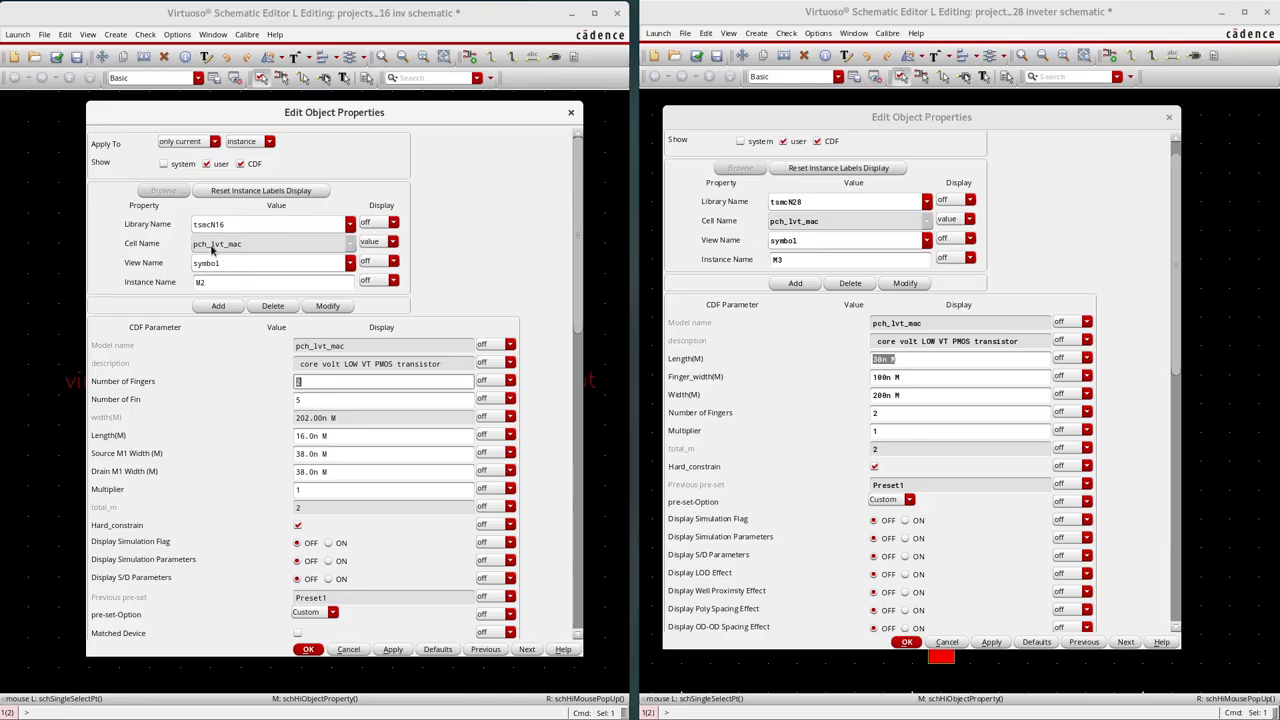
# Step: Examine the Length(M) parameter of the tsmcN16 pch_lvt_mac PMOS transistor in the 16 nm inverter schematic
pyautogui.moveTo(332, 436); pyautogui.dragTo(295, 435)
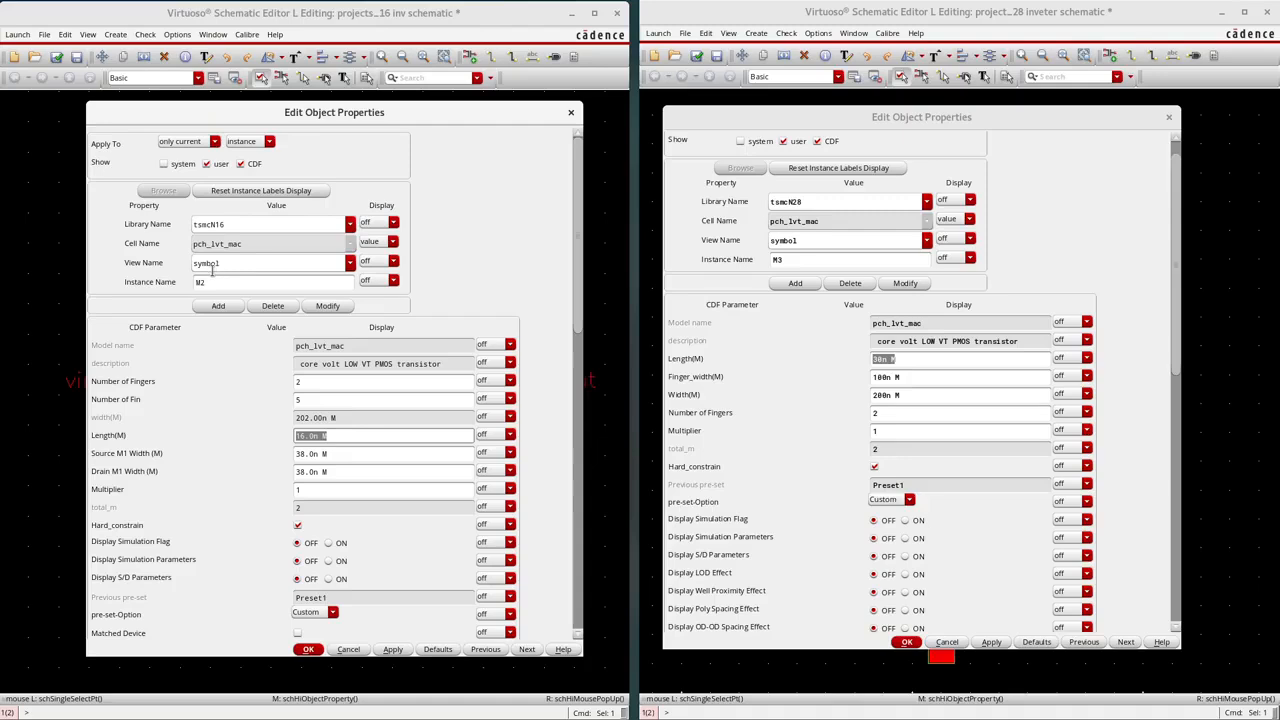
pyautogui.click(323, 436)
pyautogui.moveTo(332, 438); pyautogui.dragTo(283, 432)
pyautogui.click(341, 438)
pyautogui.moveTo(335, 438); pyautogui.dragTo(293, 434)
pyautogui.click(342, 435)
pyautogui.moveTo(335, 437); pyautogui.dragTo(265, 436)
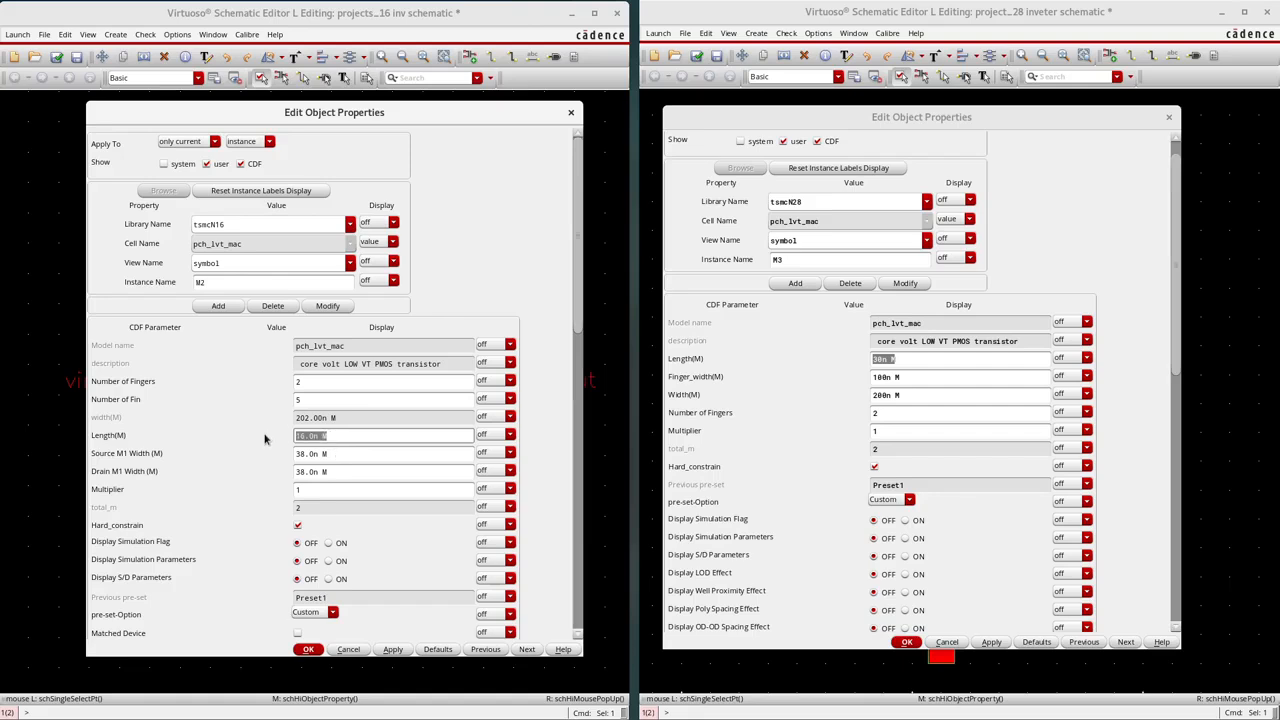
pyautogui.click(349, 437)
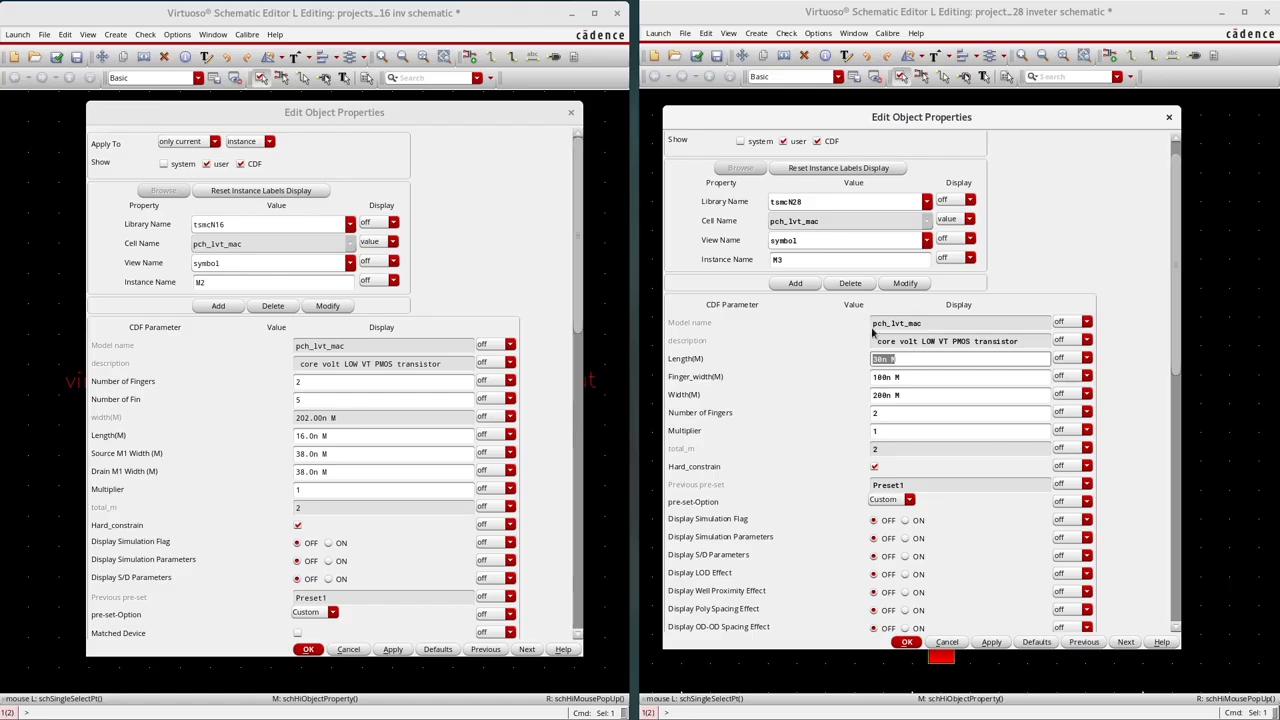
# Step: Examine the library name, length, finger width, width and multiplier of the tsmcN28 pch_lvt_mac transistor
pyautogui.click(915, 358)
pyautogui.moveTo(819, 199); pyautogui.dragTo(759, 200)
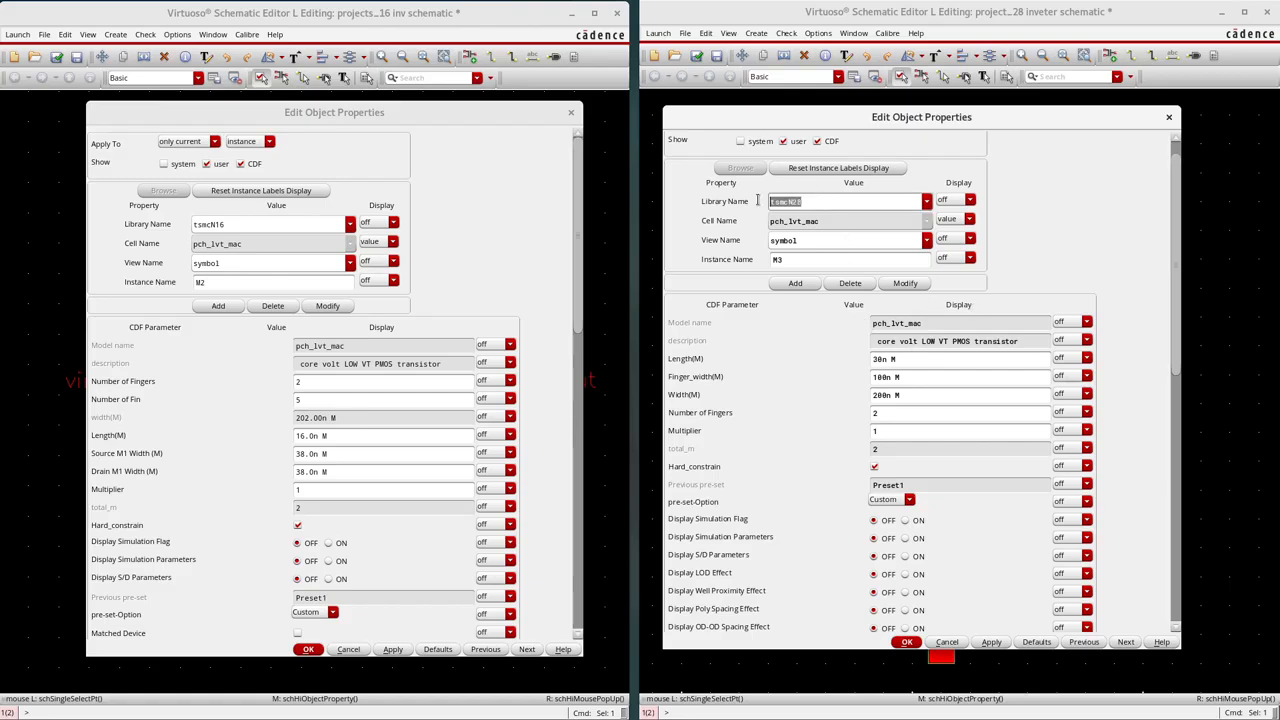
pyautogui.click(905, 359)
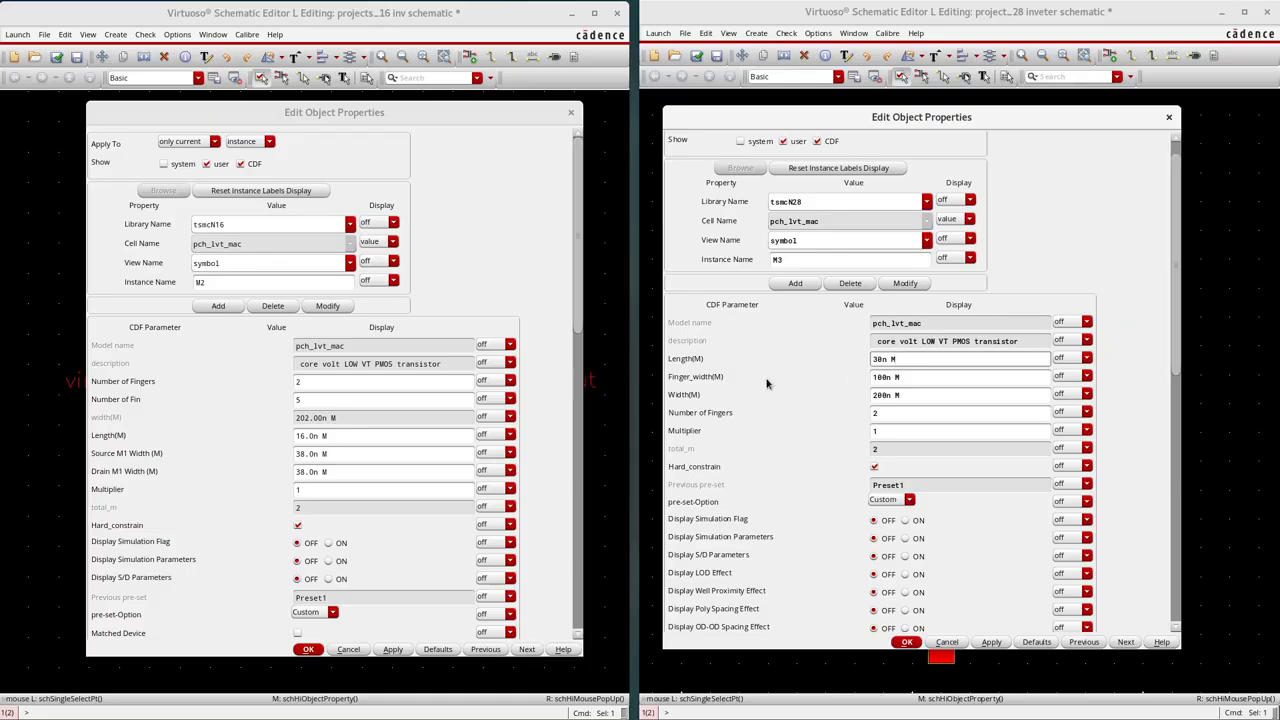
pyautogui.tripleClick(912, 358)
pyautogui.click(912, 358)
pyautogui.click(914, 377)
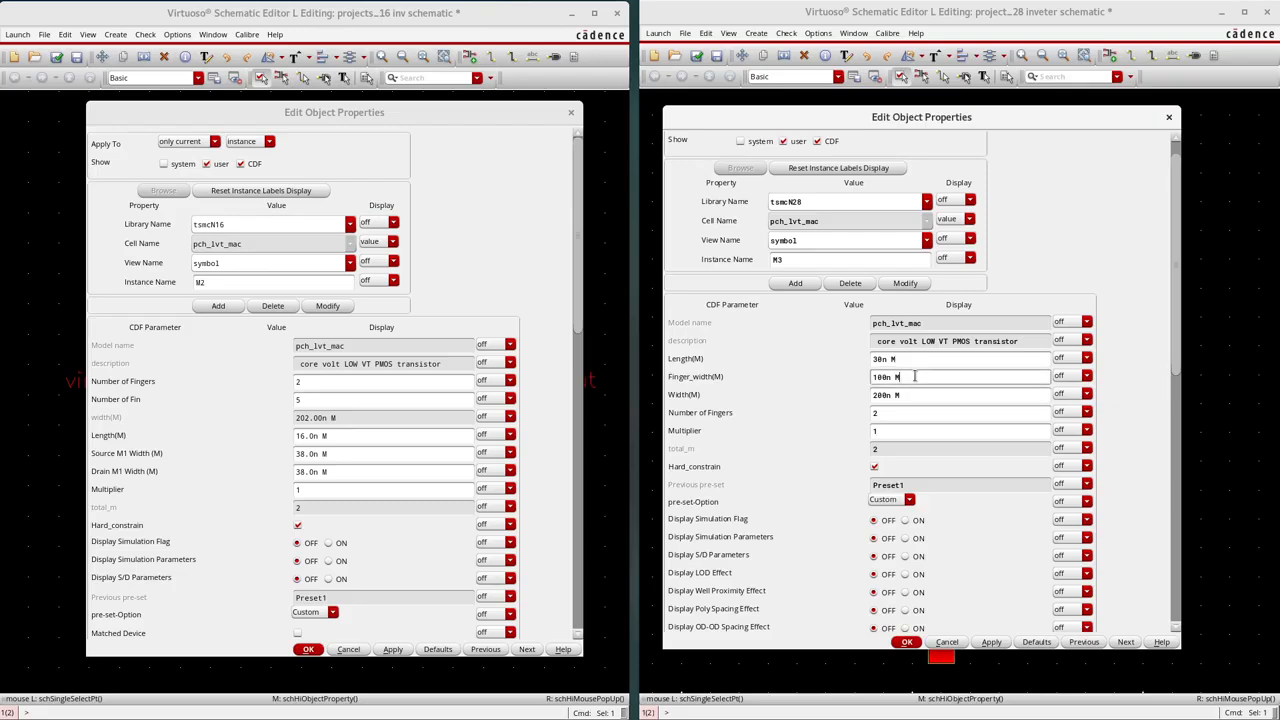
pyautogui.click(911, 394)
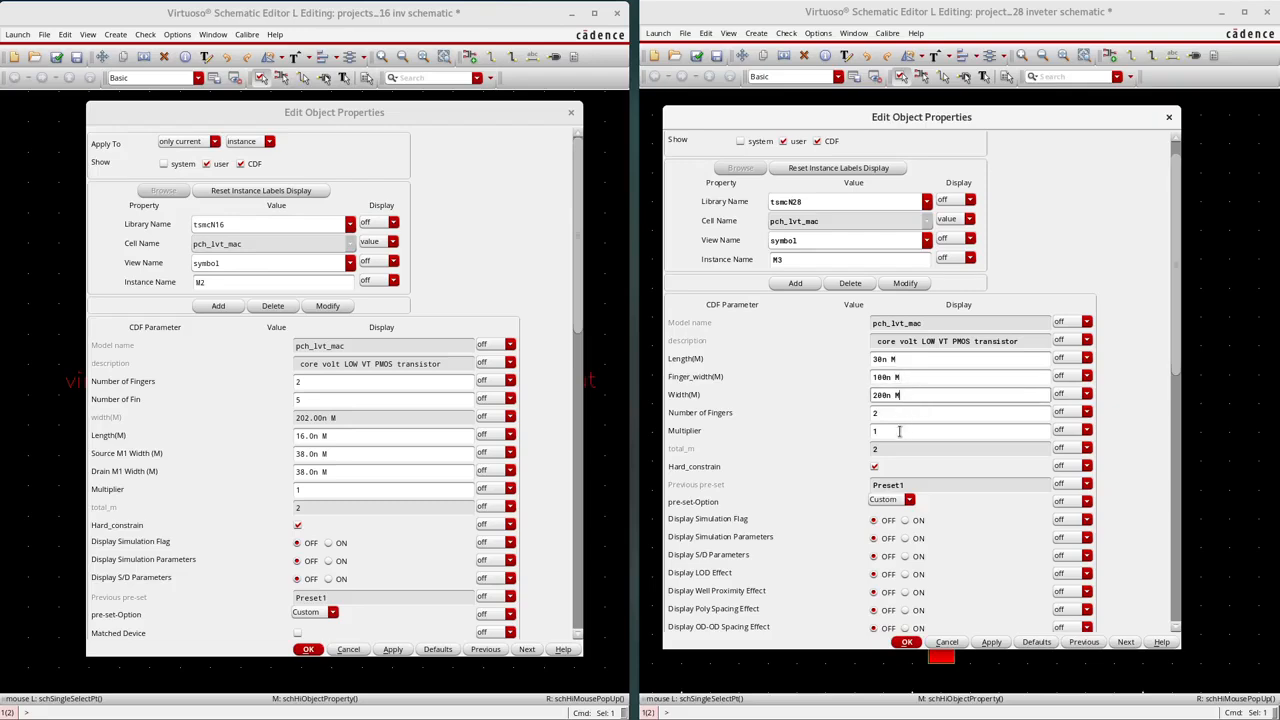
pyautogui.click(900, 430)
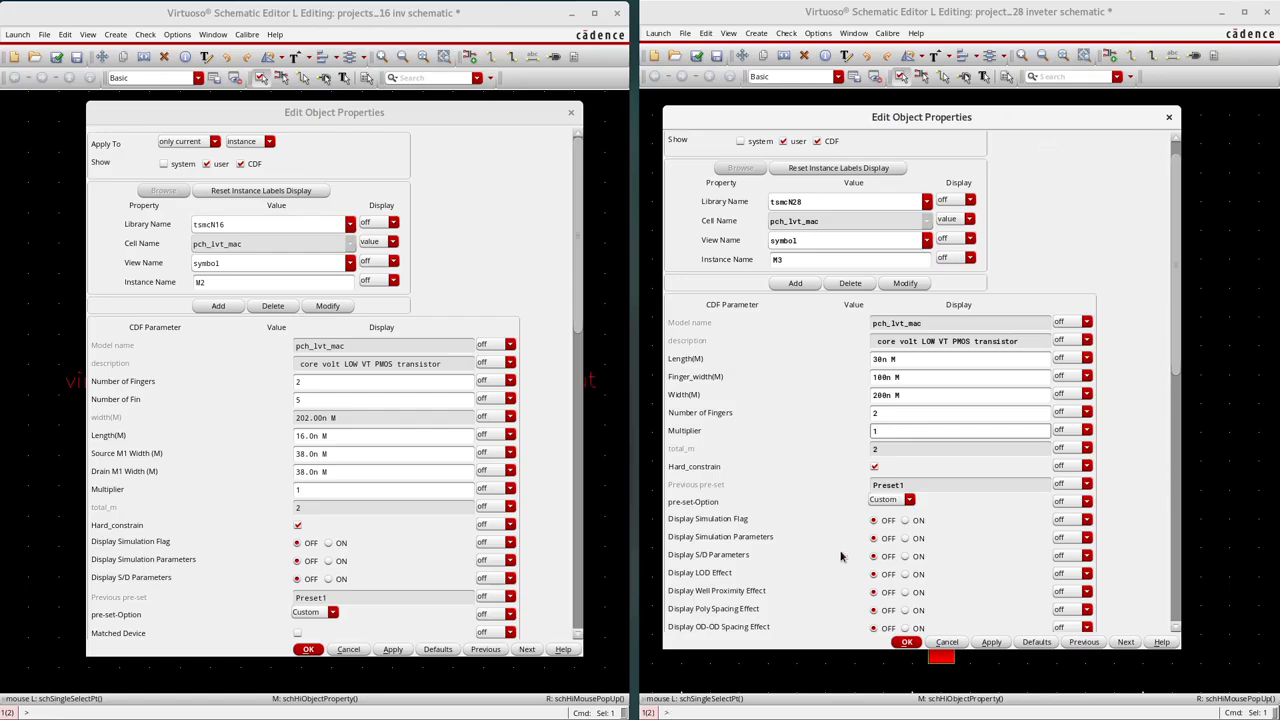
# Step: Examine the Number of Fingers and Number of Fin parameters of the tsmcN16 PMOS transistor
pyautogui.click(503, 268)
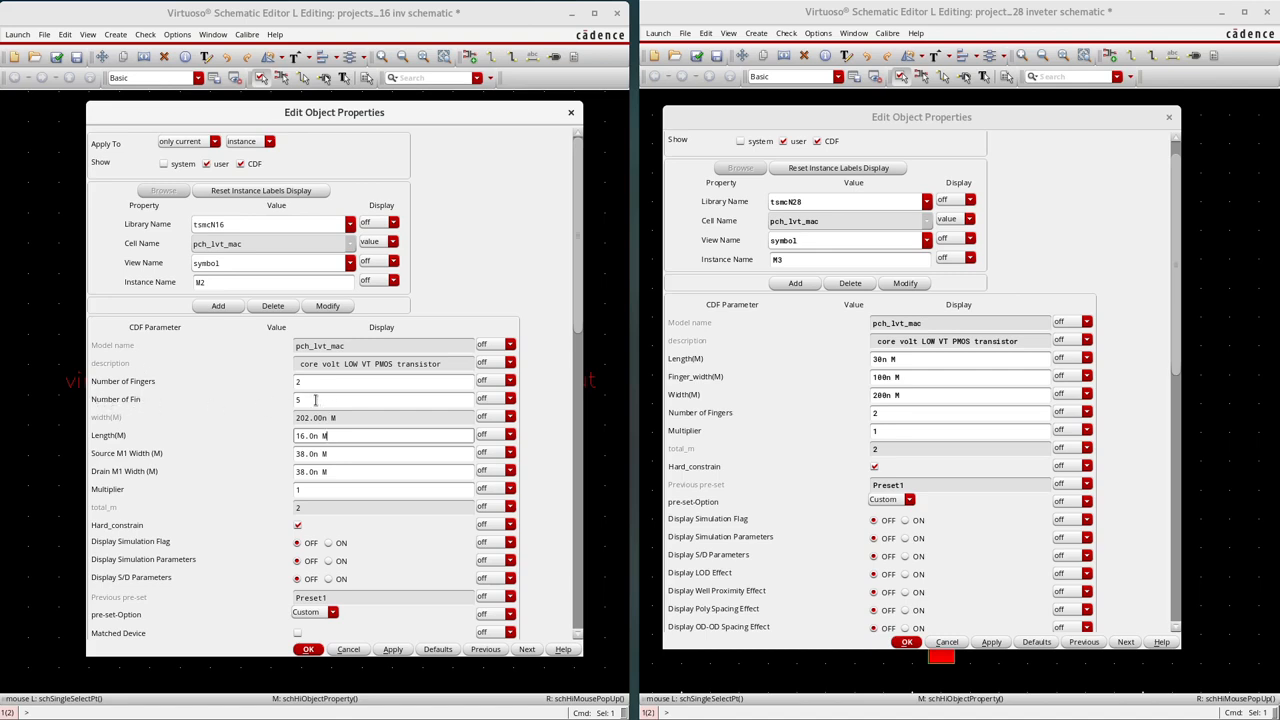
pyautogui.hotkey('shift', 'Tab')
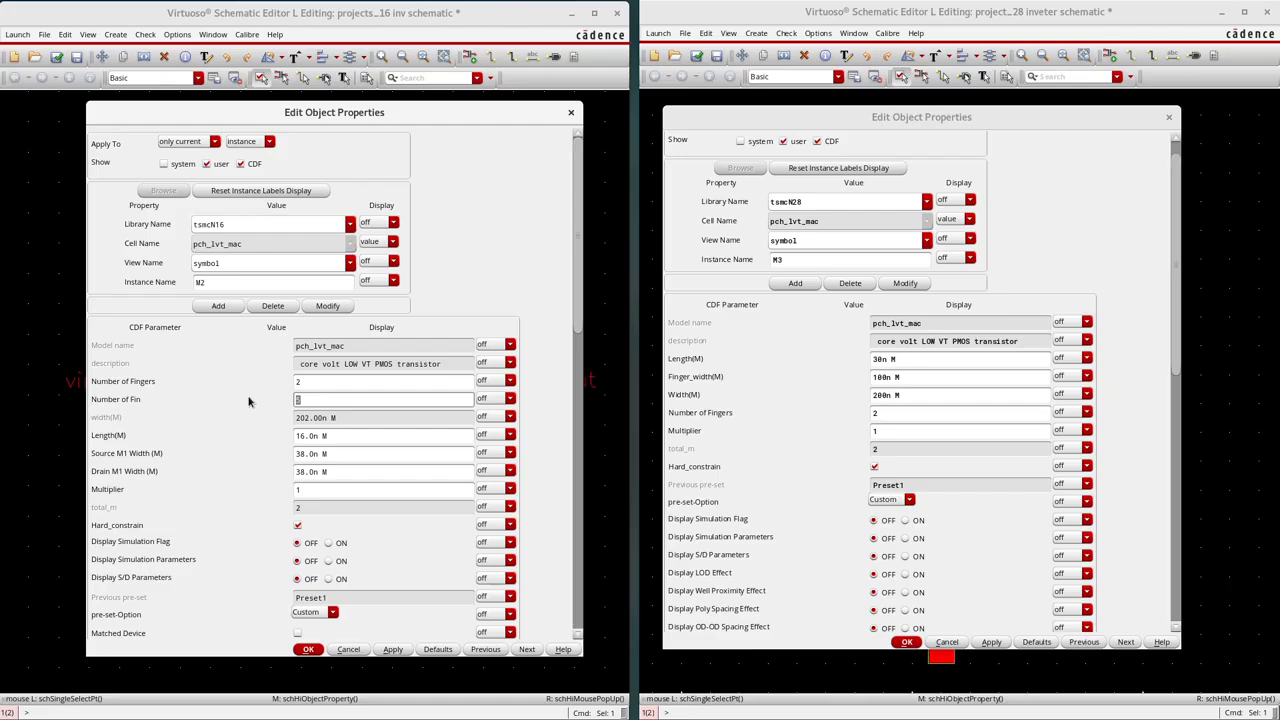
pyautogui.click(305, 382)
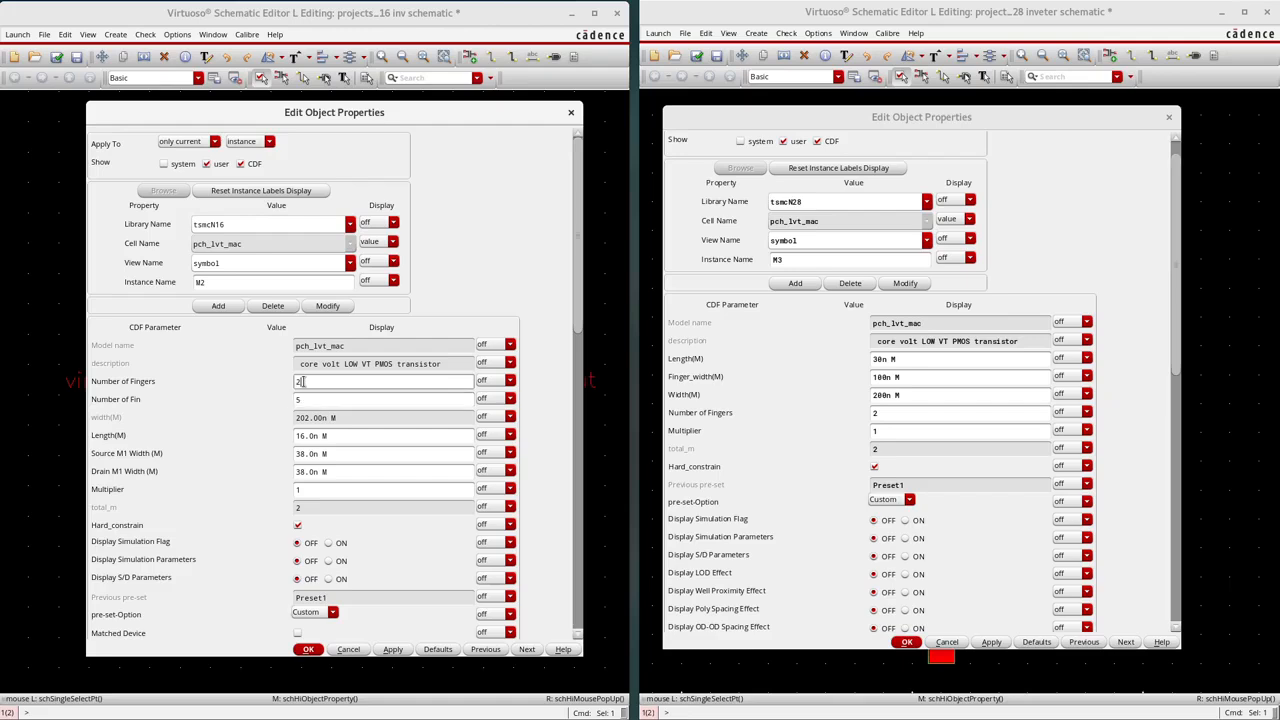
pyautogui.click(309, 384)
pyautogui.click(311, 400)
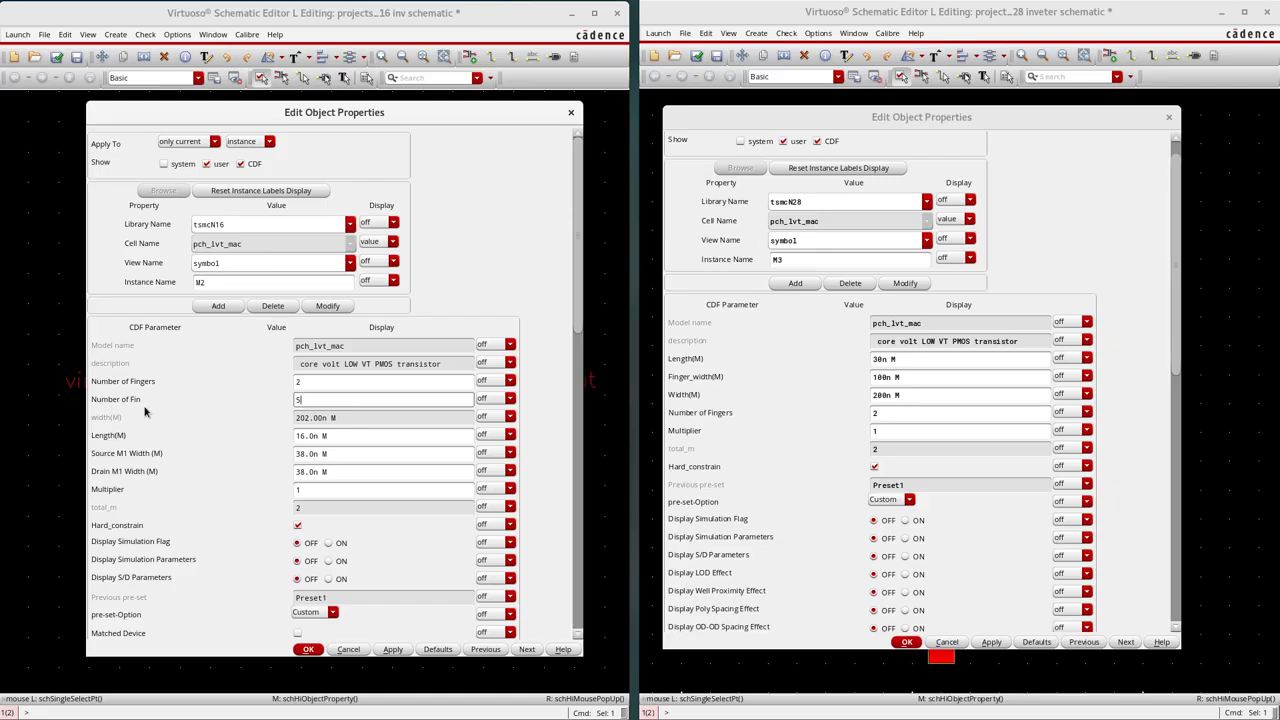
# Step: Compare the layout-related parameters of the tsmcN16 and tsmcN28 PMOS transistors, including the dummy, contact and layer options
pyautogui.scroll(-5, 300, 420)
pyautogui.scroll(-6, 290, 415)
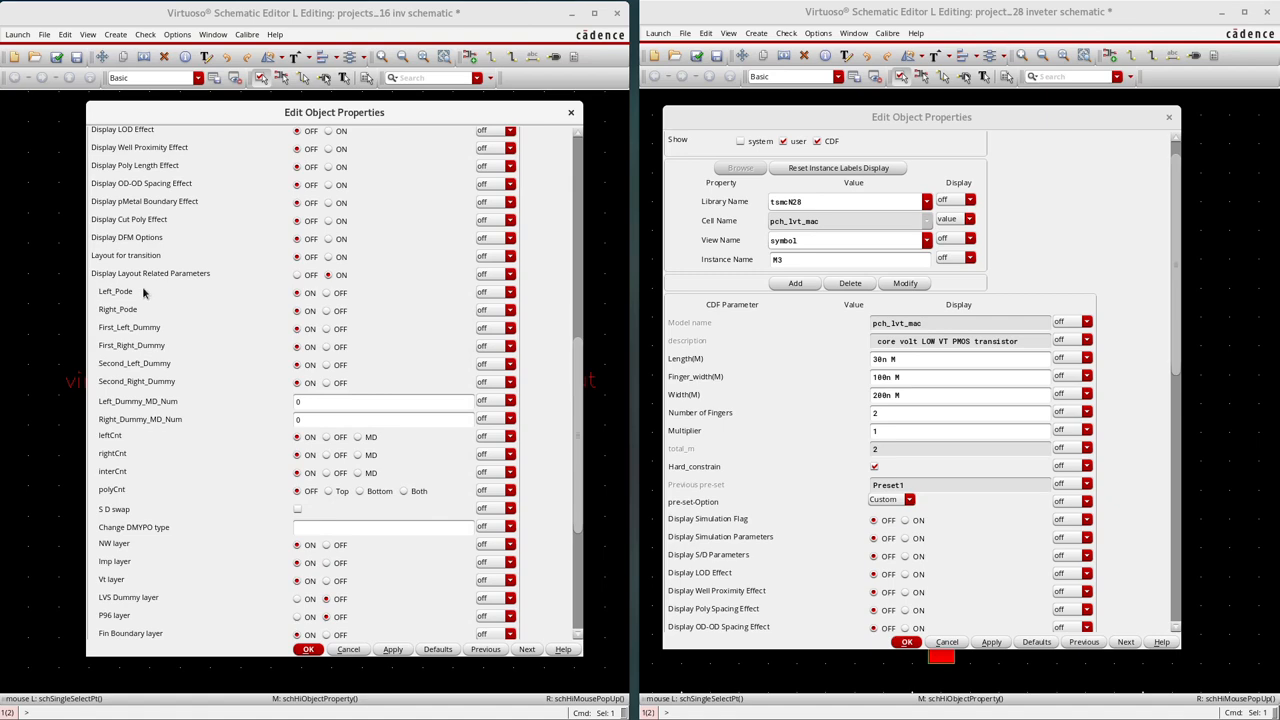
pyautogui.scroll(-3, 178, 285)
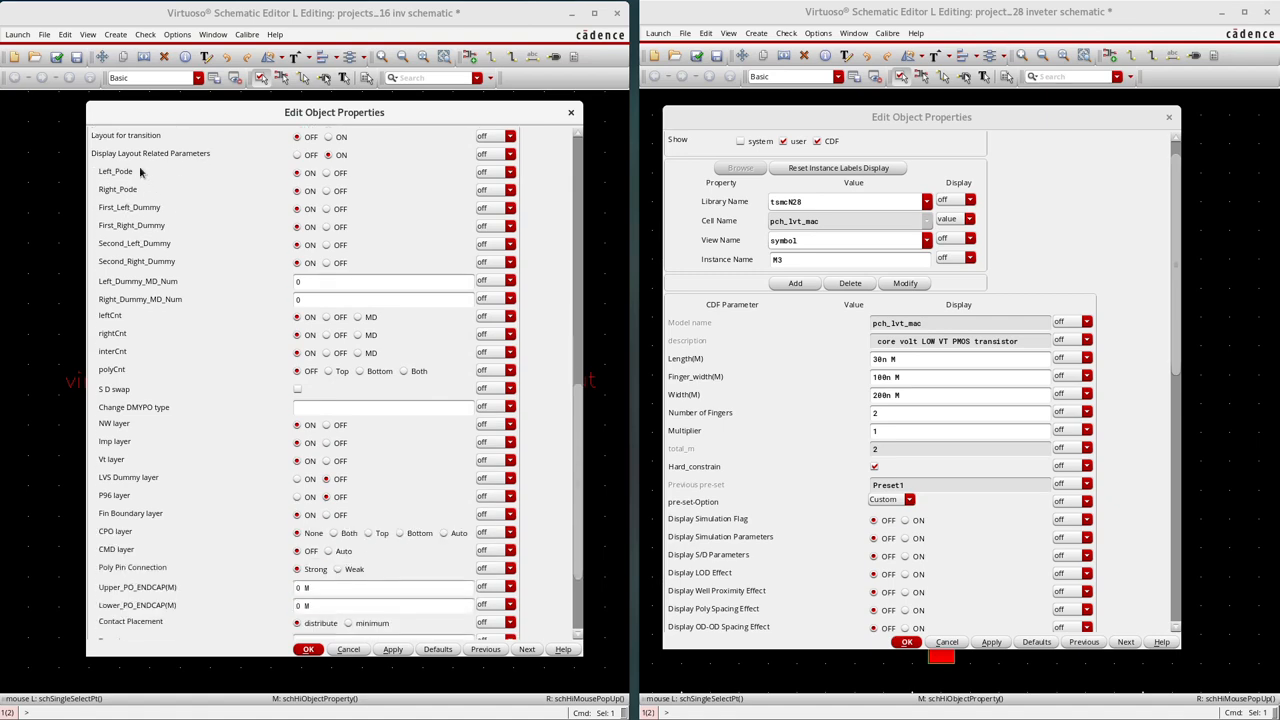
pyautogui.scroll(-15, 753, 361)
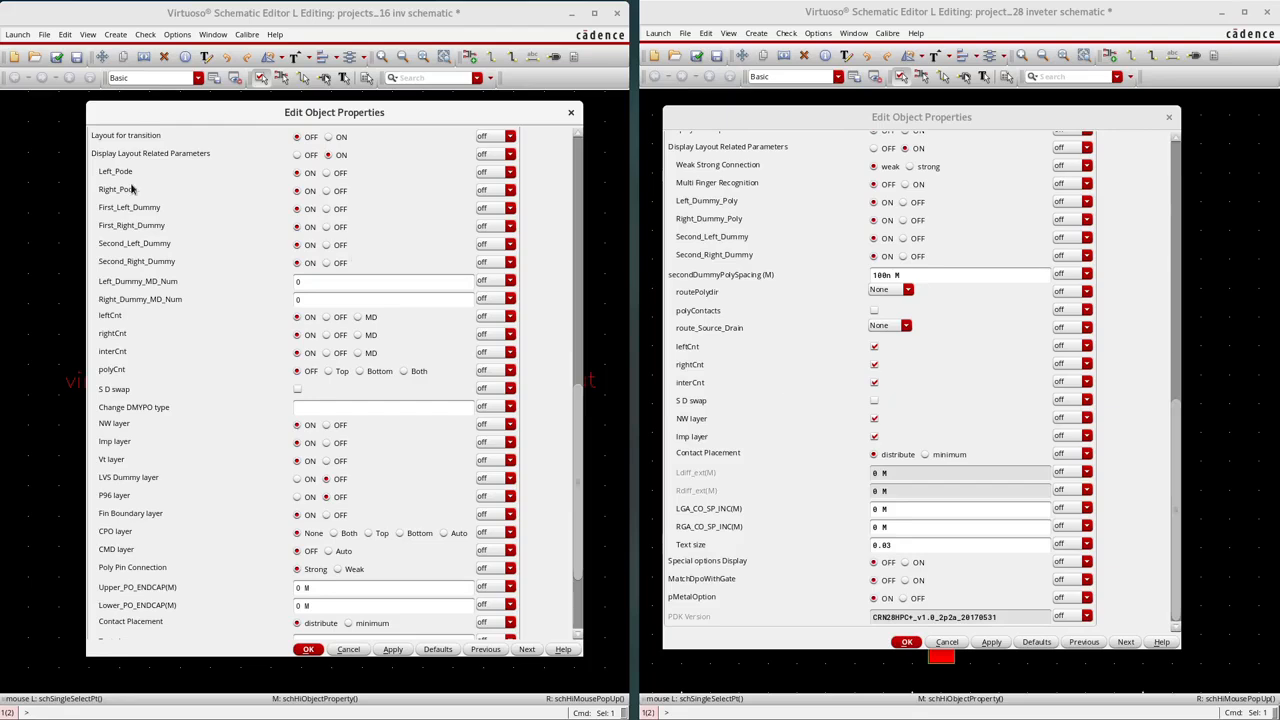
pyautogui.moveTo(349, 114); pyautogui.dragTo(353, 126)
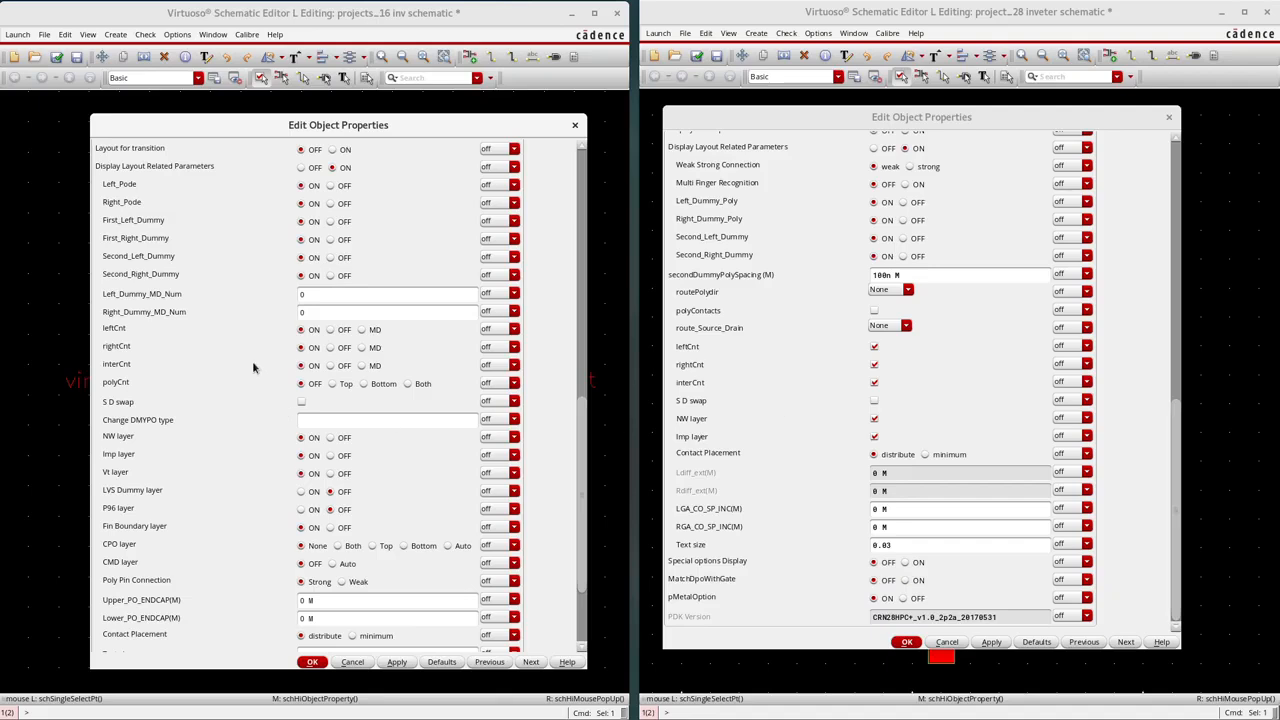
pyautogui.scroll(-5, 257, 327)
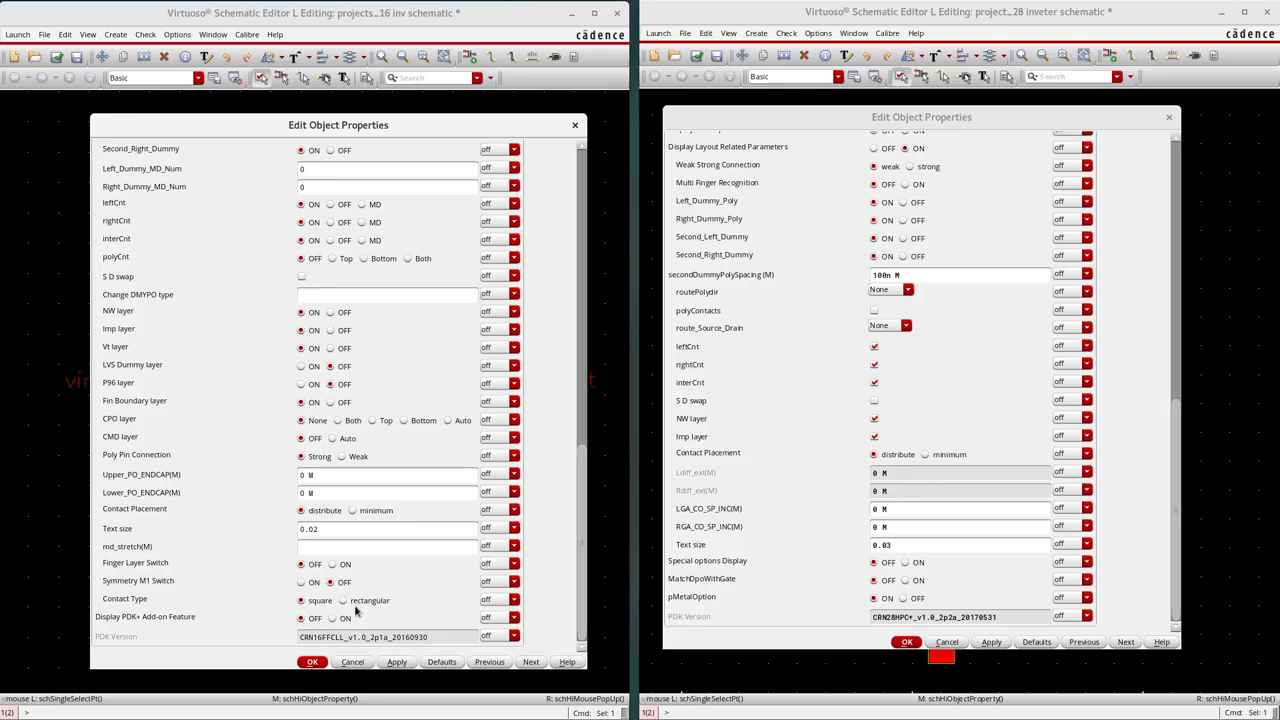
pyautogui.click(794, 520)
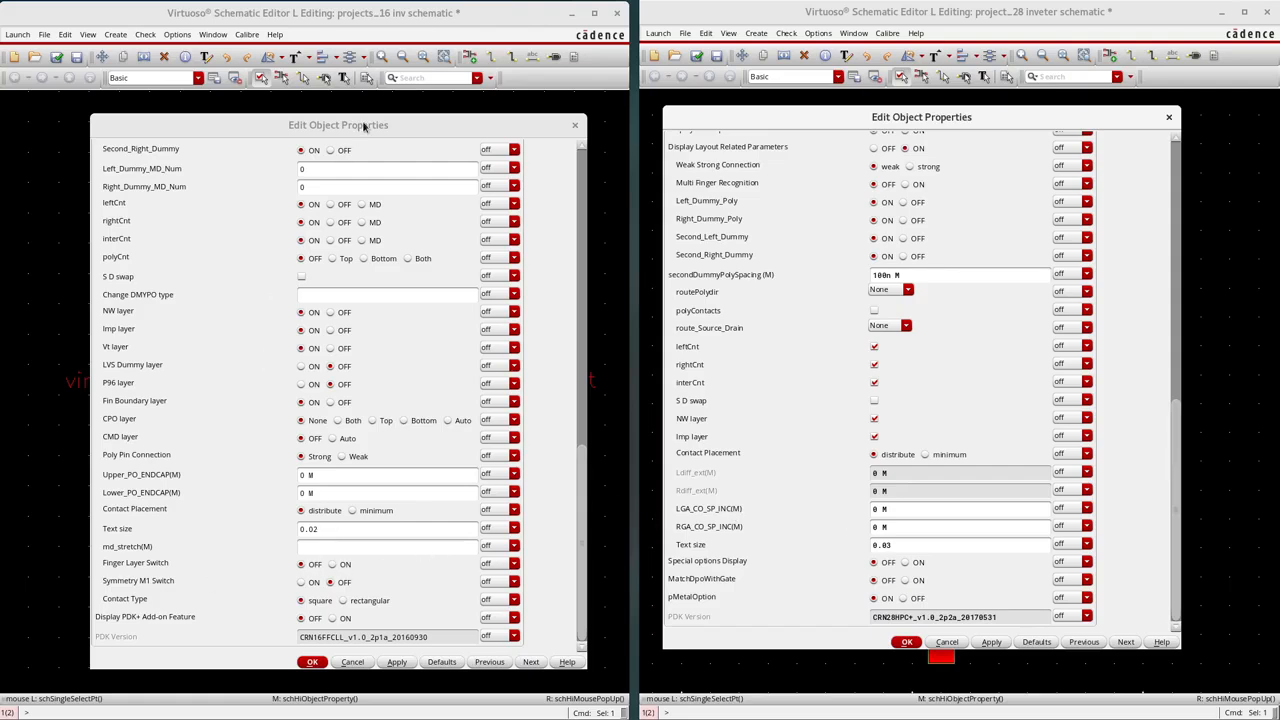
pyautogui.moveTo(365, 125); pyautogui.dragTo(367, 117)
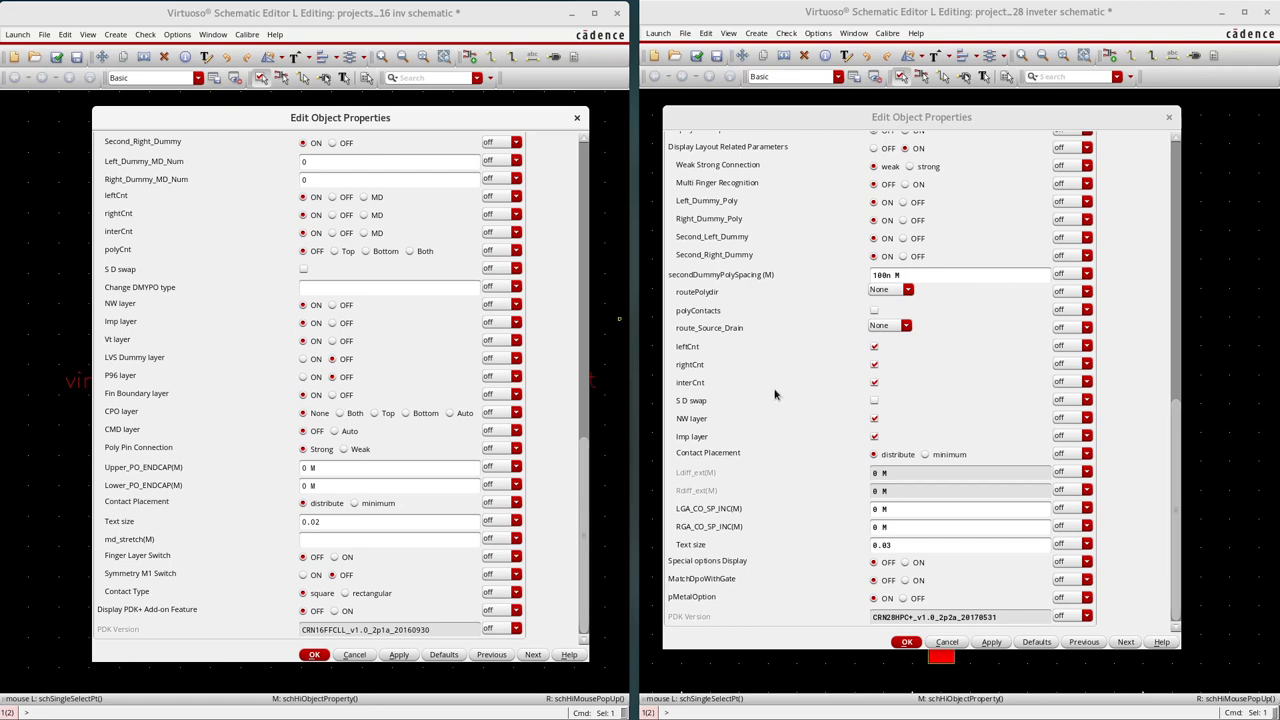
pyautogui.click(836, 346)
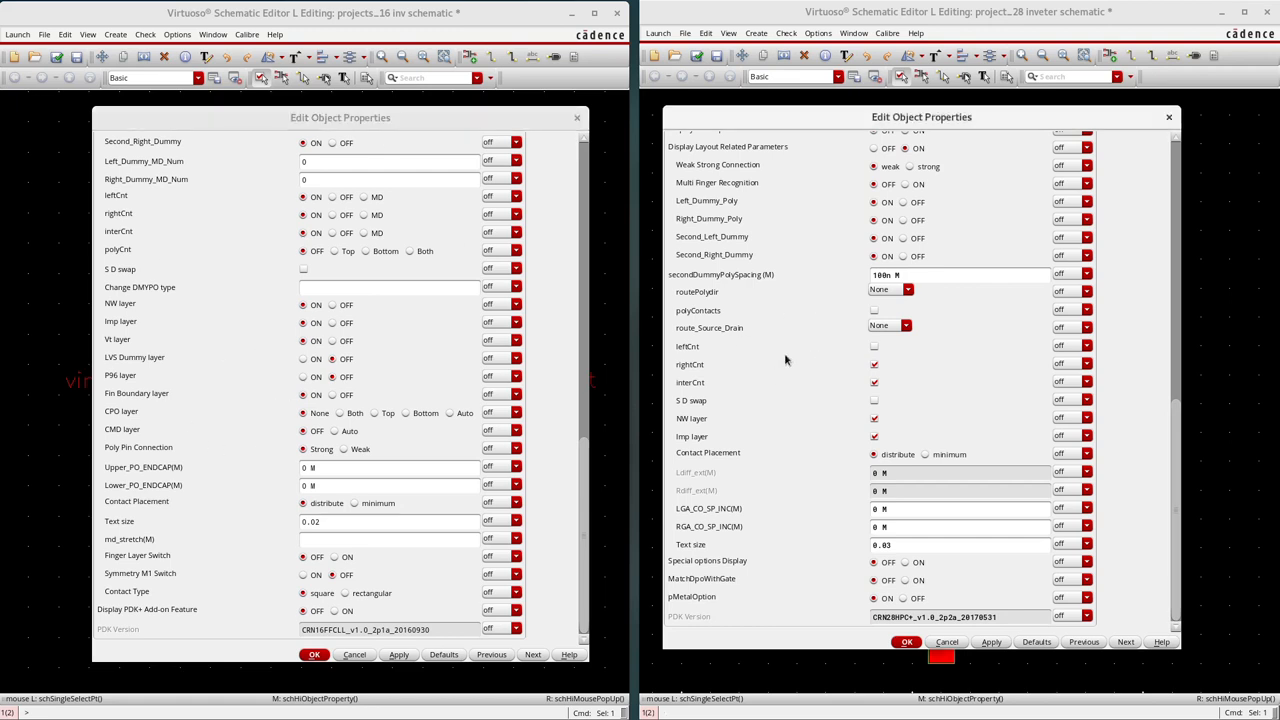
pyautogui.scroll(10, 800, 384)
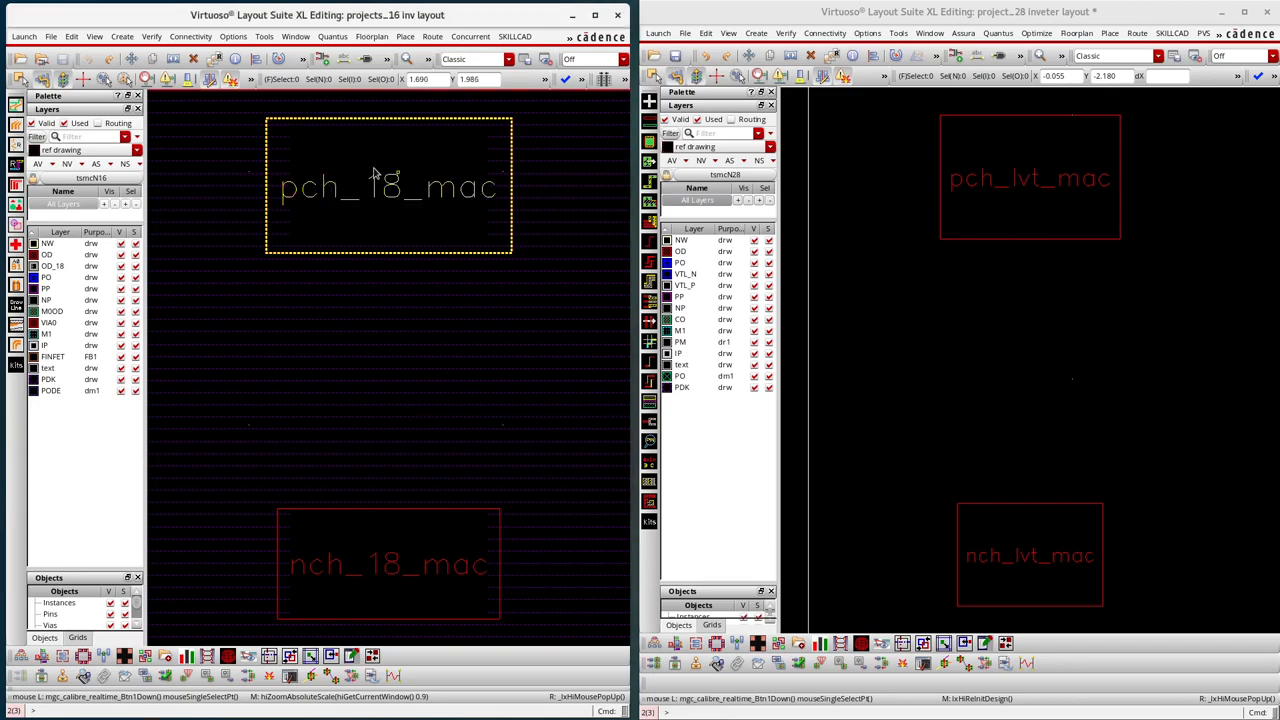
# Step: Measure the vertical spacing between neighbouring fin grid lines in the 16 nm inverter layout with two rulers
pyautogui.click(911, 268)
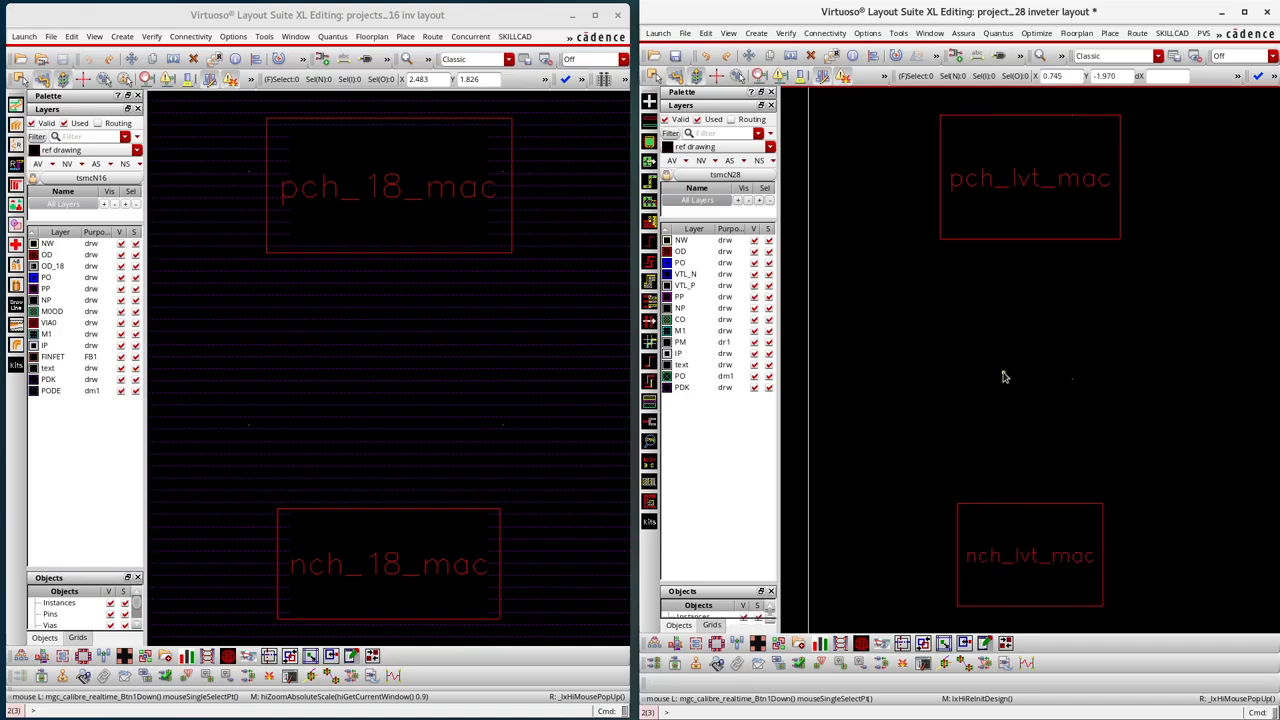
pyautogui.click(243, 273)
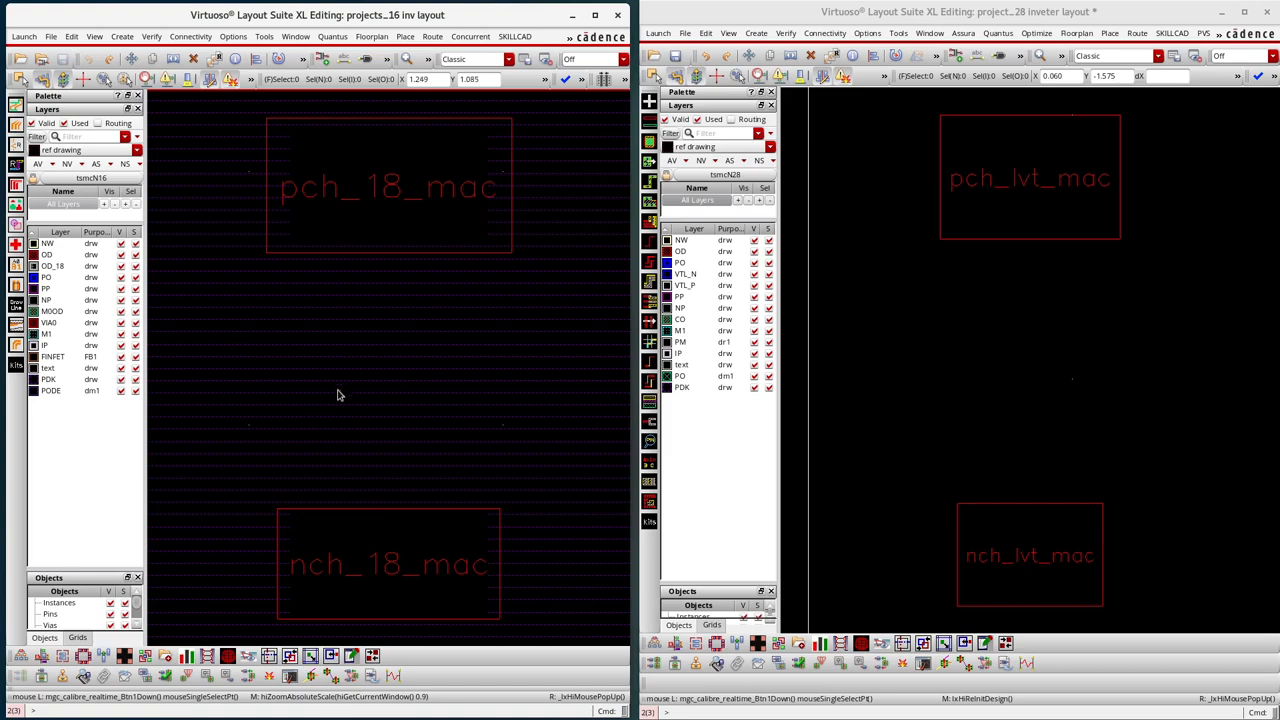
pyautogui.scroll(2, 340, 392)
pyautogui.scroll(1, 345, 385)
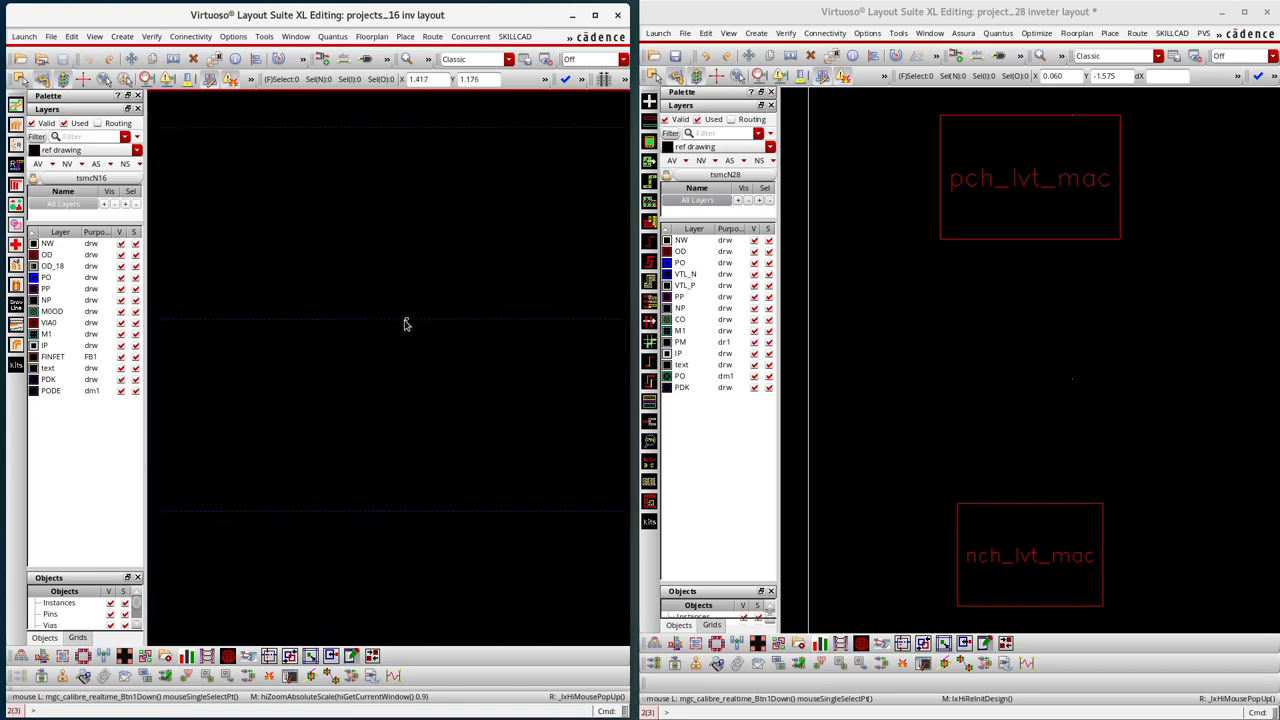
pyautogui.press('k')
pyautogui.click(403, 511)
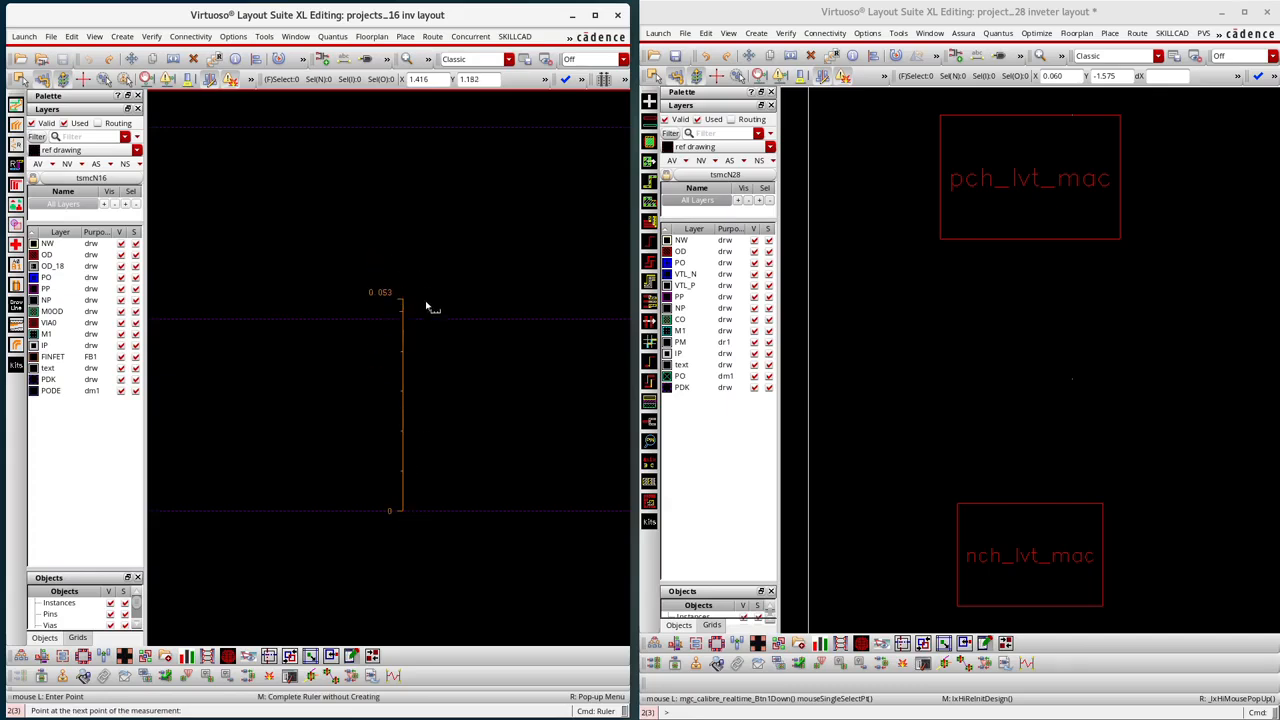
pyautogui.click(403, 320)
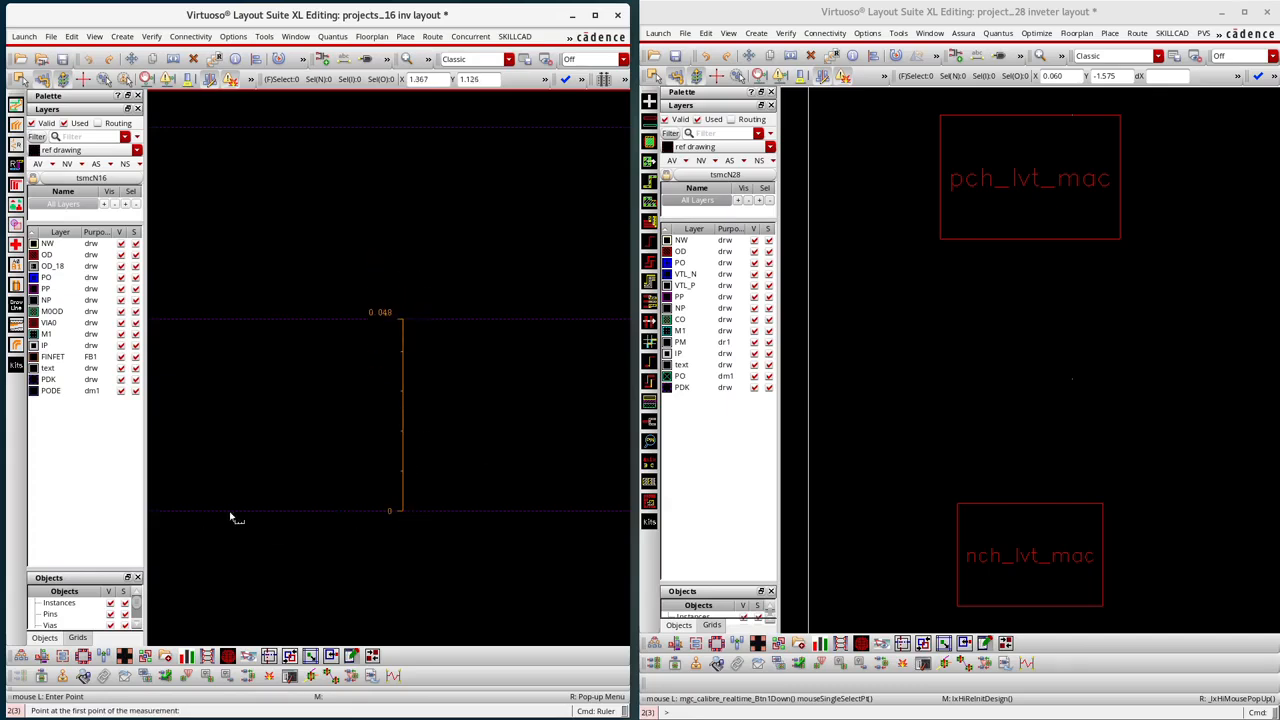
pyautogui.click(471, 321)
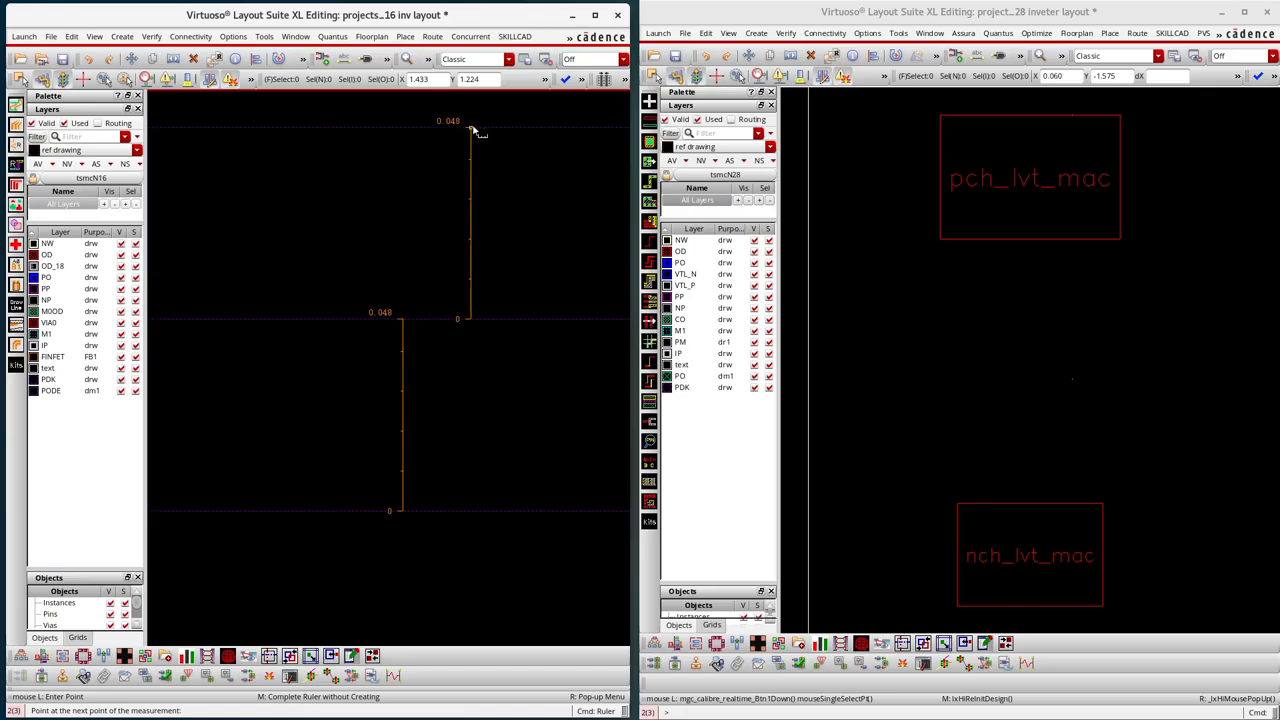
pyautogui.click(475, 128)
# Step: Clear all rulers from the 16 nm layout, fit the design in the view and exit the Ruler command
pyautogui.keyDown('ctrl'); pyautogui.scroll(-1, 516, 411); pyautogui.keyUp('ctrl')
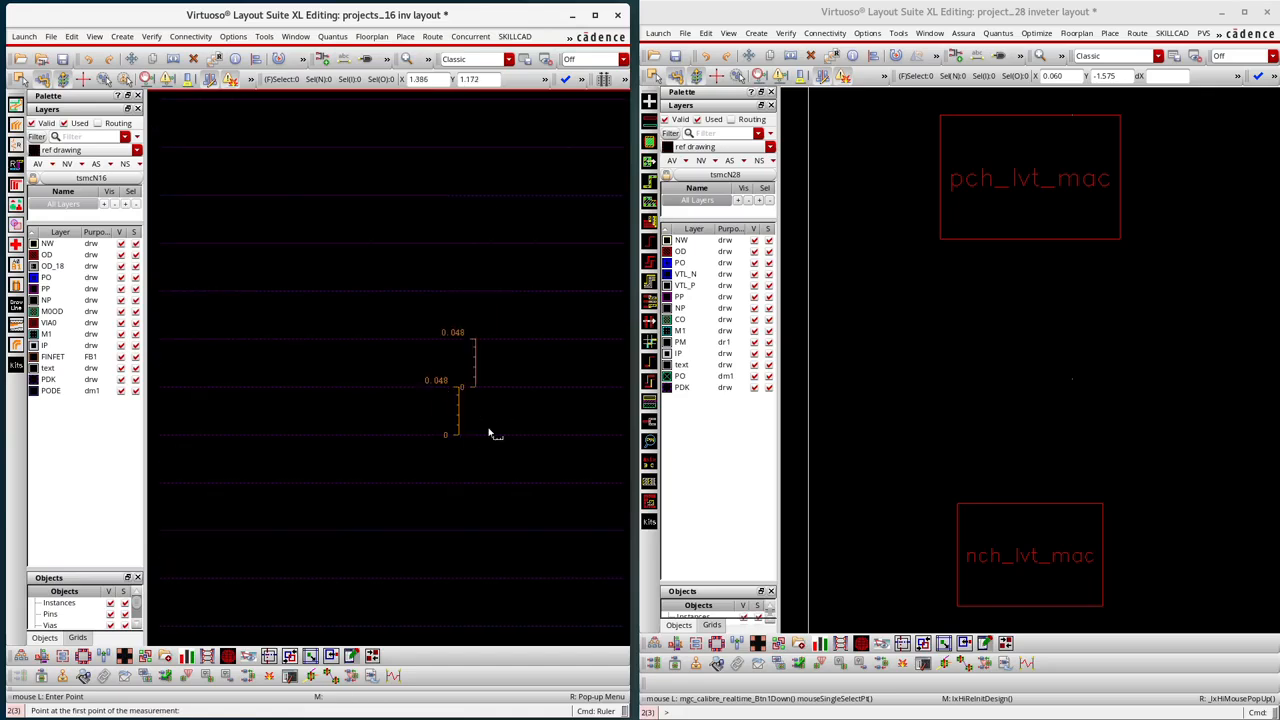
pyautogui.keyDown('ctrl'); pyautogui.scroll(-2, 414, 434); pyautogui.keyUp('ctrl')
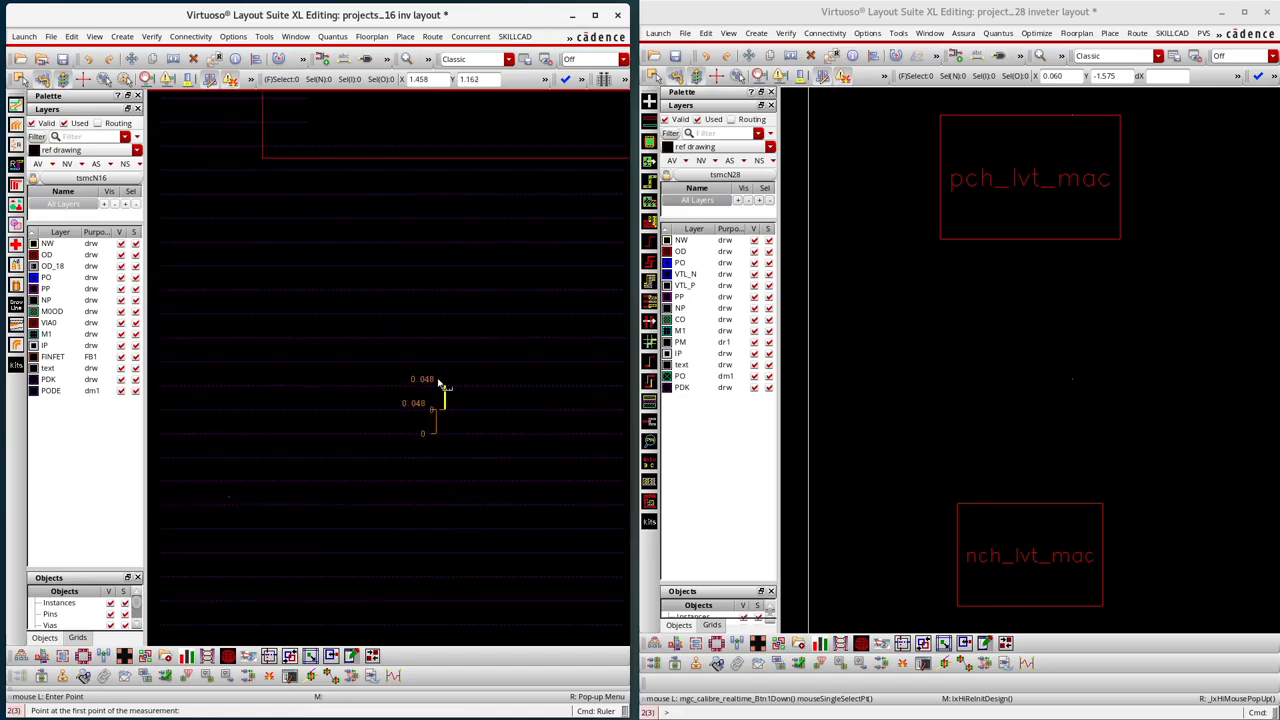
pyautogui.keyDown('ctrl'); pyautogui.scroll(-2, 371, 443); pyautogui.keyUp('ctrl')
pyautogui.keyDown('ctrl'); pyautogui.scroll(2, 417, 434); pyautogui.keyUp('ctrl')
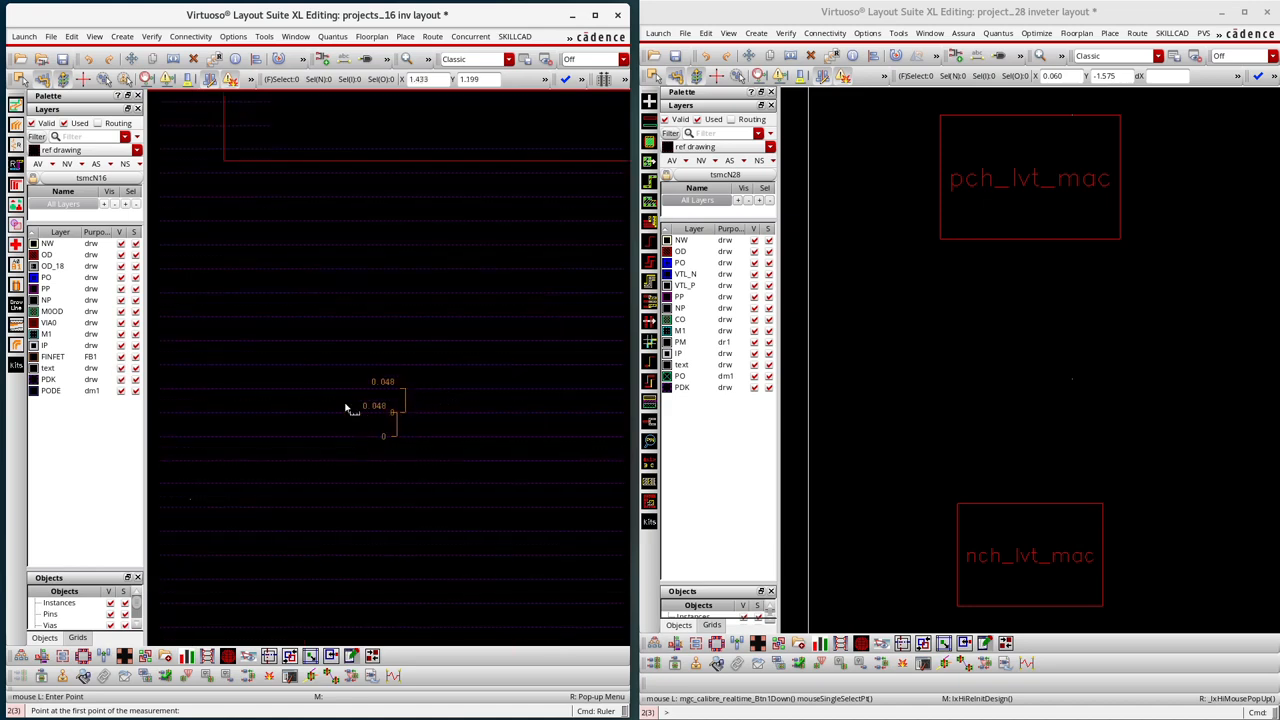
pyautogui.keyDown('ctrl'); pyautogui.scroll(-1, 416, 405); pyautogui.keyUp('ctrl')
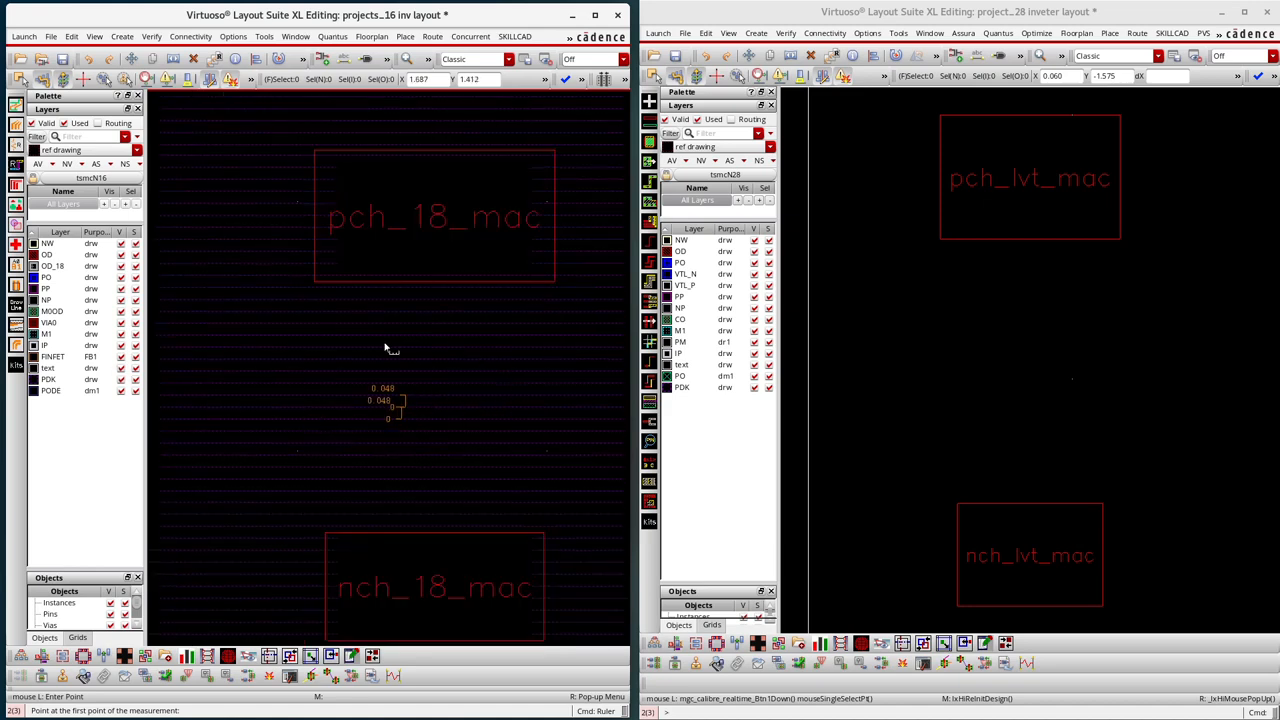
pyautogui.hotkey('shift', 'k')
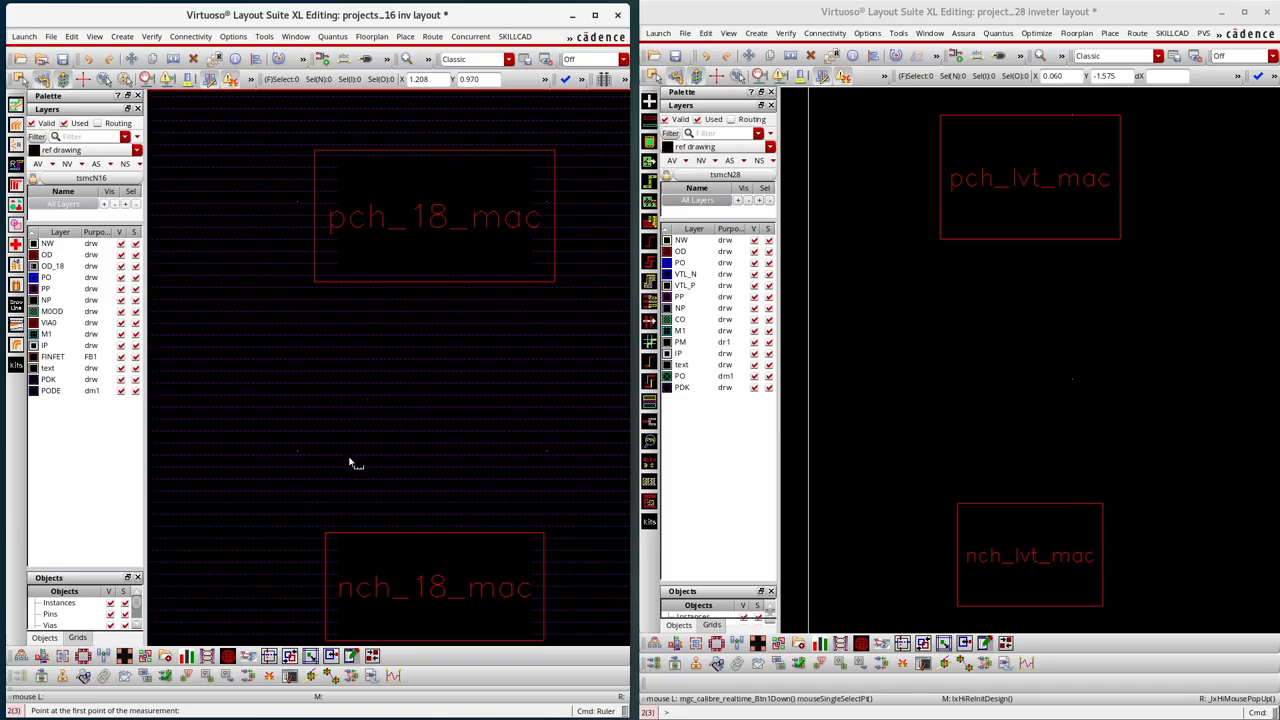
pyautogui.press('f')
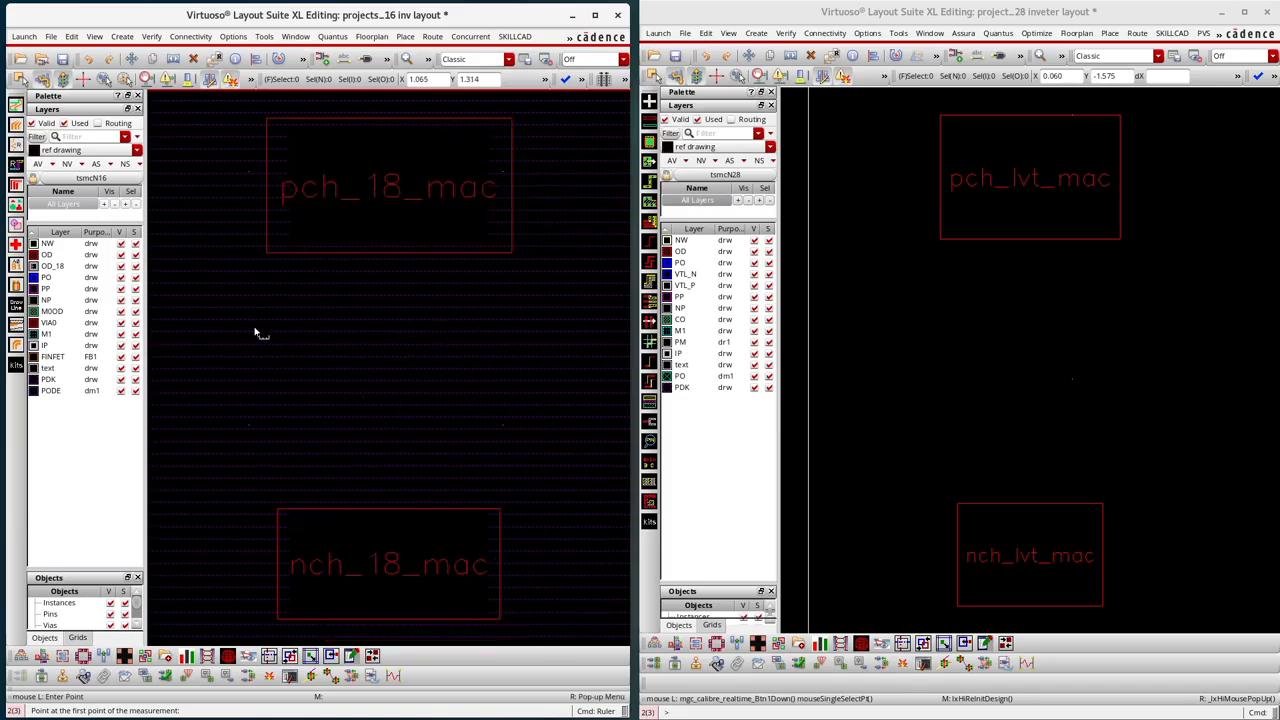
pyautogui.press('k')
pyautogui.press('Escape')
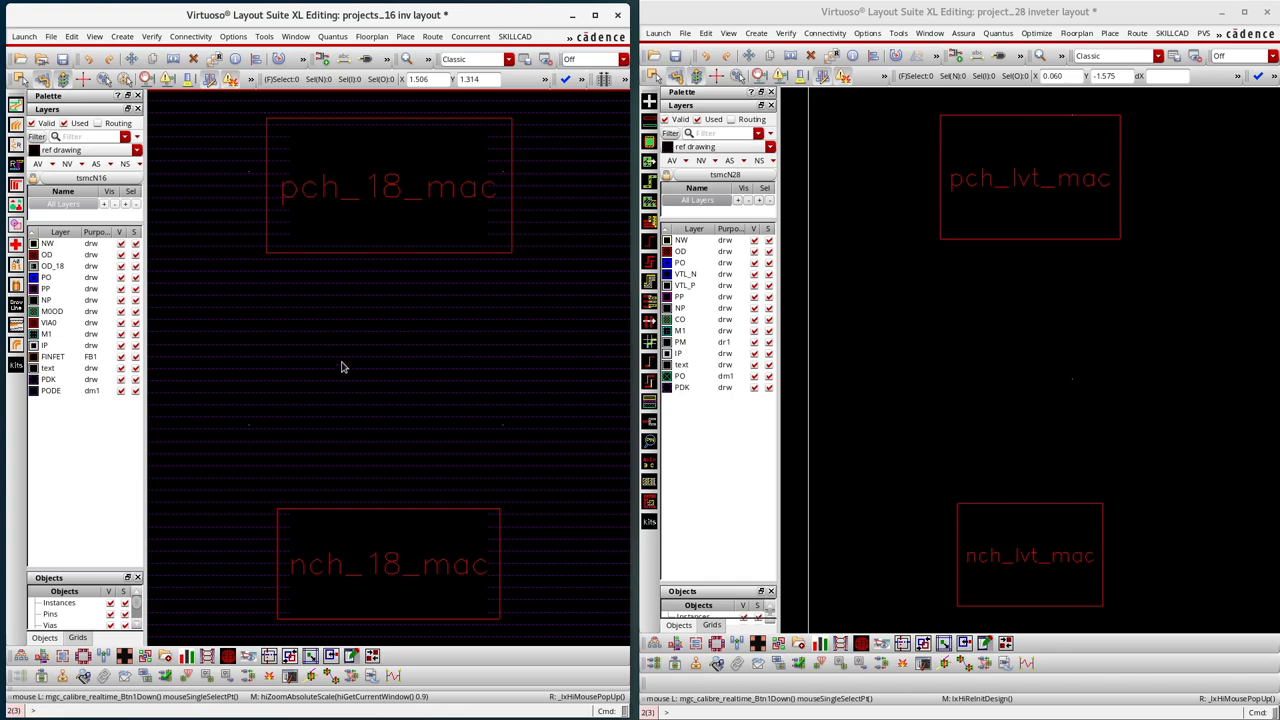
# Step: Display all hierarchy levels of the transistors in both the 16 nm and the 28 nm inverter layouts
pyautogui.hotkey('shift', 'f')
pyautogui.click(908, 412)
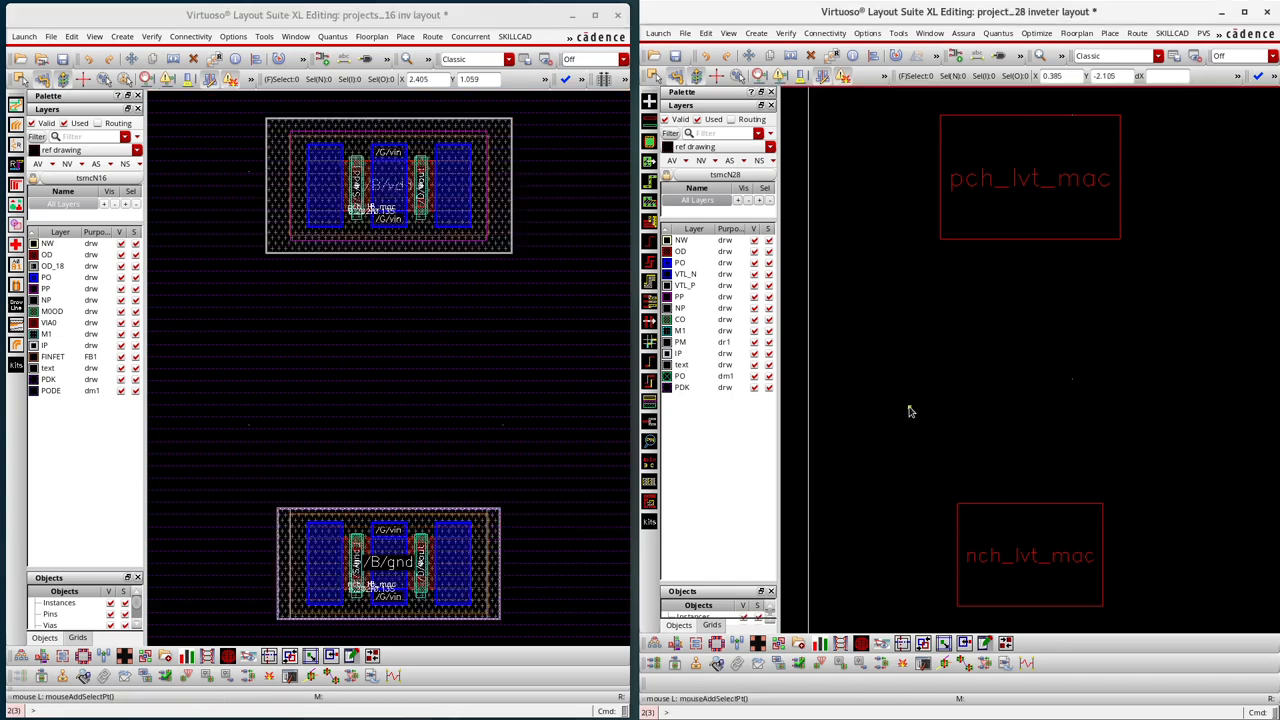
pyautogui.hotkey('shift', 'f')
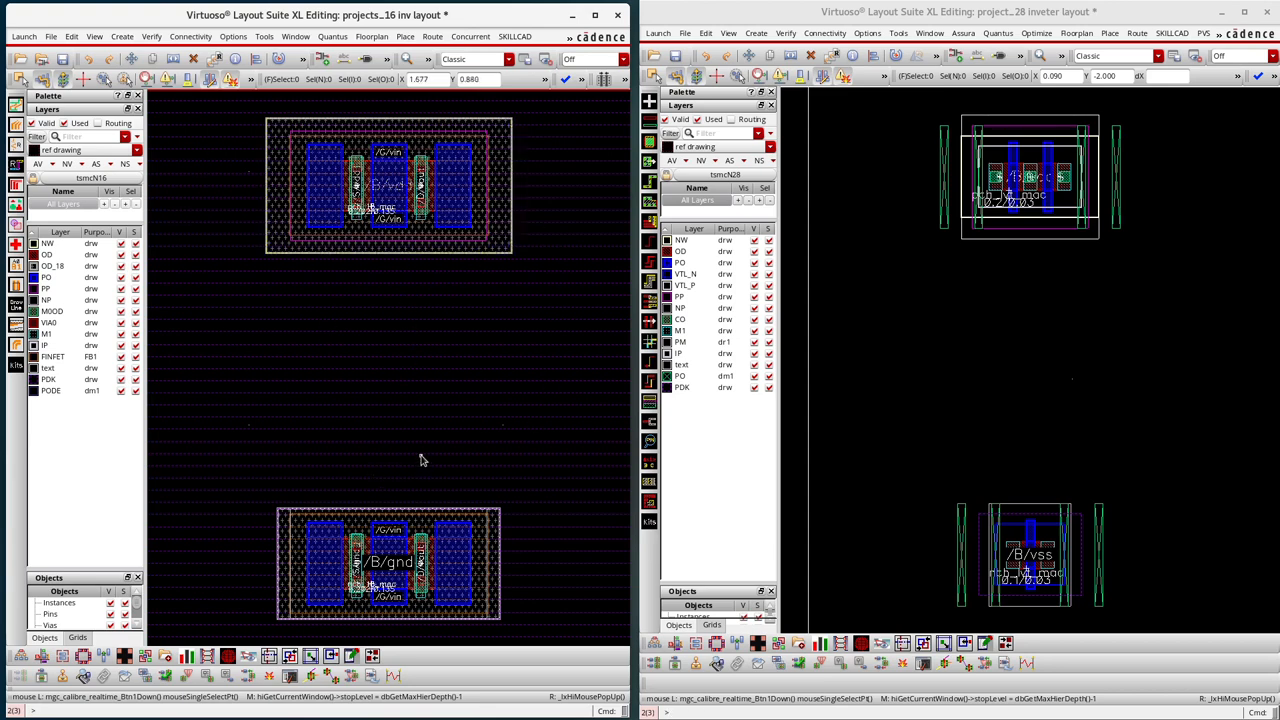
# Step: Select both transistors in the 16 nm layout, open their properties and pick the nch_18_mac instance
pyautogui.scroll(-1, 493, 438)
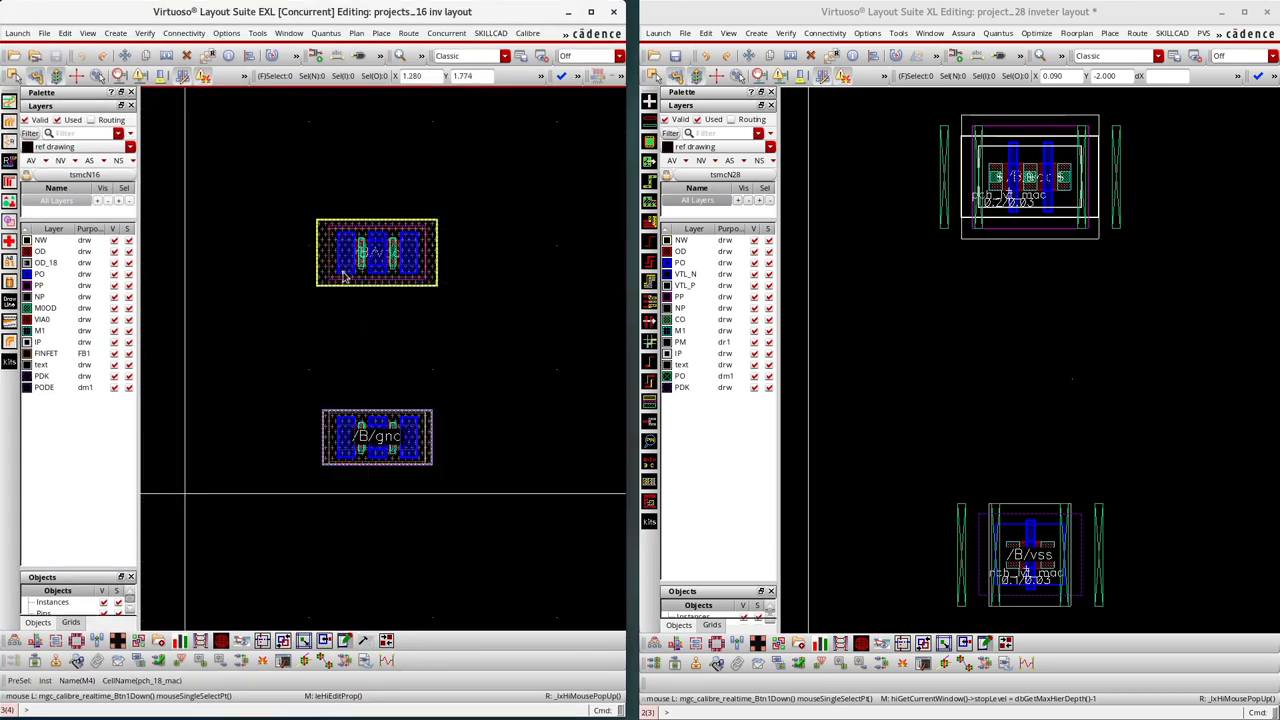
pyautogui.scroll(2, 366, 270)
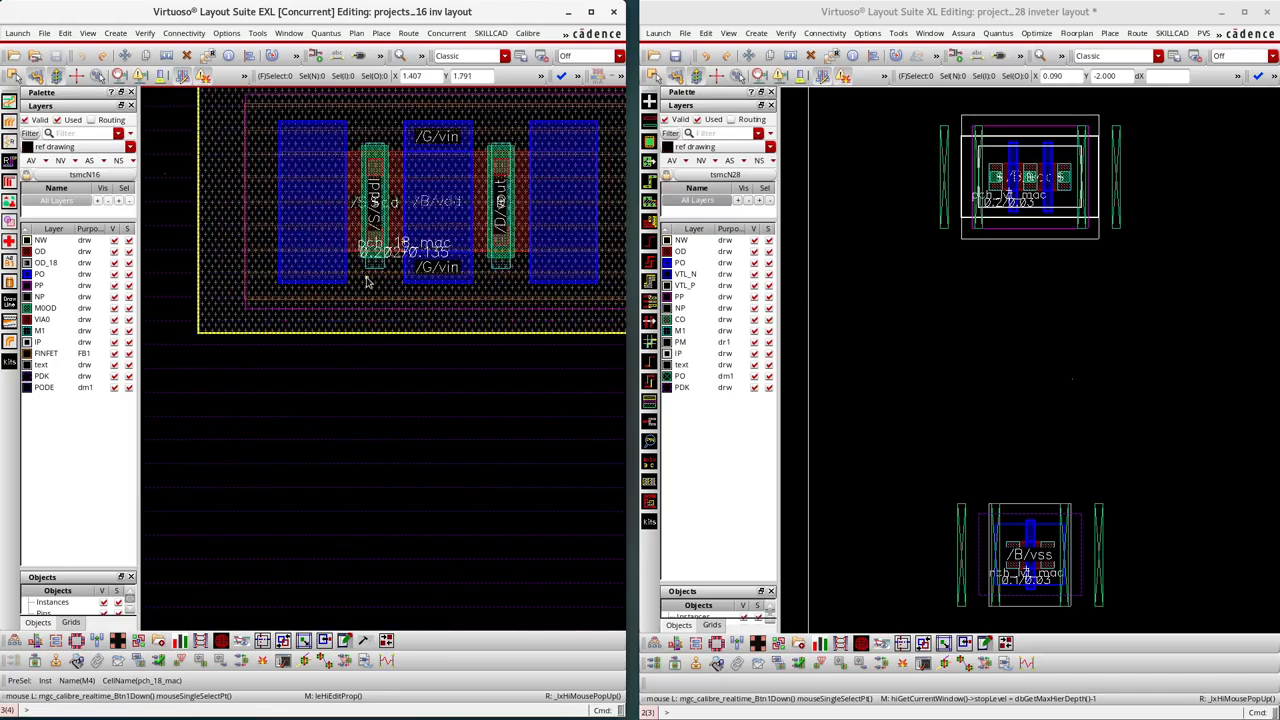
pyautogui.scroll(-1, 366, 277)
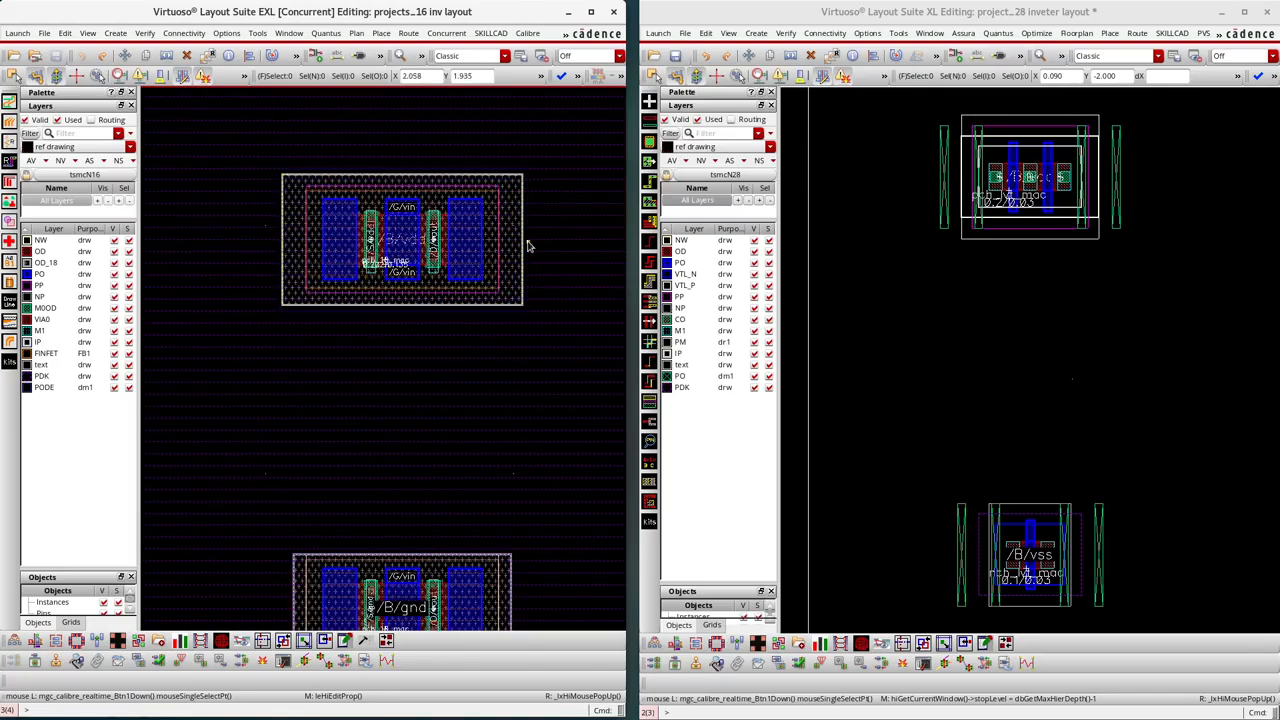
pyautogui.scroll(-1, 447, 300)
pyautogui.moveTo(530, 185); pyautogui.dragTo(217, 503)
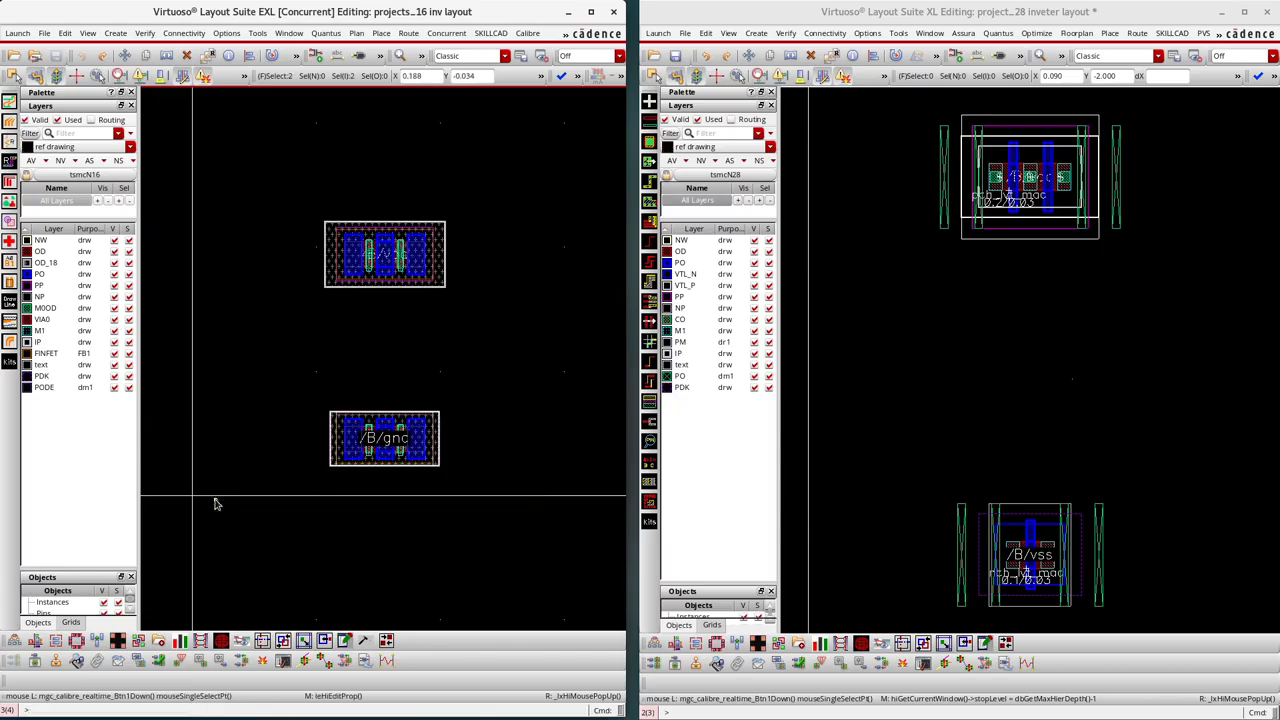
pyautogui.press('q')
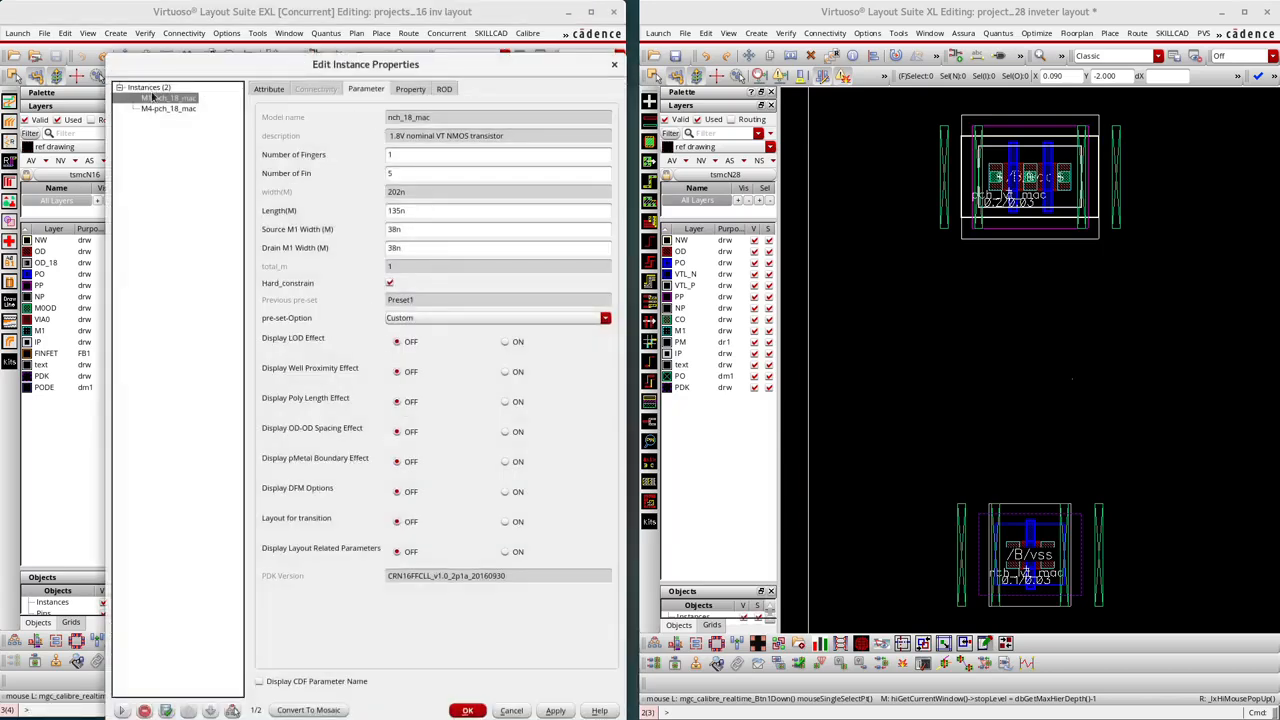
pyautogui.click(149, 87)
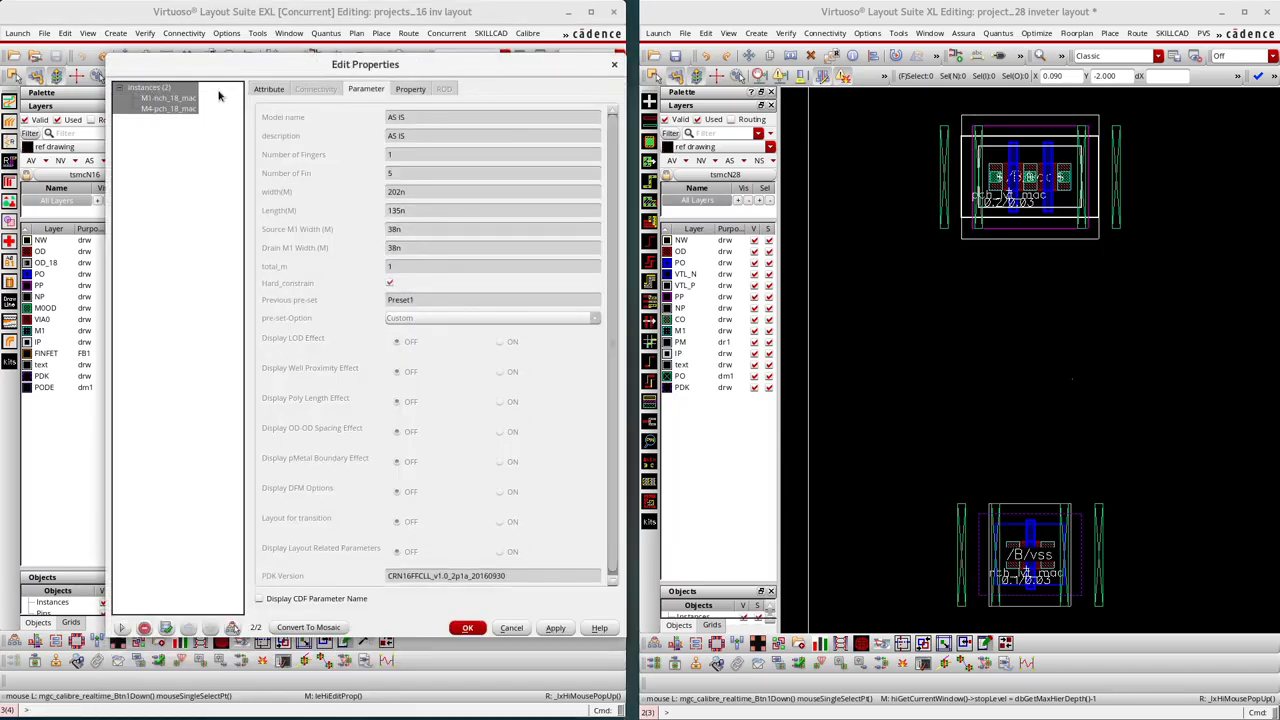
pyautogui.click(163, 98)
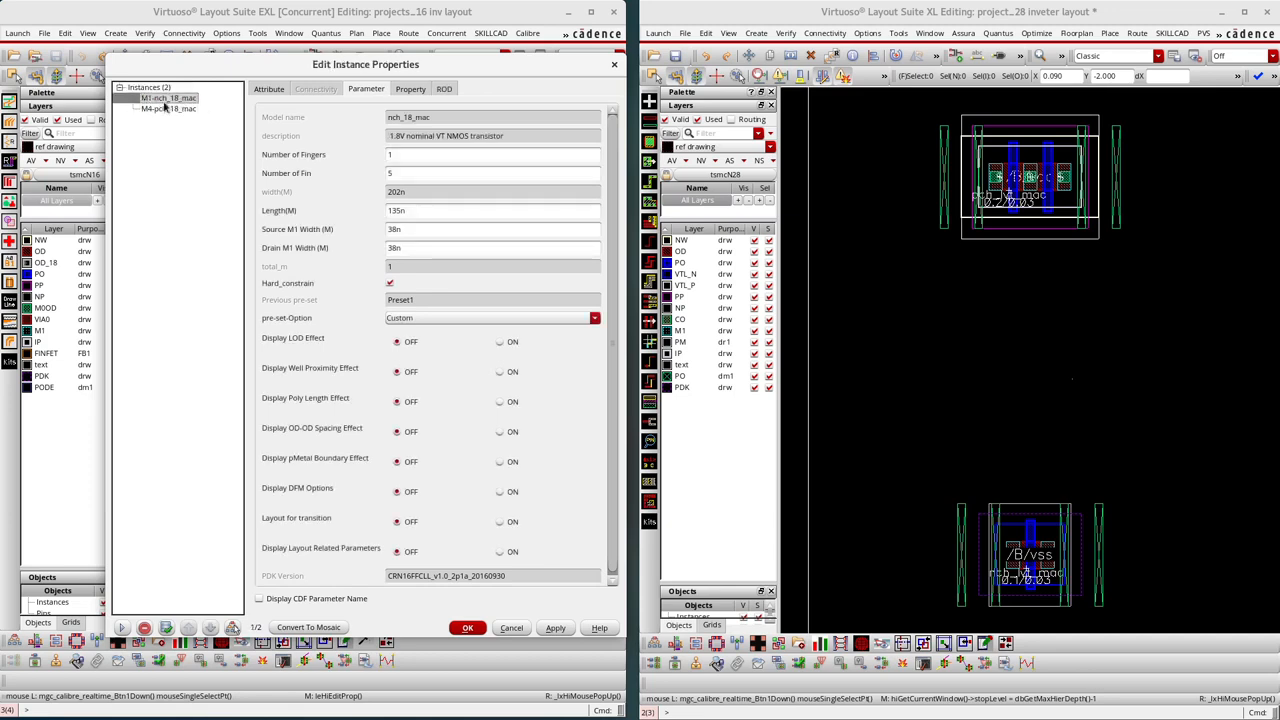
# Step: Turn on Display Layout Related Parameters for the 16 nm NMOS transistor
pyautogui.scroll(-1, 404, 580)
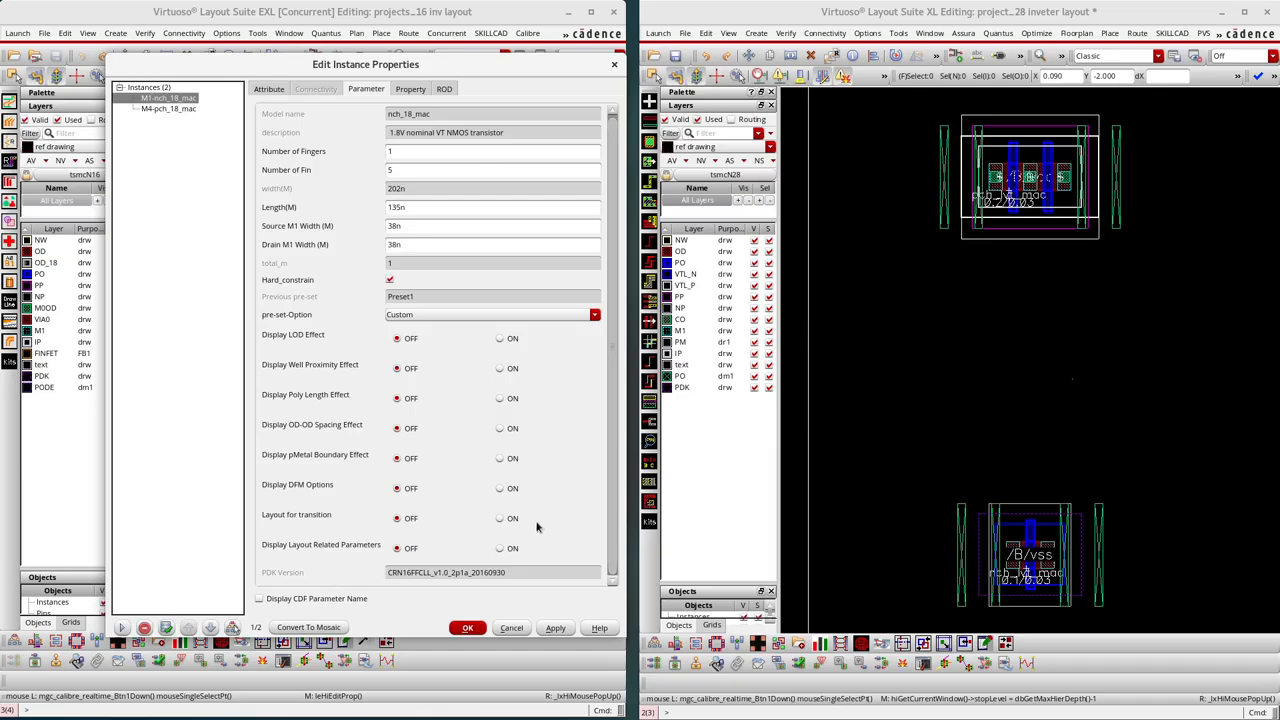
pyautogui.click(500, 548)
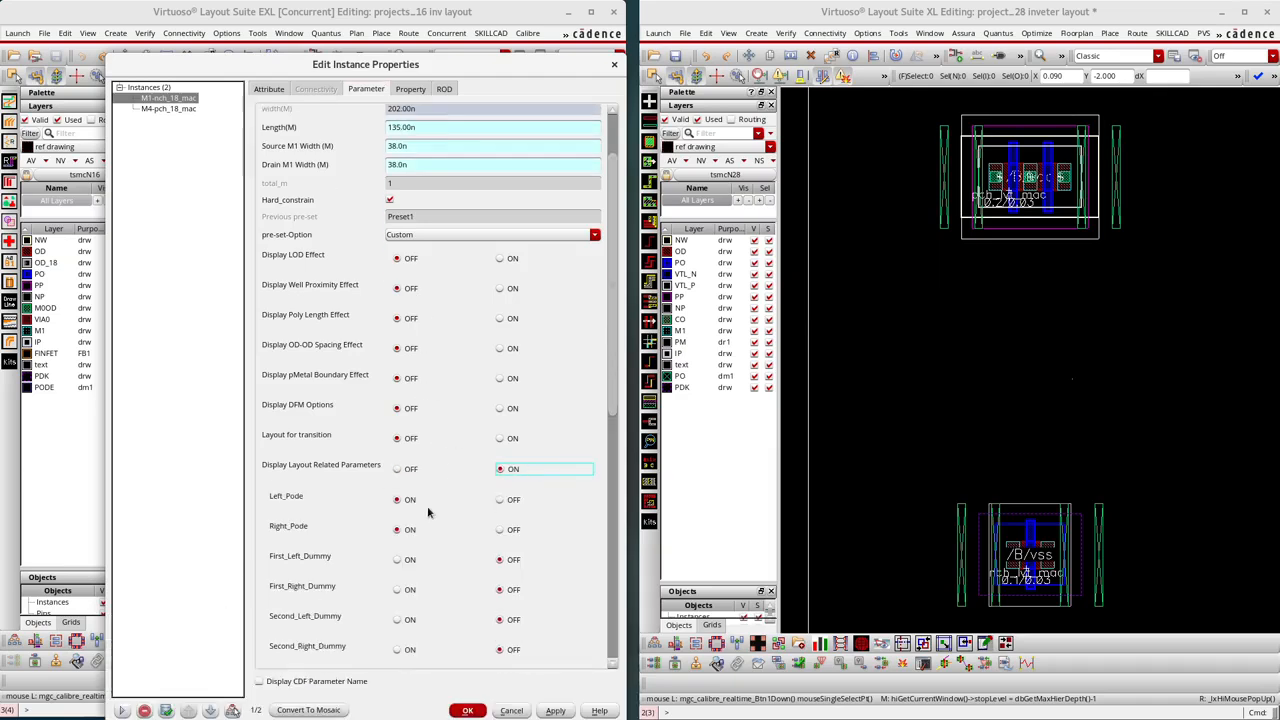
pyautogui.scroll(-4, 420, 550)
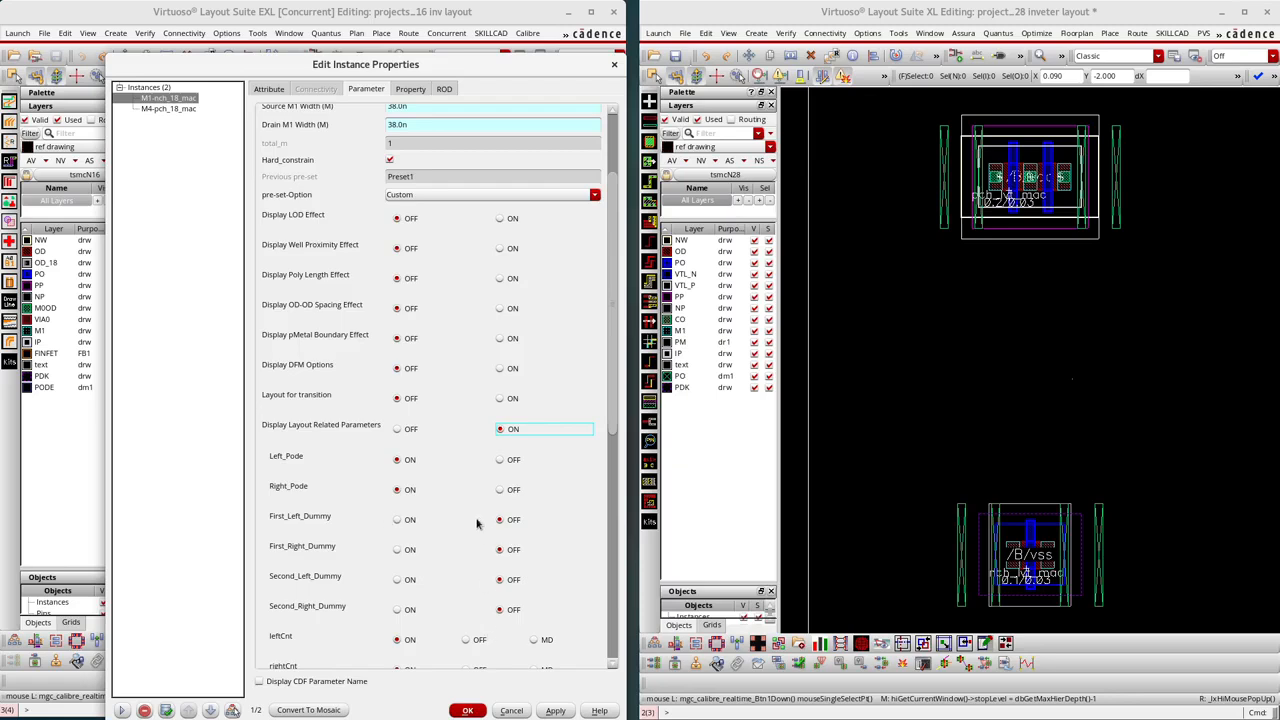
# Step: Turn on the first and second left and right dummies of nch_18_mac and apply the changes
pyautogui.click(399, 520)
pyautogui.click(400, 580)
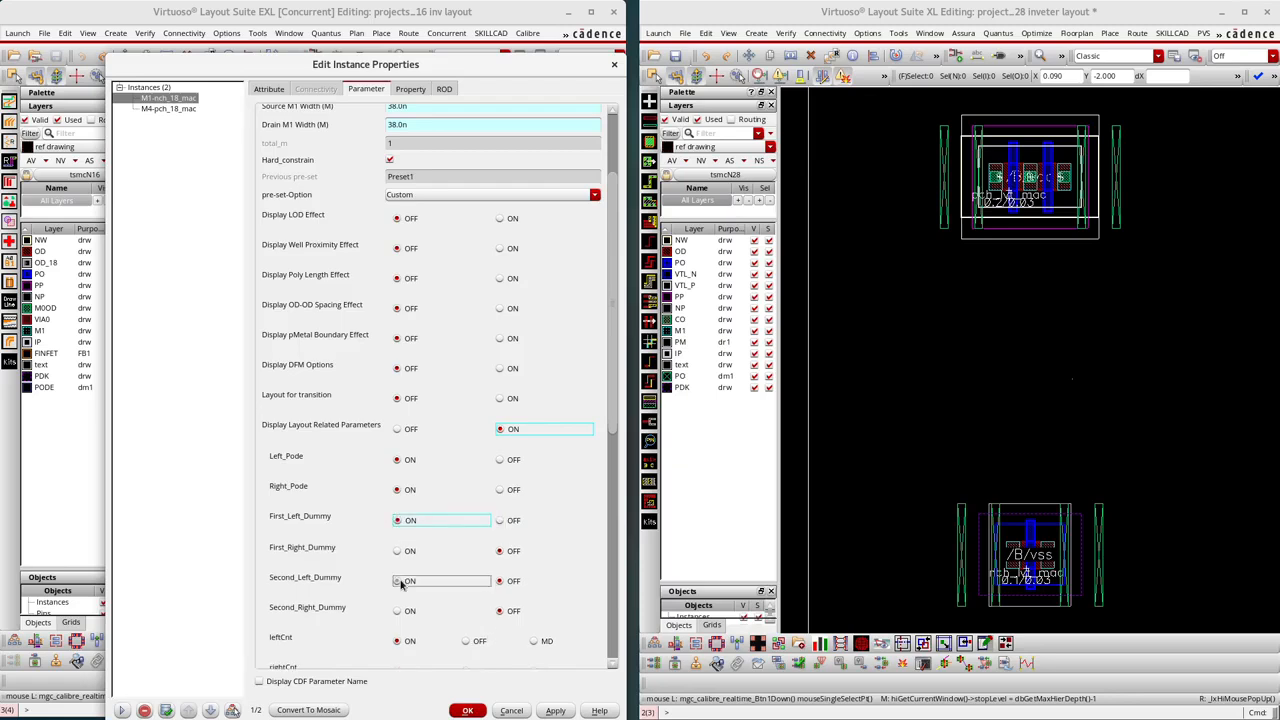
pyautogui.click(404, 610)
pyautogui.click(399, 551)
pyautogui.click(555, 710)
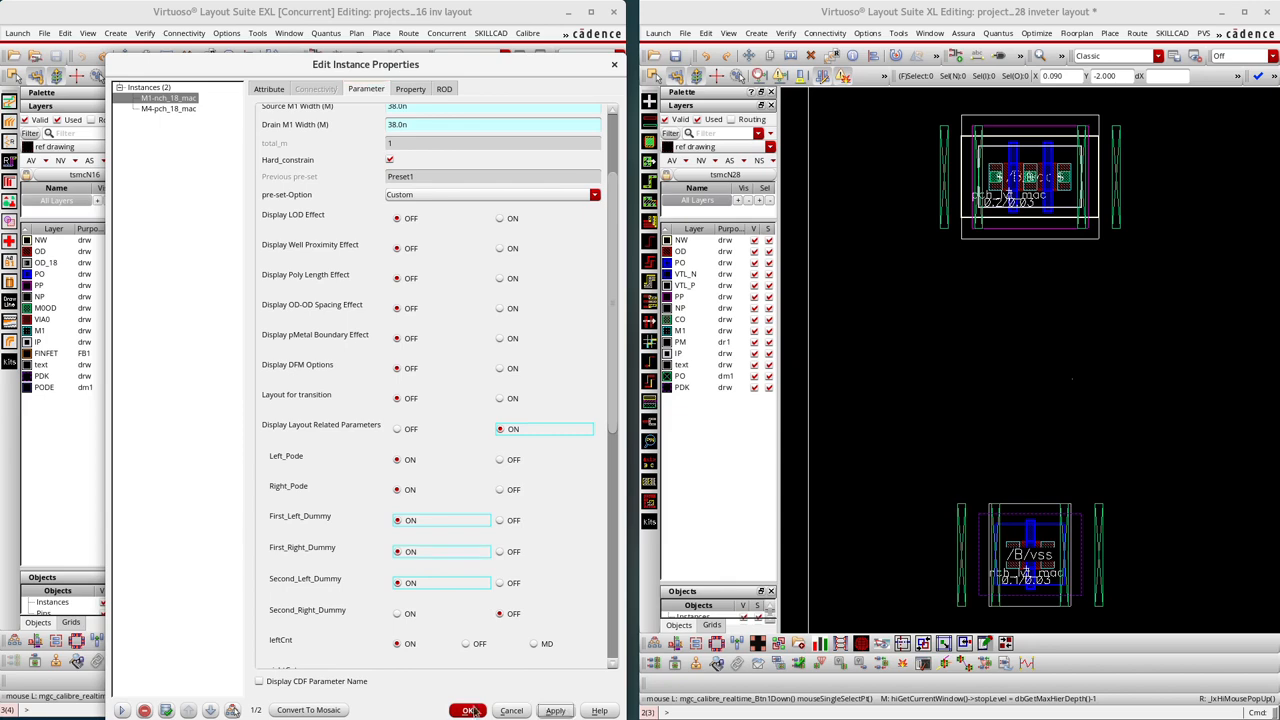
pyautogui.click(398, 608)
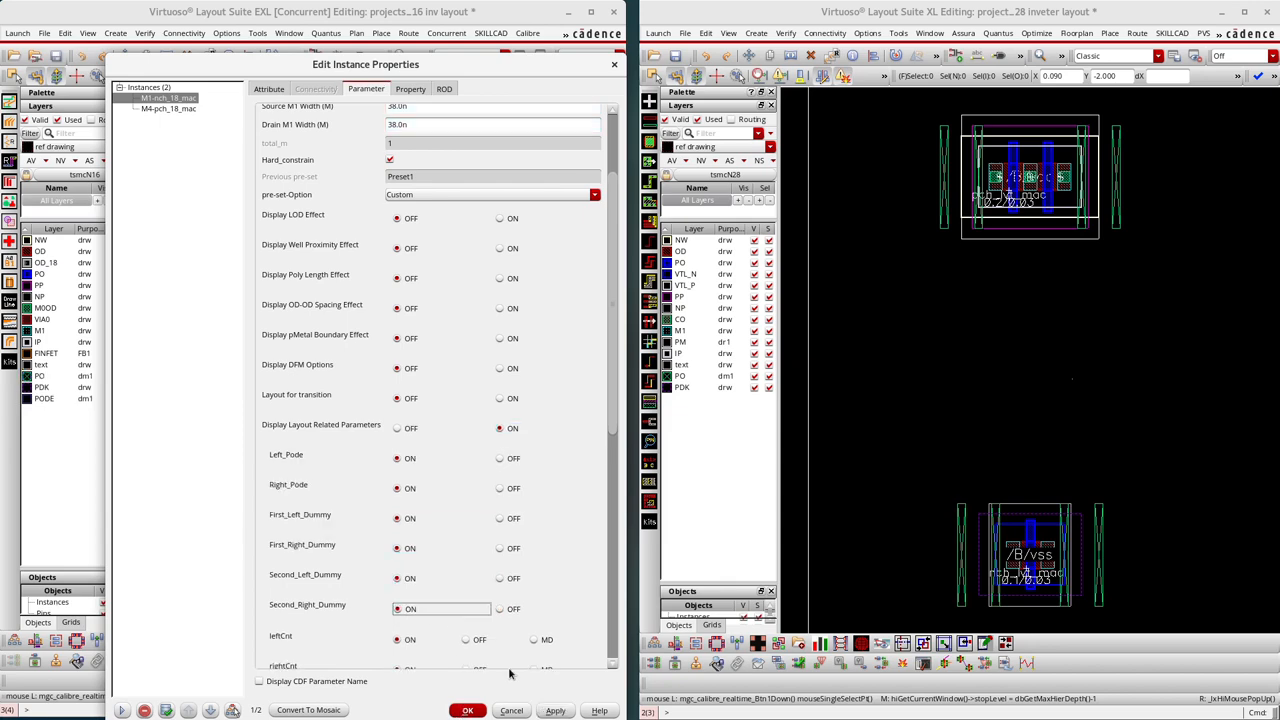
pyautogui.click(555, 710)
pyautogui.click(467, 710)
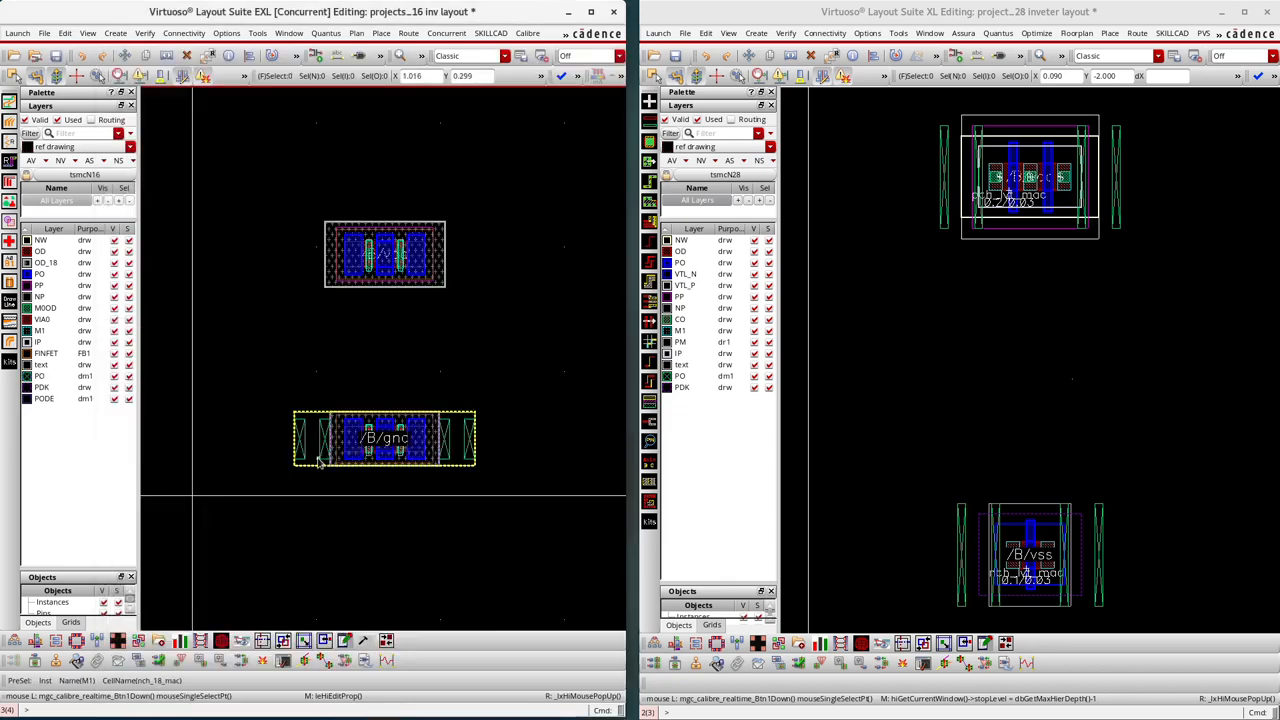
# Step: Examine the dummy poly shapes on both sides of the 16 nm NMOS transistor
pyautogui.keyDown('ctrl'); pyautogui.scroll(2, 247, 426); pyautogui.keyUp('ctrl')
pyautogui.keyDown('ctrl'); pyautogui.scroll(-2, 337, 443); pyautogui.keyUp('ctrl')
pyautogui.keyDown('ctrl'); pyautogui.scroll(2, 445, 426); pyautogui.keyUp('ctrl')
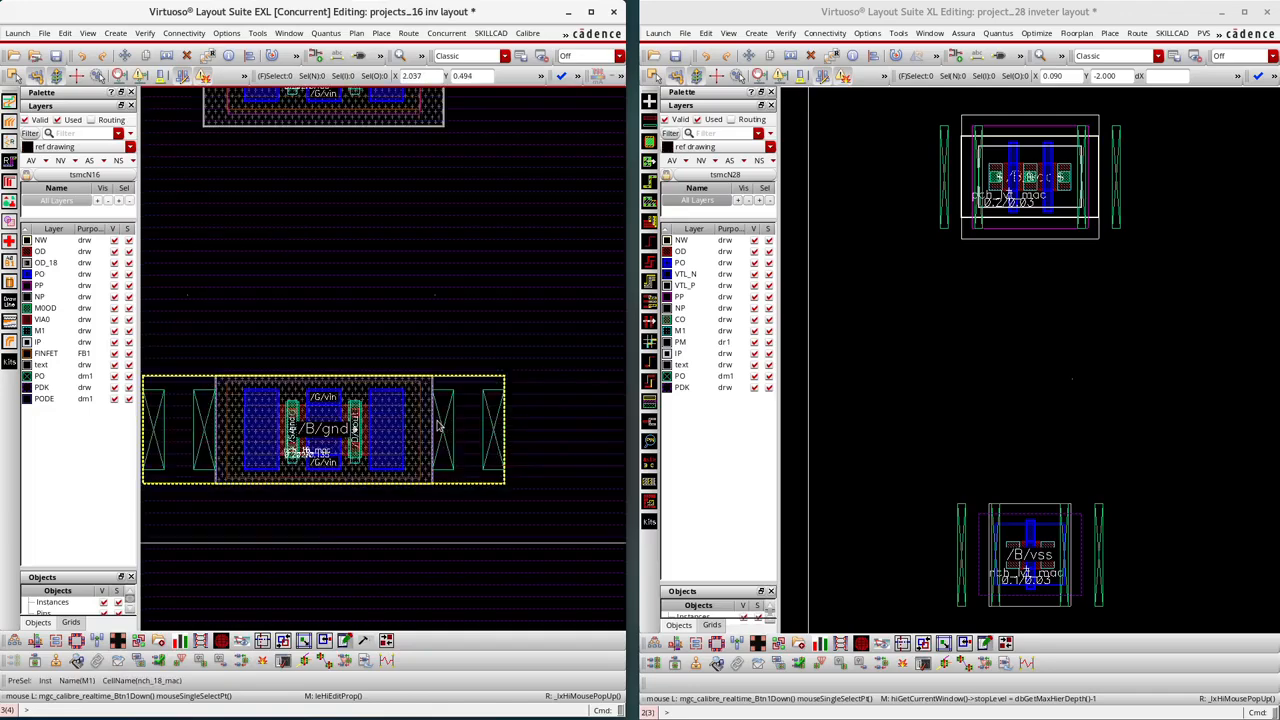
pyautogui.keyDown('ctrl'); pyautogui.scroll(-2, 471, 437); pyautogui.keyUp('ctrl')
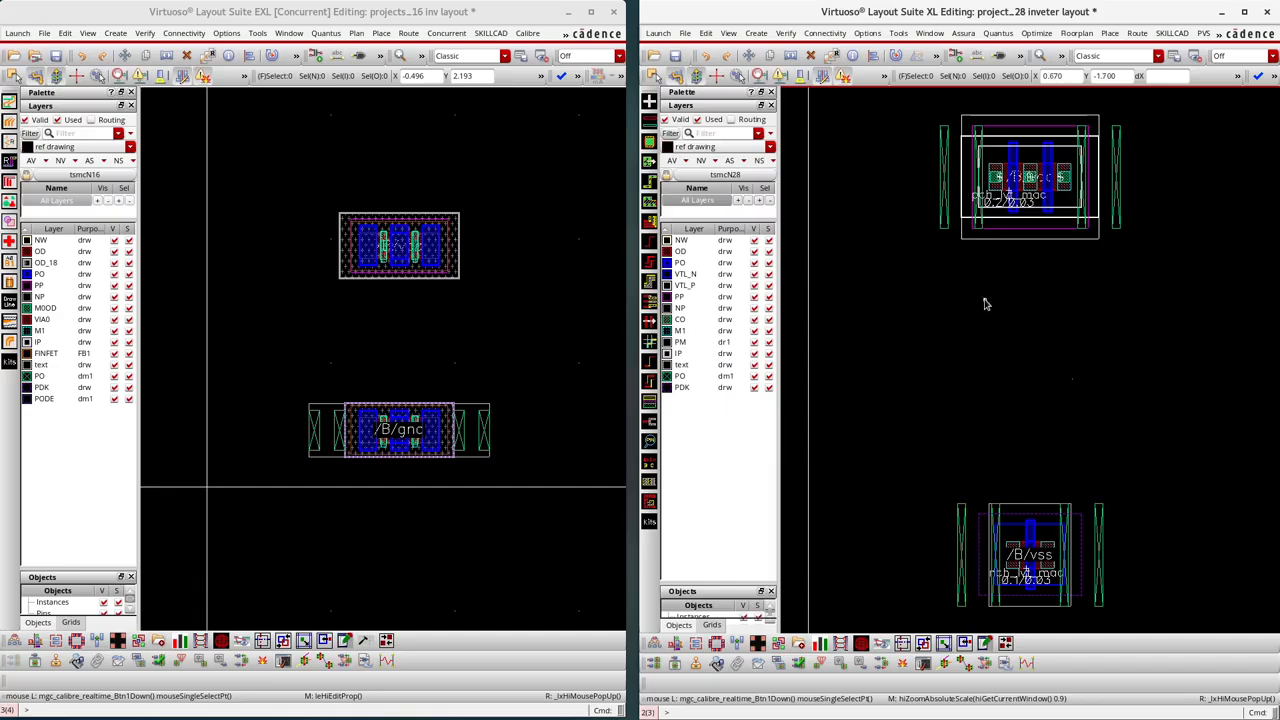
# Step: Check the Number of Fingers parameter in the properties of the 28 nm pch_lvt_mac transistor, then close the properties
pyautogui.click(1020, 217)
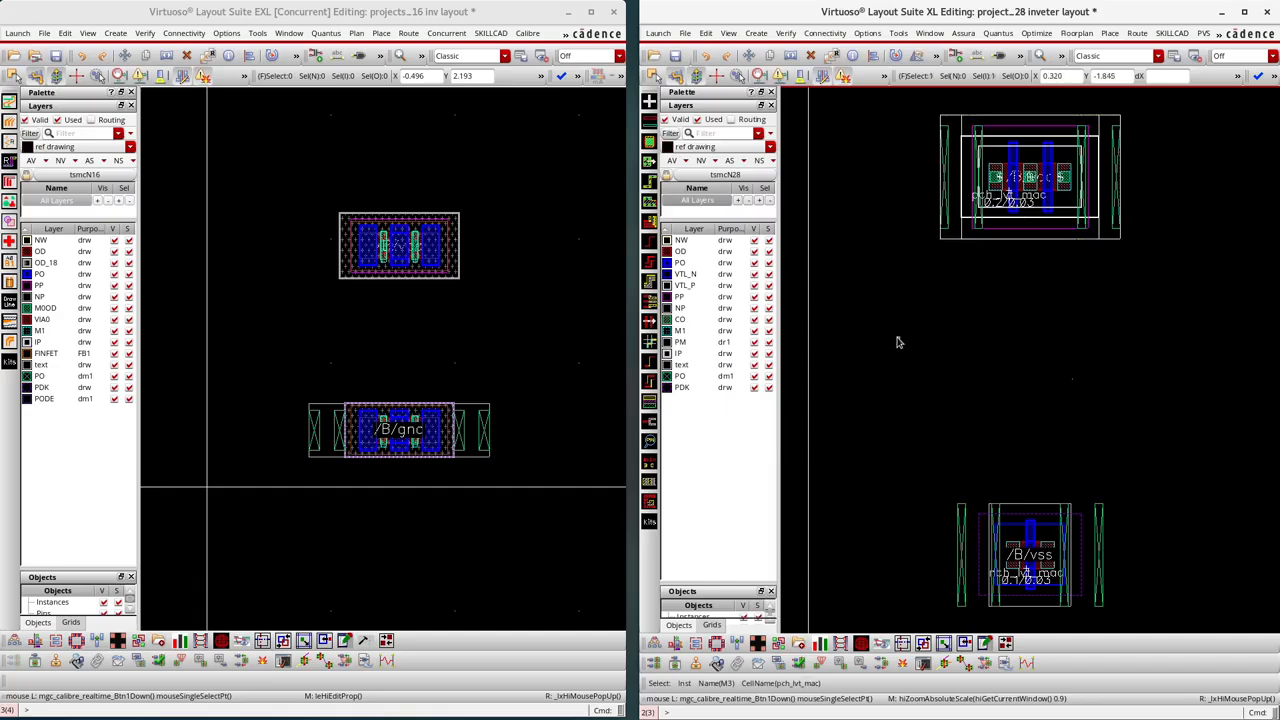
pyautogui.click(897, 344)
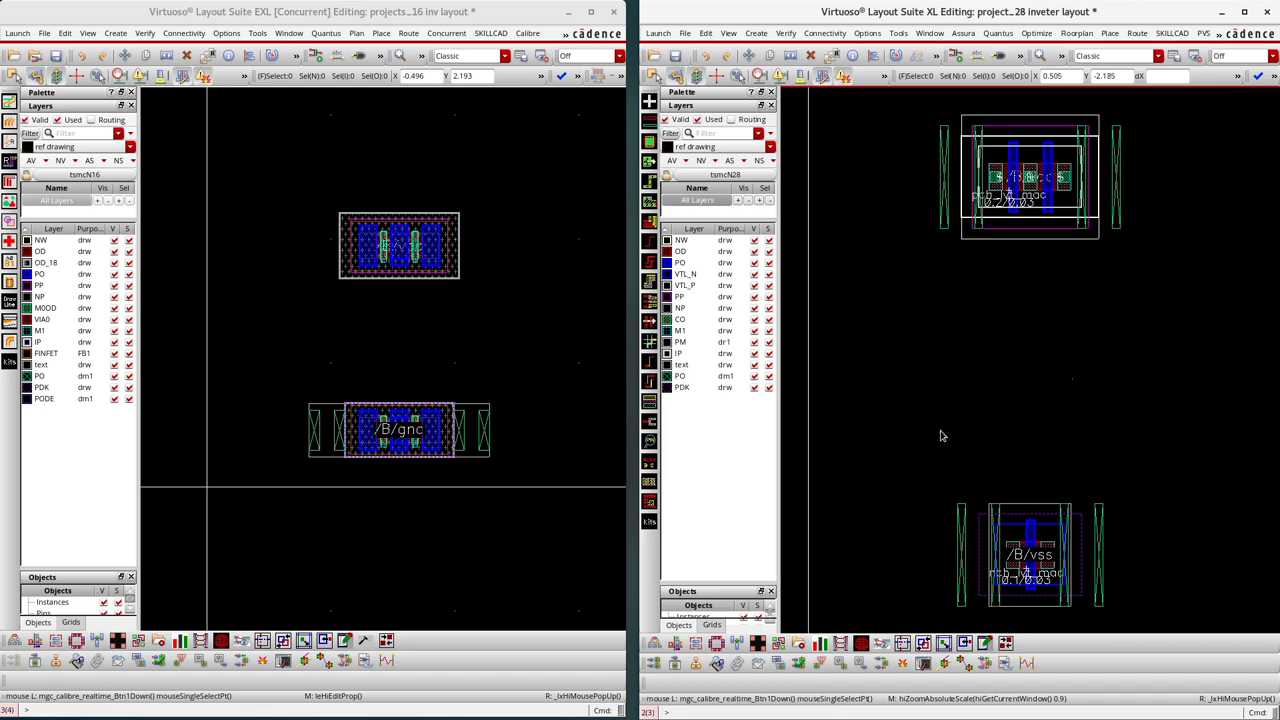
pyautogui.scroll(-1, 940, 435)
pyautogui.scroll(1, 1011, 289)
pyautogui.scroll(1, 939, 312)
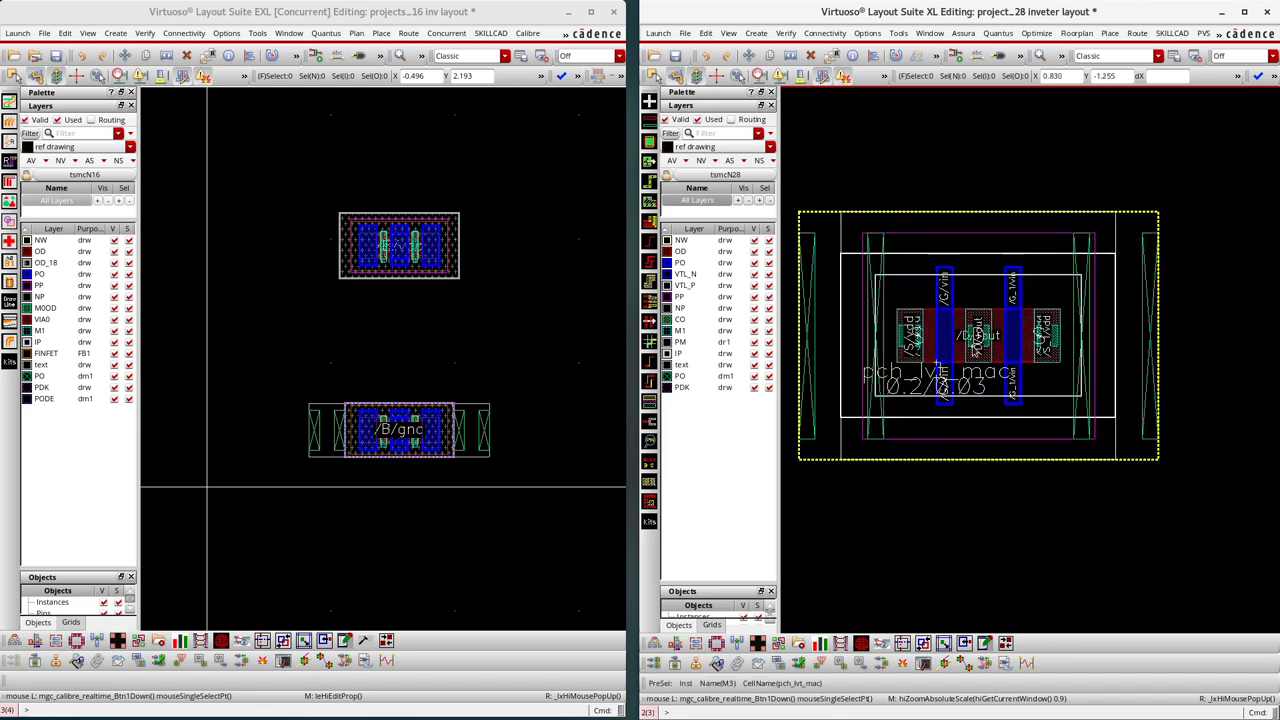
pyautogui.click(940, 362)
pyautogui.press('q')
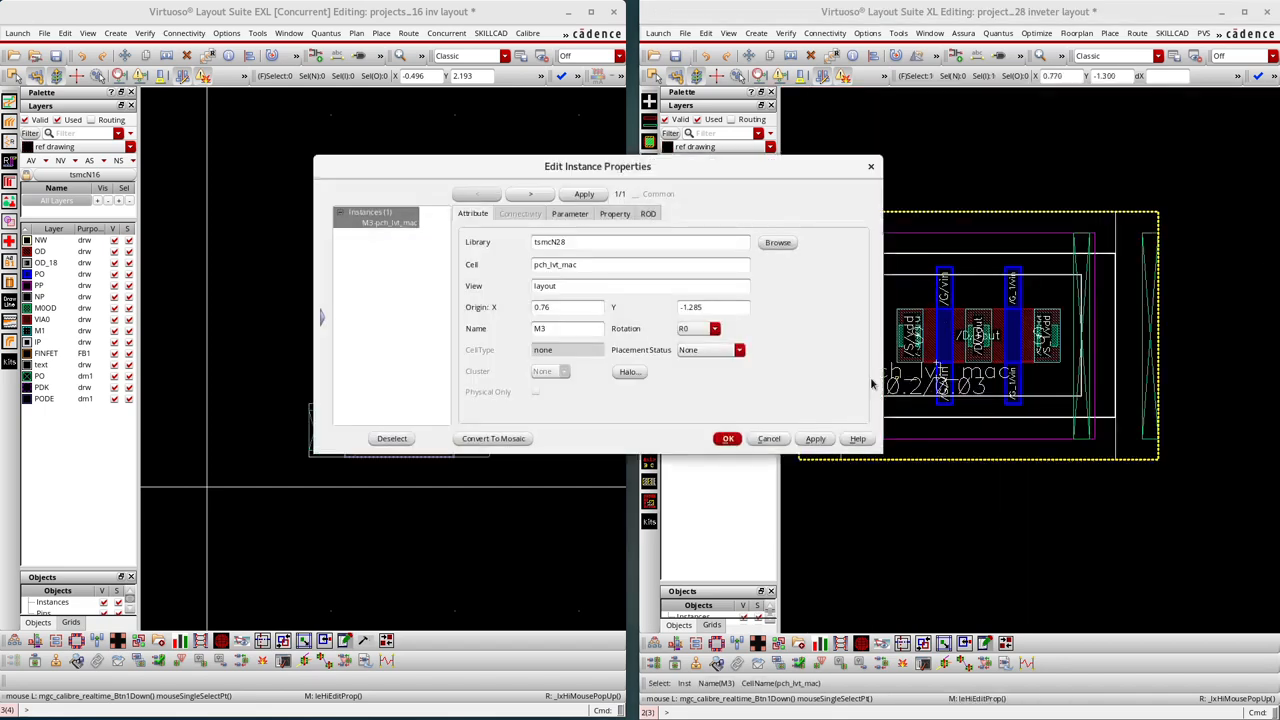
pyautogui.click(569, 214)
pyautogui.doubleClick(603, 335)
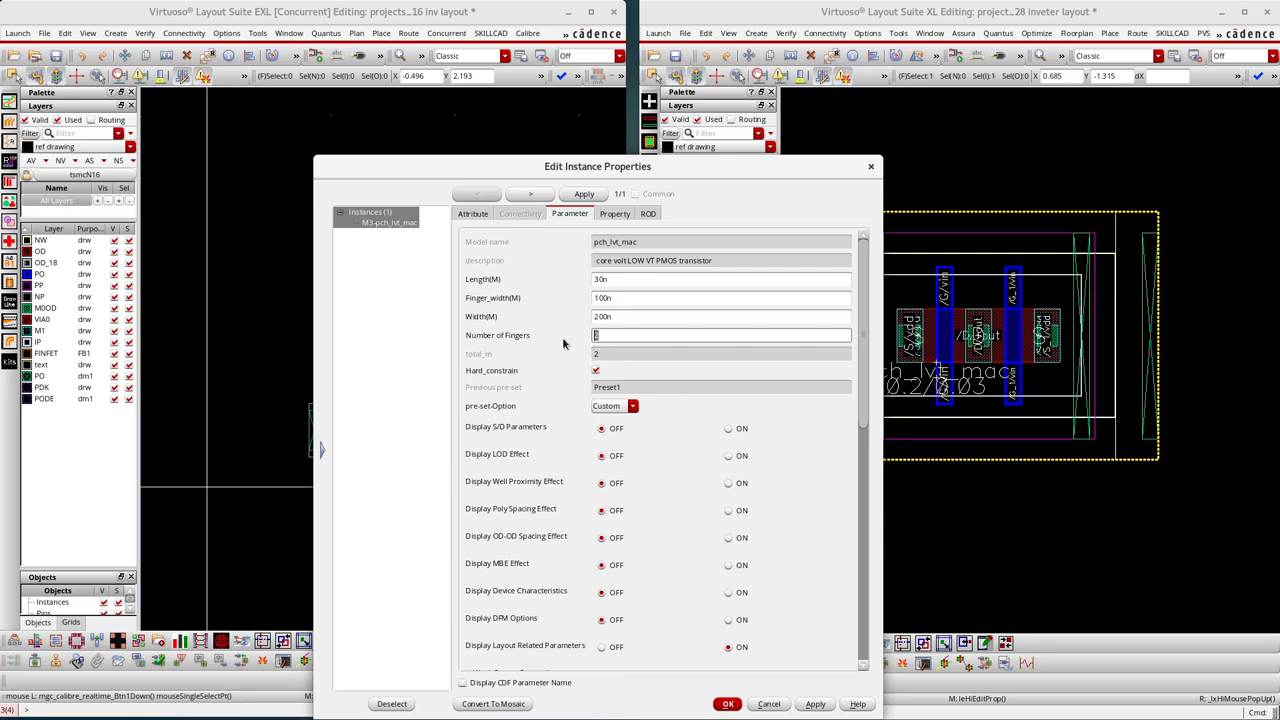
pyautogui.click(870, 166)
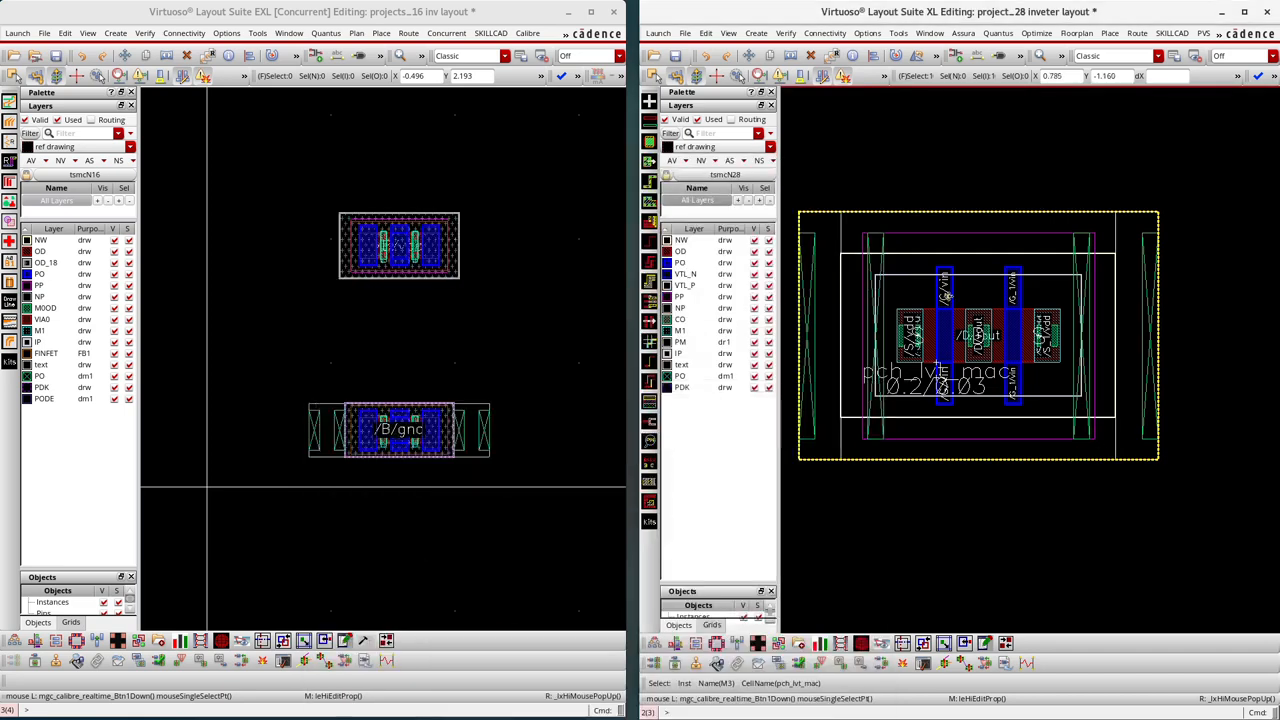
# Step: Place a horizontal ruler across each of the two poly gates of the 28 nm PMOS transistor
pyautogui.press('k')
pyautogui.click(928, 294)
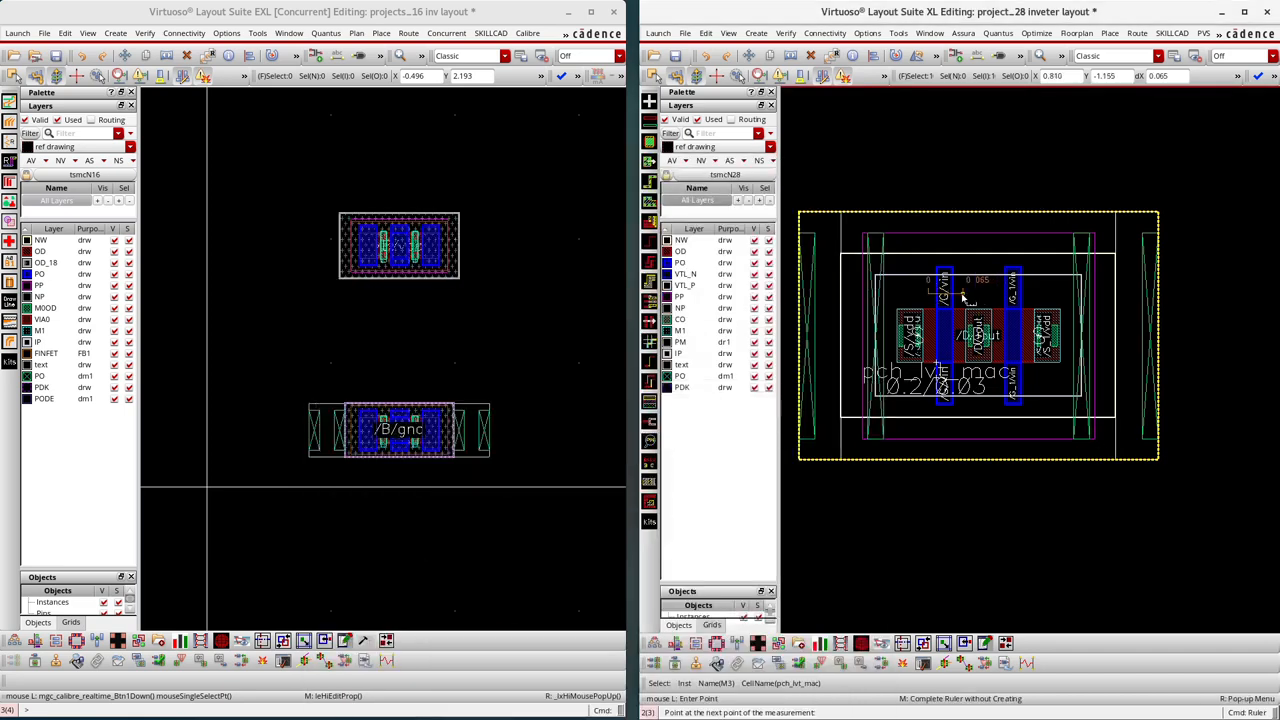
pyautogui.click(960, 294)
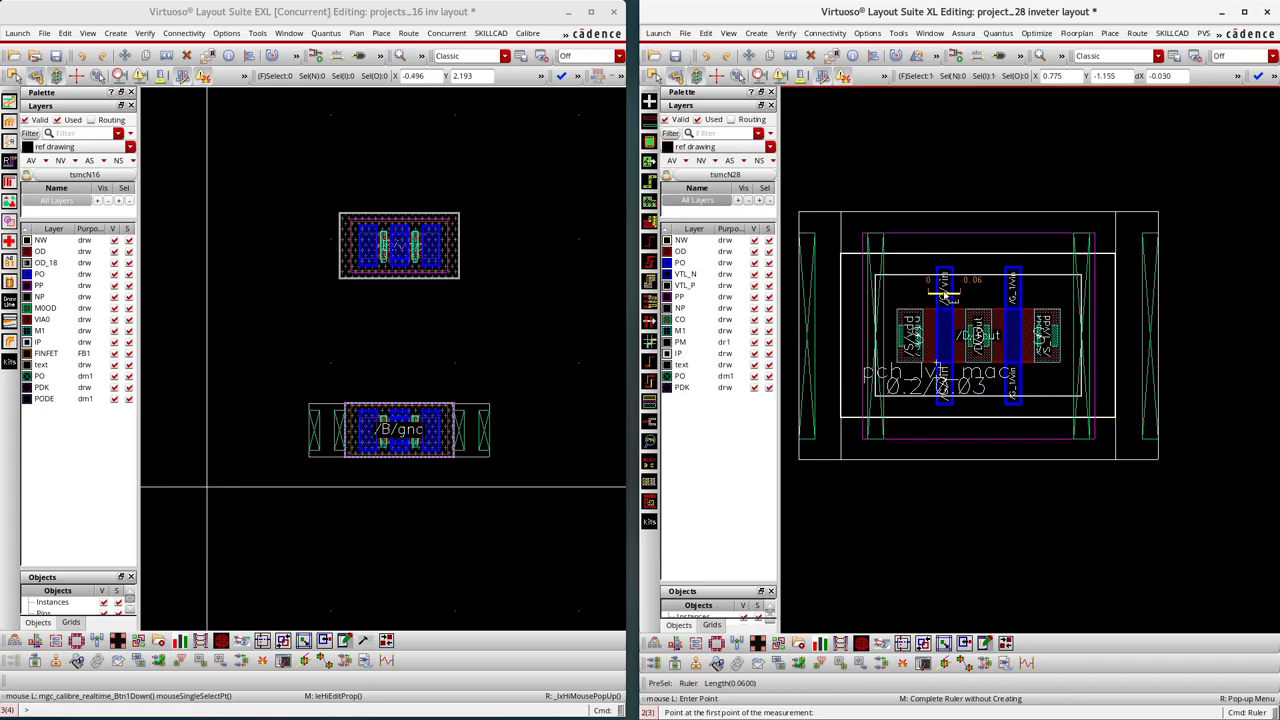
pyautogui.click(997, 293)
pyautogui.click(1039, 293)
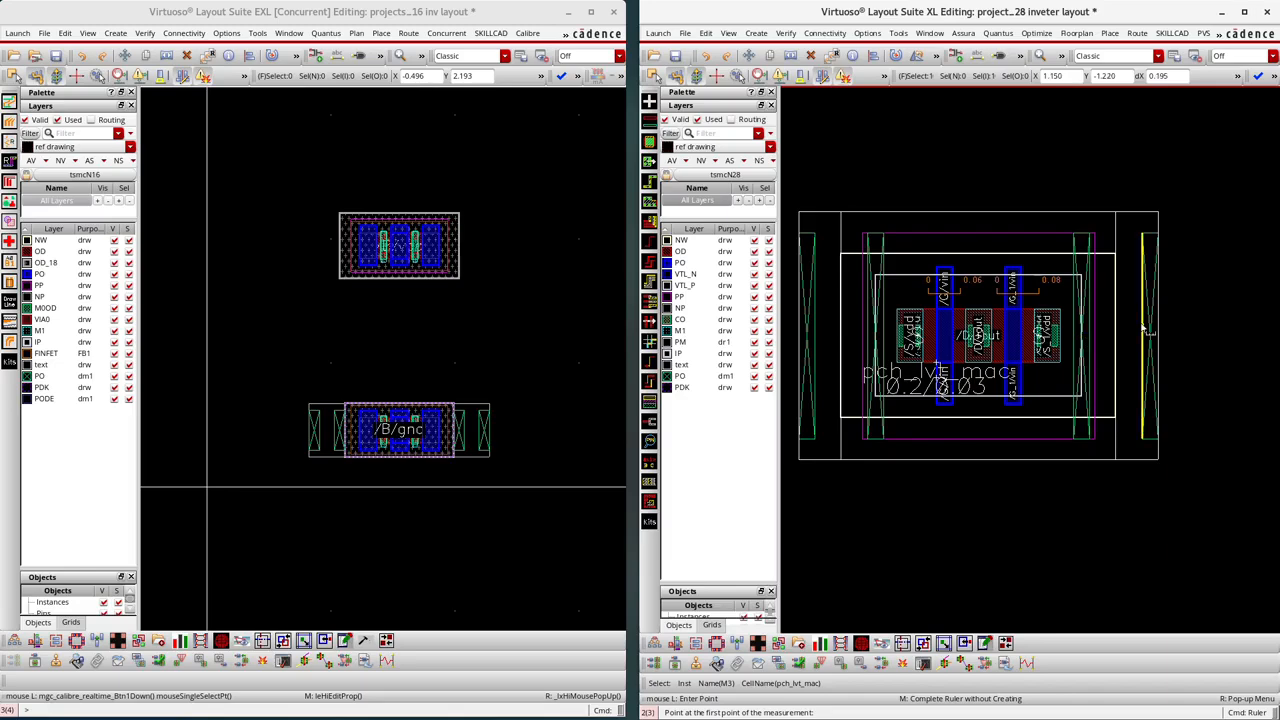
# Step: Open the instance properties of the nch_18_mac transistor in the 16 nm layout and show its main device parameters
pyautogui.scroll(1, 377, 431)
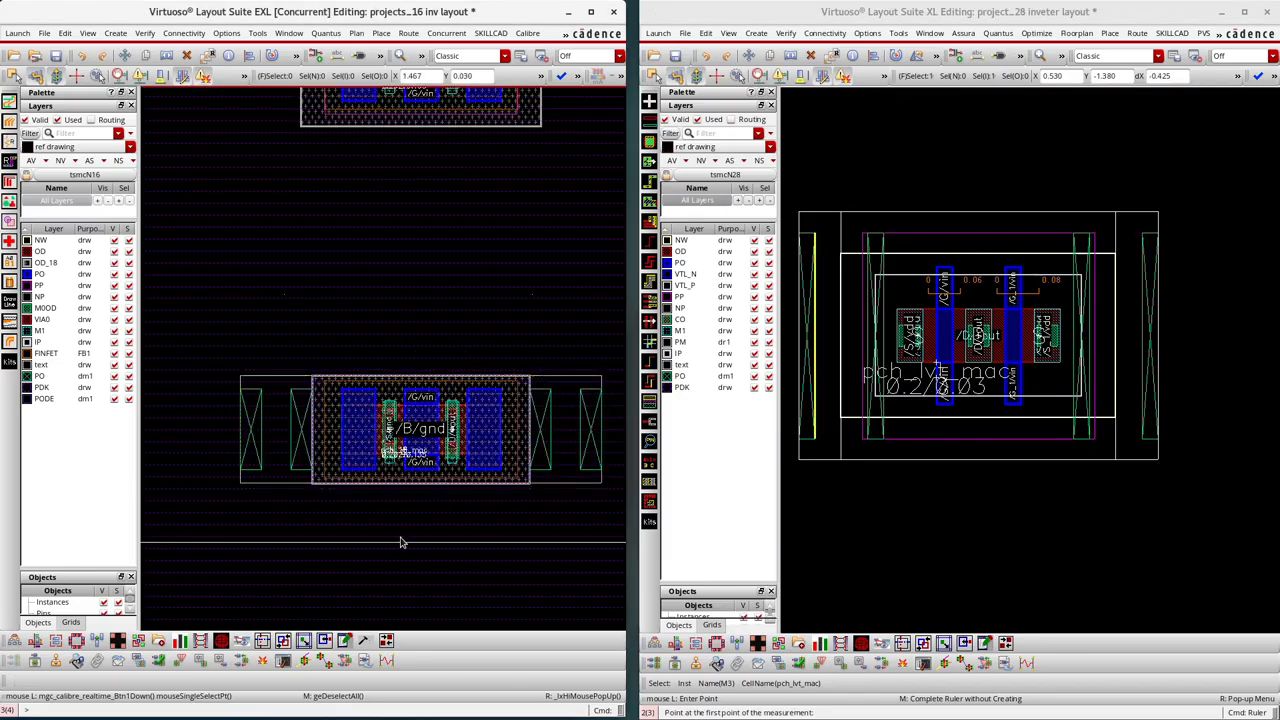
pyautogui.scroll(-1, 392, 480)
pyautogui.scroll(1, 383, 483)
pyautogui.click(399, 440)
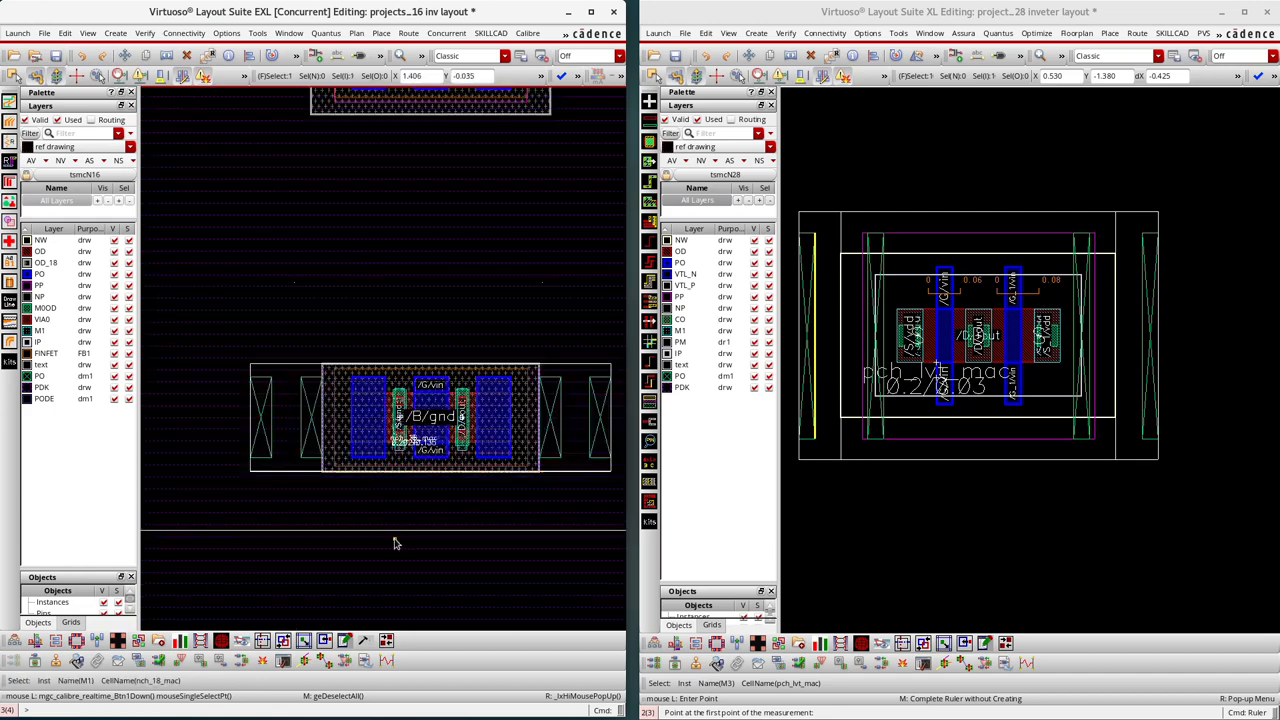
pyautogui.press('q')
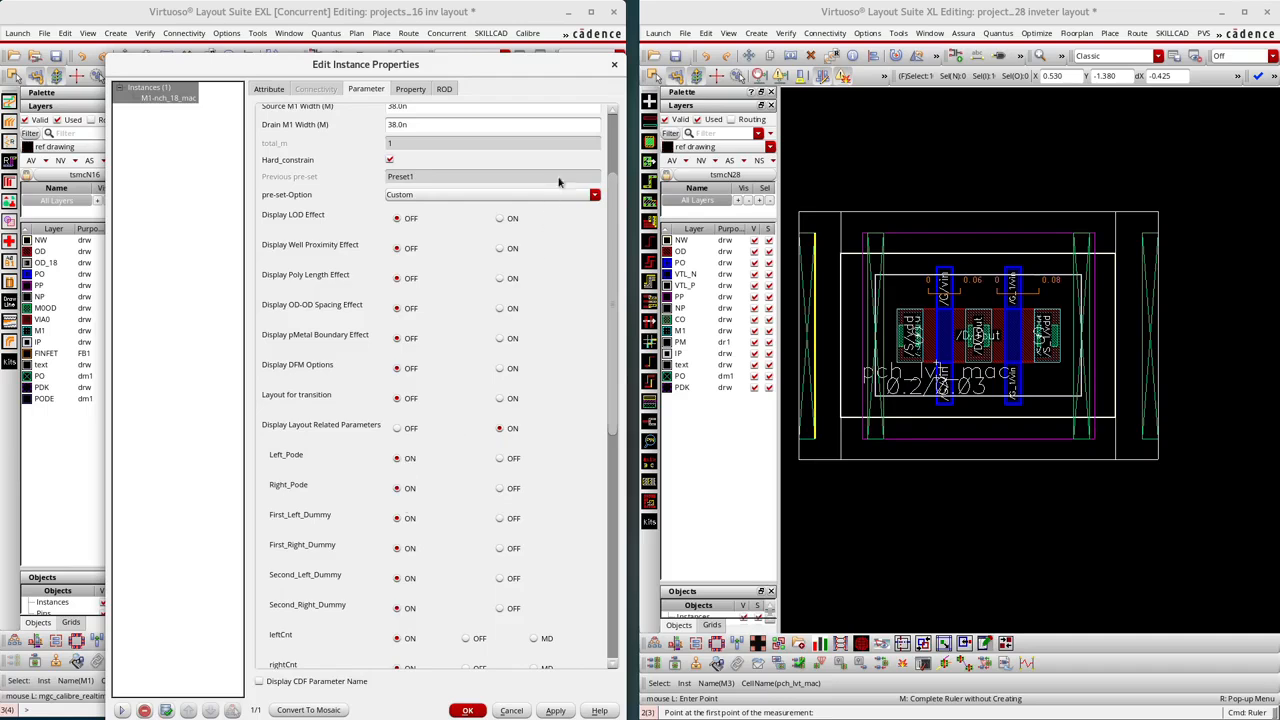
pyautogui.scroll(3, 485, 330)
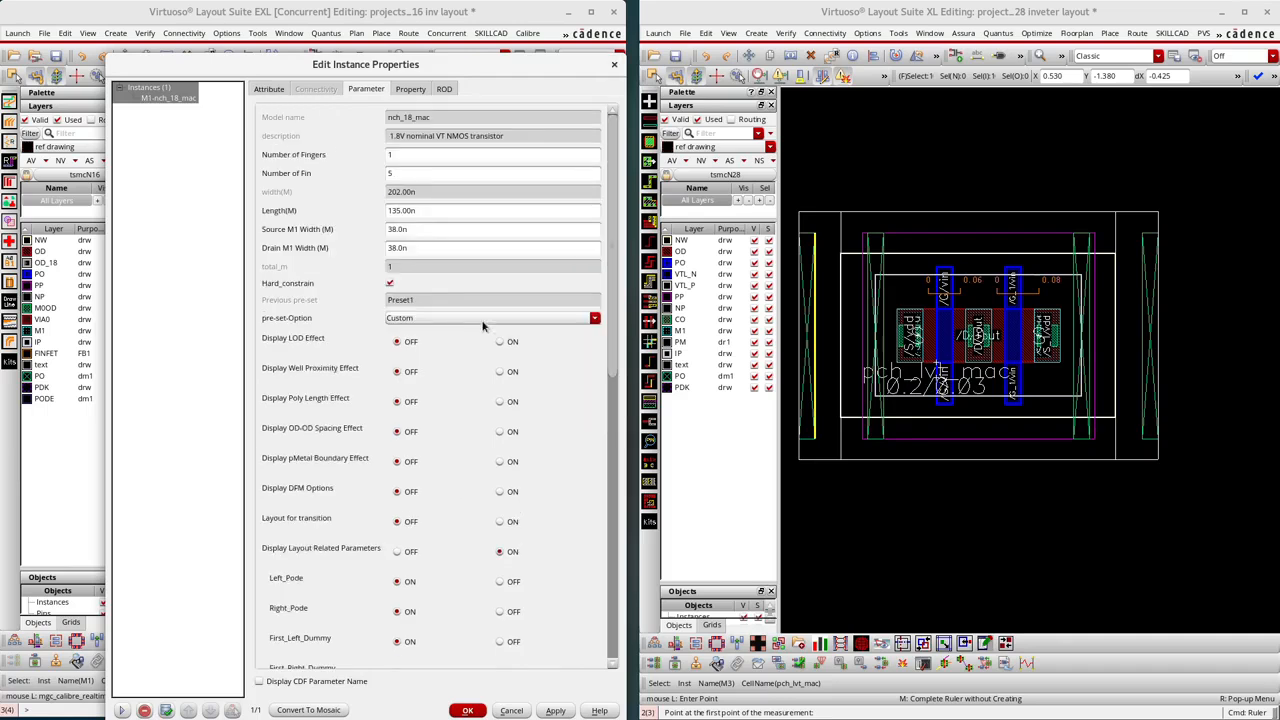
# Step: Examine the Number of Fingers and Number of Fin parameters of the 16 nm NMOS transistor
pyautogui.click(391, 157)
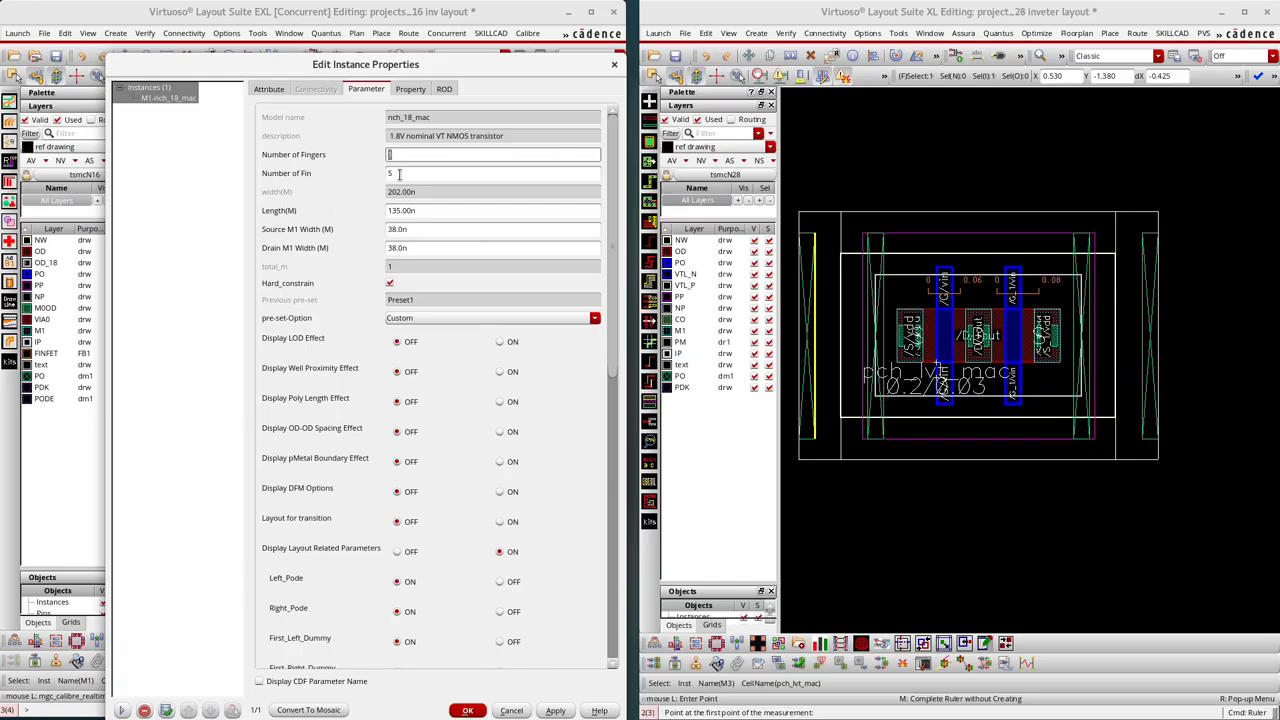
pyautogui.click(399, 174)
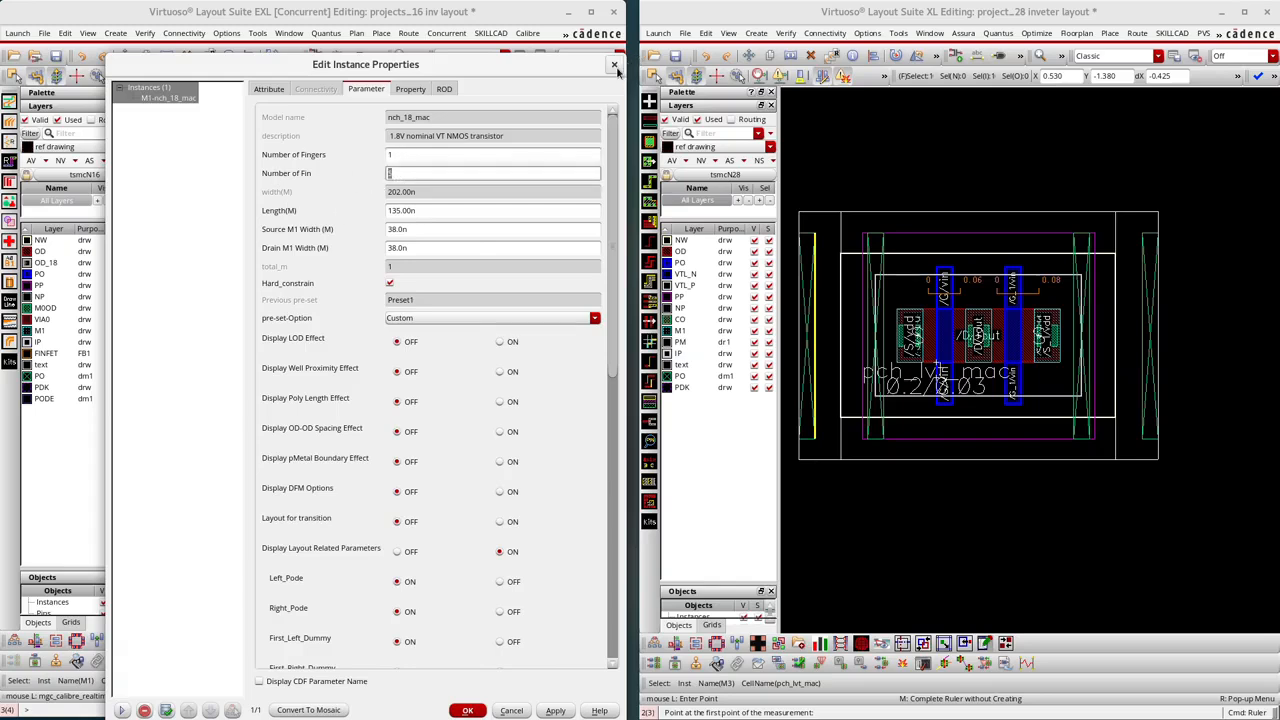
pyautogui.click(392, 156)
pyautogui.moveTo(393, 157); pyautogui.dragTo(272, 193)
pyautogui.moveTo(413, 150); pyautogui.dragTo(381, 154)
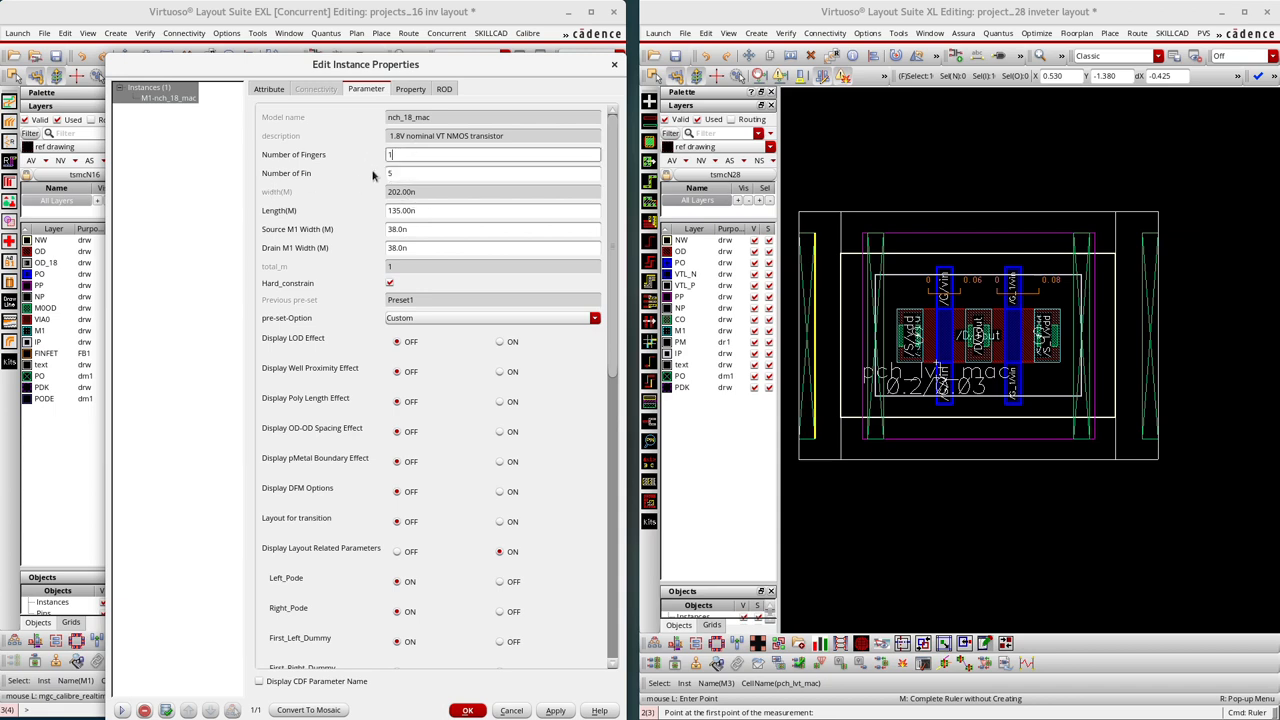
pyautogui.moveTo(396, 155); pyautogui.dragTo(380, 154)
pyautogui.doubleClick(396, 173)
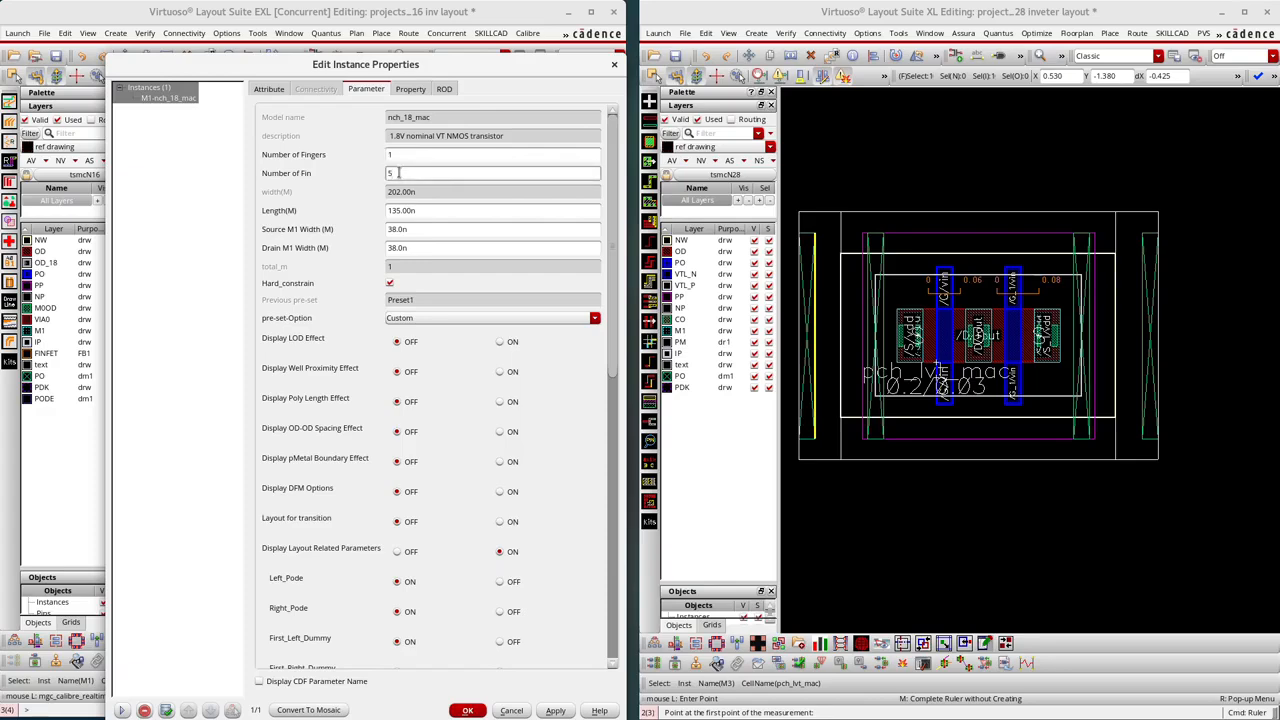
# Step: Close the instance properties and place a horizontal ruler across the central /G/vin poly gate of the 16 nm NMOS transistor
pyautogui.click(614, 64)
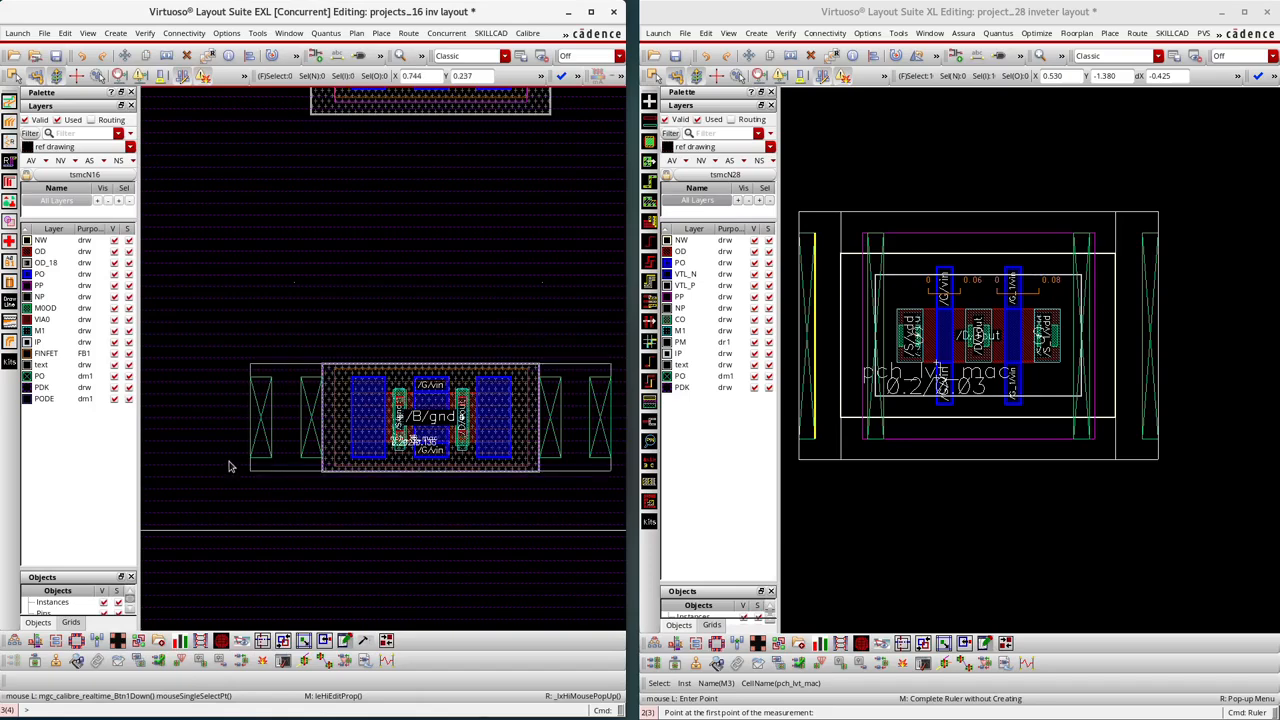
pyautogui.keyDown('ctrl'); pyautogui.scroll(3, 355, 428); pyautogui.keyUp('ctrl')
pyautogui.keyDown('ctrl'); pyautogui.scroll(-3, 355, 428); pyautogui.keyUp('ctrl')
pyautogui.press('k')
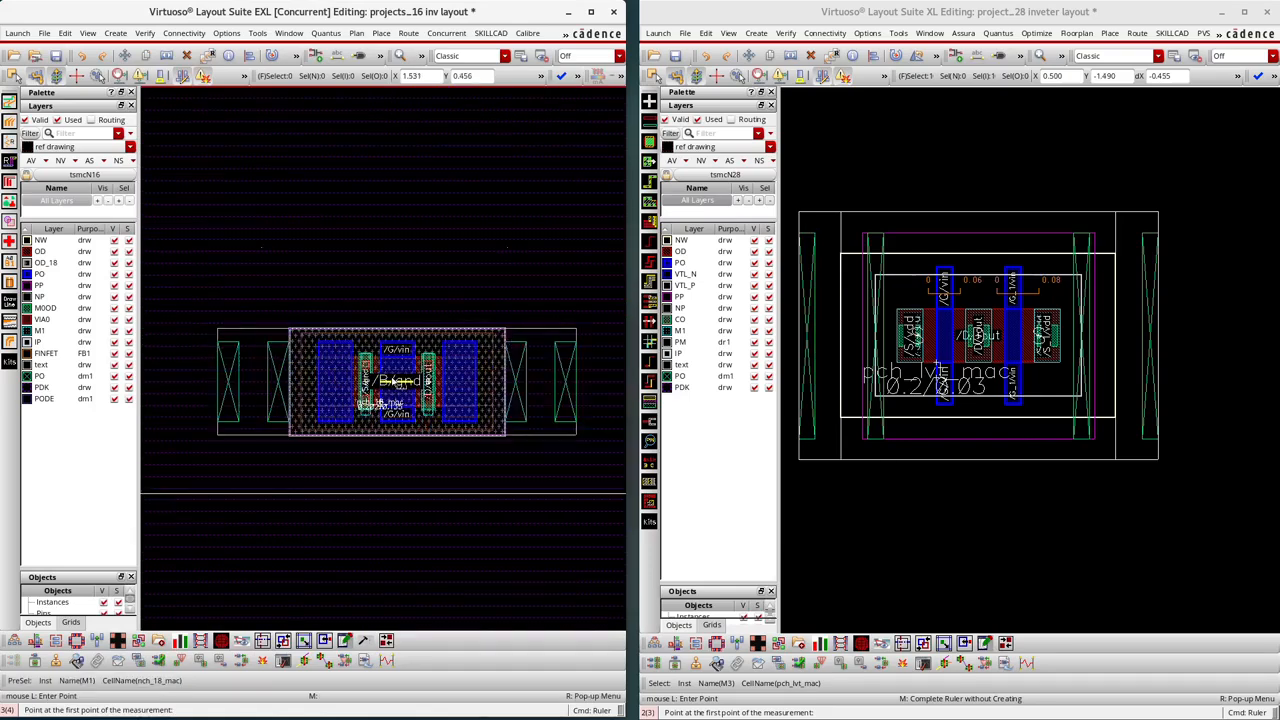
pyautogui.keyDown('ctrl'); pyautogui.scroll(2, 365, 340); pyautogui.keyUp('ctrl')
pyautogui.keyDown('ctrl'); pyautogui.scroll(2, 365, 340); pyautogui.keyUp('ctrl')
pyautogui.click(368, 343)
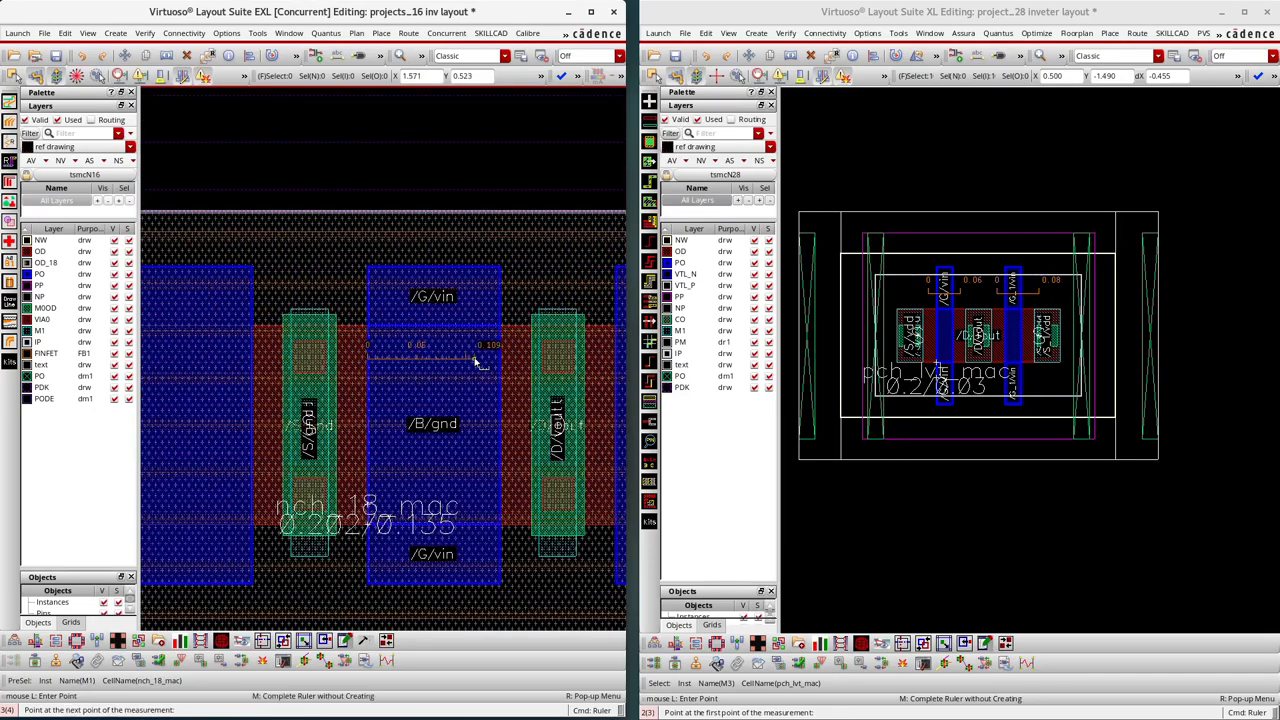
pyautogui.click(500, 357)
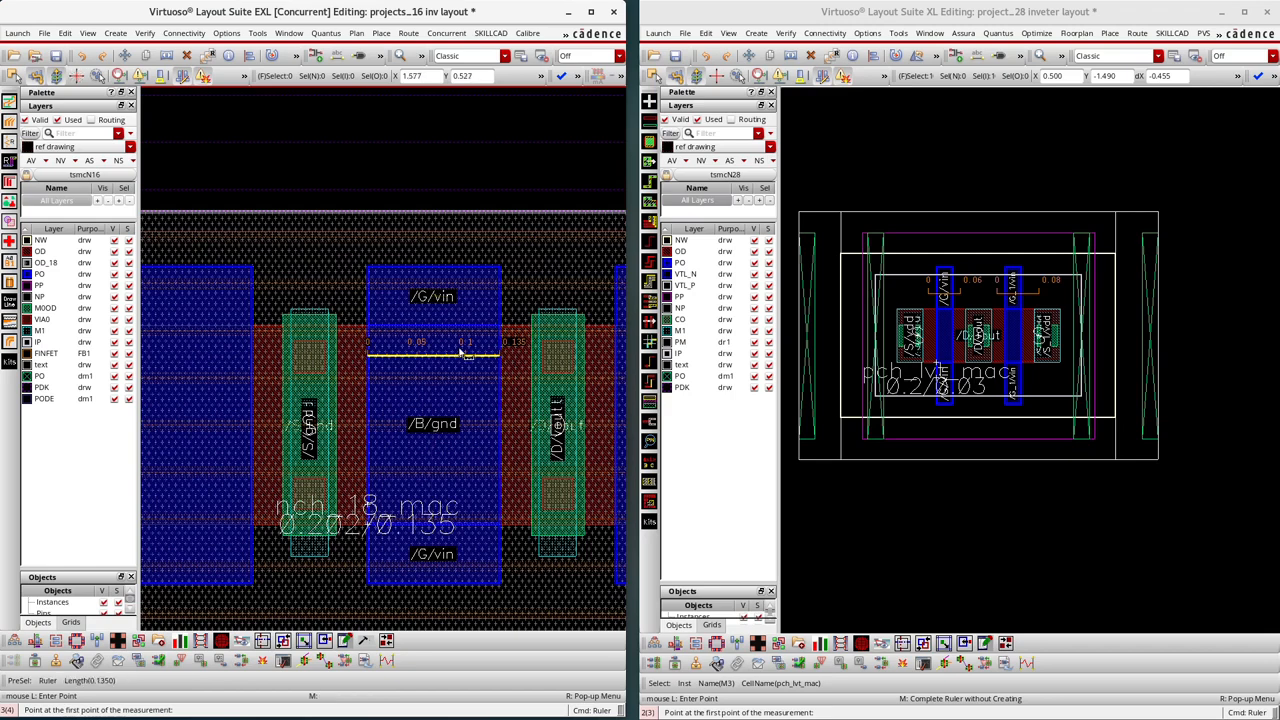
# Step: Place a horizontal ruler across each of the two outer dummy polys beyond the drain side of the 16 nm NMOS transistor
pyautogui.keyDown('ctrl'); pyautogui.scroll(-2, 512, 328); pyautogui.keyUp('ctrl')
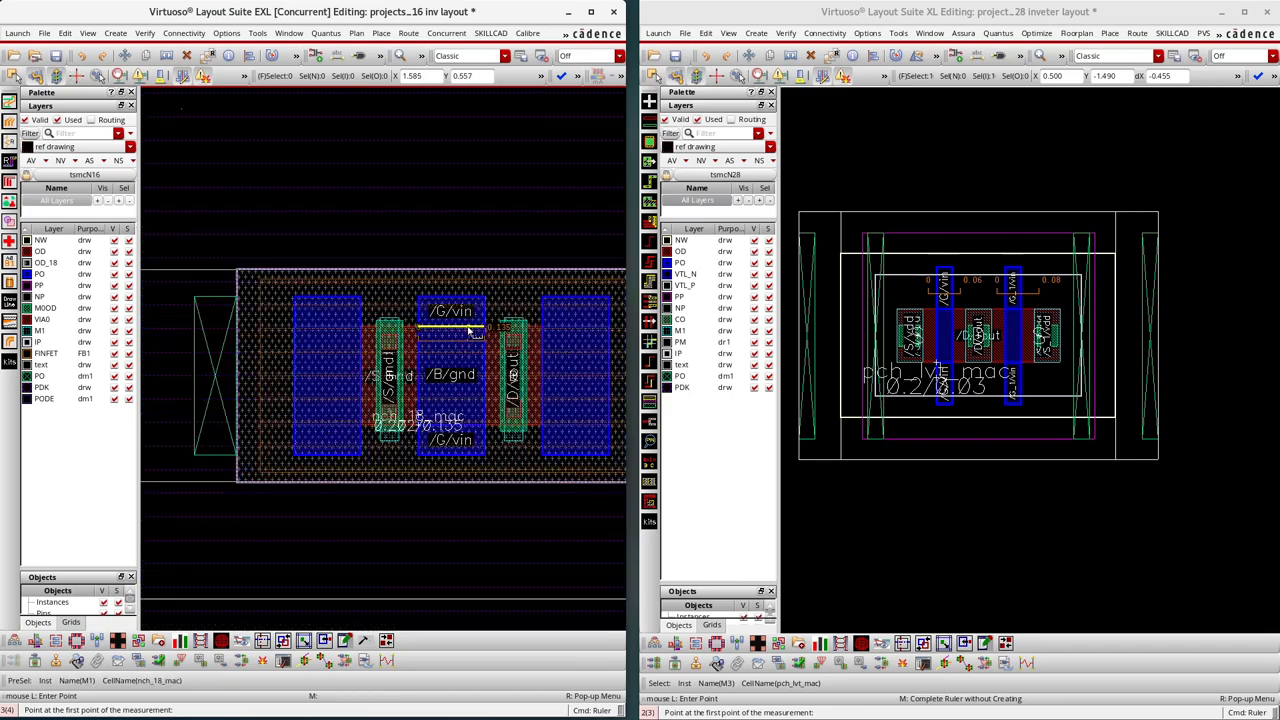
pyautogui.keyDown('ctrl'); pyautogui.scroll(-1, 327, 347); pyautogui.keyUp('ctrl')
pyautogui.keyDown('ctrl'); pyautogui.scroll(1, 450, 340); pyautogui.keyUp('ctrl')
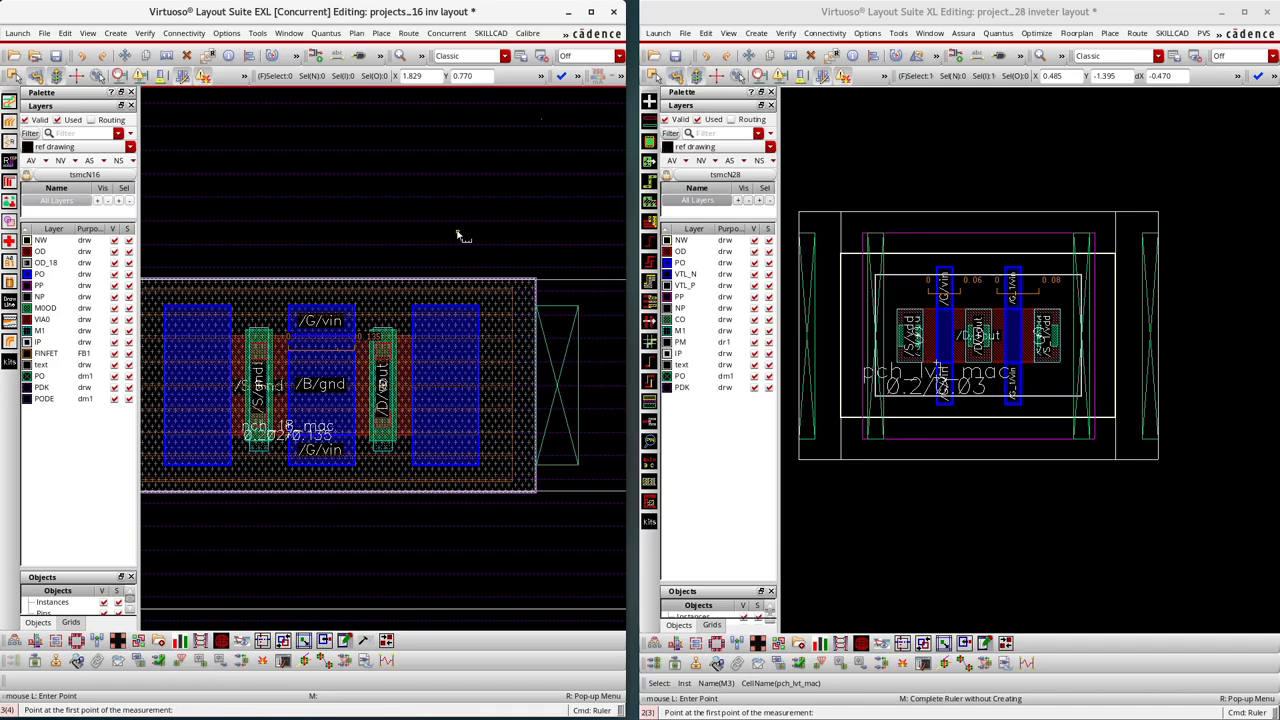
pyautogui.click(535, 366)
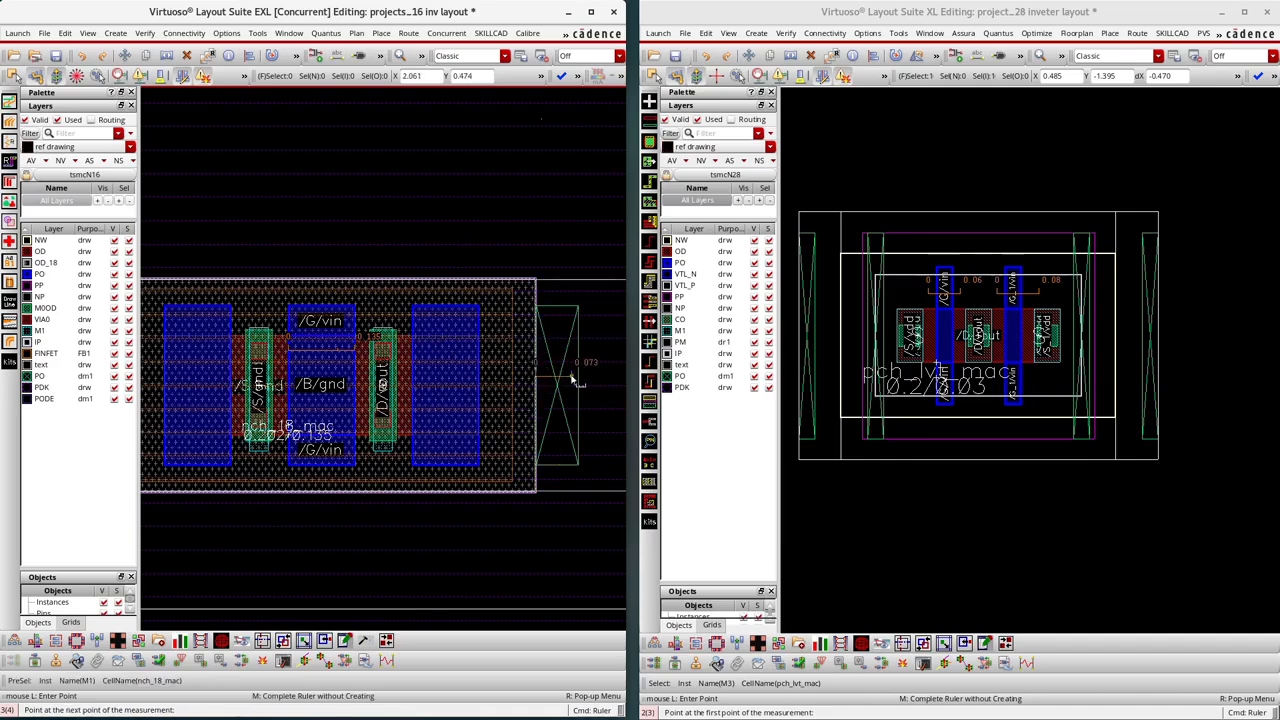
pyautogui.scroll(-2, 488, 377)
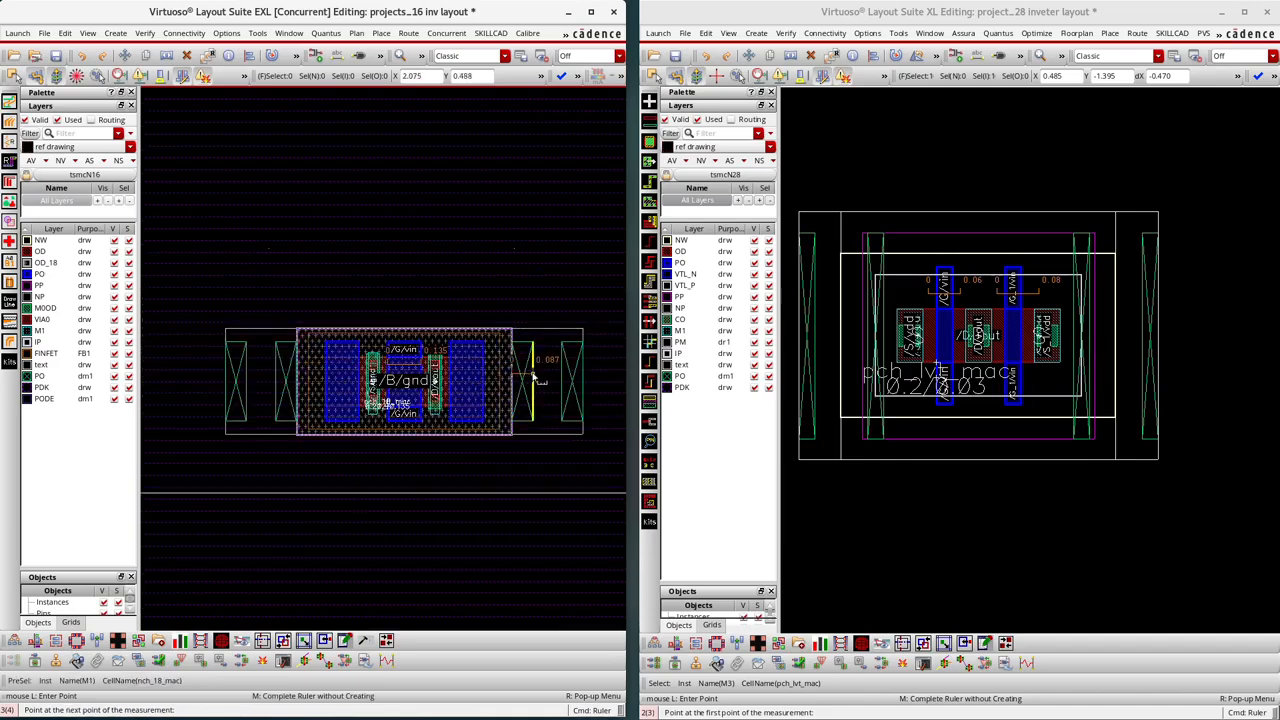
pyautogui.click(534, 376)
pyautogui.click(581, 388)
pyautogui.click(561, 401)
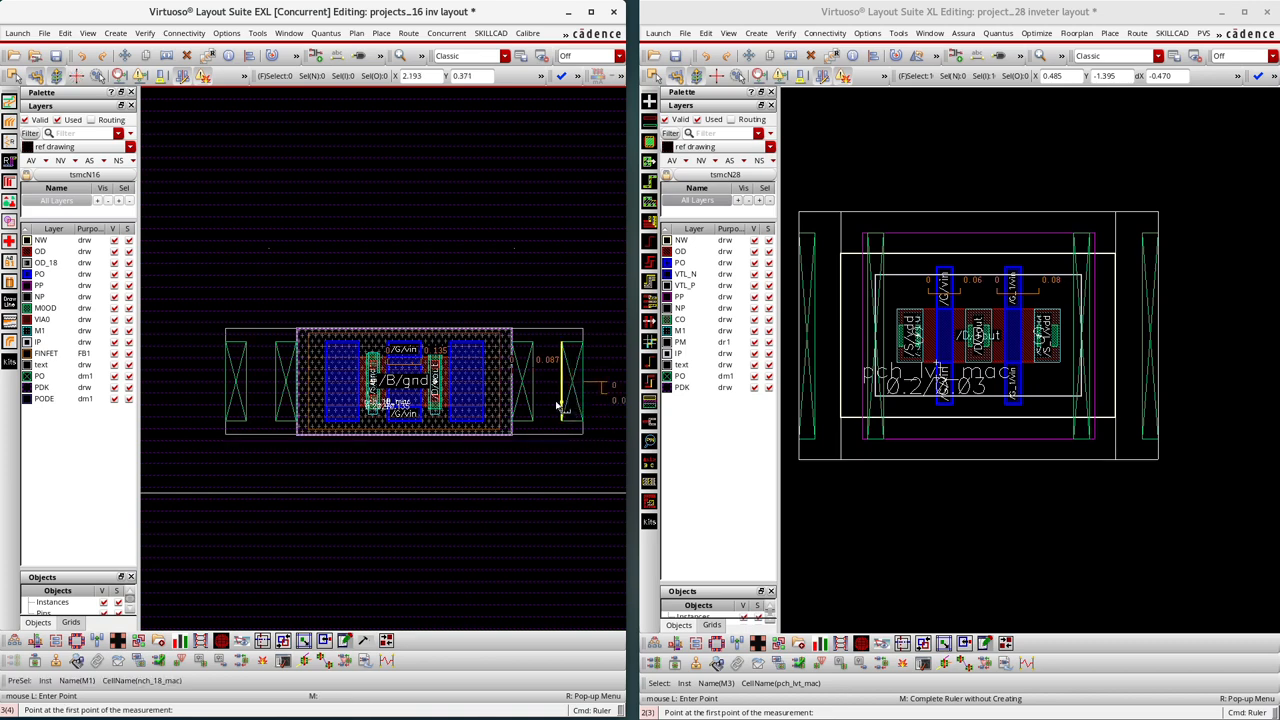
# Step: Place a horizontal ruler across each of the two poly shapes at the OD edges, flanking the 16 nm NMOS gate
pyautogui.scroll(2, 450, 350)
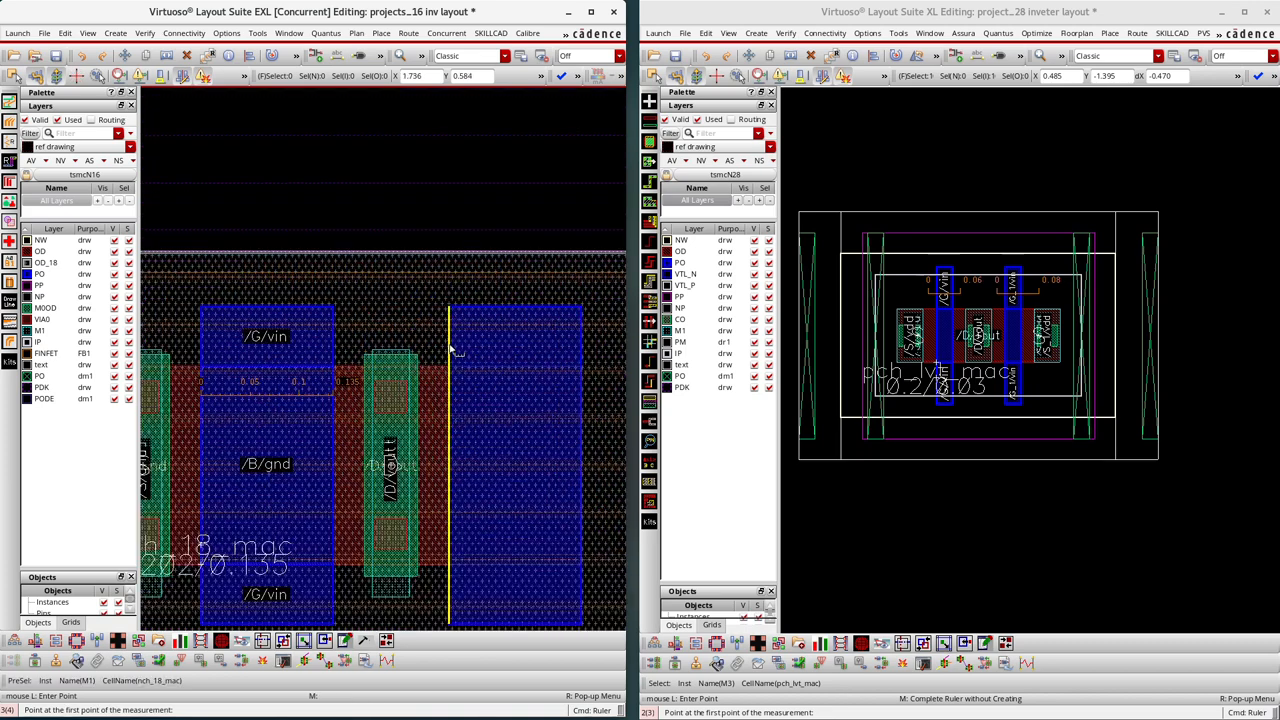
pyautogui.scroll(-2, 597, 349)
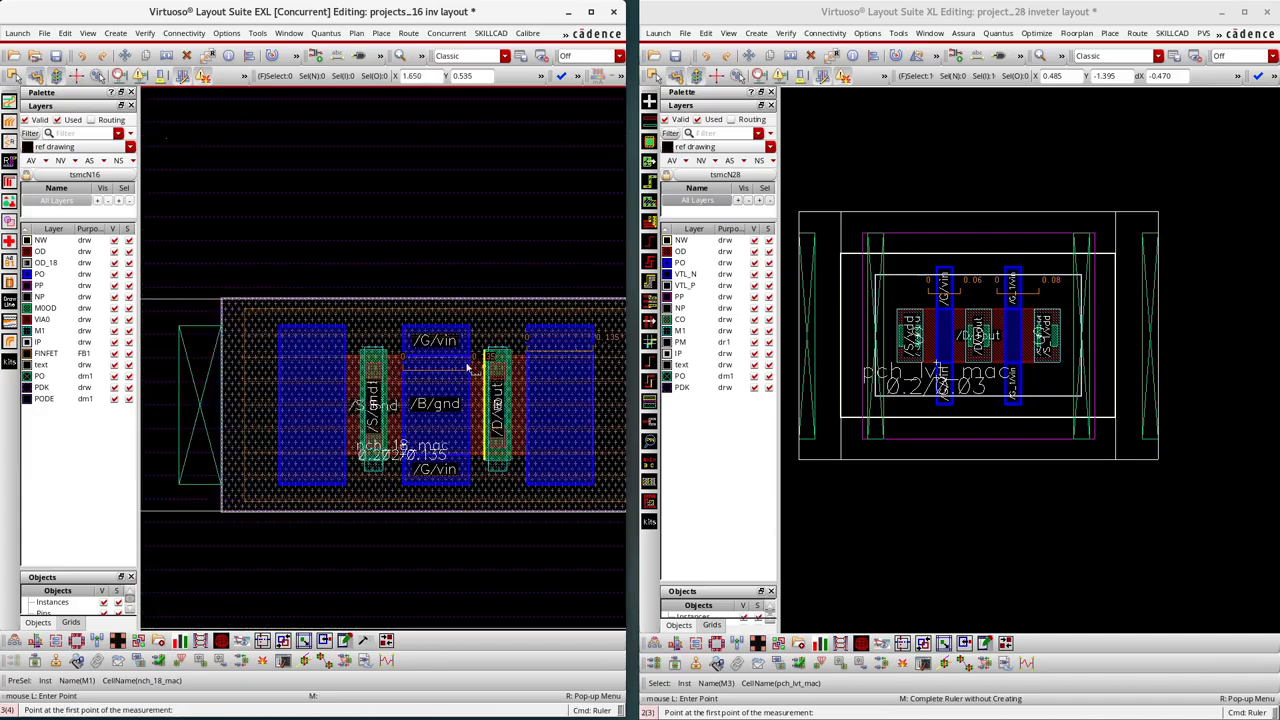
pyautogui.scroll(1, 283, 343)
pyautogui.click(279, 343)
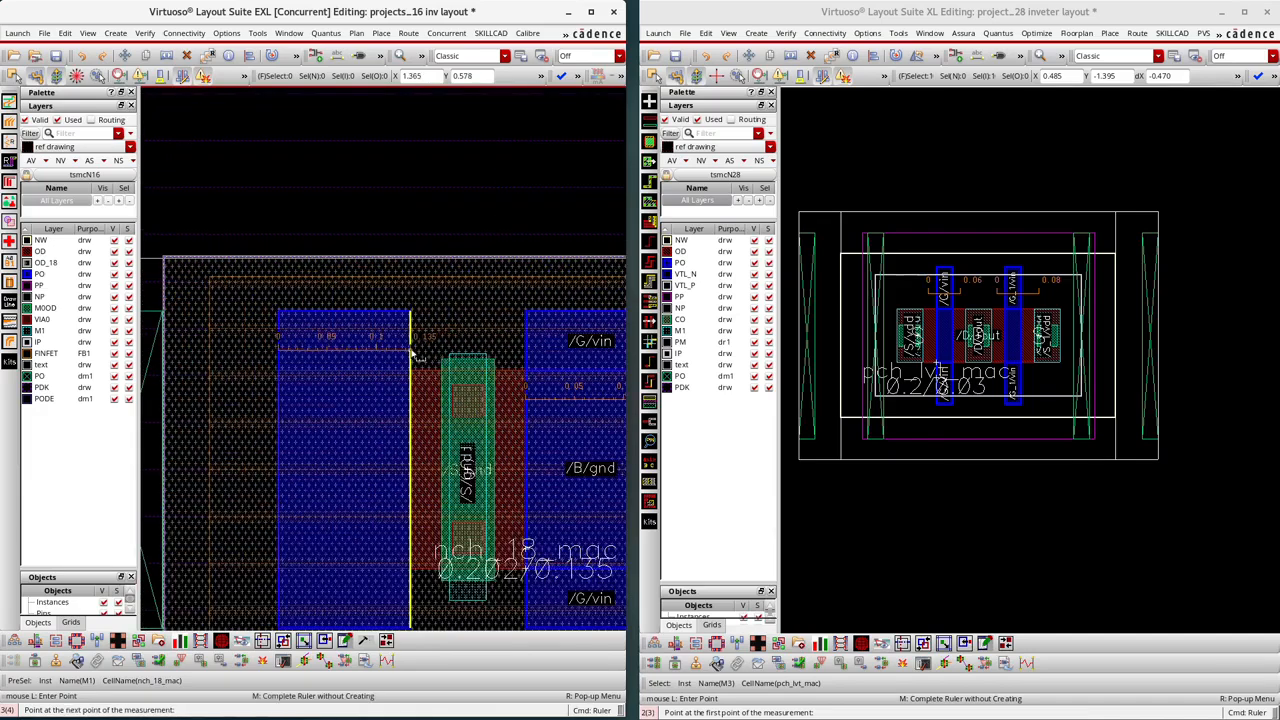
pyautogui.click(411, 352)
pyautogui.scroll(-1, 361, 328)
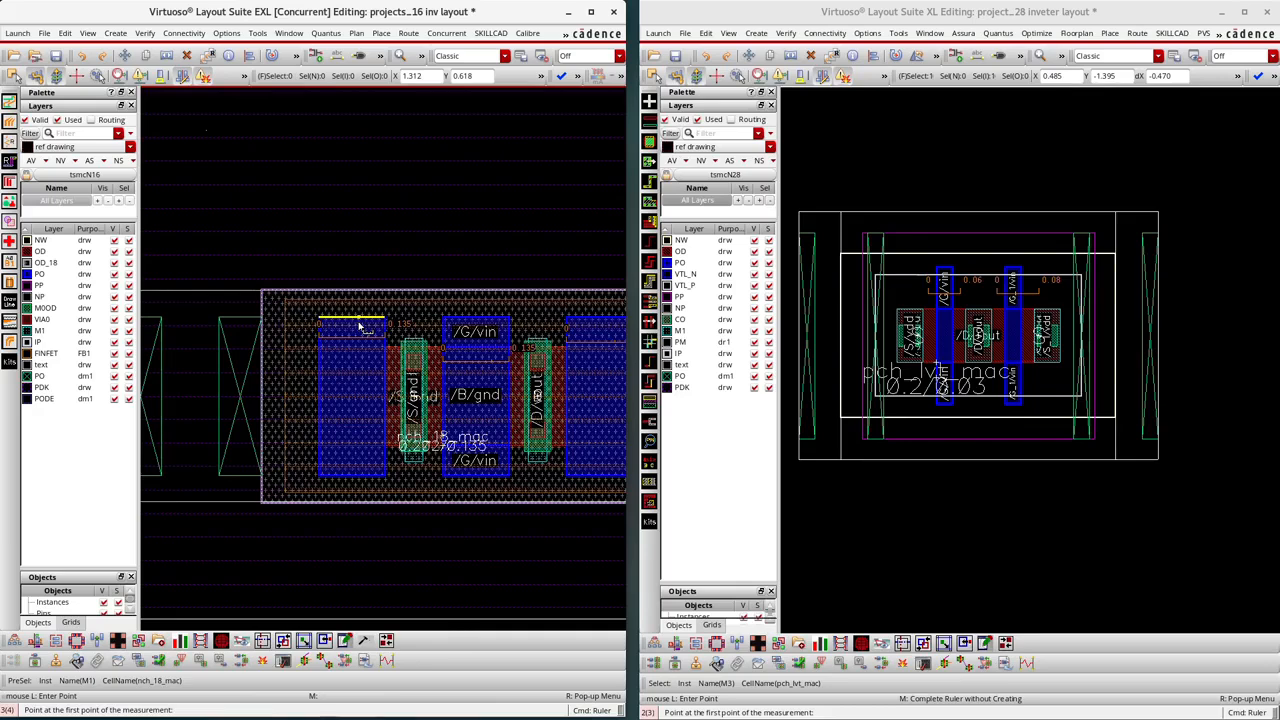
pyautogui.scroll(-1, 308, 340)
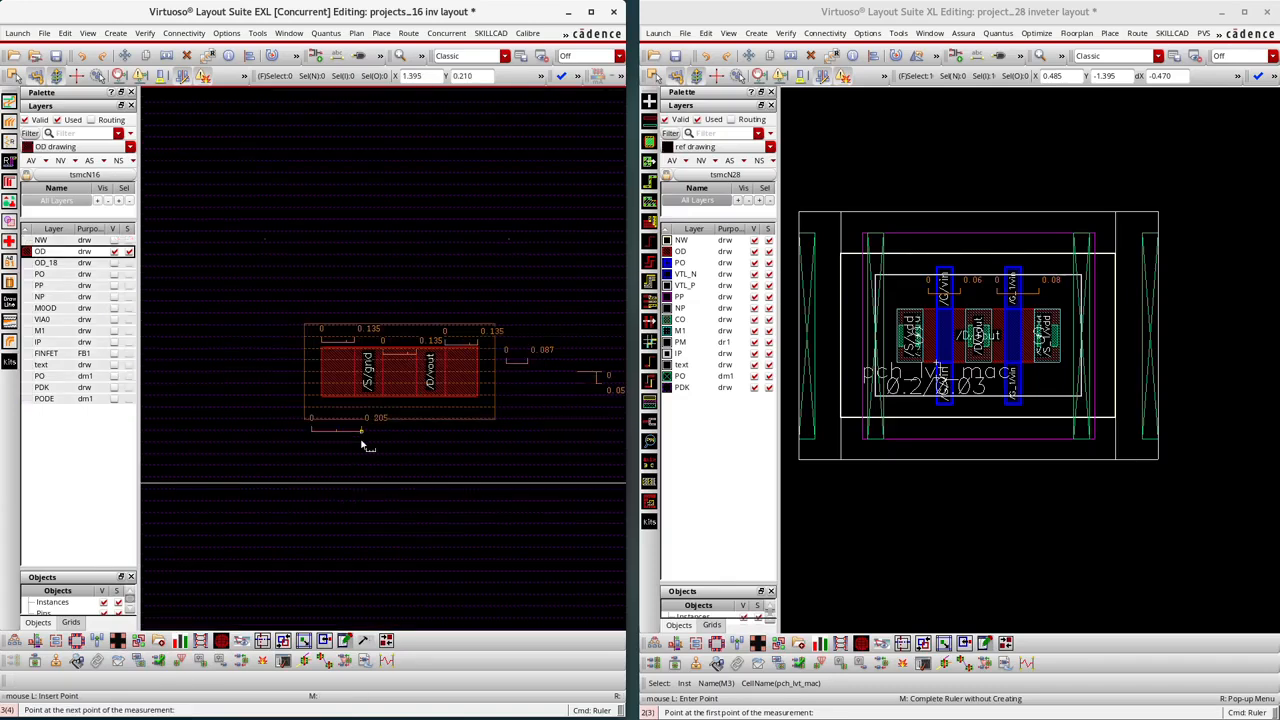
# Step: Clear all rulers in the 16 nm layout and measure the OD height with a vertical ruler beside its drain-side edge
pyautogui.hotkey('shift', 'k')
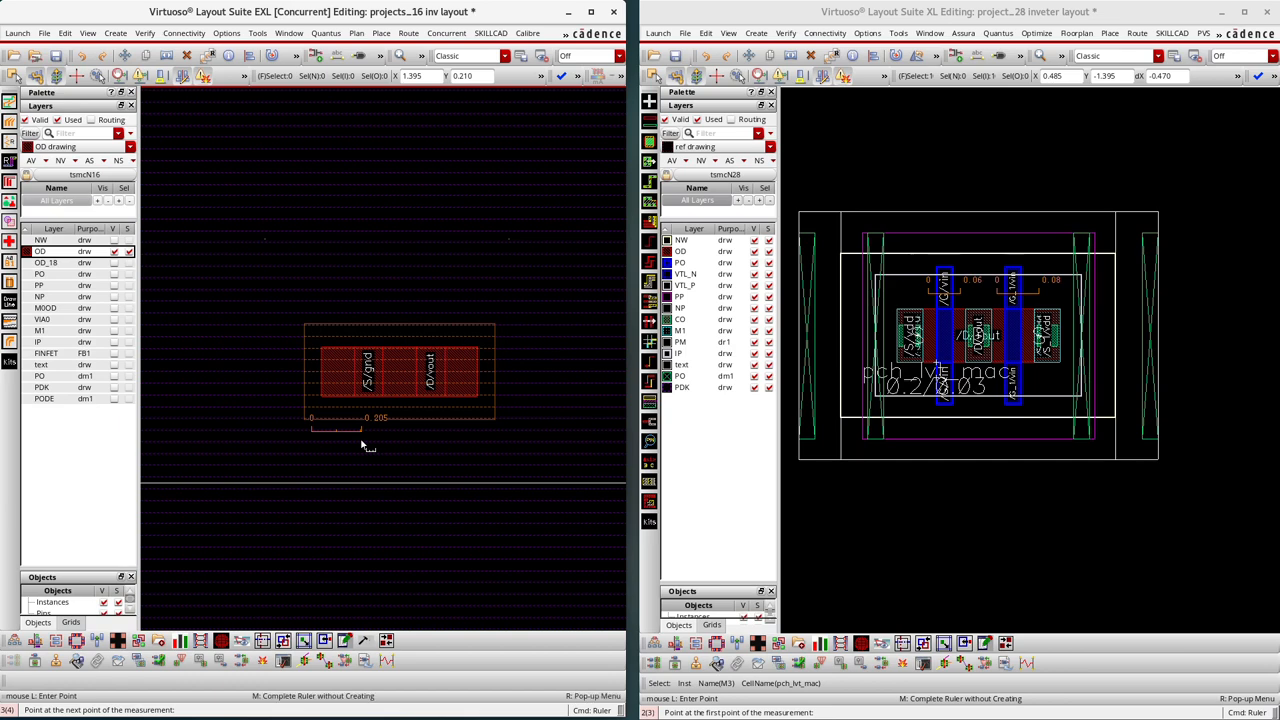
pyautogui.press('Escape')
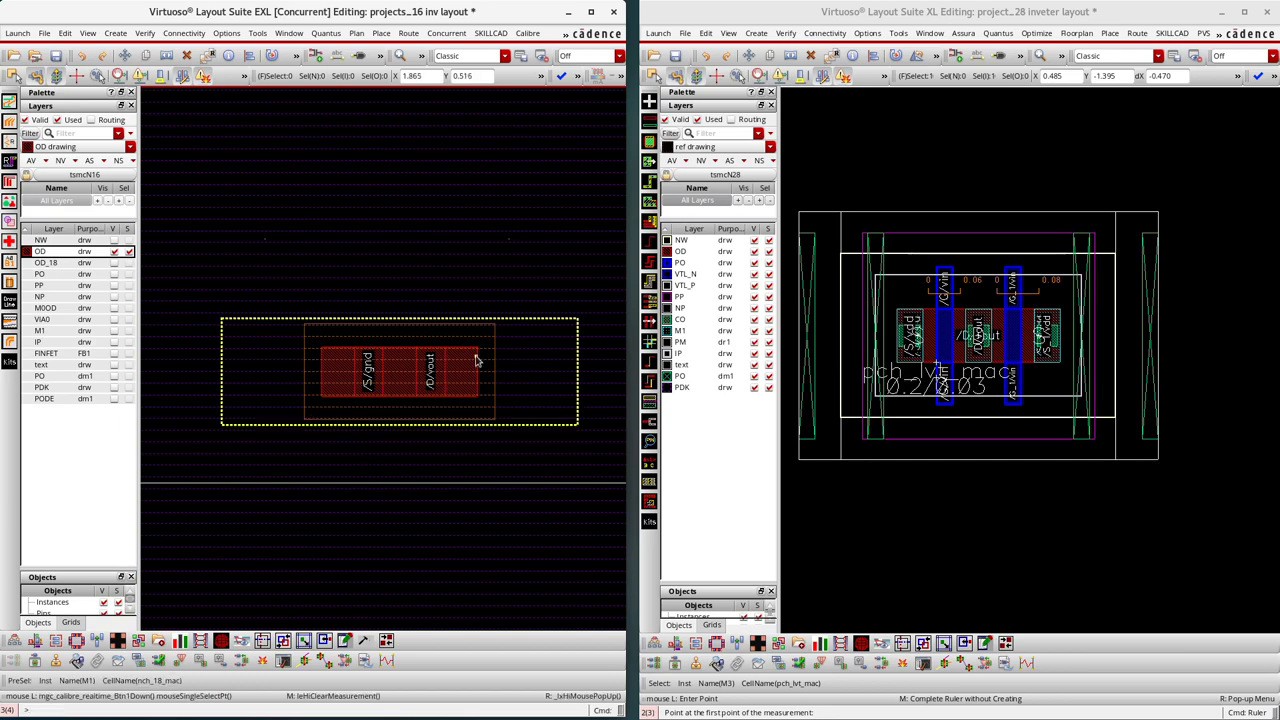
pyautogui.keyDown('ctrl'); pyautogui.scroll(2, 480, 358); pyautogui.keyUp('ctrl')
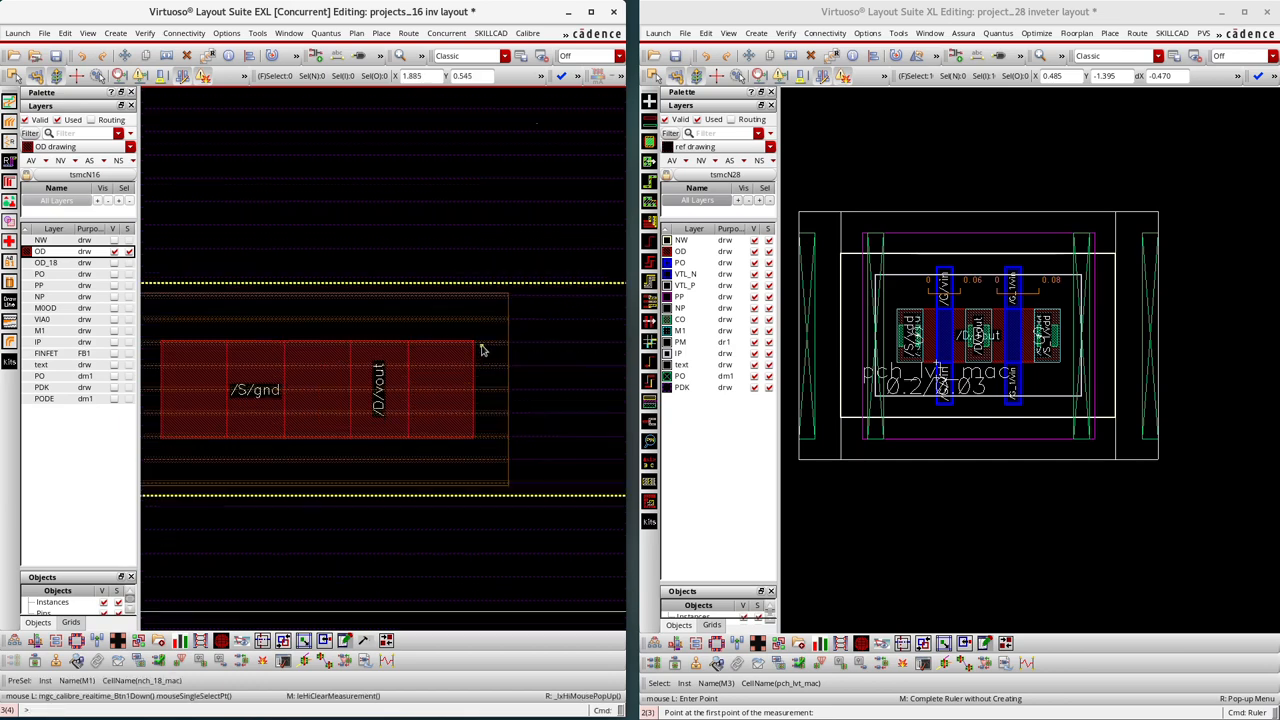
pyautogui.keyDown('ctrl'); pyautogui.scroll(2, 483, 350); pyautogui.keyUp('ctrl')
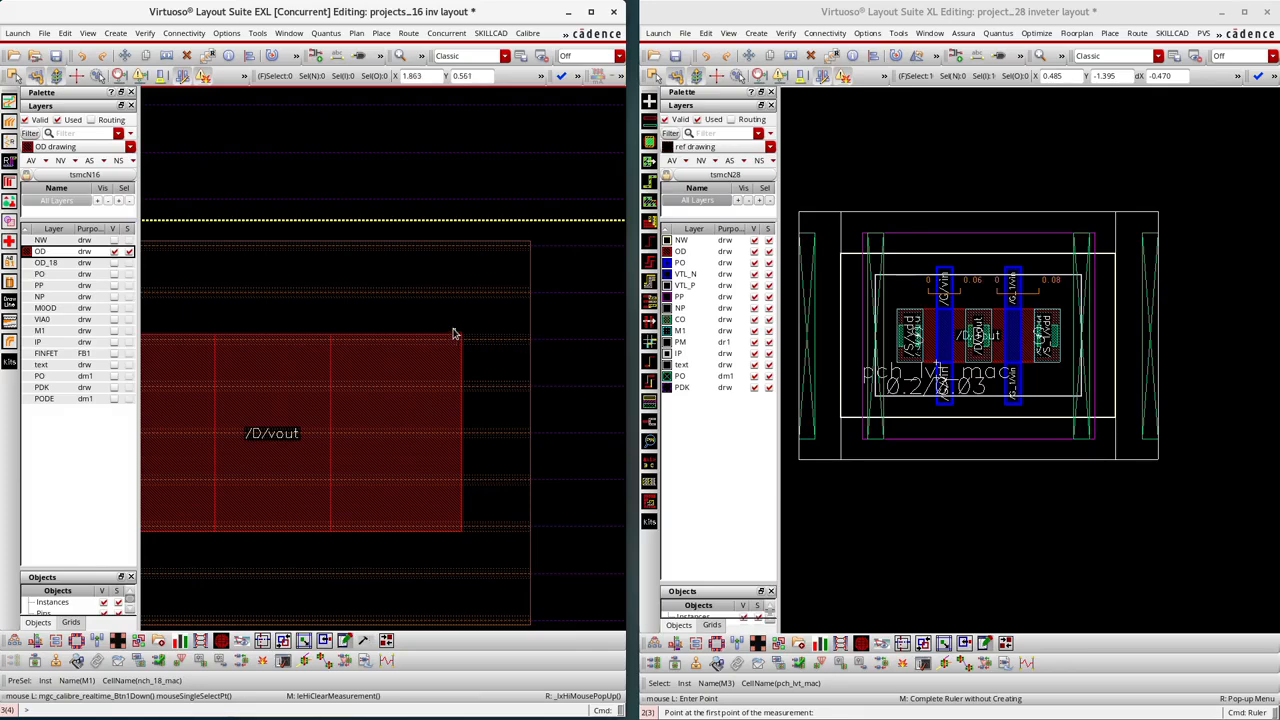
pyautogui.press('k')
pyautogui.click(483, 528)
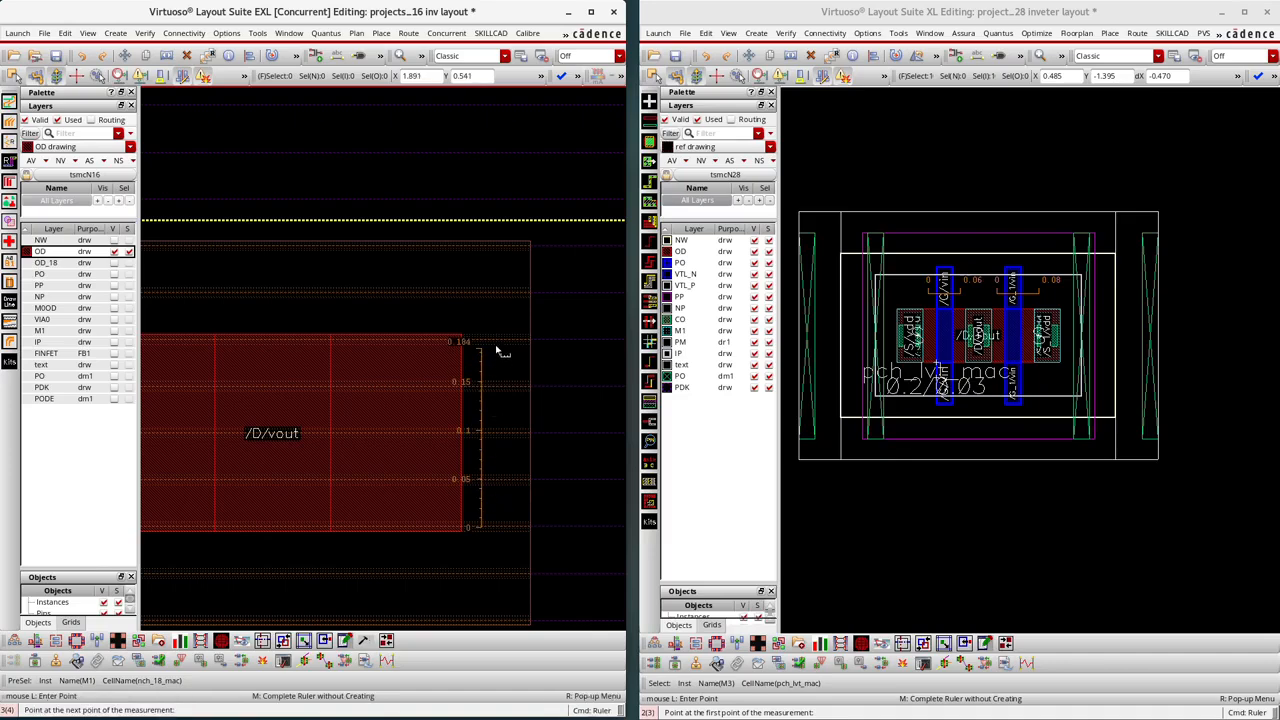
pyautogui.click(500, 341)
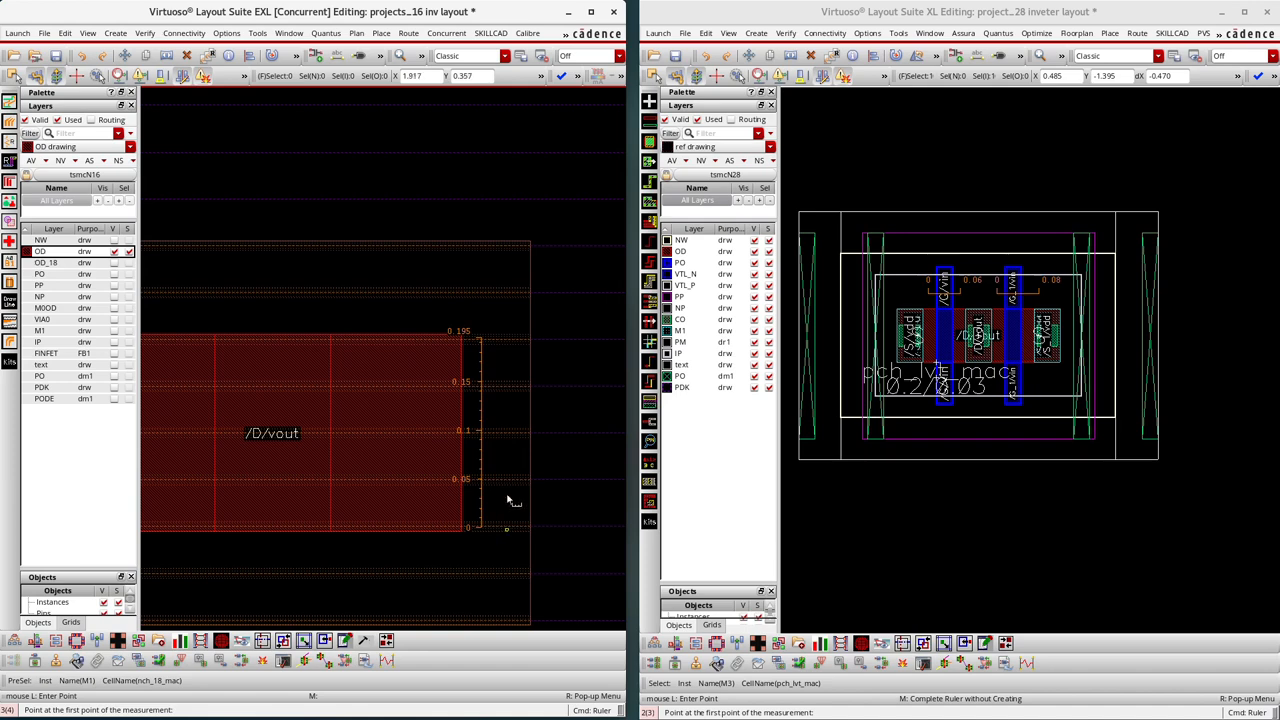
# Step: Measure the full OD height again with a vertical ruler near its source-side edge, and end the ruler command
pyautogui.keyDown('ctrl'); pyautogui.scroll(-2, 535, 440); pyautogui.keyUp('ctrl')
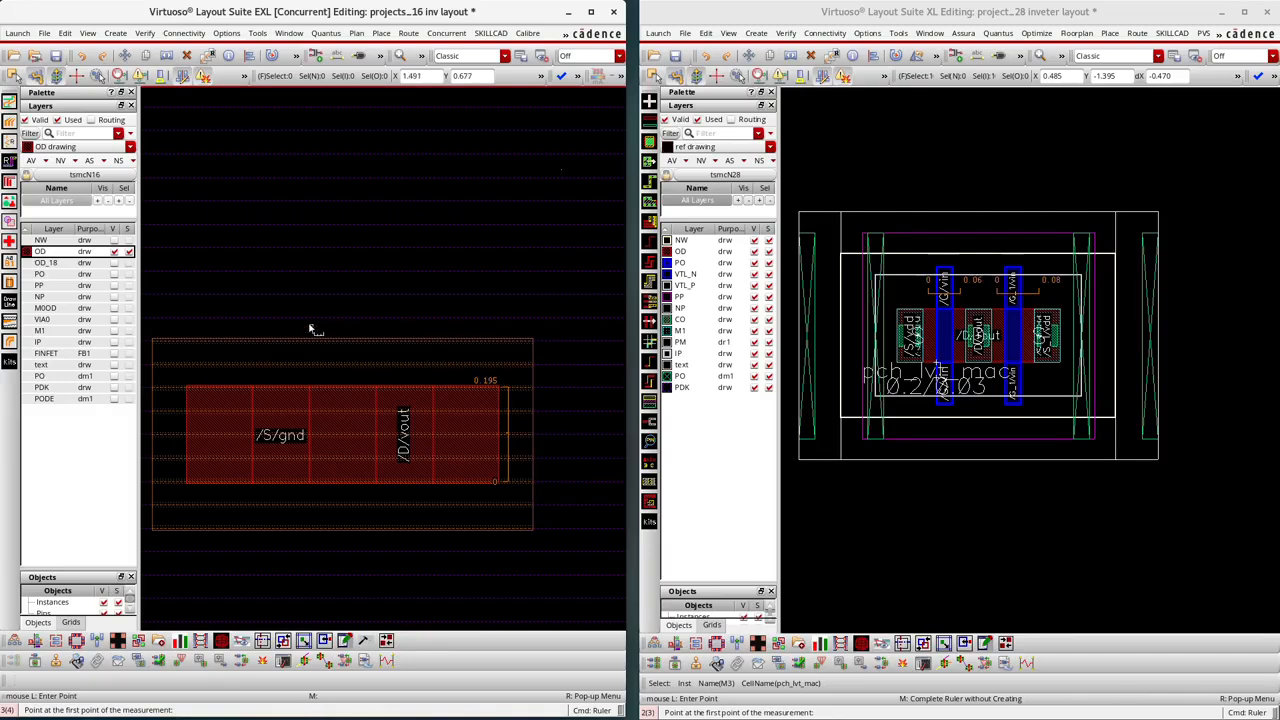
pyautogui.keyDown('ctrl'); pyautogui.scroll(-1, 315, 340); pyautogui.keyUp('ctrl')
pyautogui.keyDown('ctrl'); pyautogui.scroll(1, 293, 375); pyautogui.keyUp('ctrl')
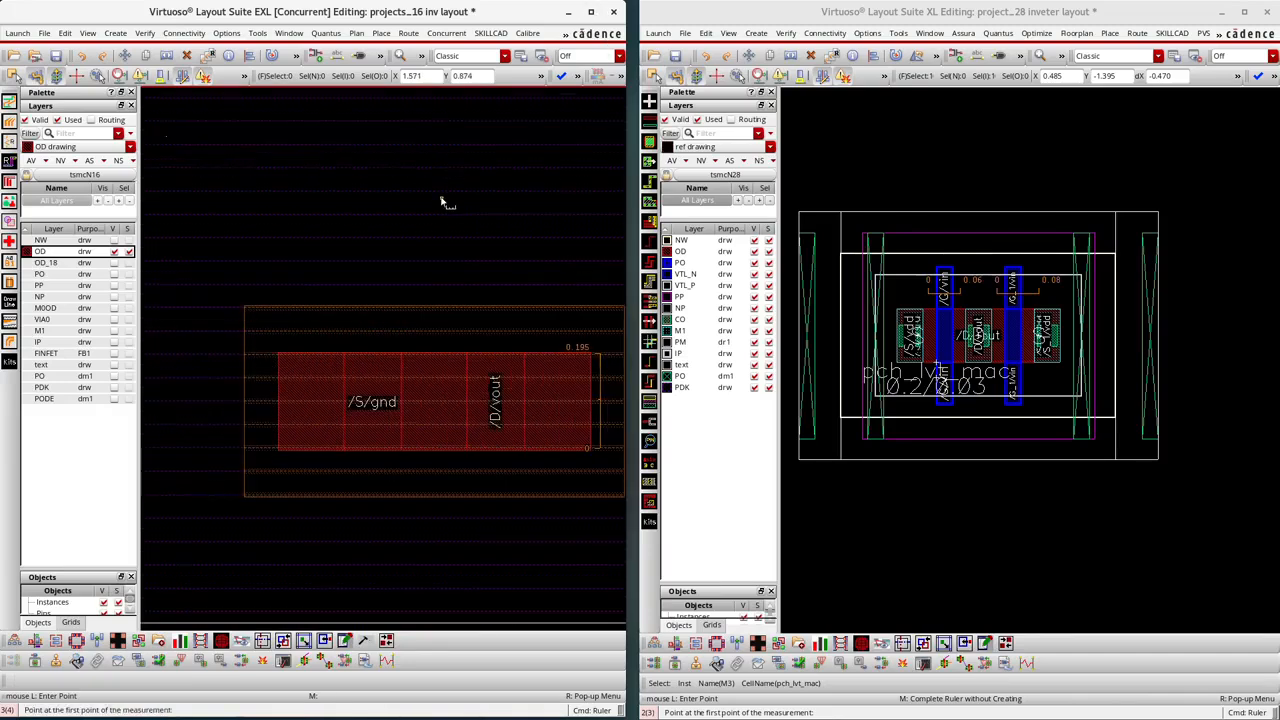
pyautogui.keyDown('ctrl'); pyautogui.scroll(-1, 290, 405); pyautogui.keyUp('ctrl')
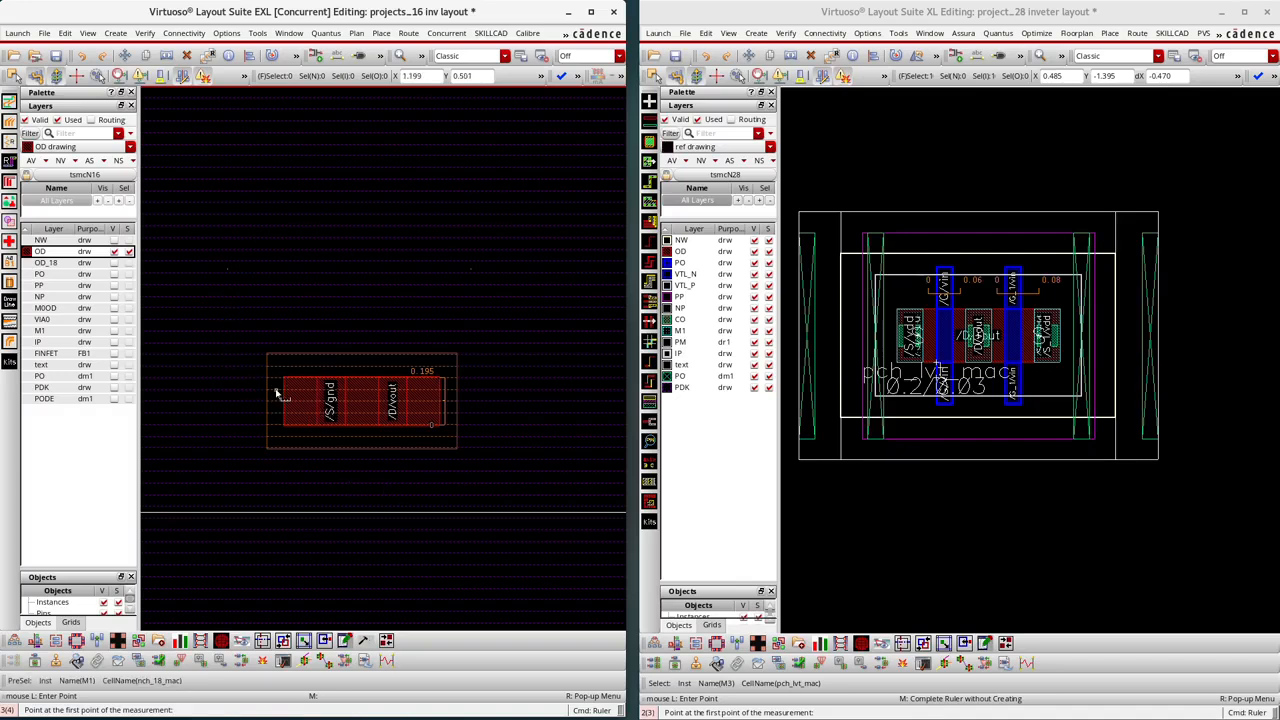
pyautogui.keyDown('ctrl'); pyautogui.scroll(2, 281, 391); pyautogui.keyUp('ctrl')
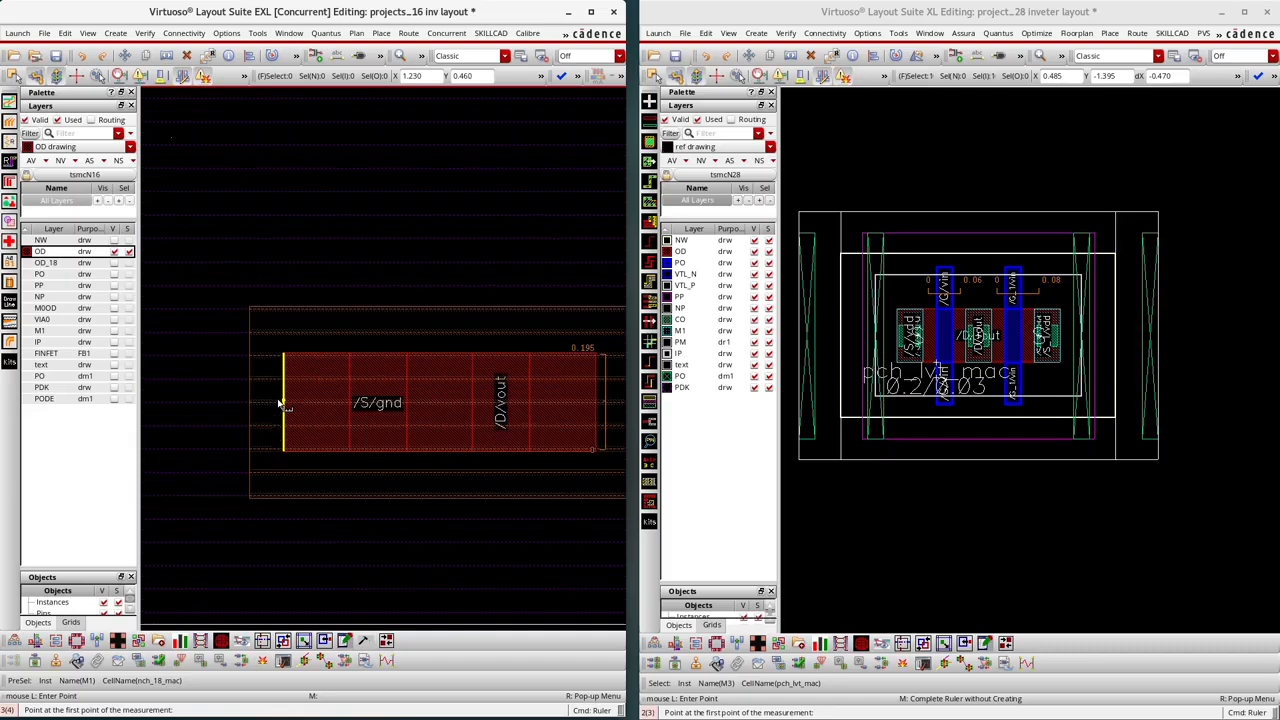
pyautogui.keyDown('ctrl'); pyautogui.scroll(2, 279, 418); pyautogui.keyUp('ctrl')
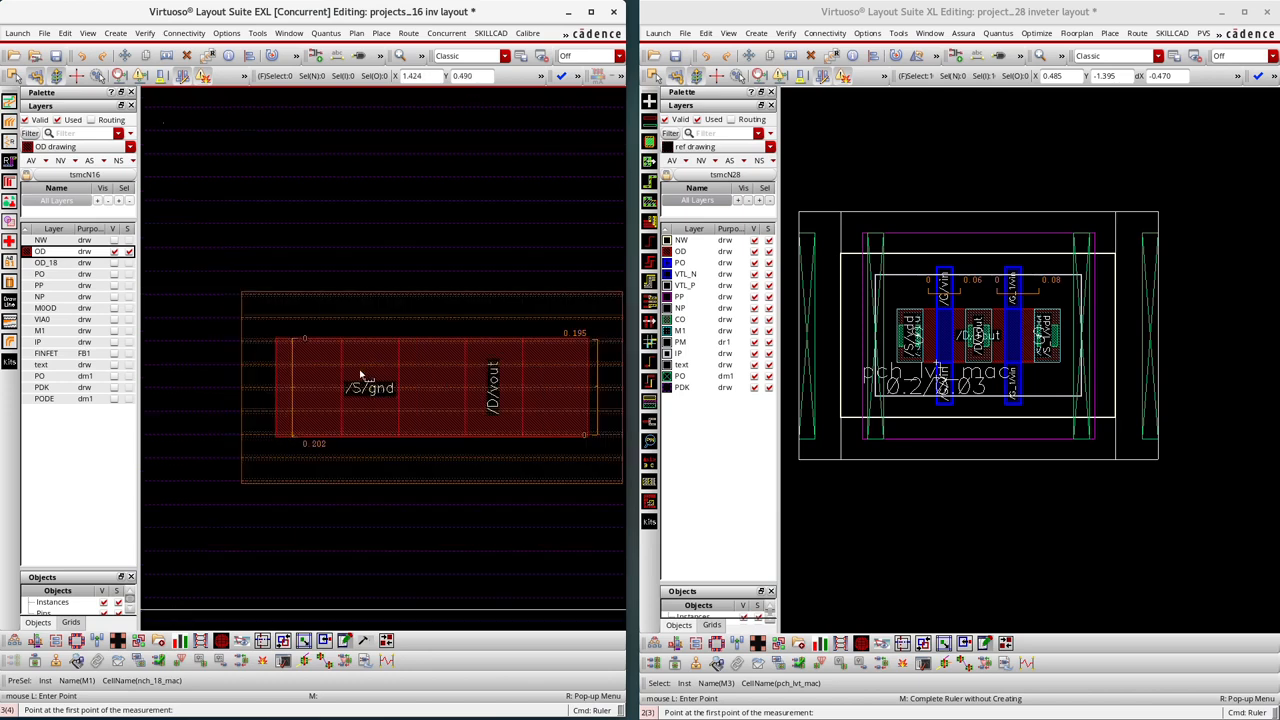
pyautogui.scroll(-1, 370, 383)
pyautogui.press('Escape')
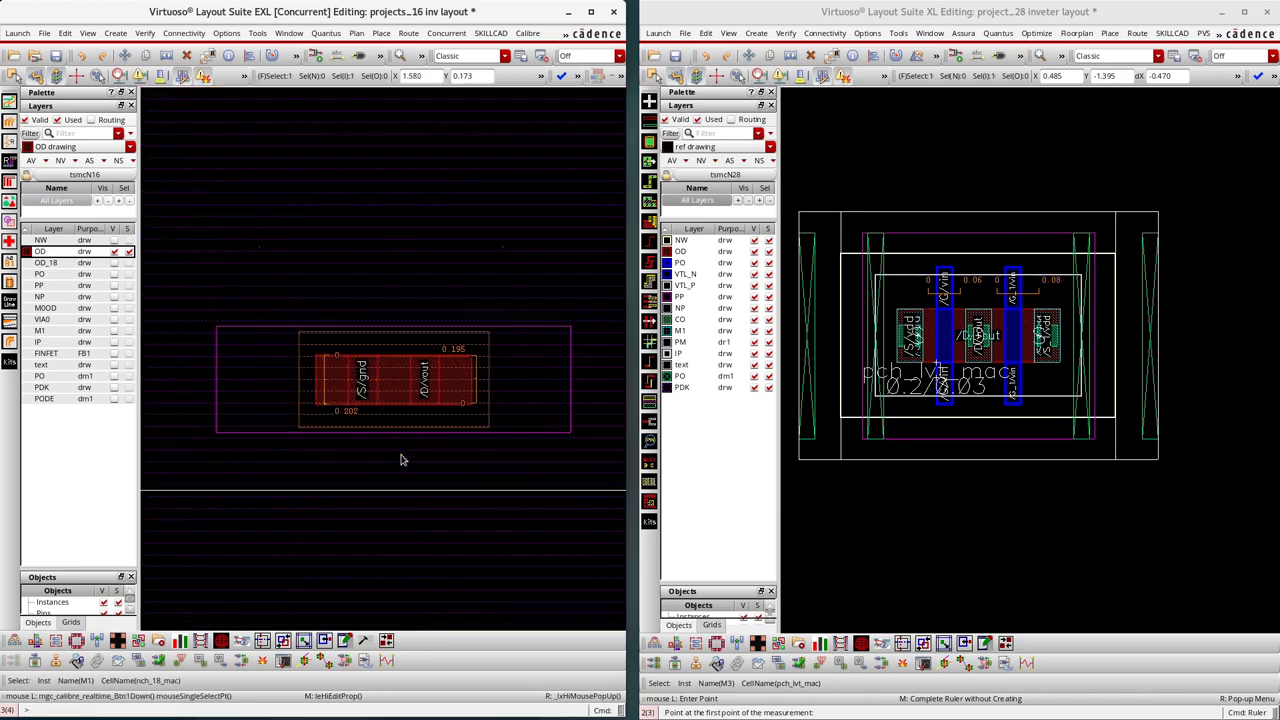
# Step: Set the 16 nm nch_18_mac transistor's Number of Fin to 10 and Number of Fingers to 2
pyautogui.press('q')
pyautogui.doubleClick(397, 173)
pyautogui.write('10')
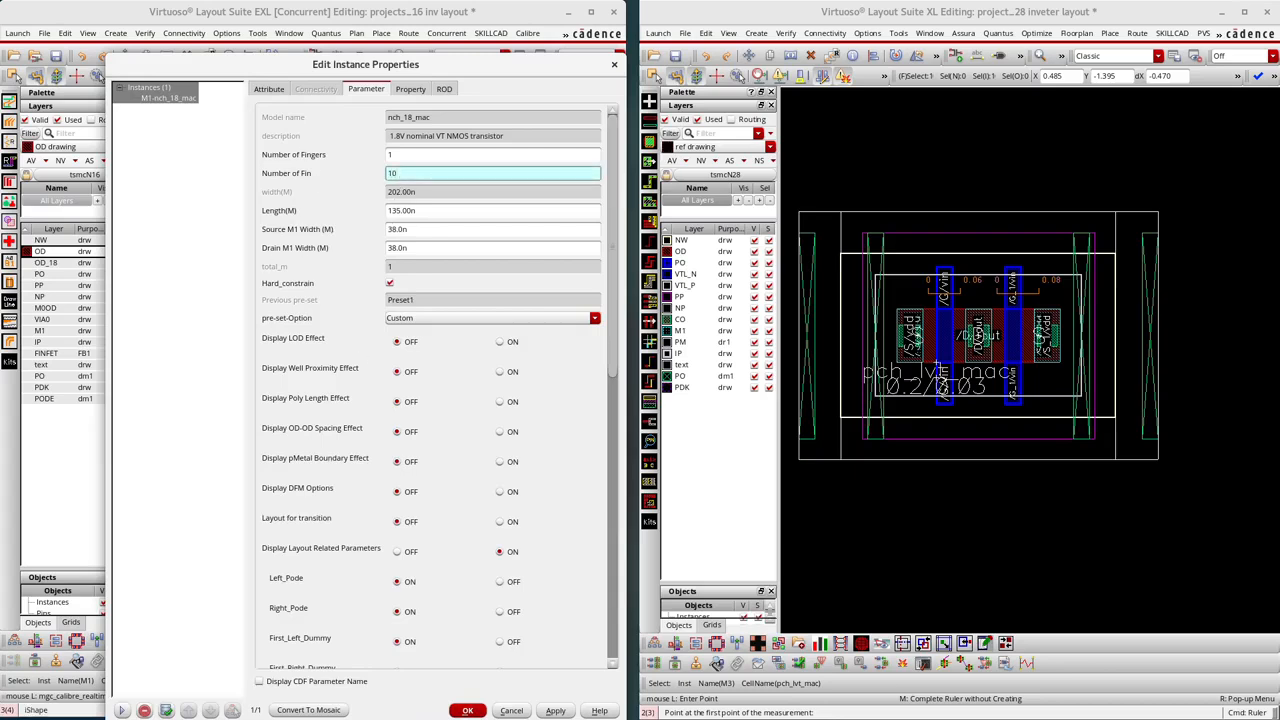
pyautogui.doubleClick(396, 155)
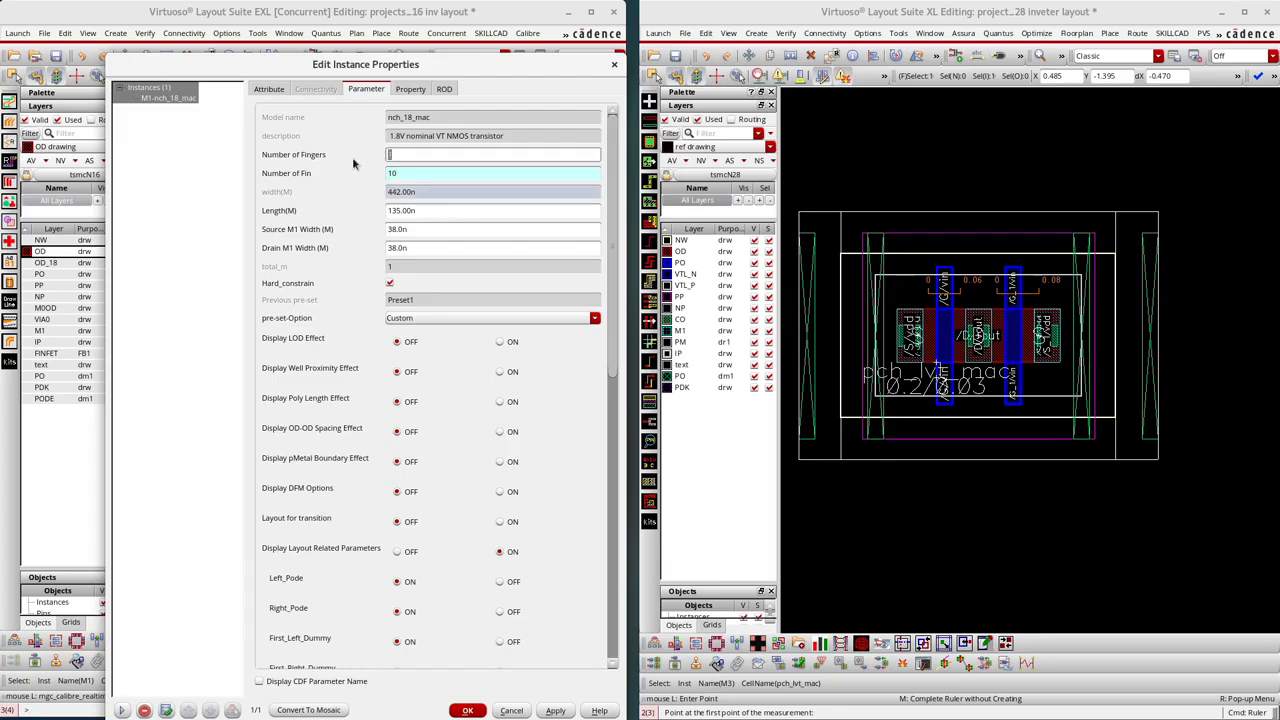
pyautogui.write('2')
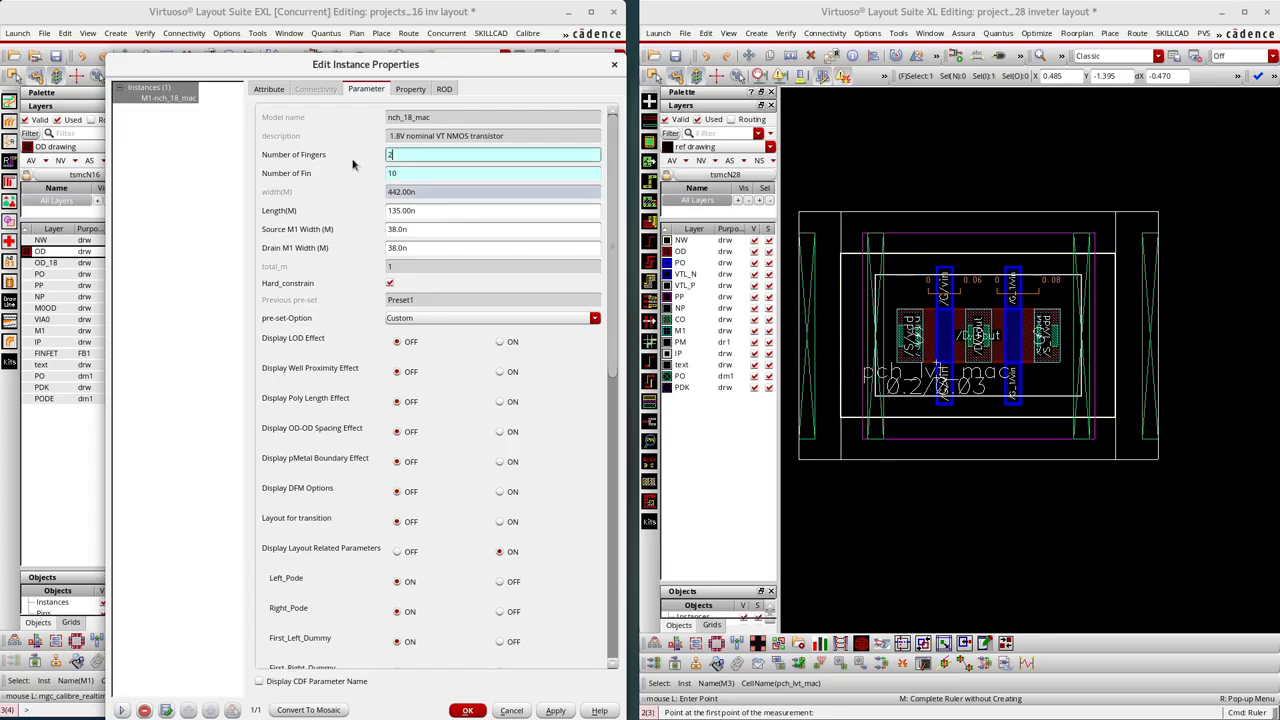
pyautogui.click(553, 711)
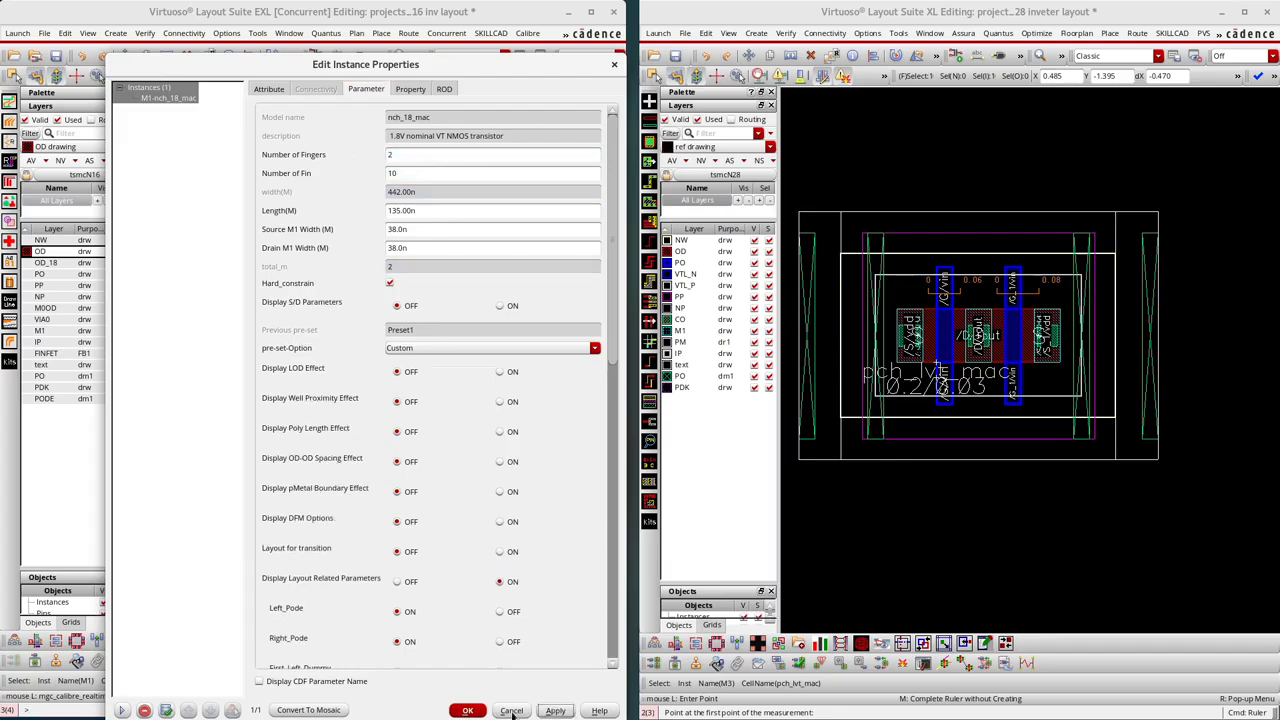
pyautogui.click(468, 711)
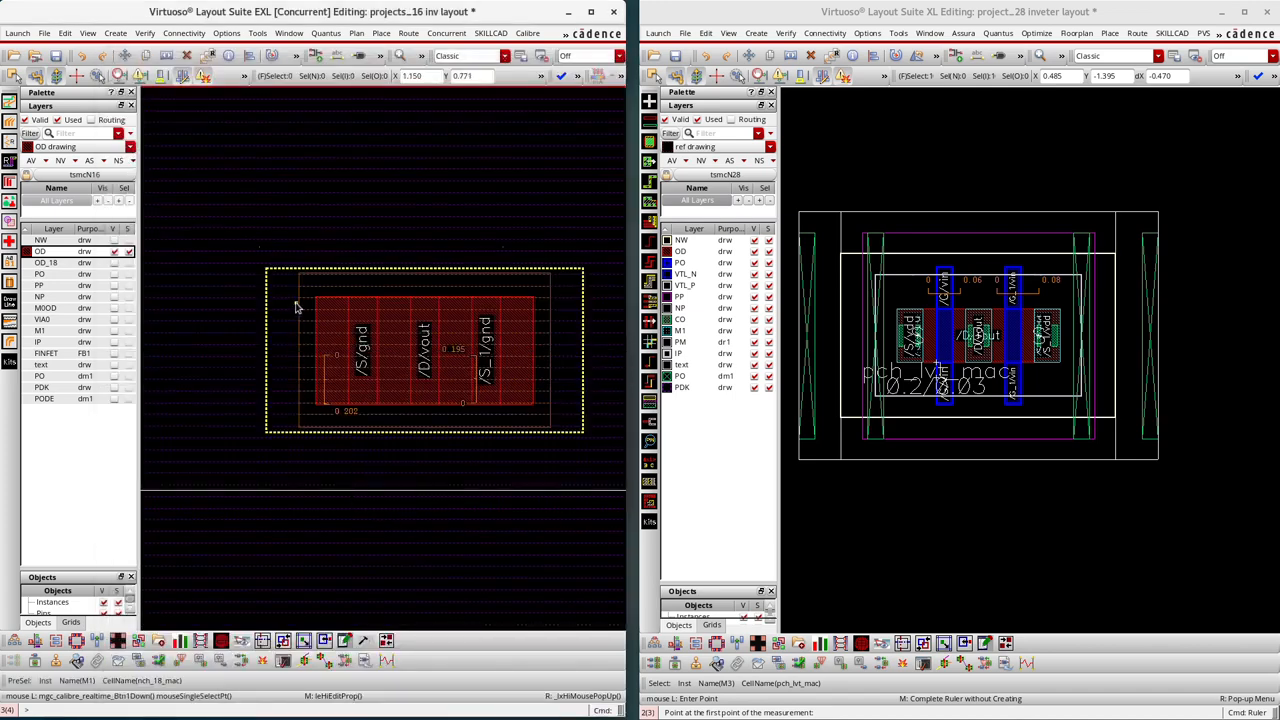
# Step: Measure the added OD height with a vertical ruler from the level of the existing source-side ruler's upper end to the OD's upper edge
pyautogui.keyDown('ctrl'); pyautogui.scroll(2, 300, 300); pyautogui.keyUp('ctrl')
pyautogui.keyDown('ctrl'); pyautogui.scroll(2, 354, 429); pyautogui.keyUp('ctrl')
pyautogui.keyDown('ctrl'); pyautogui.scroll(-1, 349, 420); pyautogui.keyUp('ctrl')
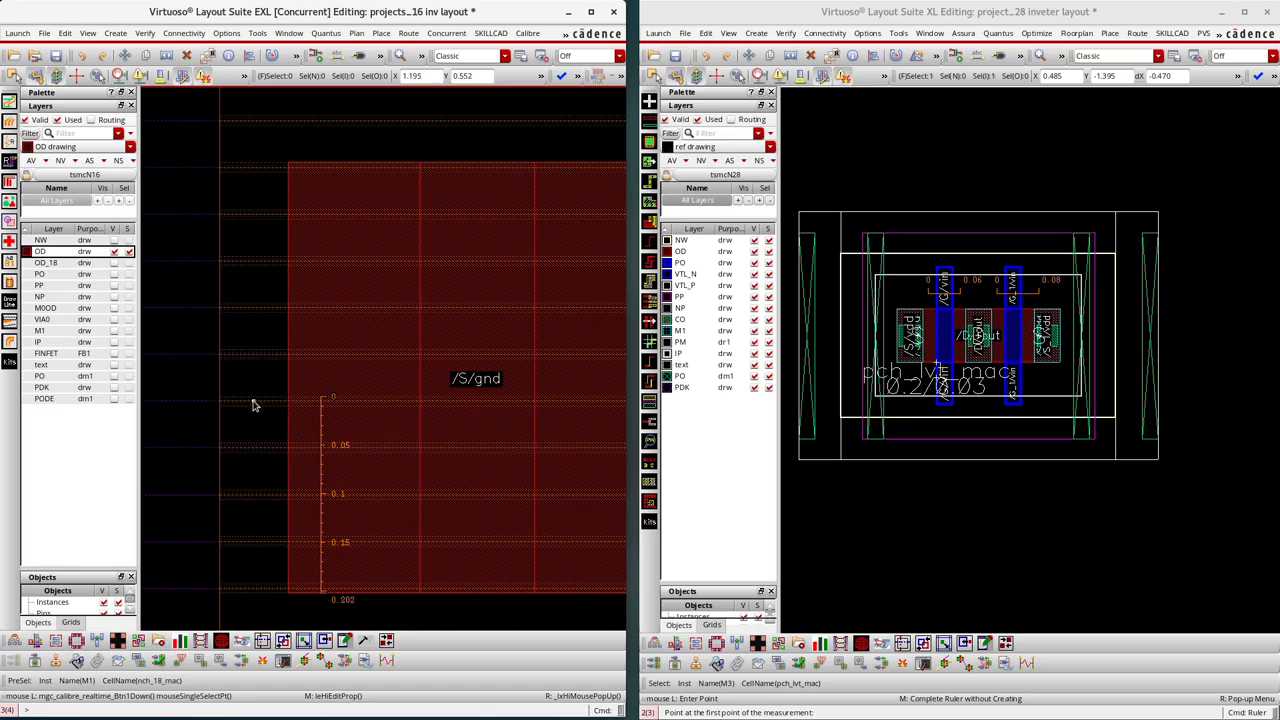
pyautogui.press('k')
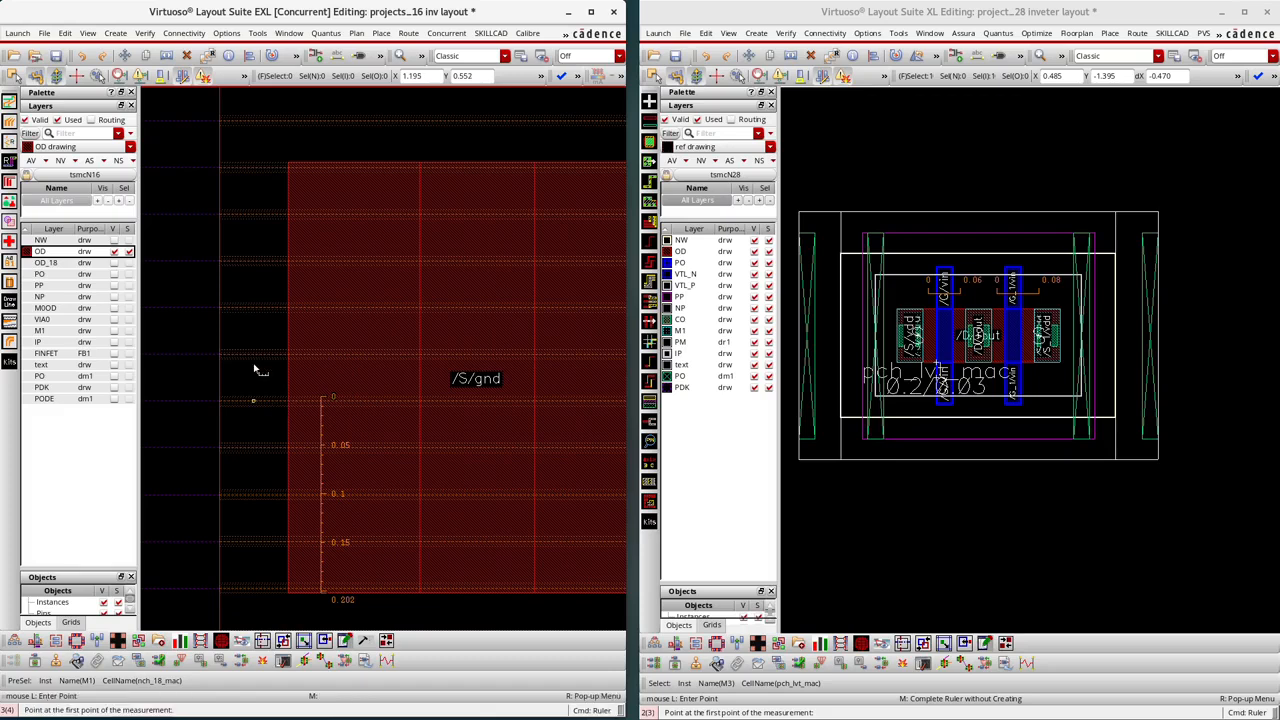
pyautogui.click(254, 400)
pyautogui.click(254, 162)
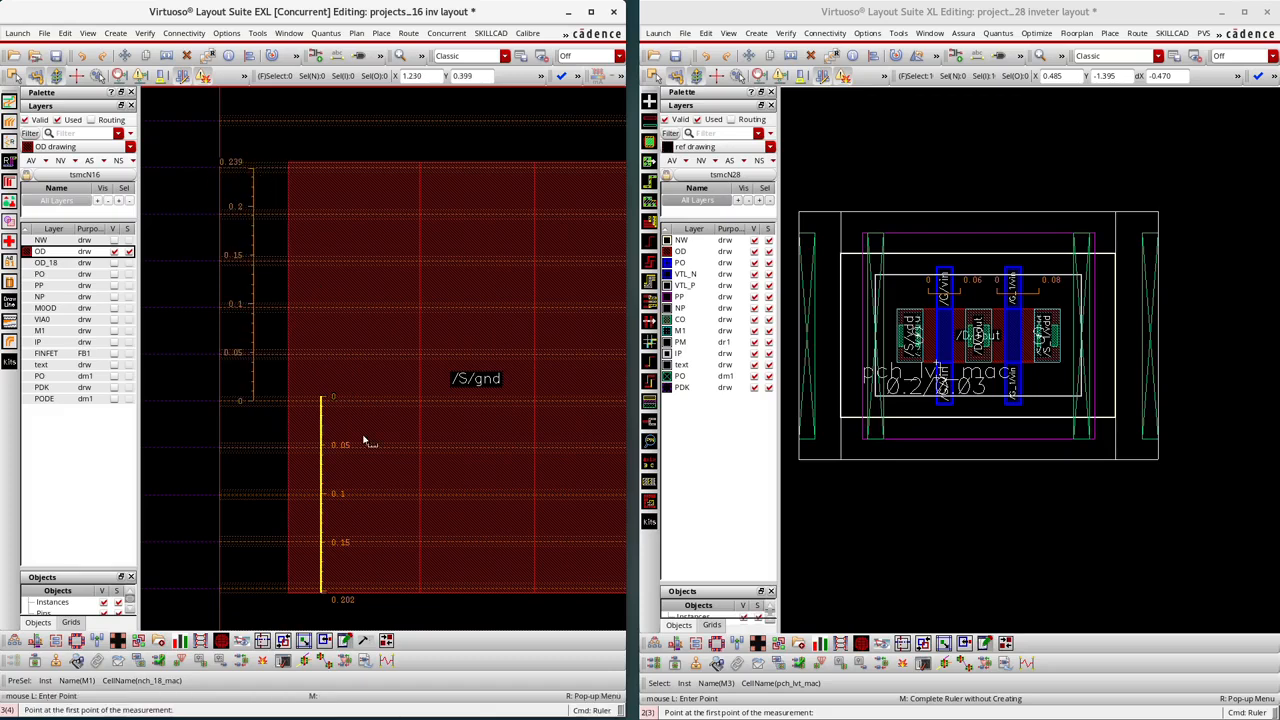
pyautogui.keyDown('ctrl'); pyautogui.scroll(-1, 331, 317); pyautogui.keyUp('ctrl')
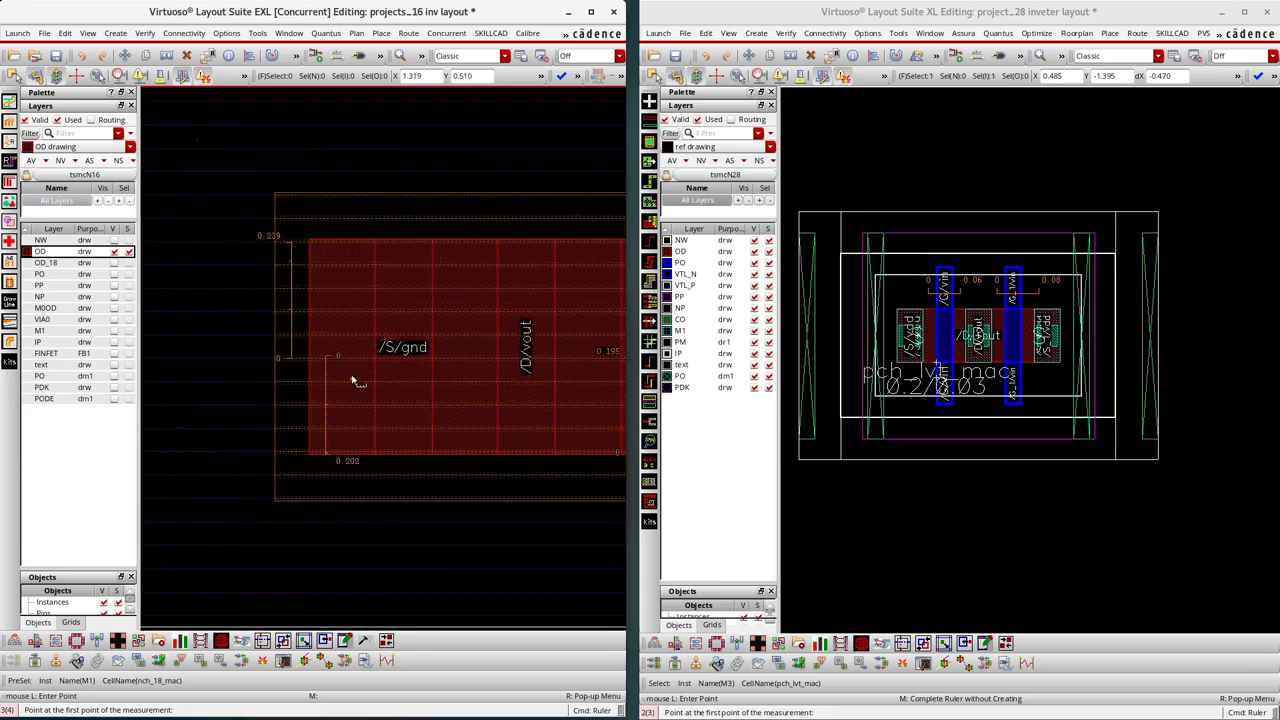
# Step: Show the PO layer alongside OD in the 16 nm layout and move the pch_18_mac transistor down to just above the nch_18_mac
pyautogui.keyDown('ctrl'); pyautogui.scroll(-1, 313, 341); pyautogui.keyUp('ctrl')
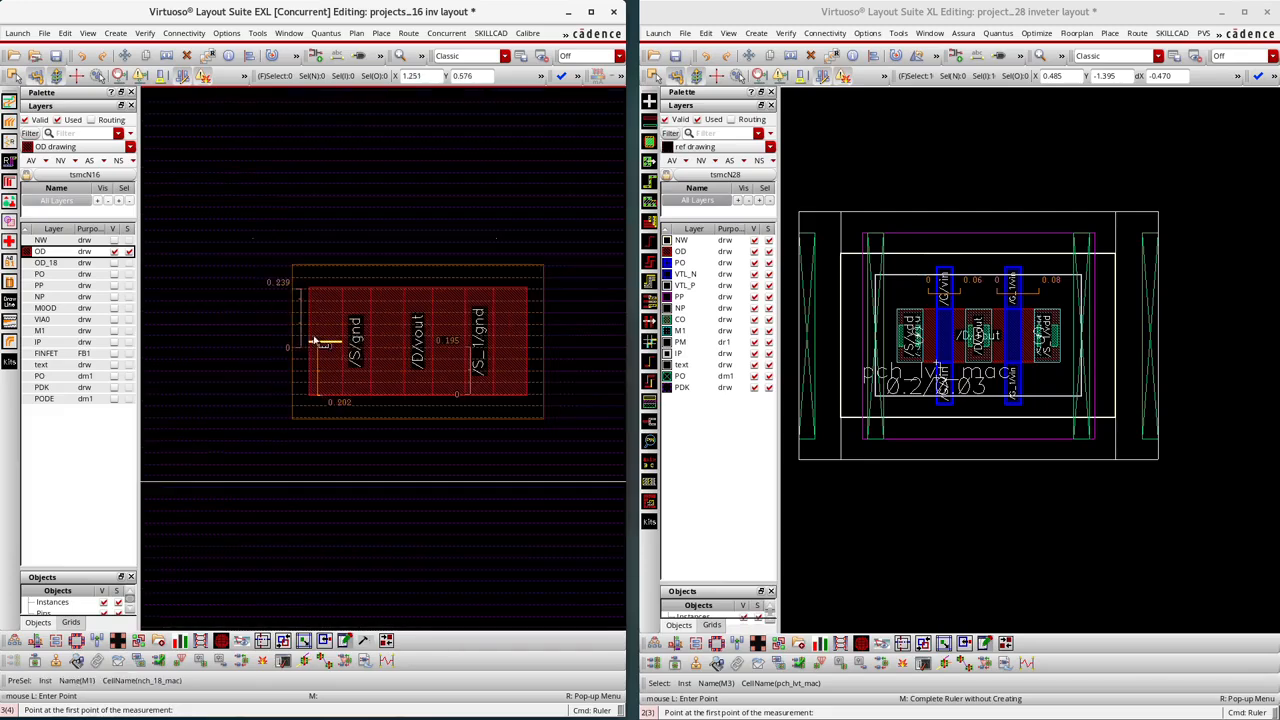
pyautogui.click(114, 274)
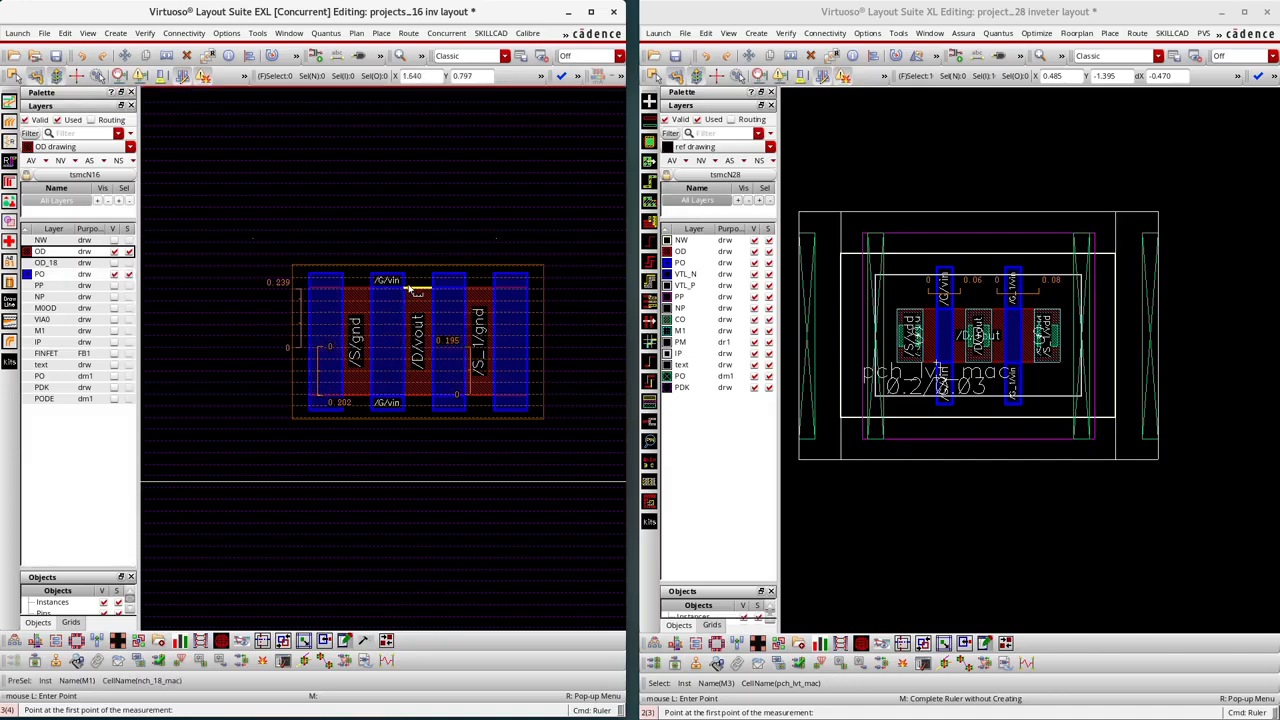
pyautogui.keyDown('ctrl'); pyautogui.scroll(-2, 405, 300); pyautogui.keyUp('ctrl')
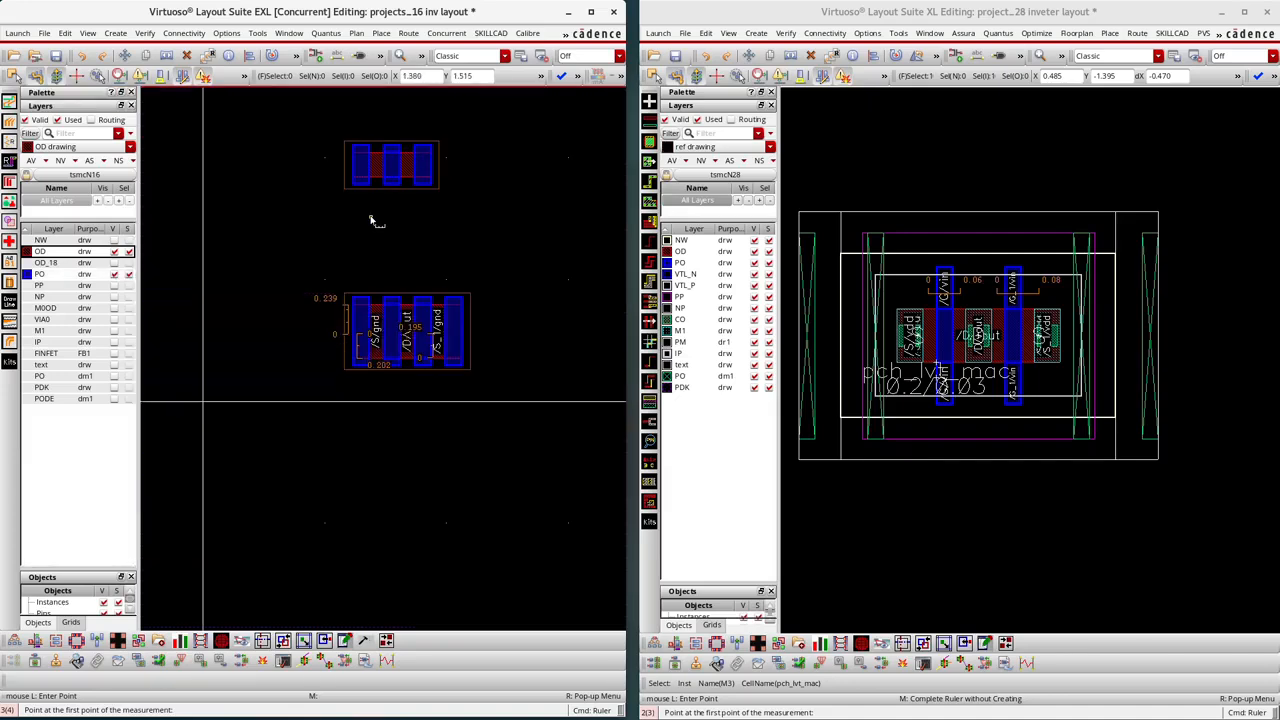
pyautogui.keyDown('ctrl'); pyautogui.scroll(2, 371, 217); pyautogui.keyUp('ctrl')
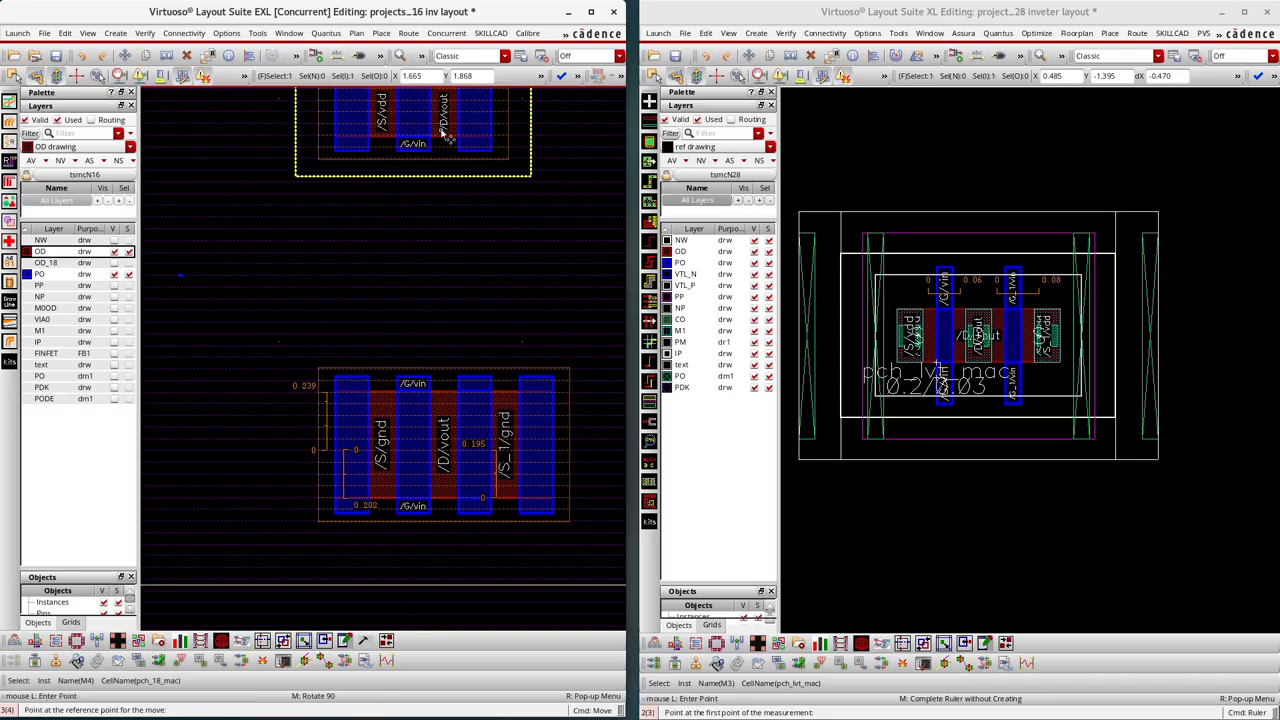
pyautogui.moveTo(452, 91); pyautogui.dragTo(452, 256)
pyautogui.keyDown('ctrl'); pyautogui.scroll(-2, 304, 337); pyautogui.keyUp('ctrl')
pyautogui.keyDown('ctrl'); pyautogui.scroll(2, 323, 303); pyautogui.keyUp('ctrl')
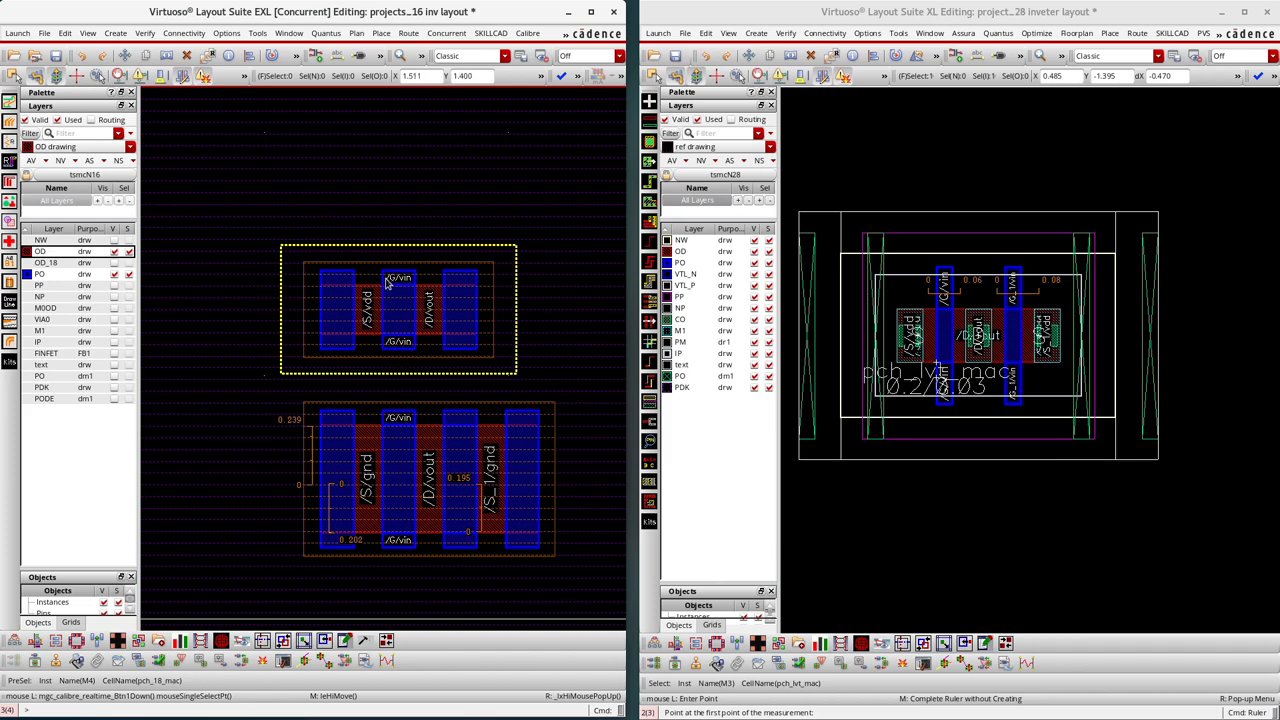
# Step: Place a vertical ruler through the 16 nm PMOS gate and measure the lengths of the PMOS gate and both NMOS gates with horizontal rulers
pyautogui.press('k')
pyautogui.click(401, 251)
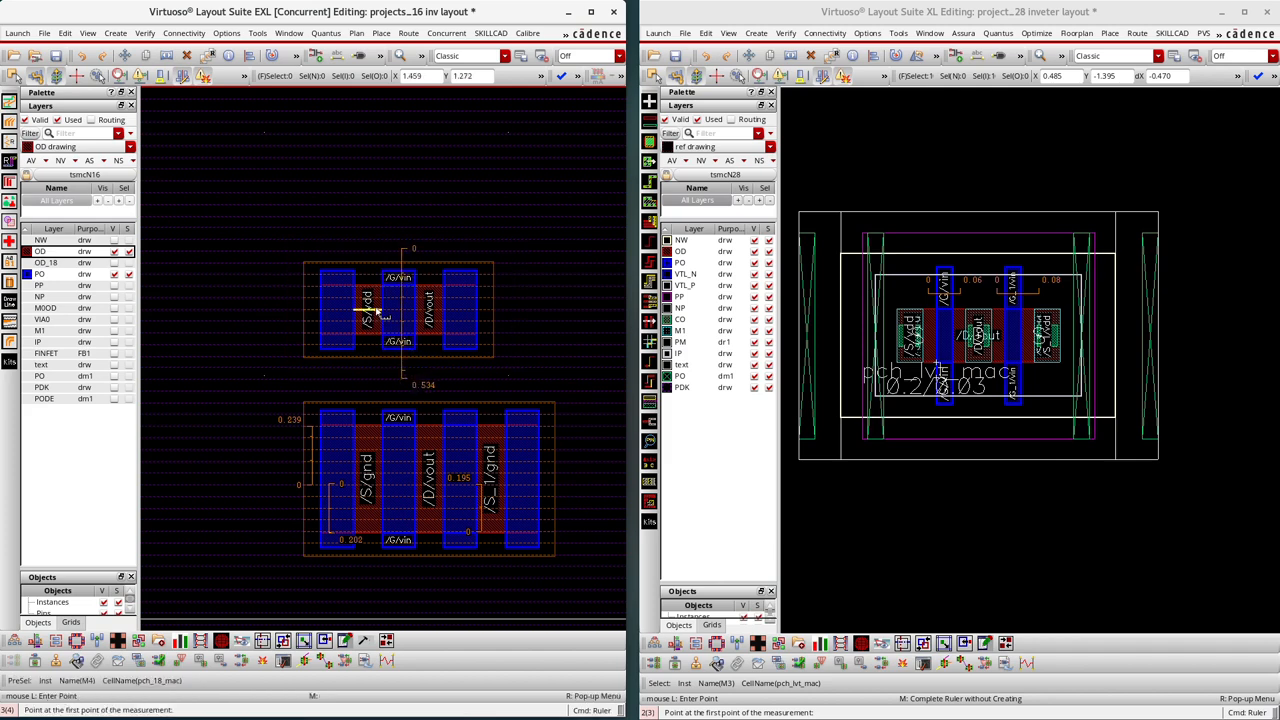
pyautogui.click(416, 320)
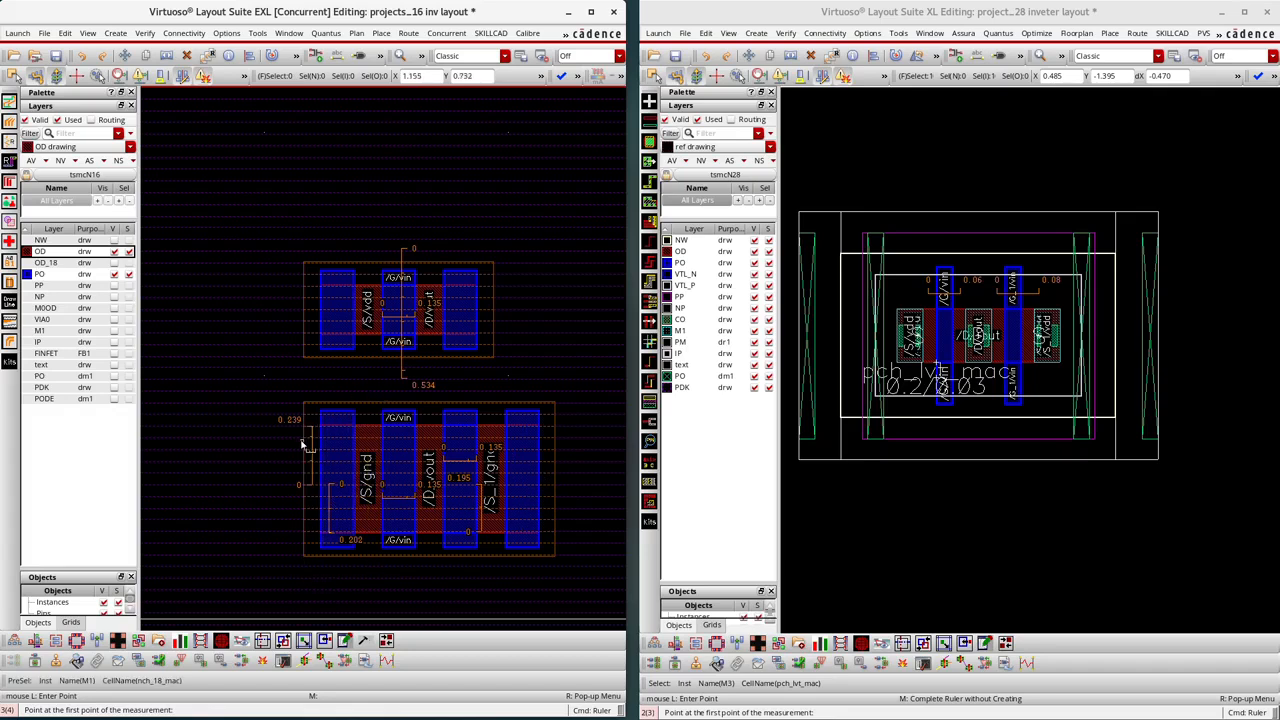
# Step: Make all layers visible again in the 16 nm layout and end the ruler command
pyautogui.click(33, 162)
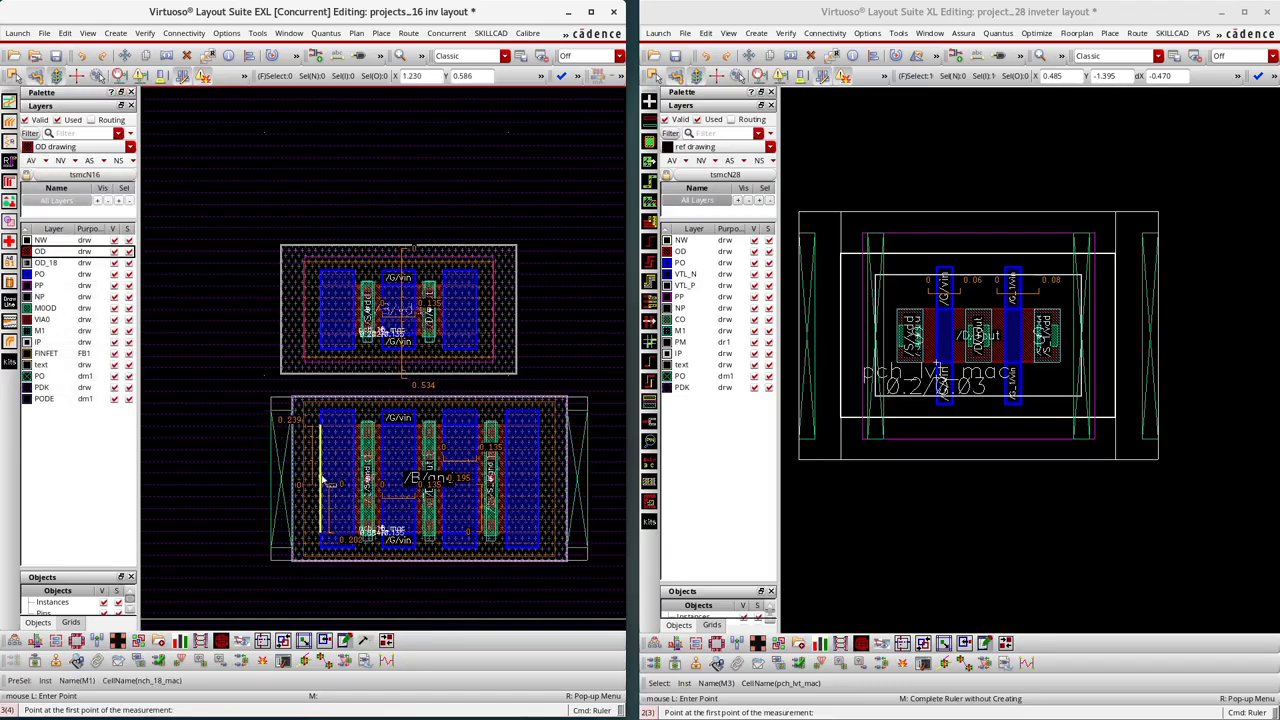
pyautogui.scroll(-1, 305, 458)
pyautogui.scroll(1, 336, 482)
pyautogui.press('Escape')
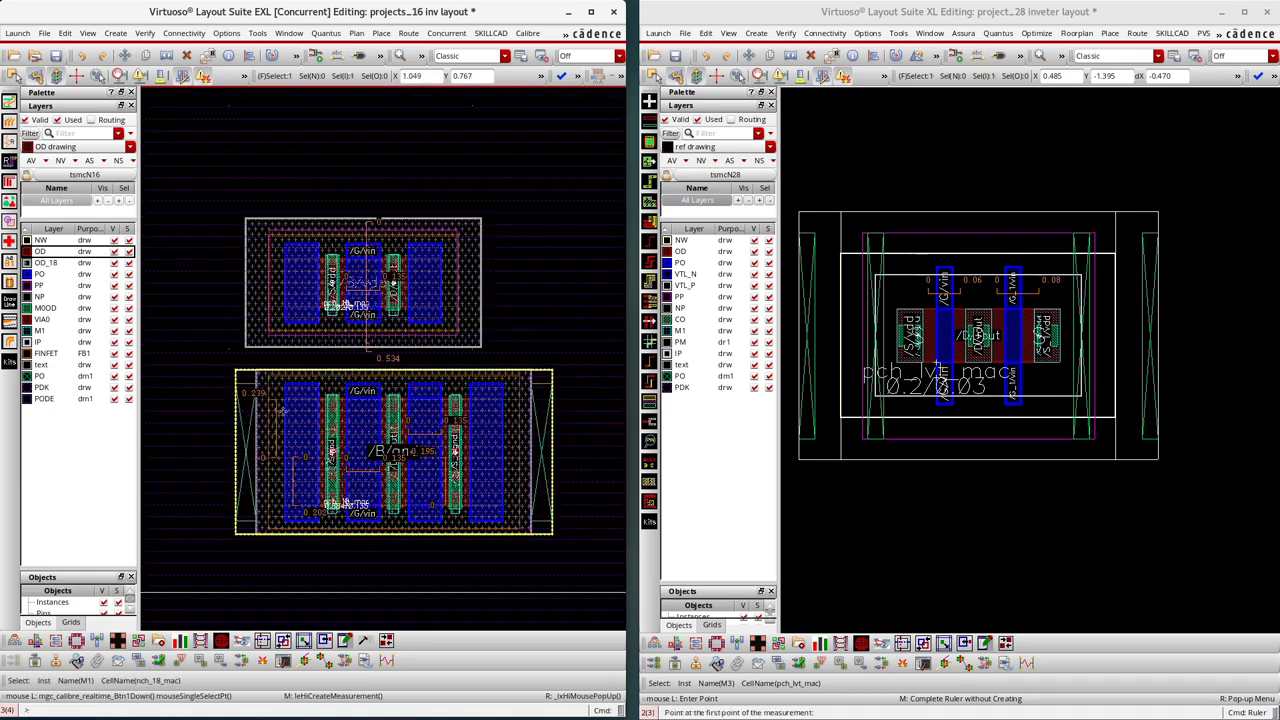
# Step: Turn on Second_Left_Dummy and Second_Right_Dummy for the 16 nm nch_18_mac transistor, keeping Display Layout Related Parameters on
pyautogui.press('q')
pyautogui.scroll(-2, 427, 522)
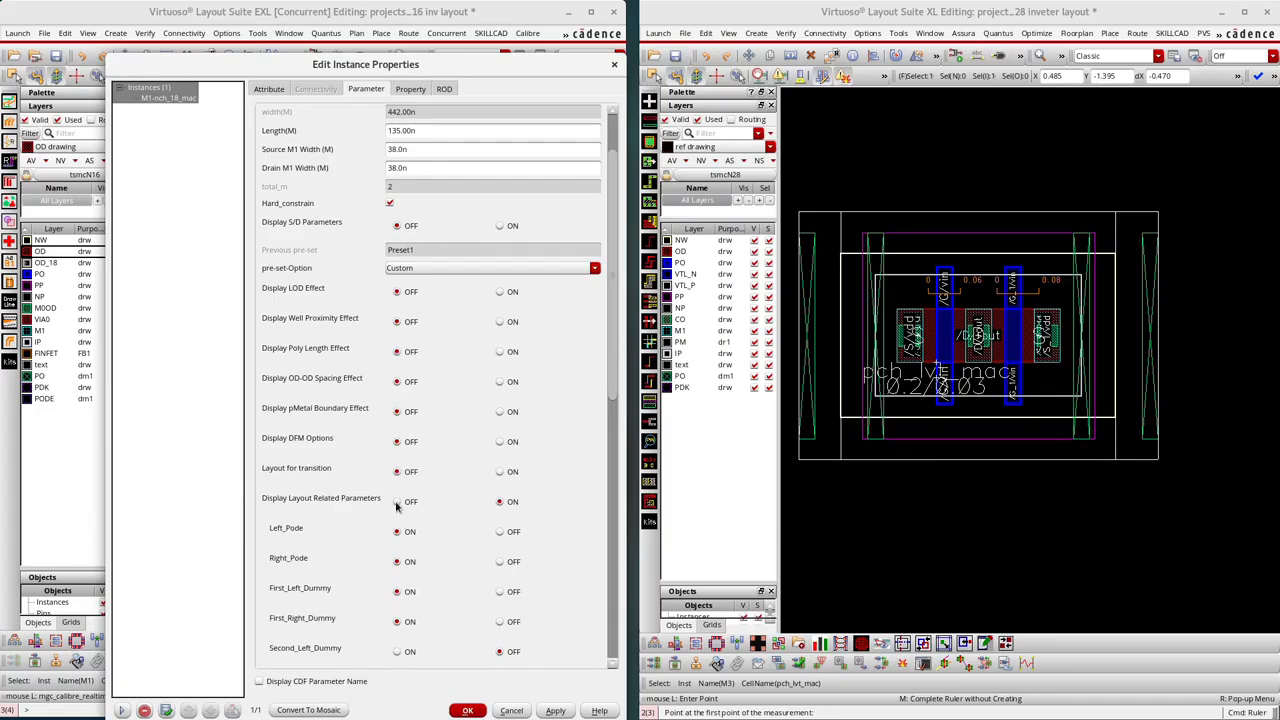
pyautogui.click(398, 502)
pyautogui.click(503, 577)
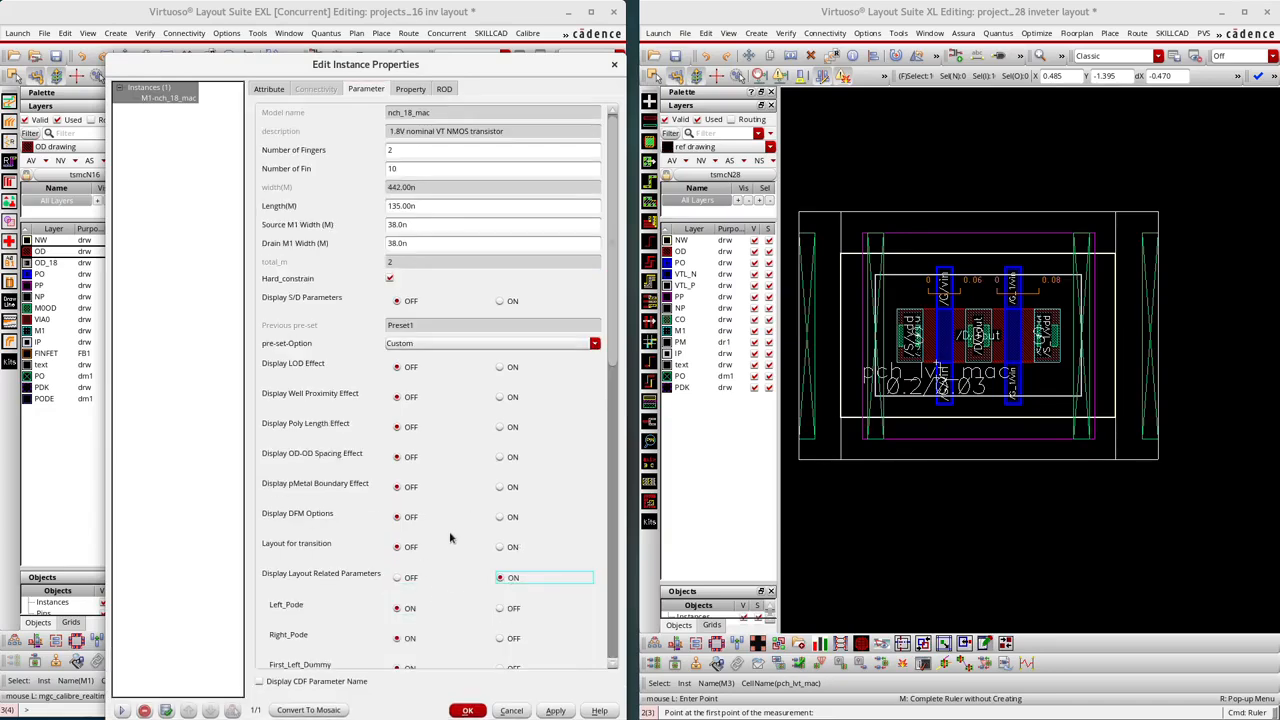
pyautogui.scroll(-3, 450, 538)
pyautogui.scroll(-2, 423, 520)
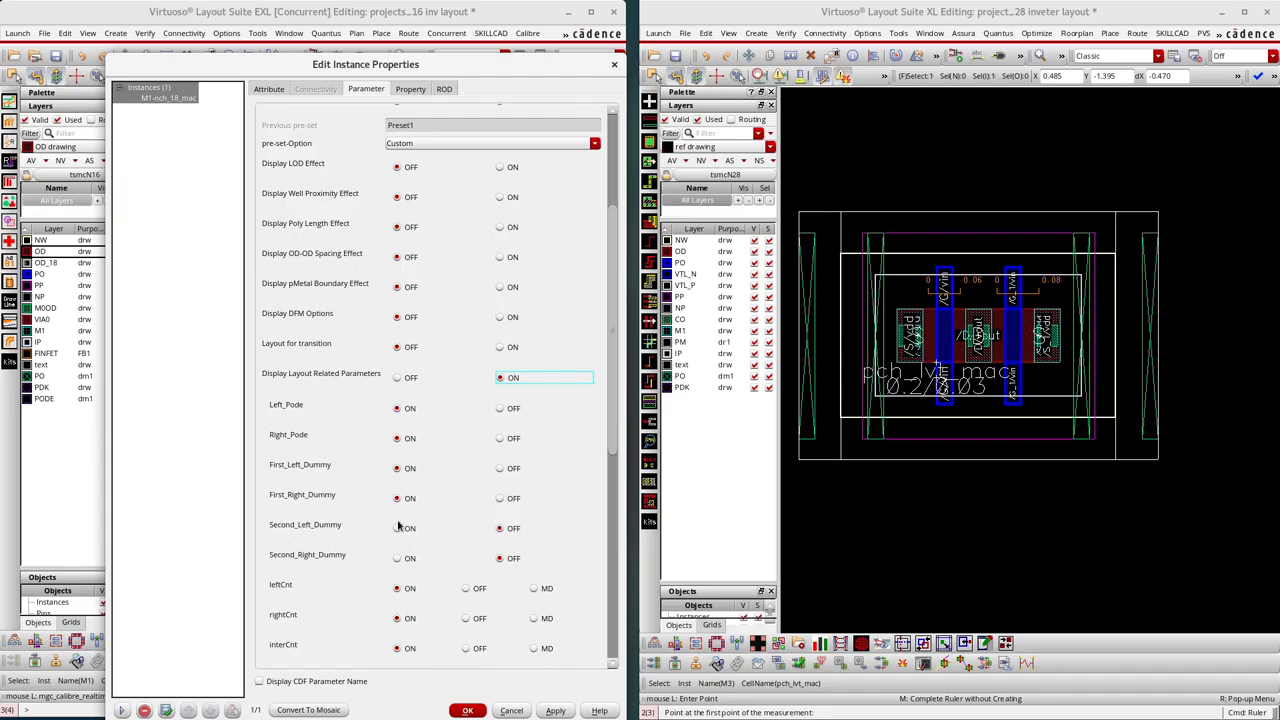
pyautogui.click(399, 528)
pyautogui.click(399, 558)
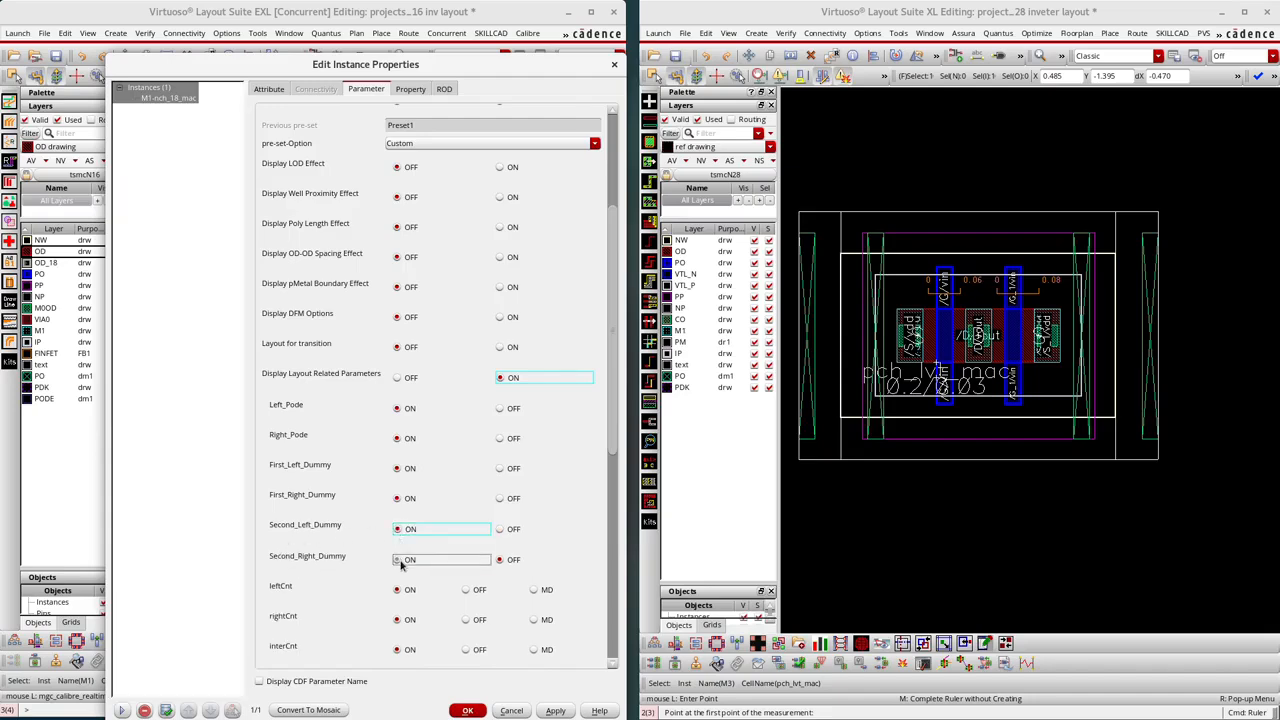
pyautogui.click(555, 710)
pyautogui.click(465, 710)
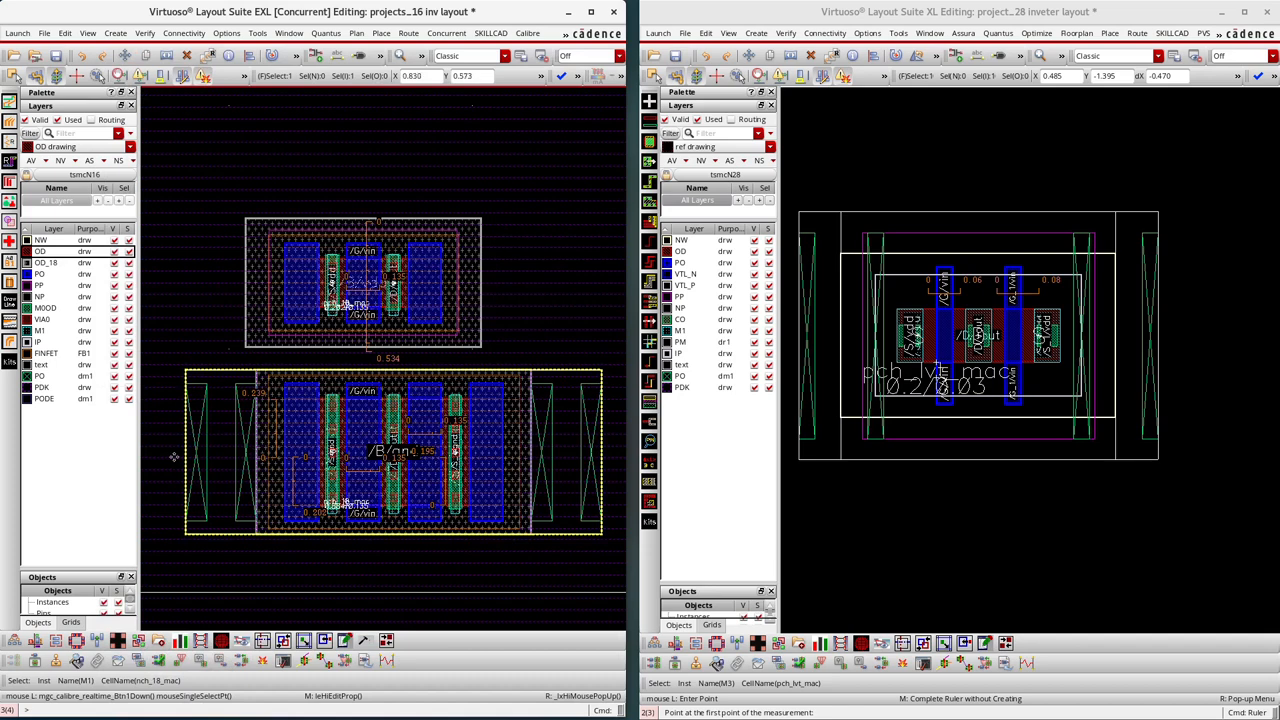
# Step: Compare the metal and contact layers by highlighting M0OD and VIA0 in the 16 nm layer list and M1 in the 28 nm list
pyautogui.scroll(-1, 916, 417)
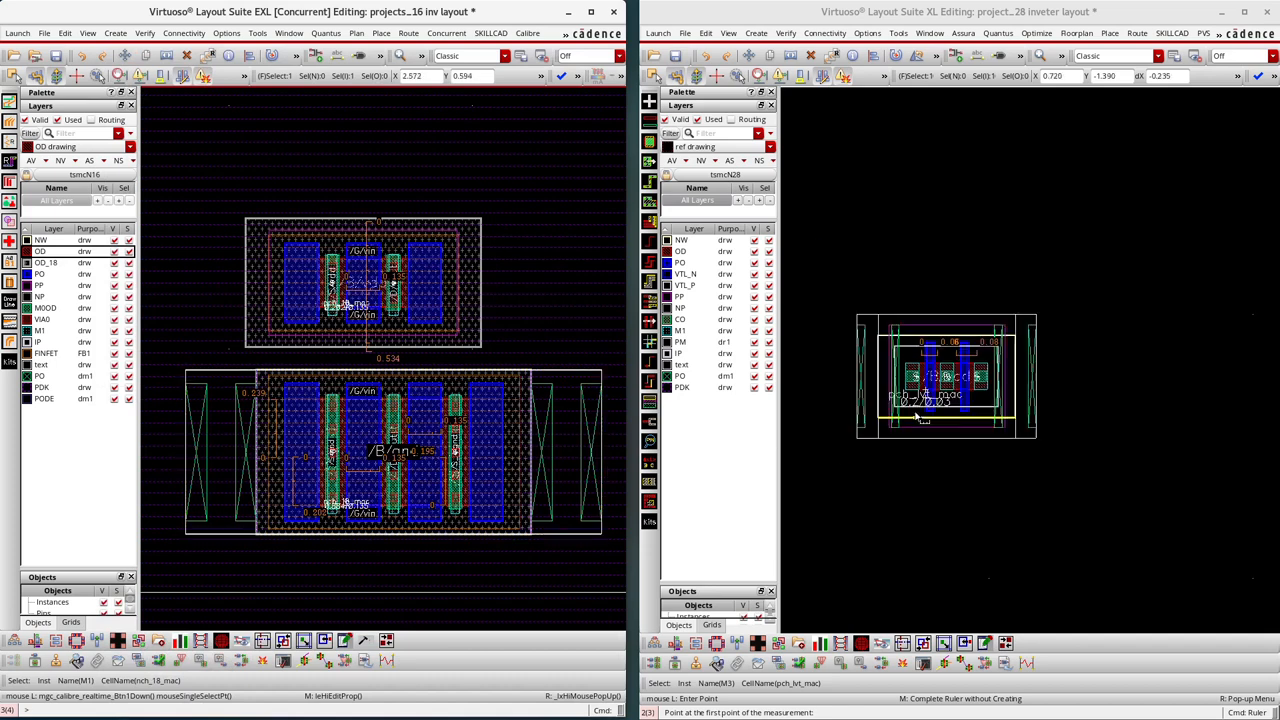
pyautogui.scroll(1, 866, 344)
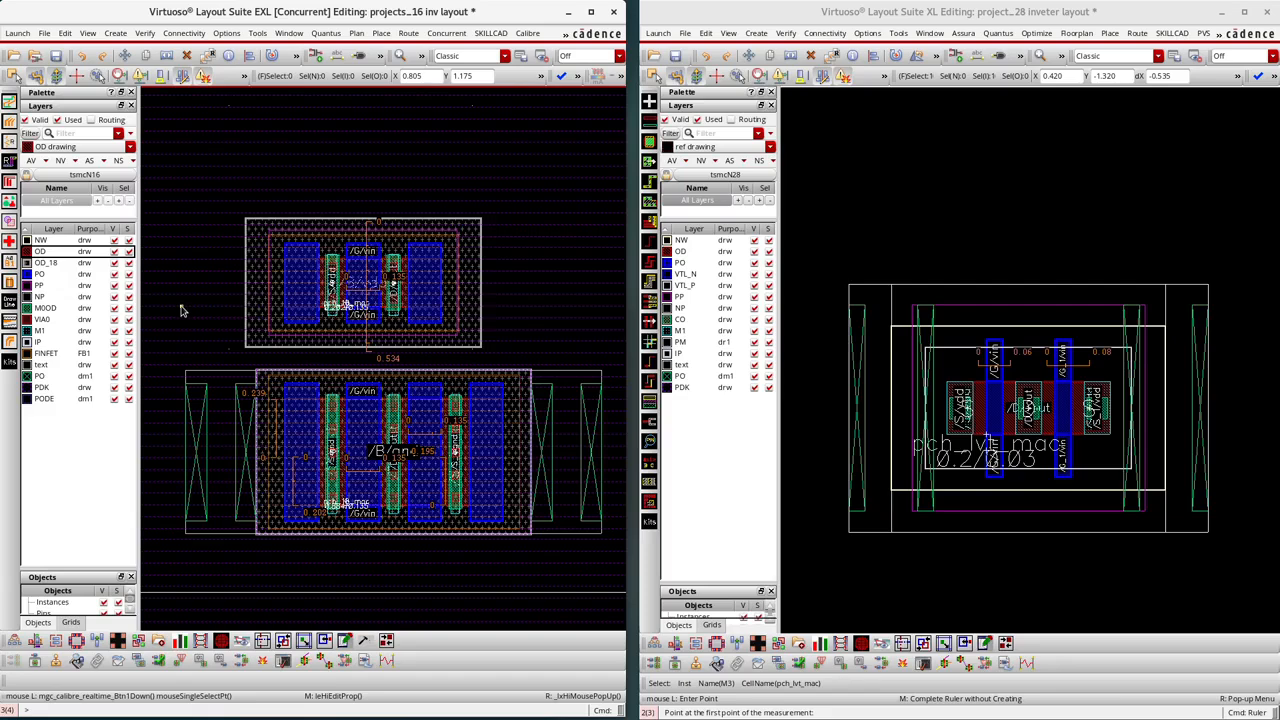
pyautogui.click(43, 310)
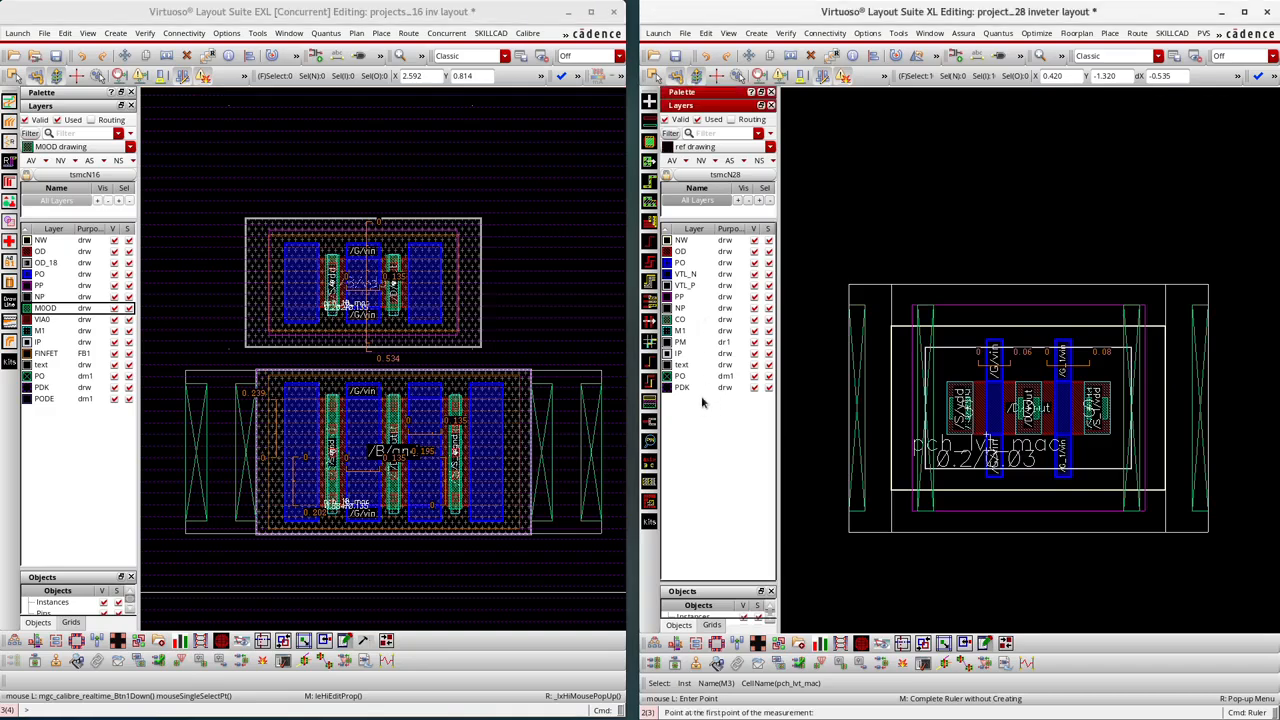
pyautogui.click(682, 331)
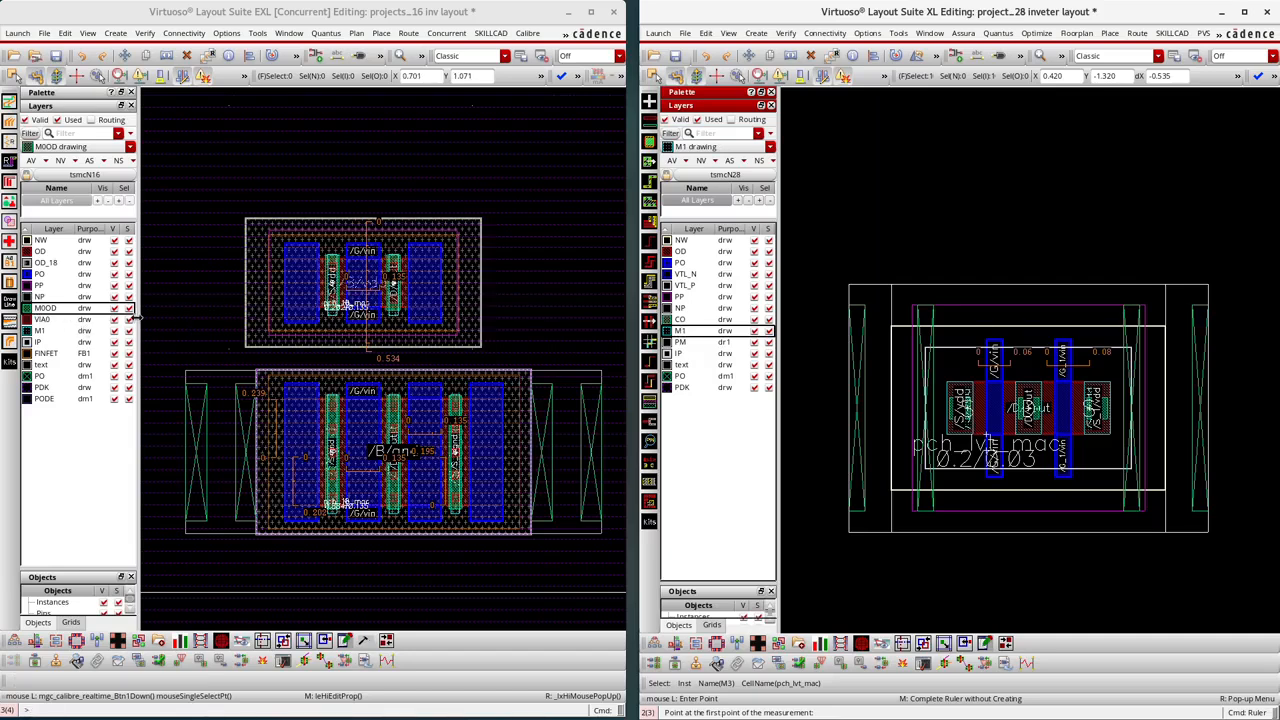
pyautogui.click(45, 310)
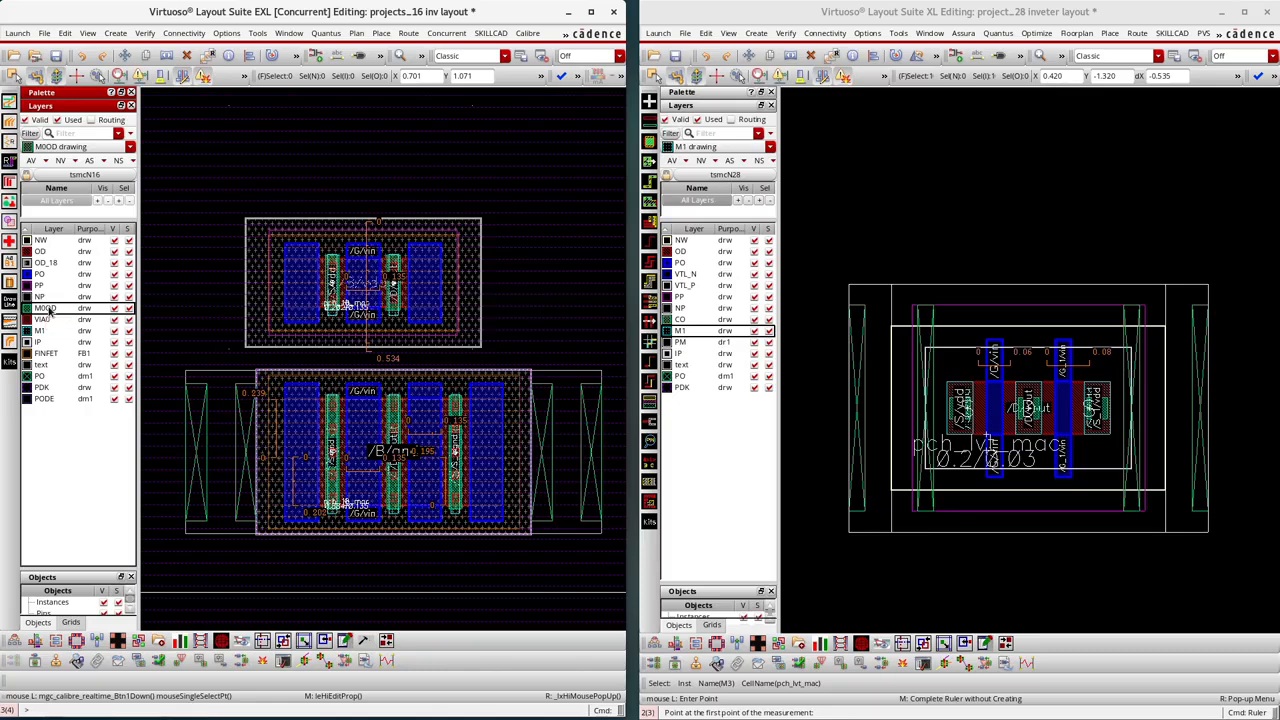
pyautogui.click(49, 310)
pyautogui.click(42, 319)
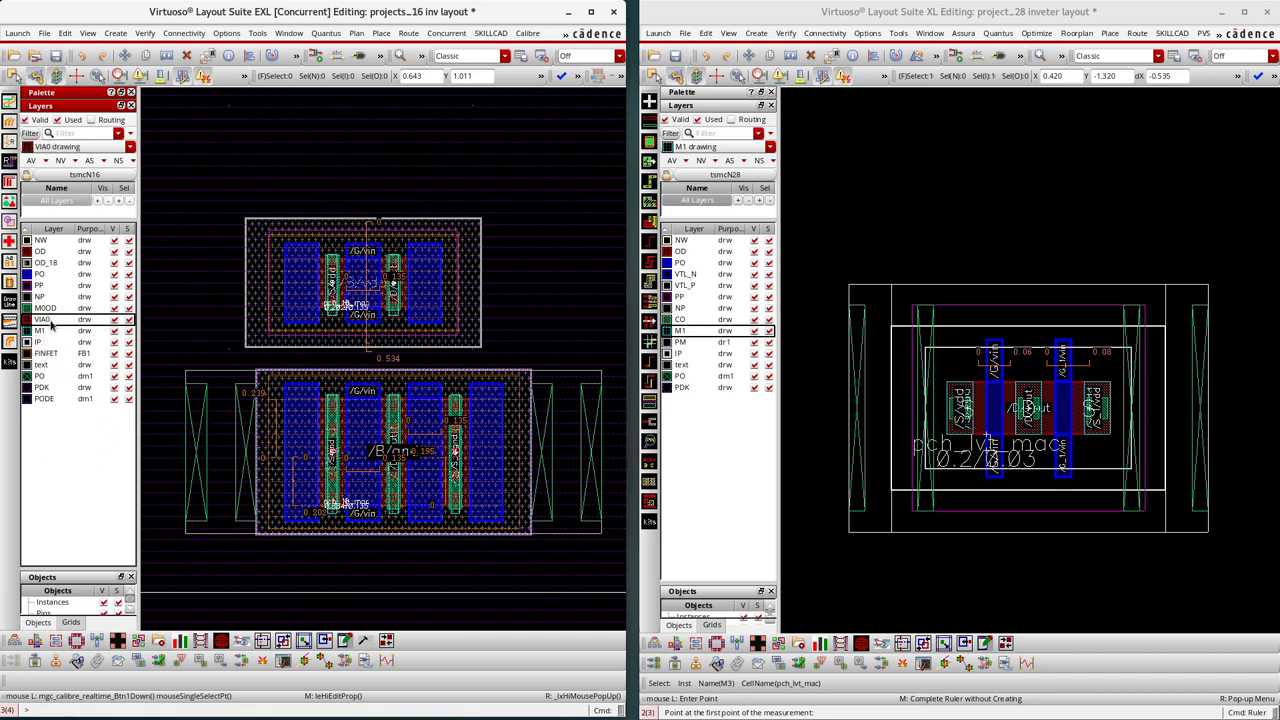
# Step: Show only the VIA0, M1 and OD layers in the 16 nm layout to examine the source and drain contacts of the pch_18_mac
pyautogui.click(62, 160)
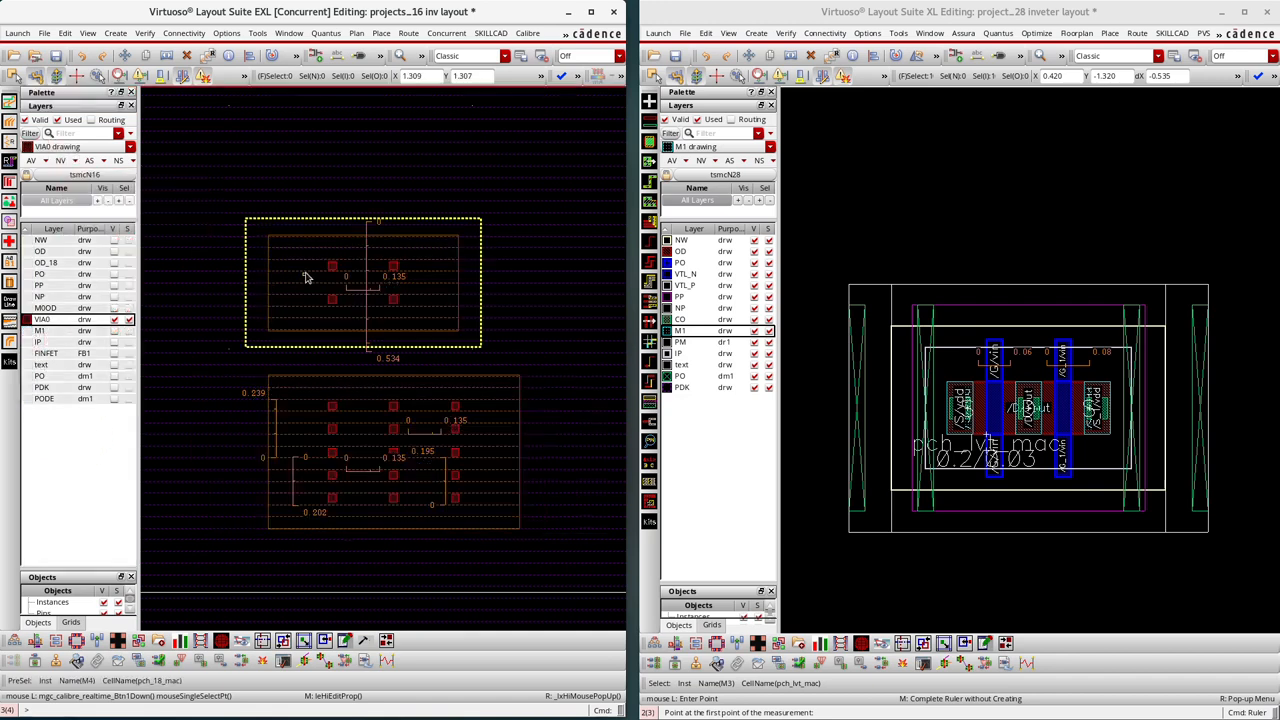
pyautogui.scroll(2, 319, 262)
pyautogui.scroll(-1, 326, 297)
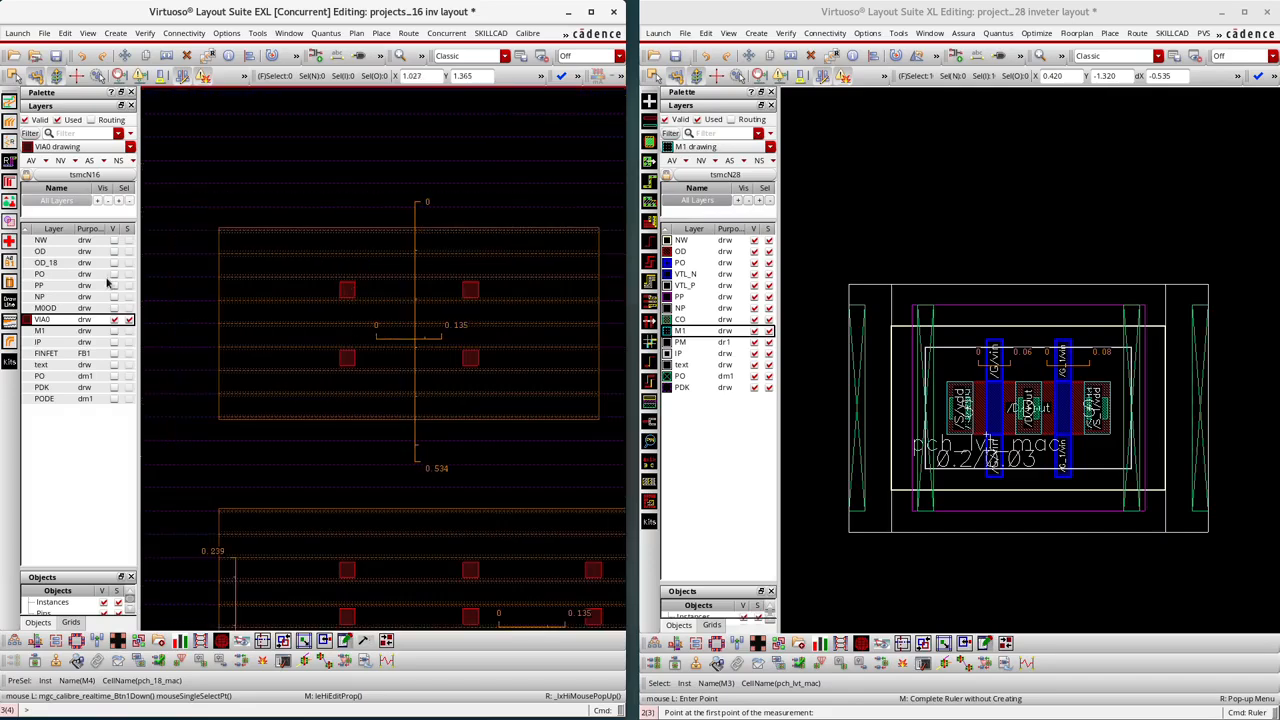
pyautogui.click(113, 331)
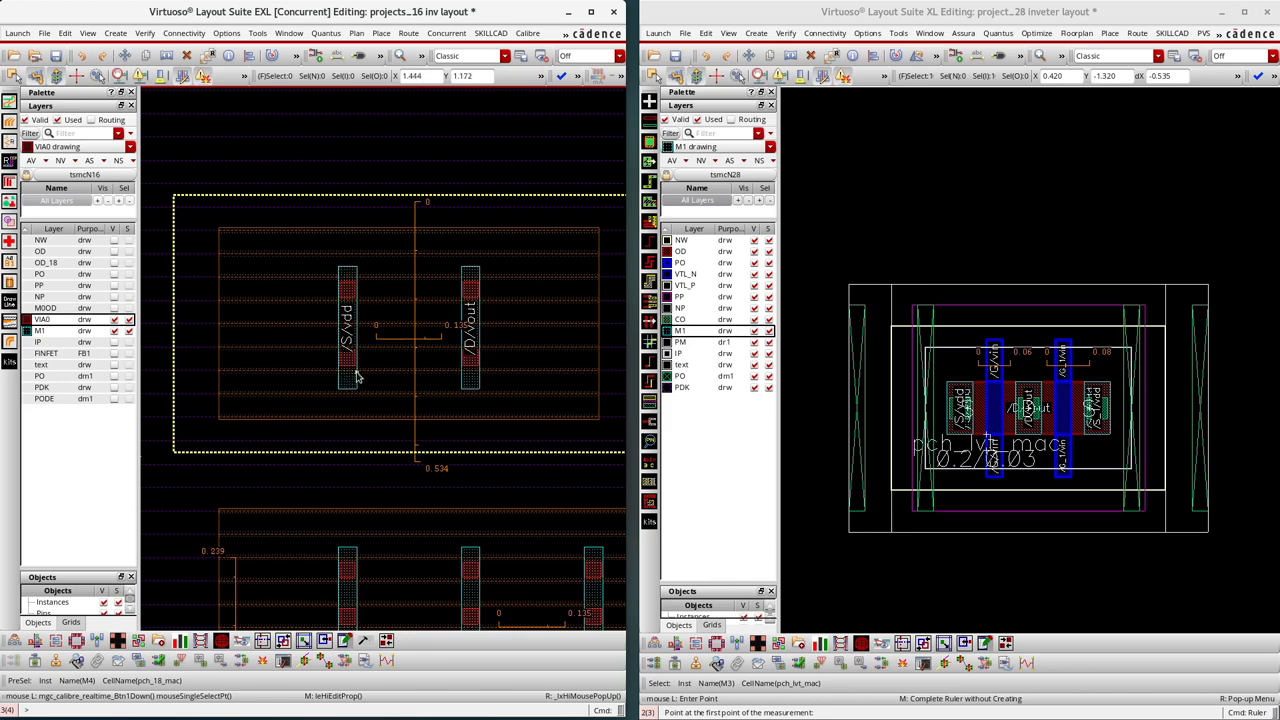
pyautogui.click(114, 251)
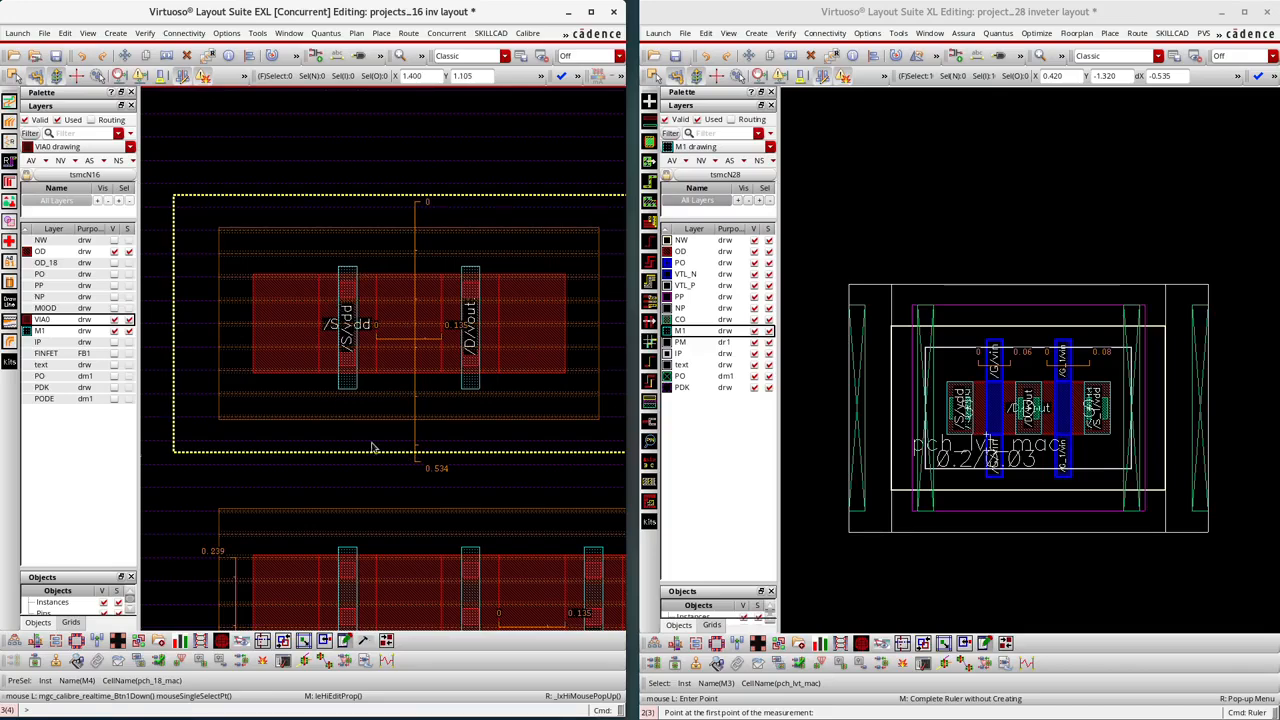
pyautogui.click(970, 586)
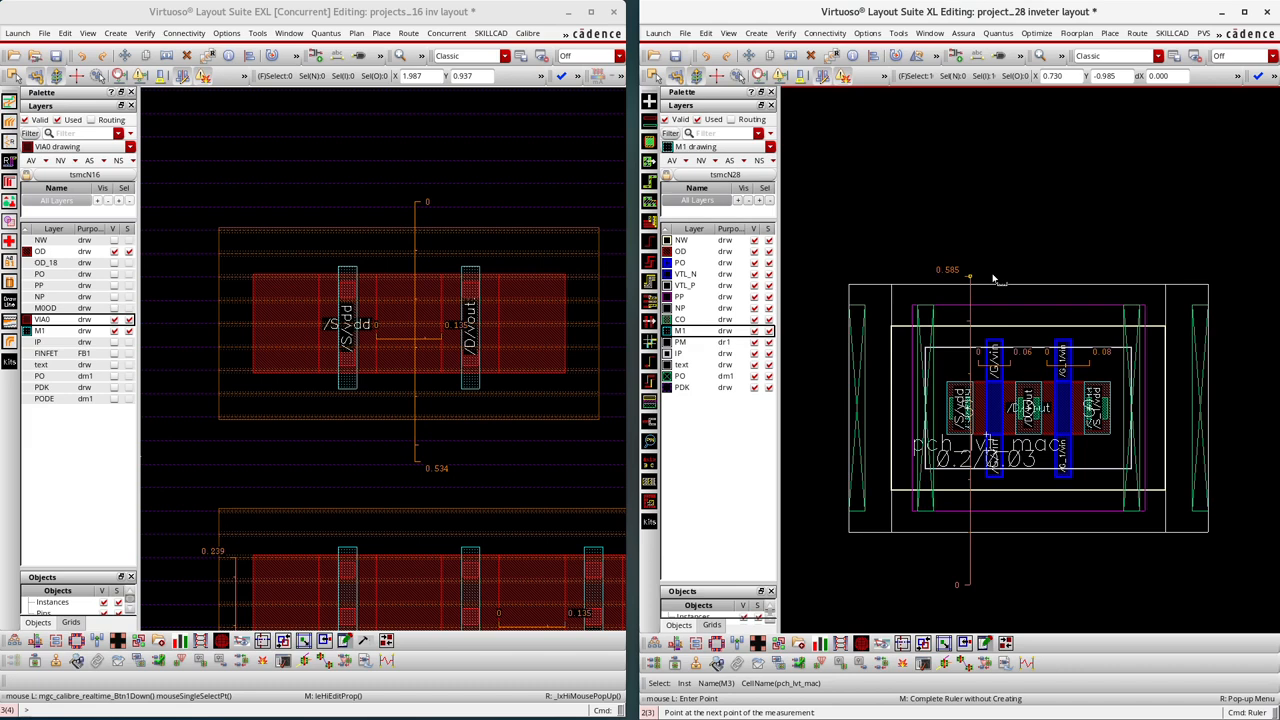
pyautogui.press('Escape')
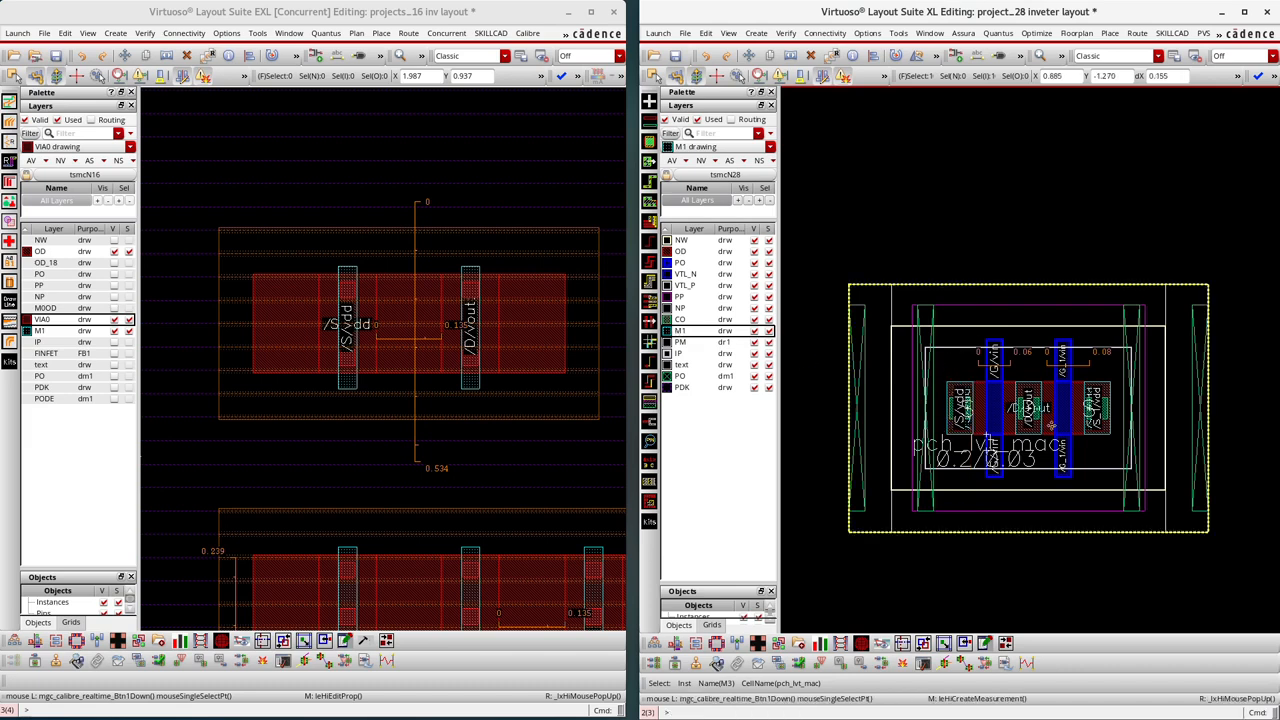
pyautogui.click(829, 425)
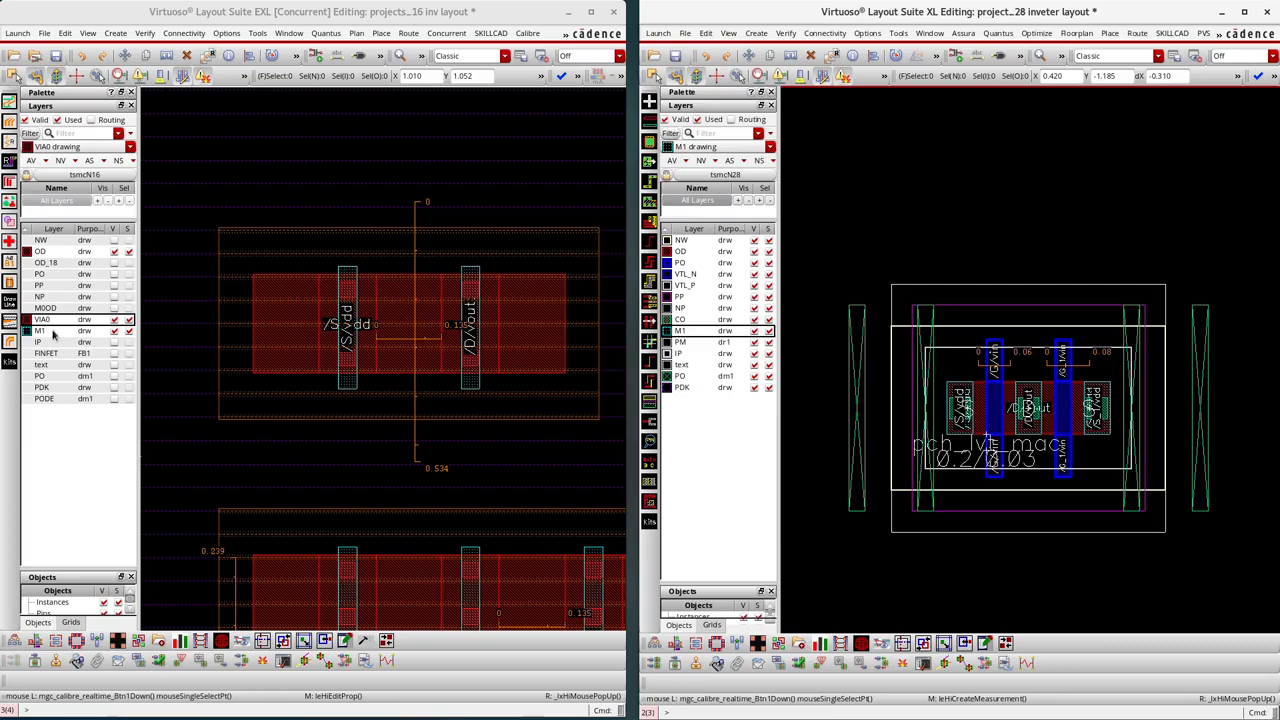
# Step: Show the M0OD layer over OD, VIA0 and M1 in the 16 nm layout and make M0OD the active layer
pyautogui.click(115, 308)
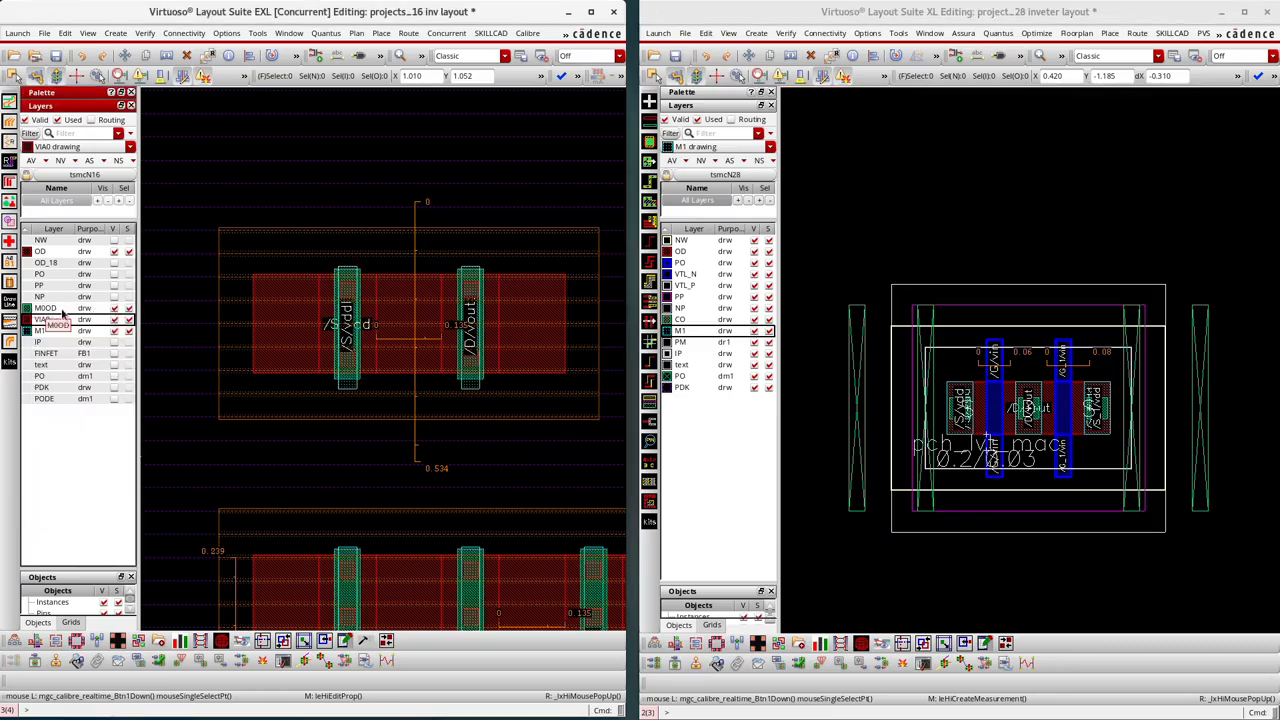
pyautogui.click(114, 310)
pyautogui.click(114, 310)
pyautogui.click(10, 301)
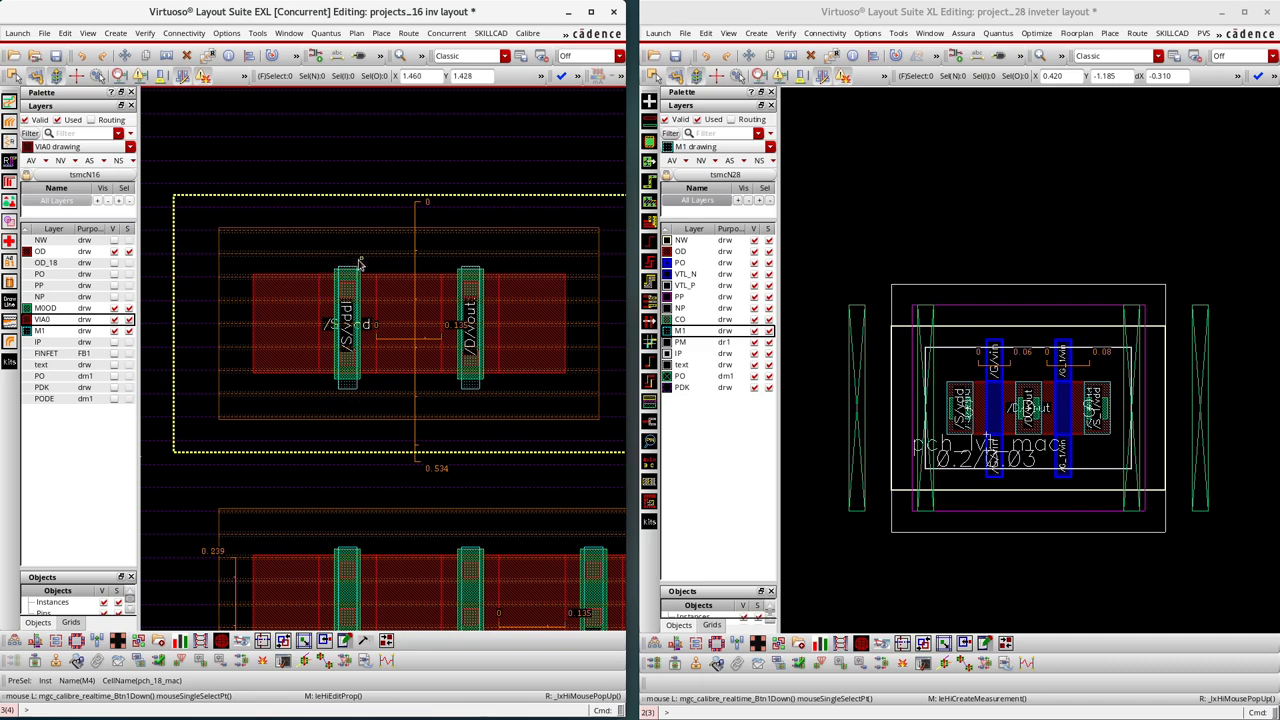
pyautogui.click(42, 308)
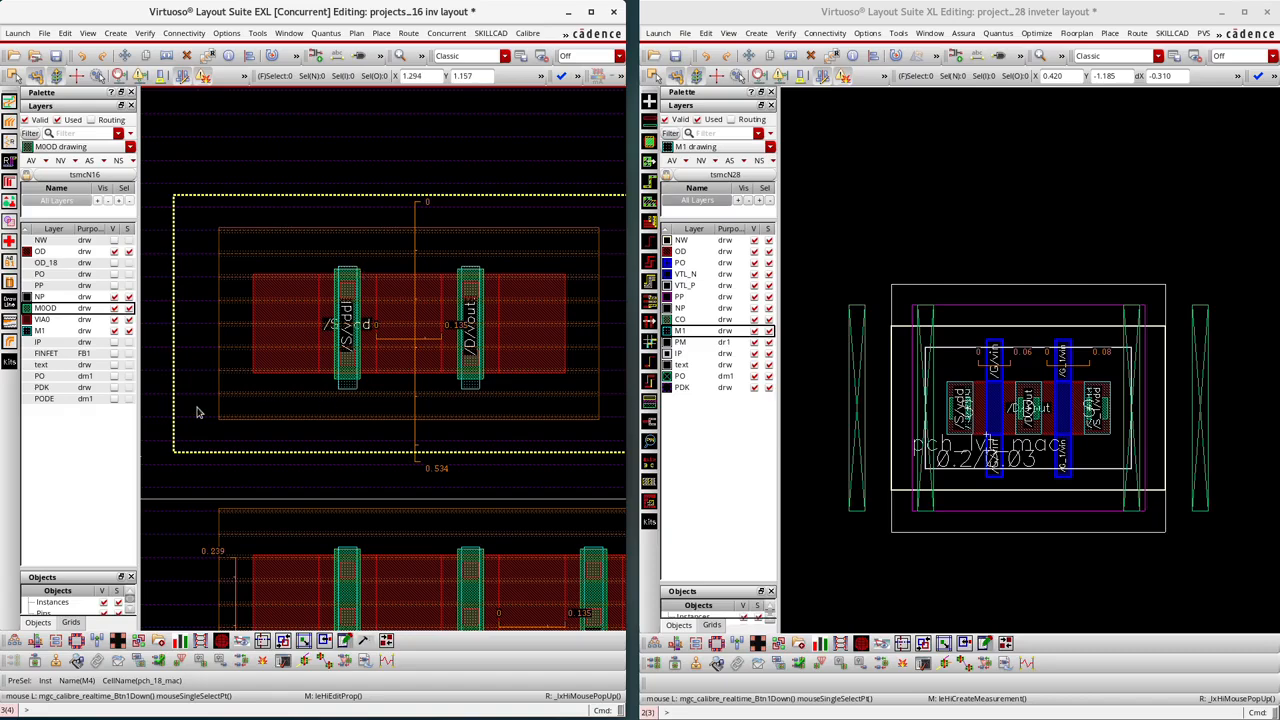
# Step: Sort the 16 nm layer list by layer name in descending order and make all its layers visible
pyautogui.click(45, 228)
pyautogui.click(31, 161)
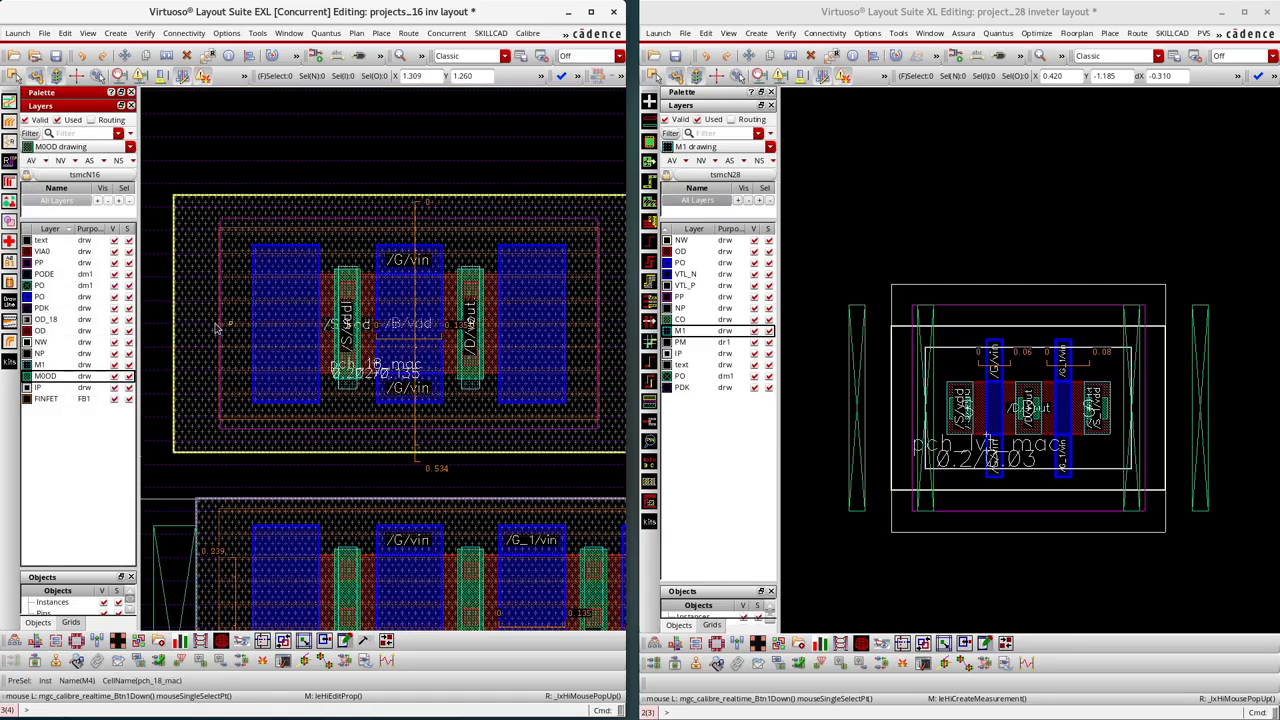
# Step: Move the 28 nm pch_lvt_mac transistor down closer to the NMOS transistor, and fit both layouts in their views
pyautogui.click(893, 250)
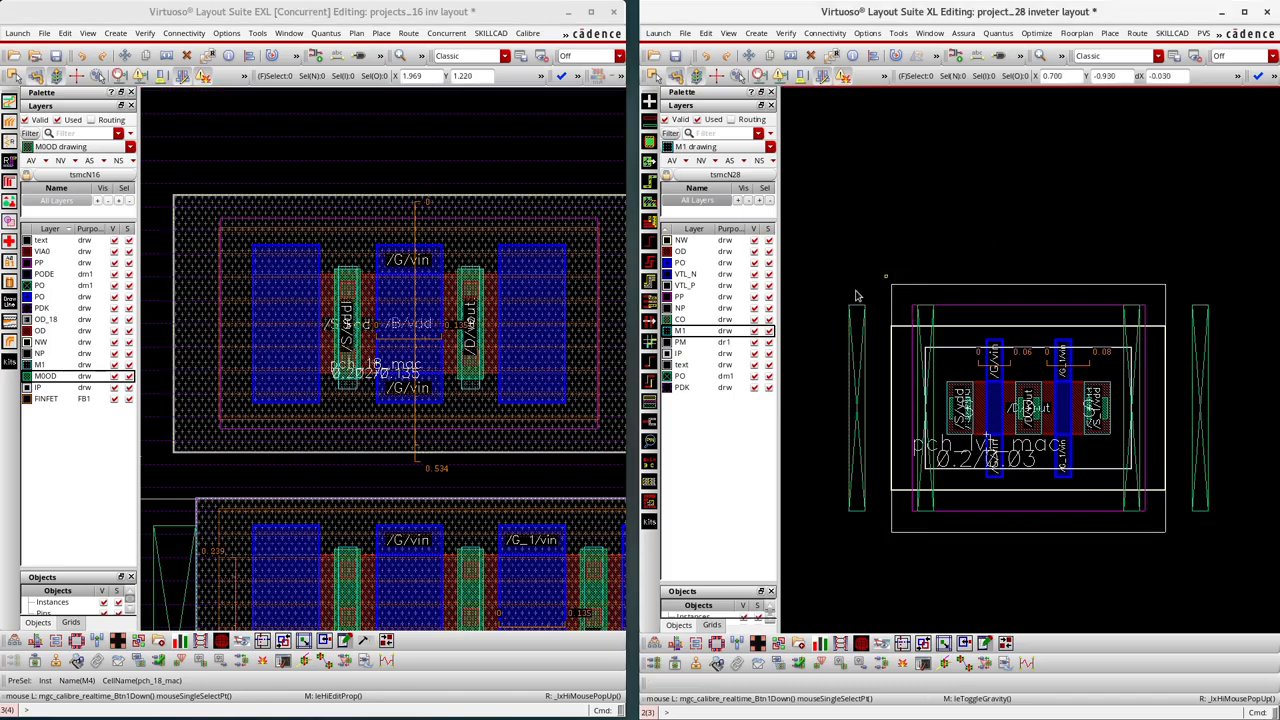
pyautogui.click(947, 349)
pyautogui.press('f')
pyautogui.click(1040, 224)
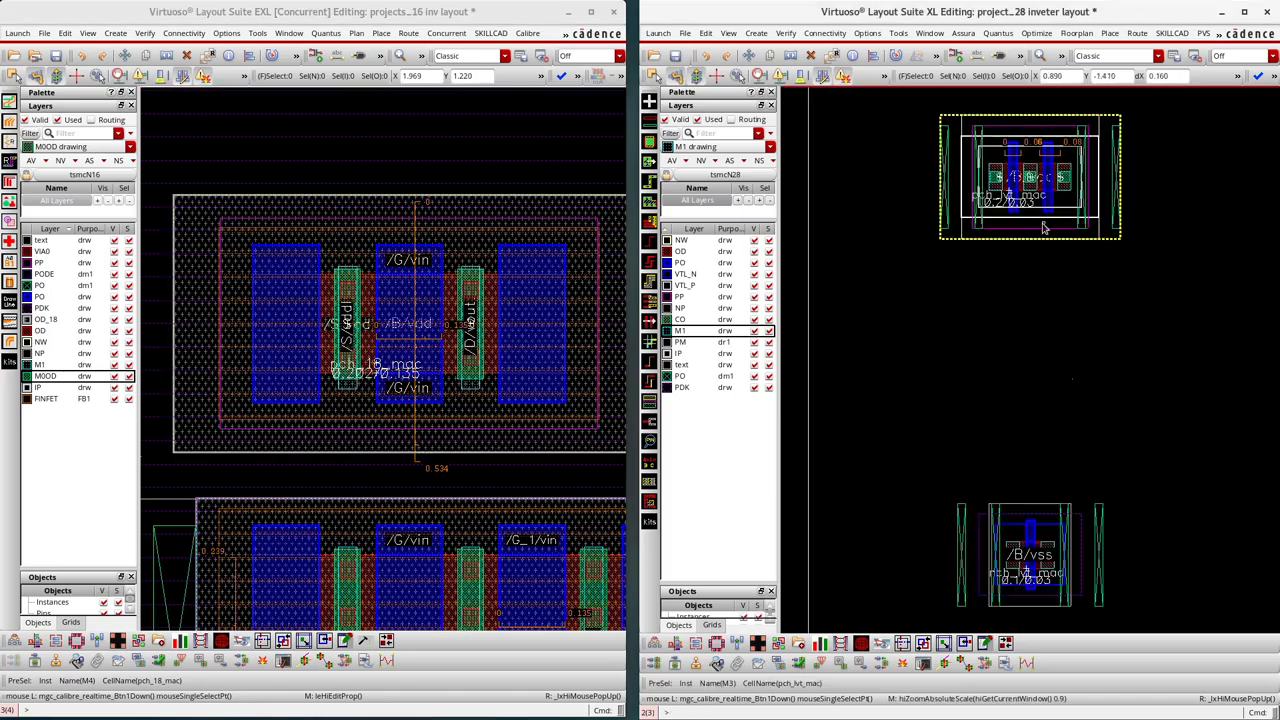
pyautogui.moveTo(1040, 224); pyautogui.dragTo(1004, 434)
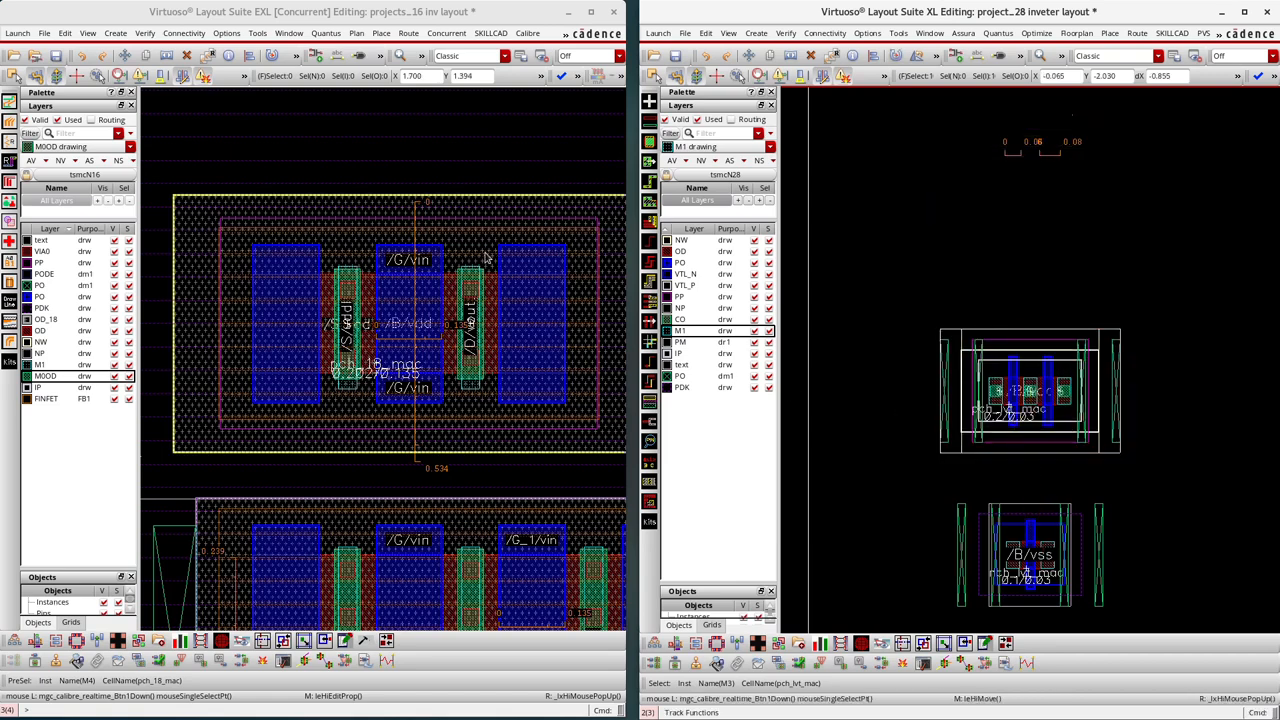
pyautogui.press('f')
pyautogui.press('f')
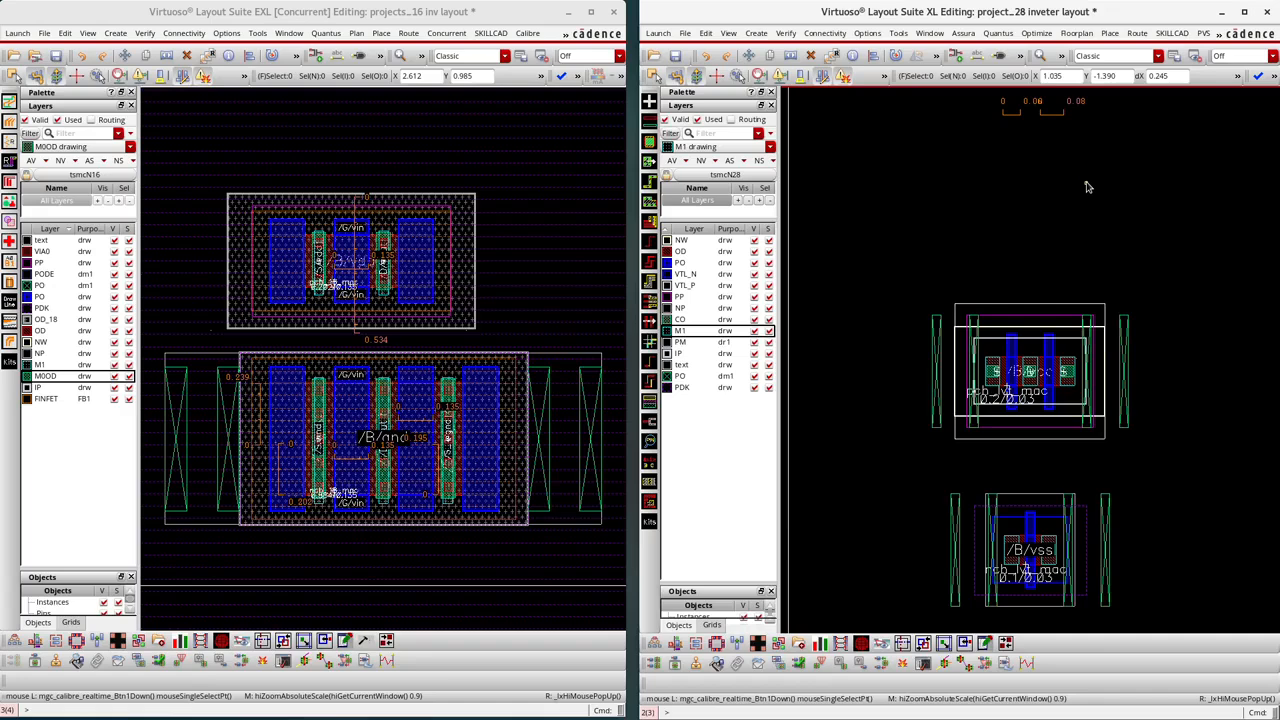
# Step: Clear all measurement rulers from the 28 nm layout and fit both transistors in its view
pyautogui.hotkey('shift', 'k')
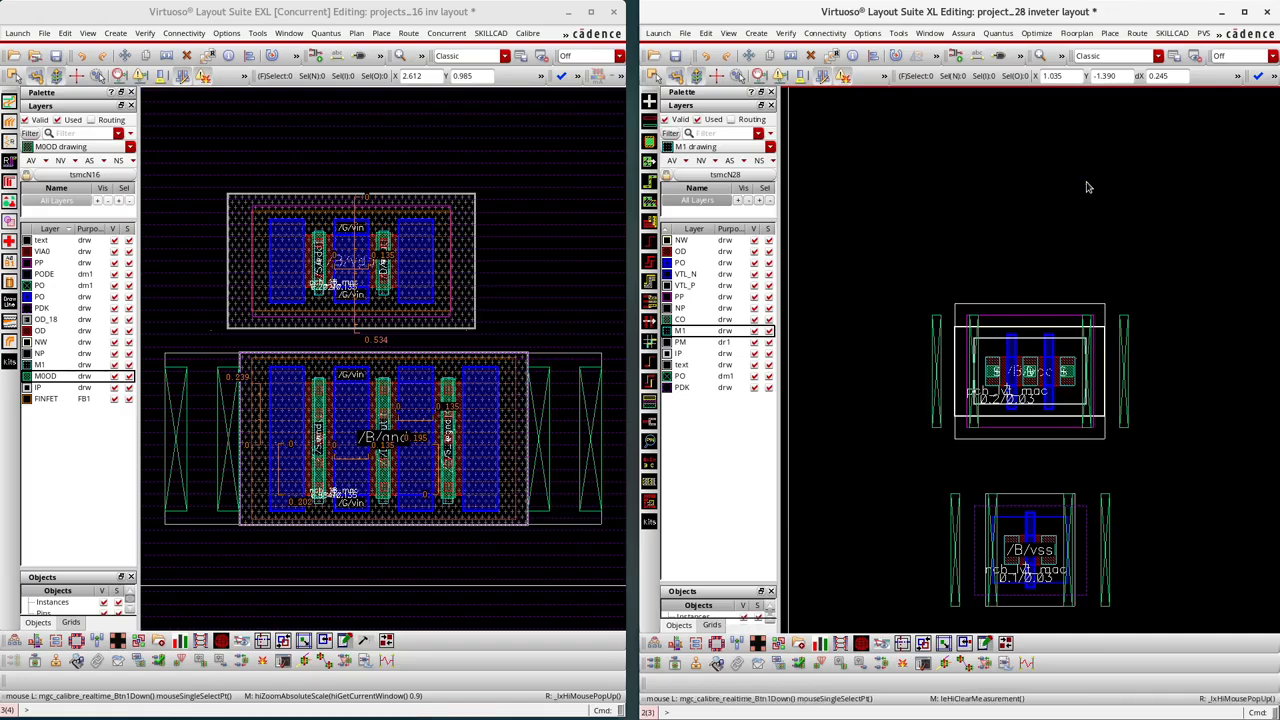
pyautogui.press('k')
pyautogui.press('Escape')
pyautogui.press('f')
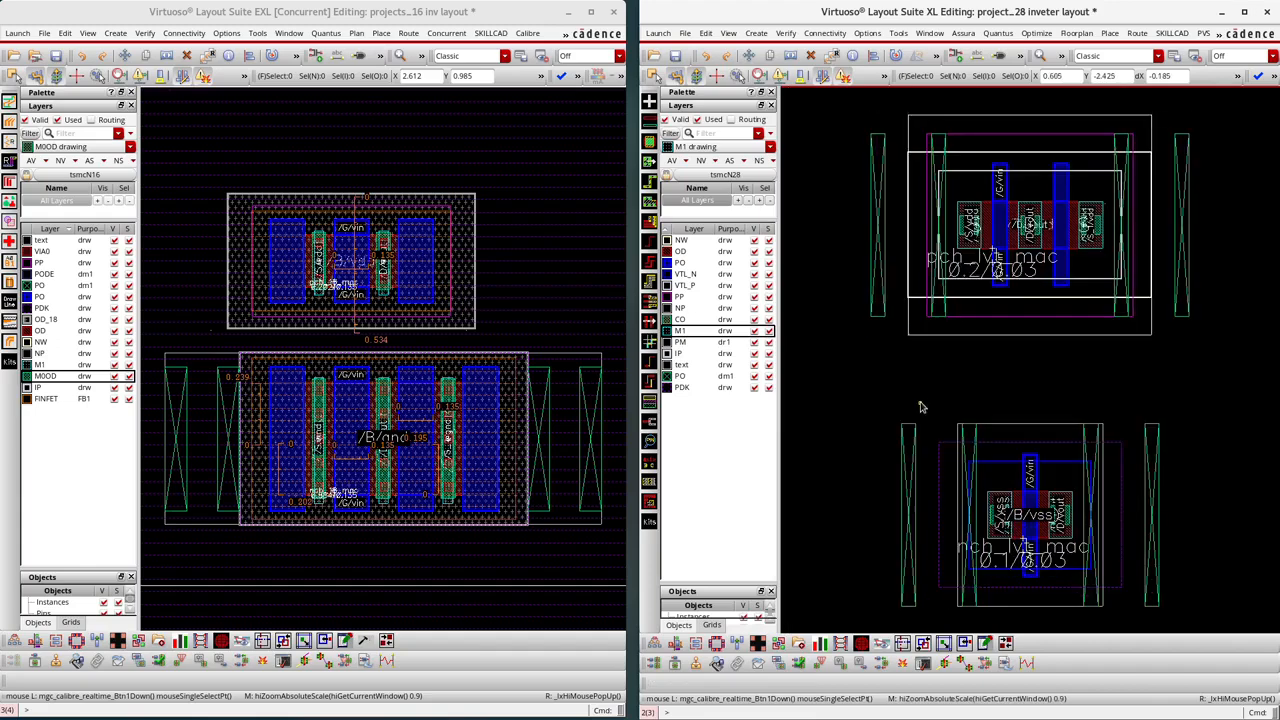
# Step: Move the 28 nm pch_lvt_mac transistor straight up, farther away from the NMOS transistor
pyautogui.hotkey('shift', 'z')
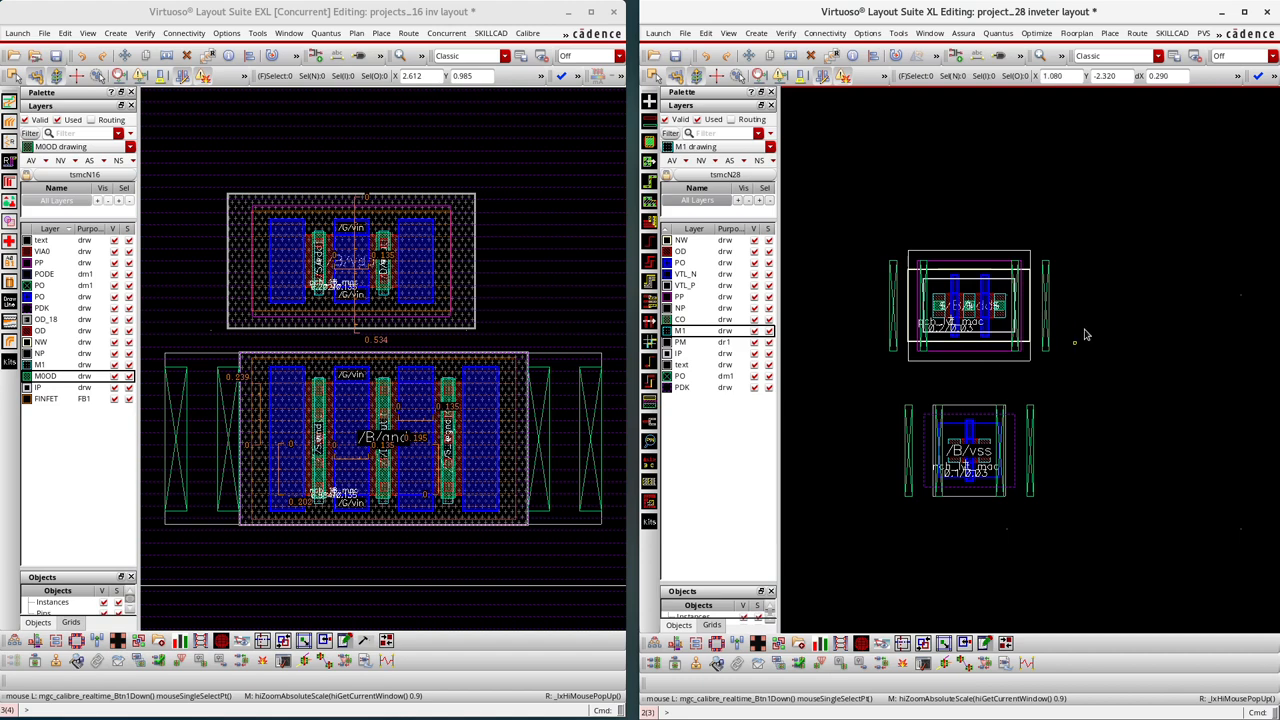
pyautogui.click(997, 343)
pyautogui.press('m')
pyautogui.click(987, 333)
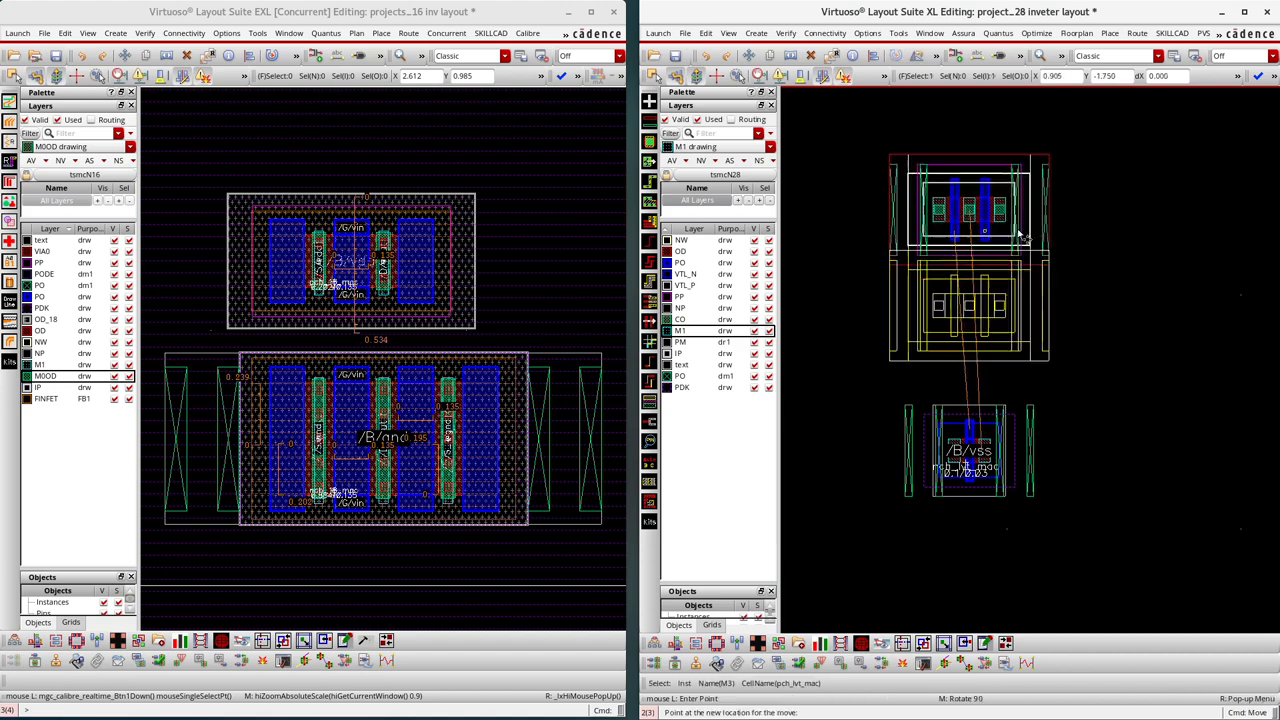
pyautogui.click(1014, 257)
pyautogui.click(978, 141)
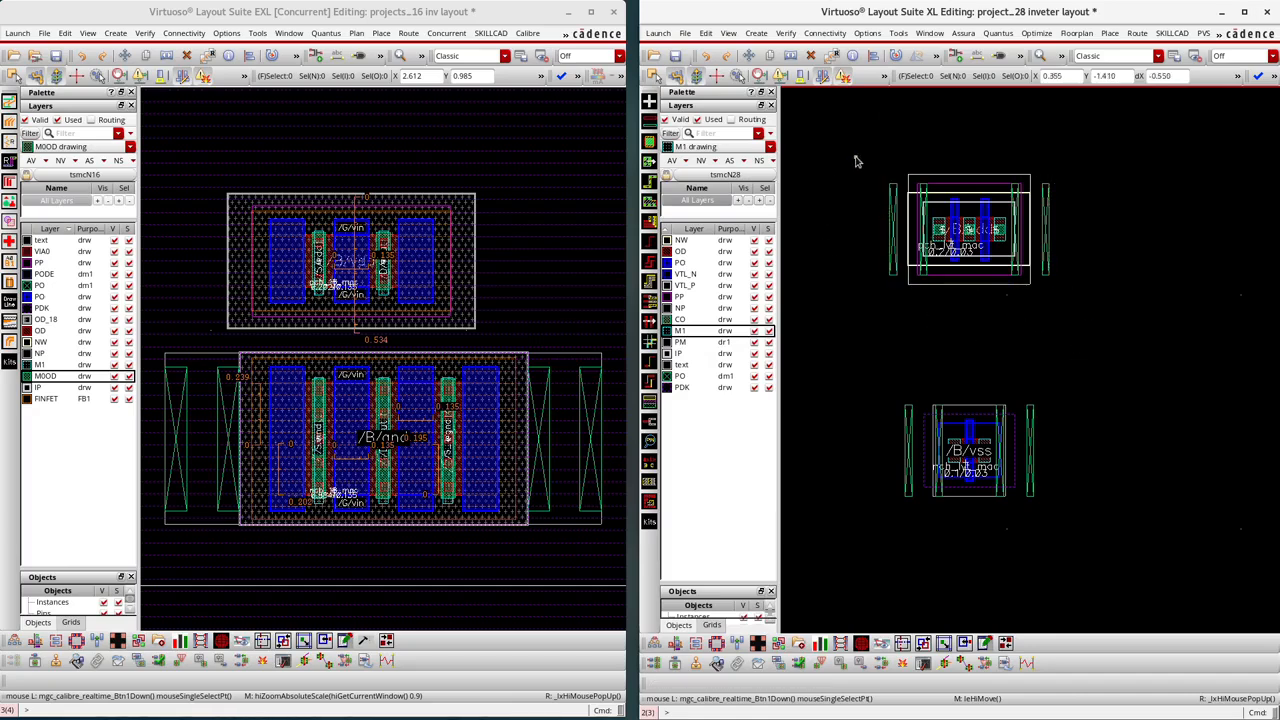
# Step: Set up a rectangular NwellMPP guard ring from the tsmcN28 library for the 28 nm pch_lvt_mac transistor
pyautogui.moveTo(1109, 151); pyautogui.dragTo(820, 338)
pyautogui.hotkey('shift', 'g')
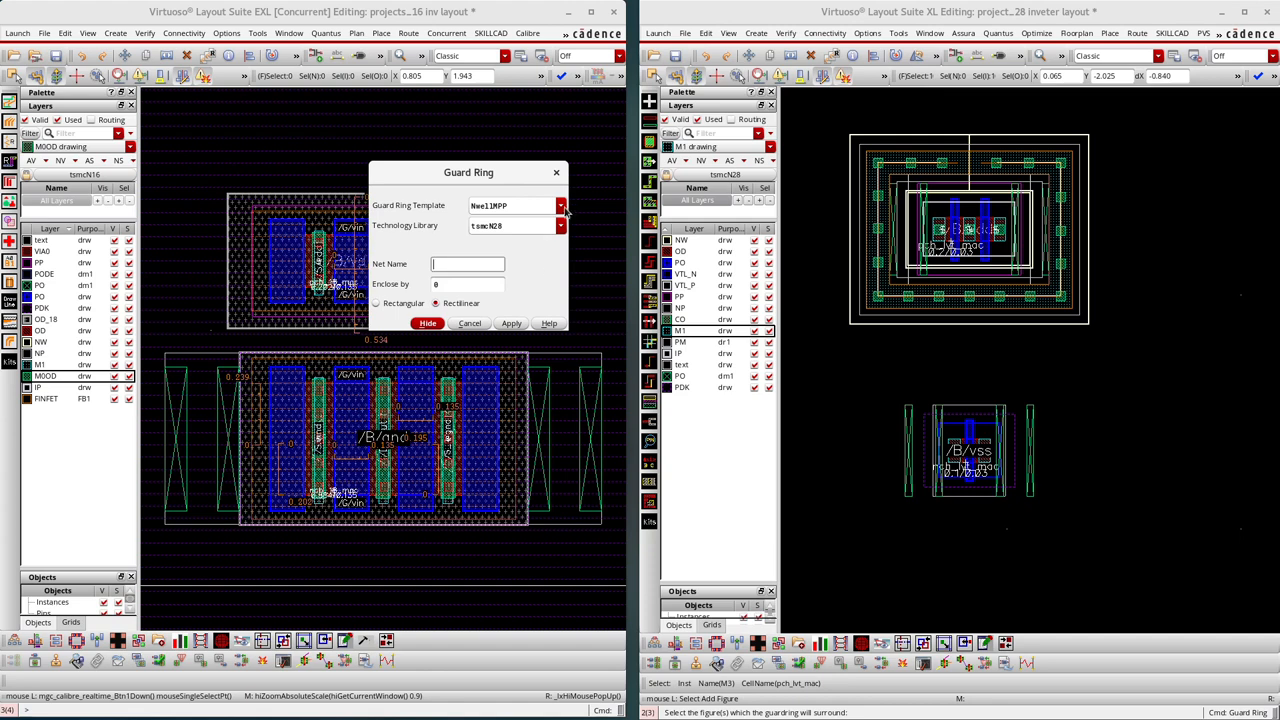
pyautogui.click(561, 206)
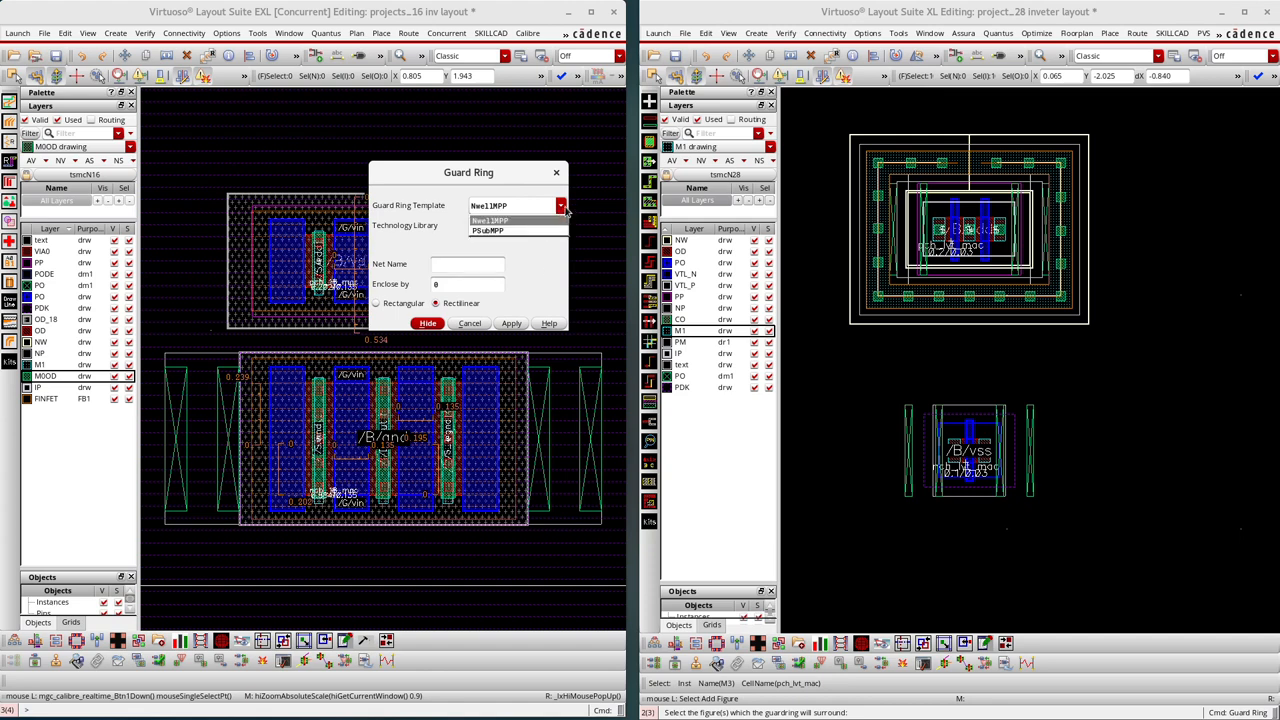
pyautogui.click(512, 221)
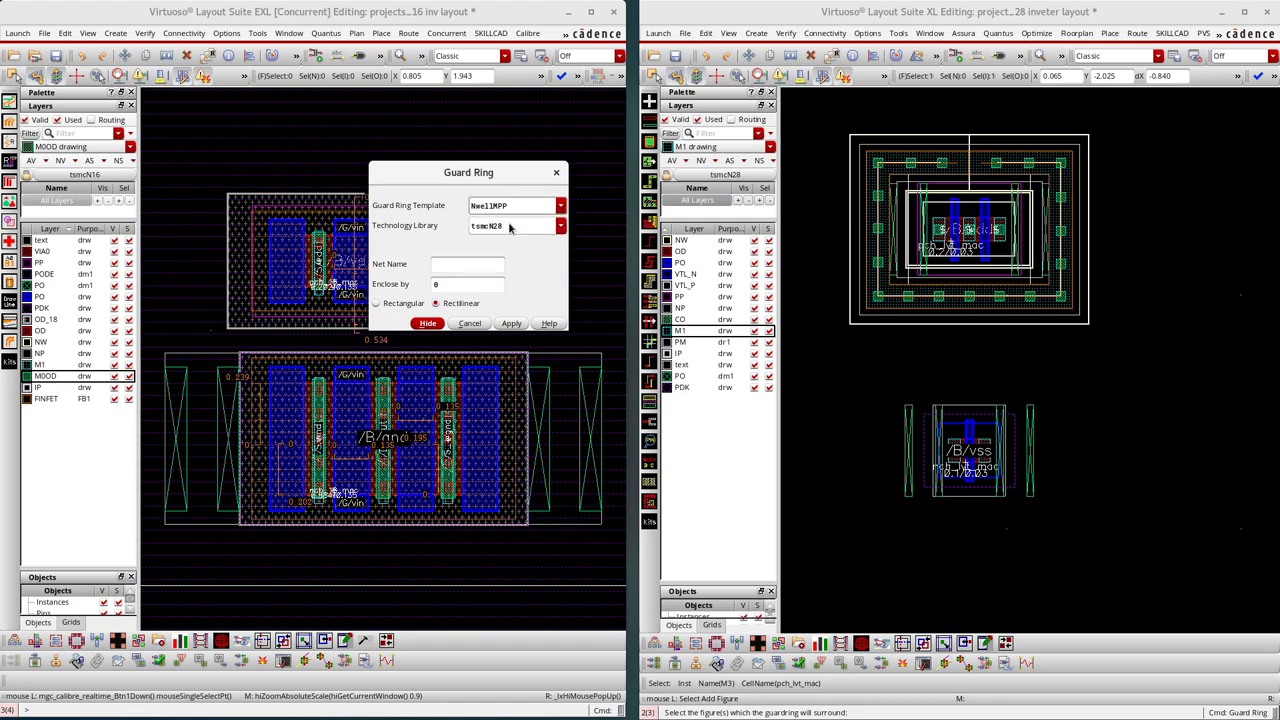
pyautogui.click(402, 303)
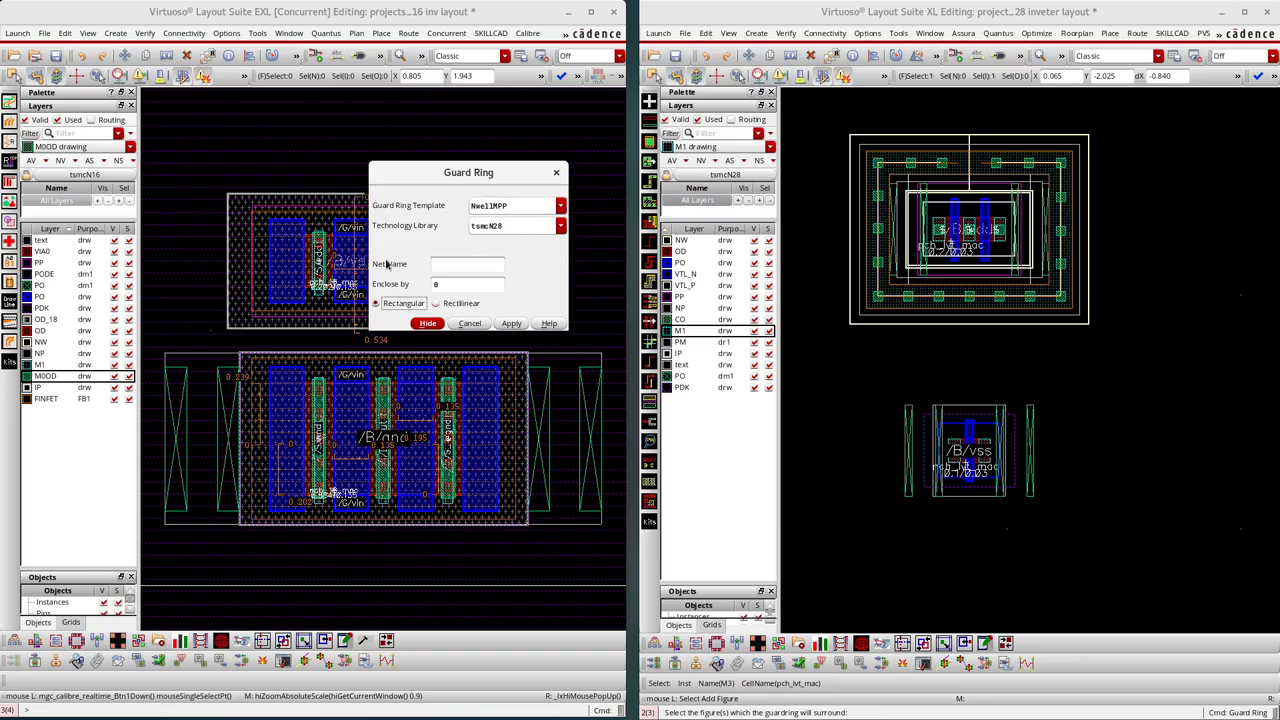
# Step: Set the guard ring's enclosure to 0.16 and create the ring around the 28 nm pch_lvt_mac transistor
pyautogui.moveTo(452, 284); pyautogui.dragTo(432, 284)
pyautogui.click(452, 285)
pyautogui.write('.16')
pyautogui.click(511, 323)
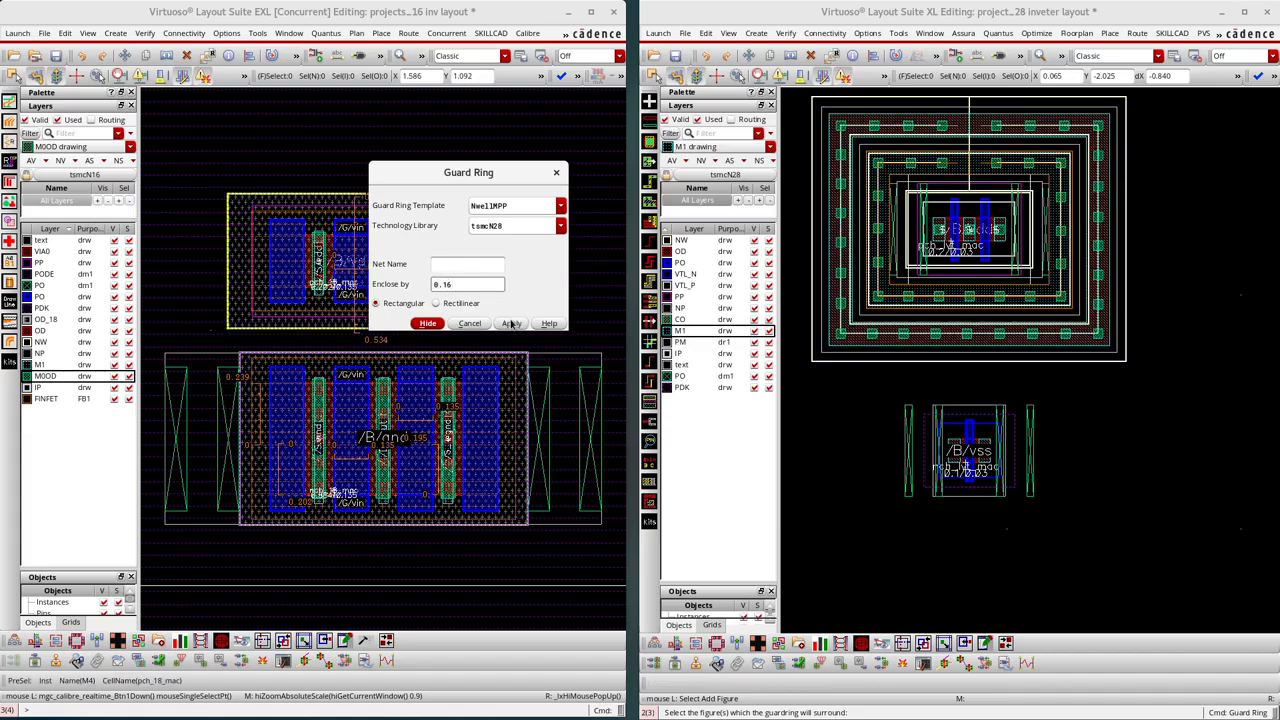
pyautogui.click(428, 323)
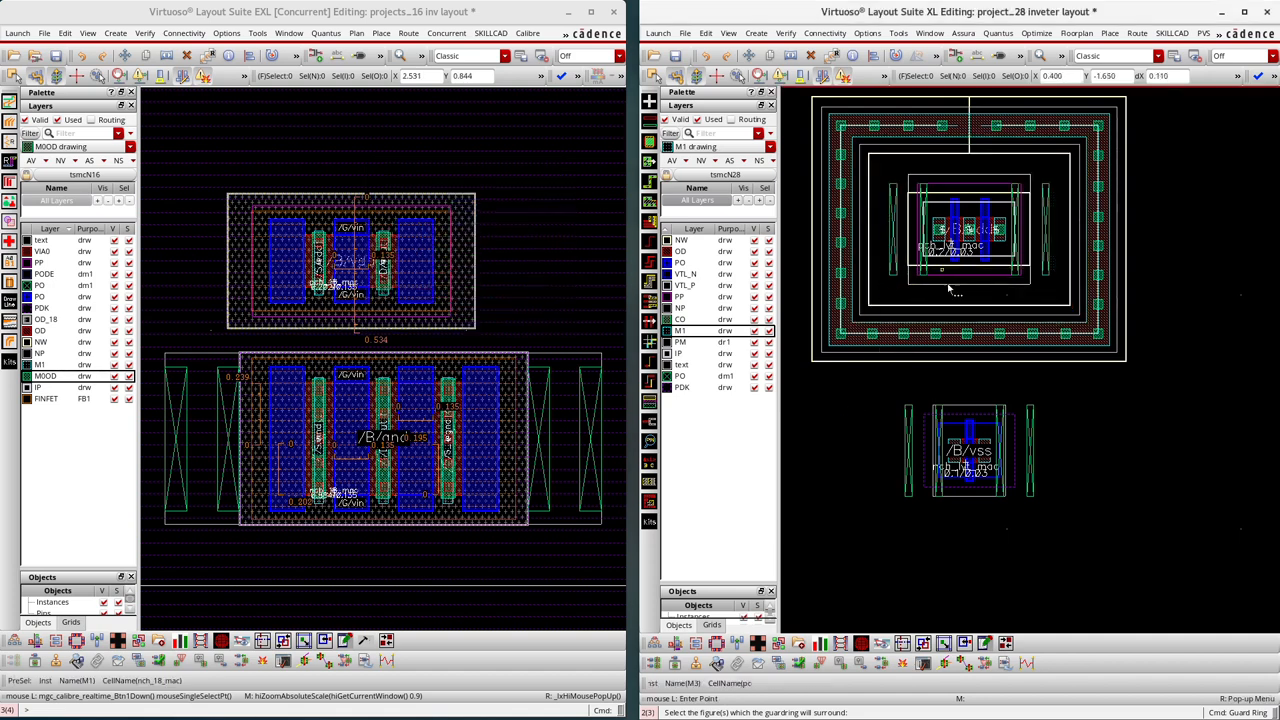
pyautogui.press('Escape')
pyautogui.scroll(-1, 1076, 410)
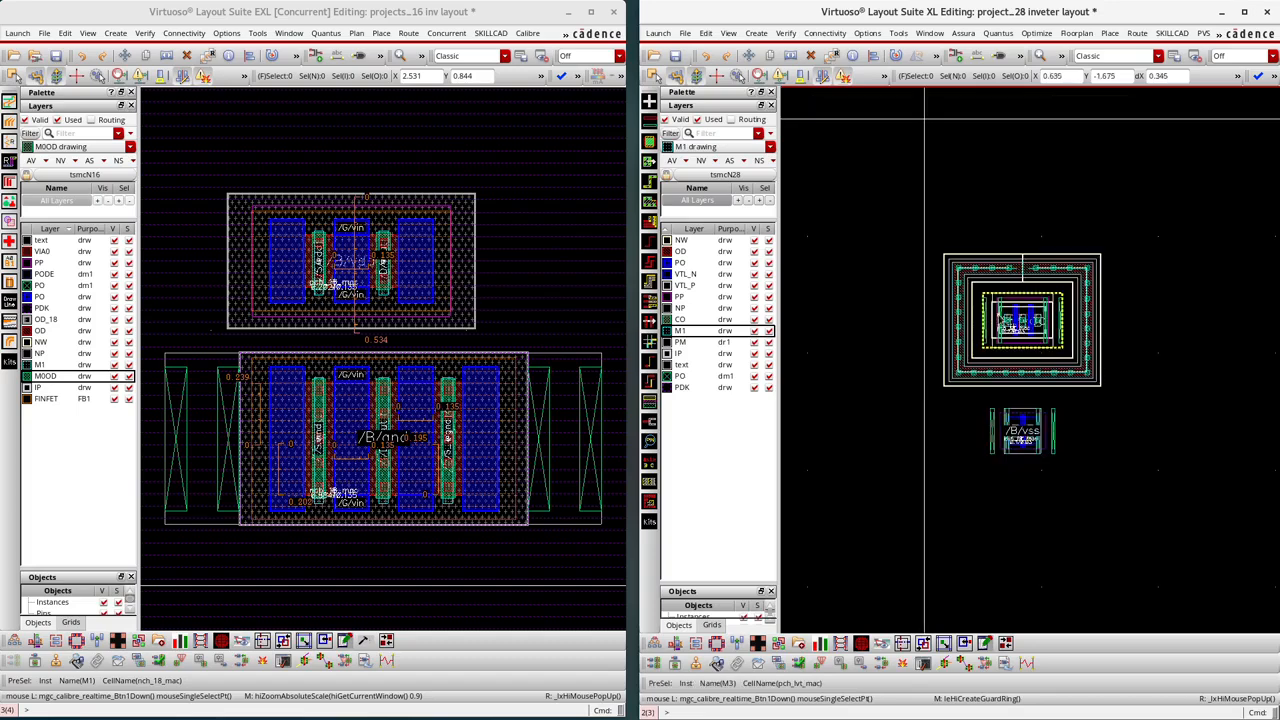
pyautogui.scroll(1, 1000, 312)
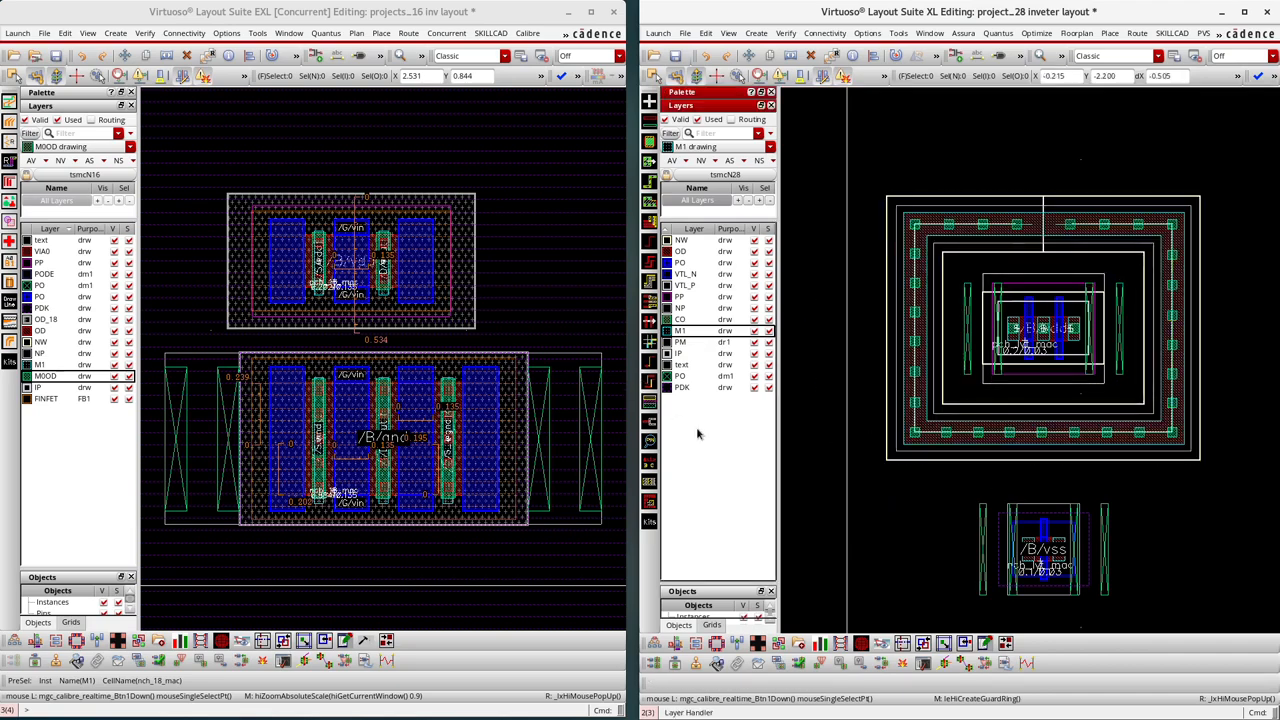
pyautogui.scroll(-1, 449, 354)
pyautogui.scroll(1, 400, 305)
# Step: Move the 16 nm pch_18_mac transistor up away from the NMOS and clear all rulers in that layout
pyautogui.click(430, 372)
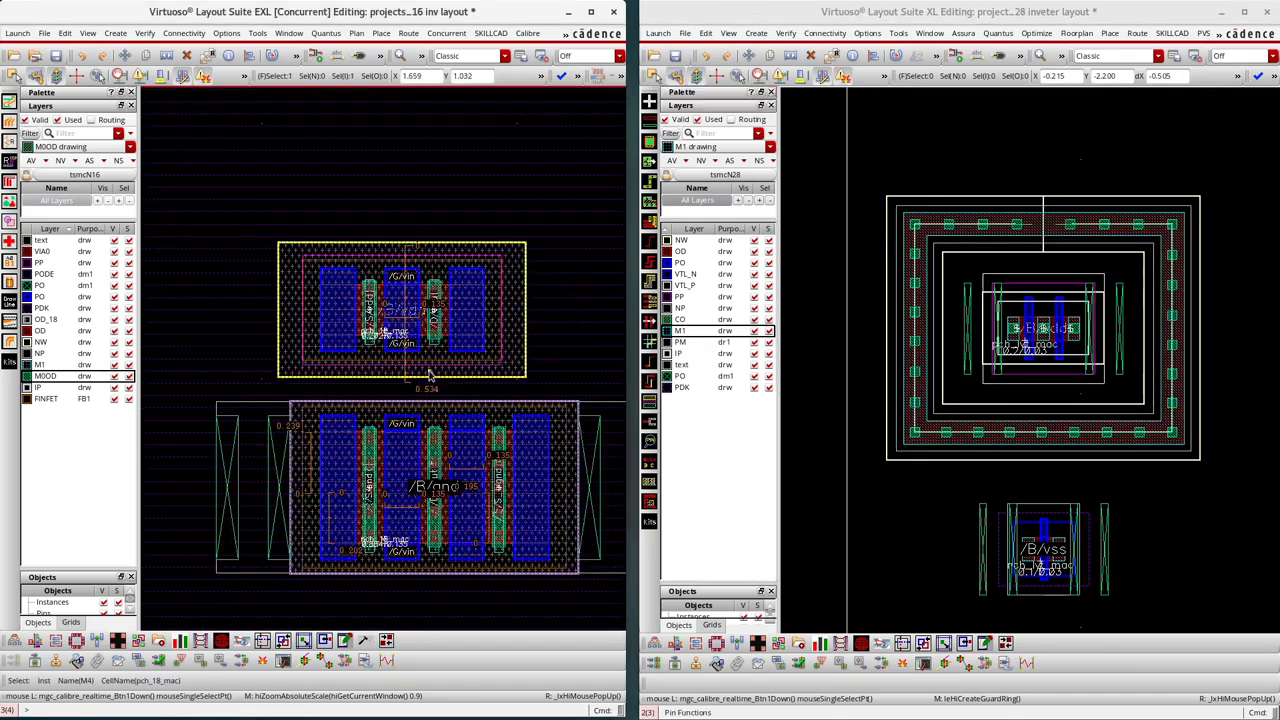
pyautogui.press('m')
pyautogui.press('Escape')
pyautogui.scroll(-1, 510, 360)
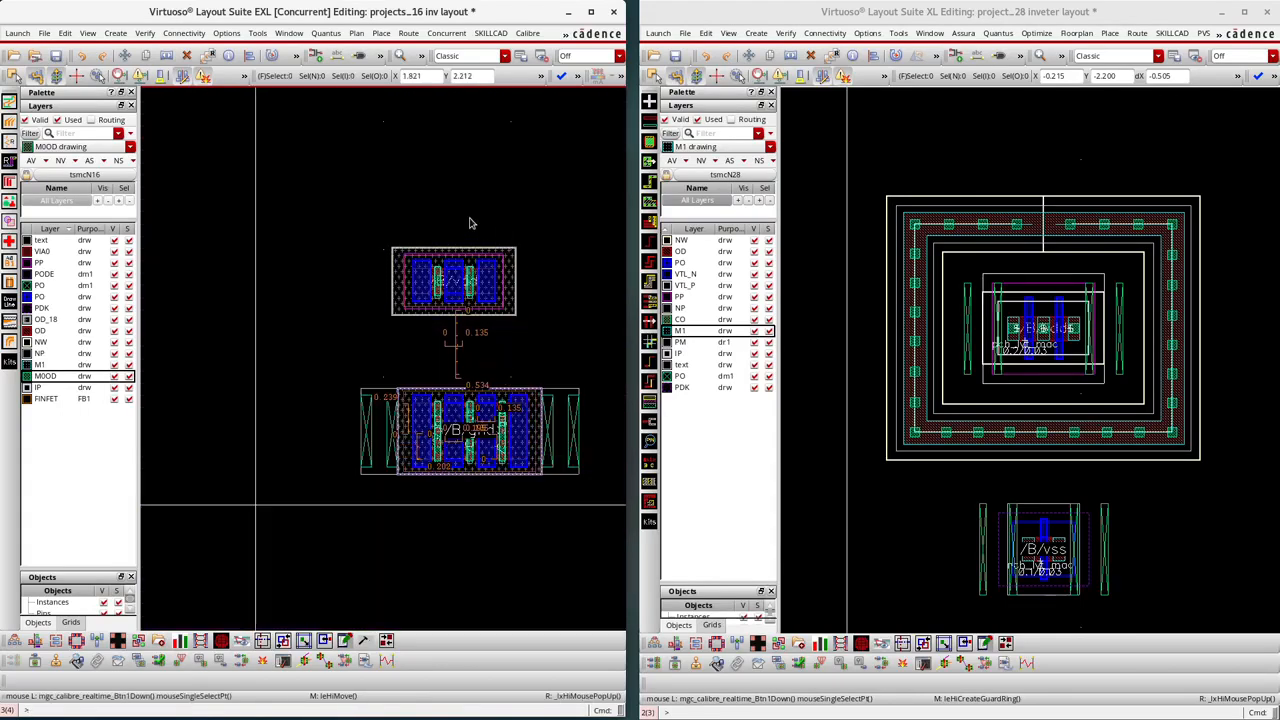
pyautogui.moveTo(576, 188); pyautogui.dragTo(290, 352)
pyautogui.hotkey('shift', 'k')
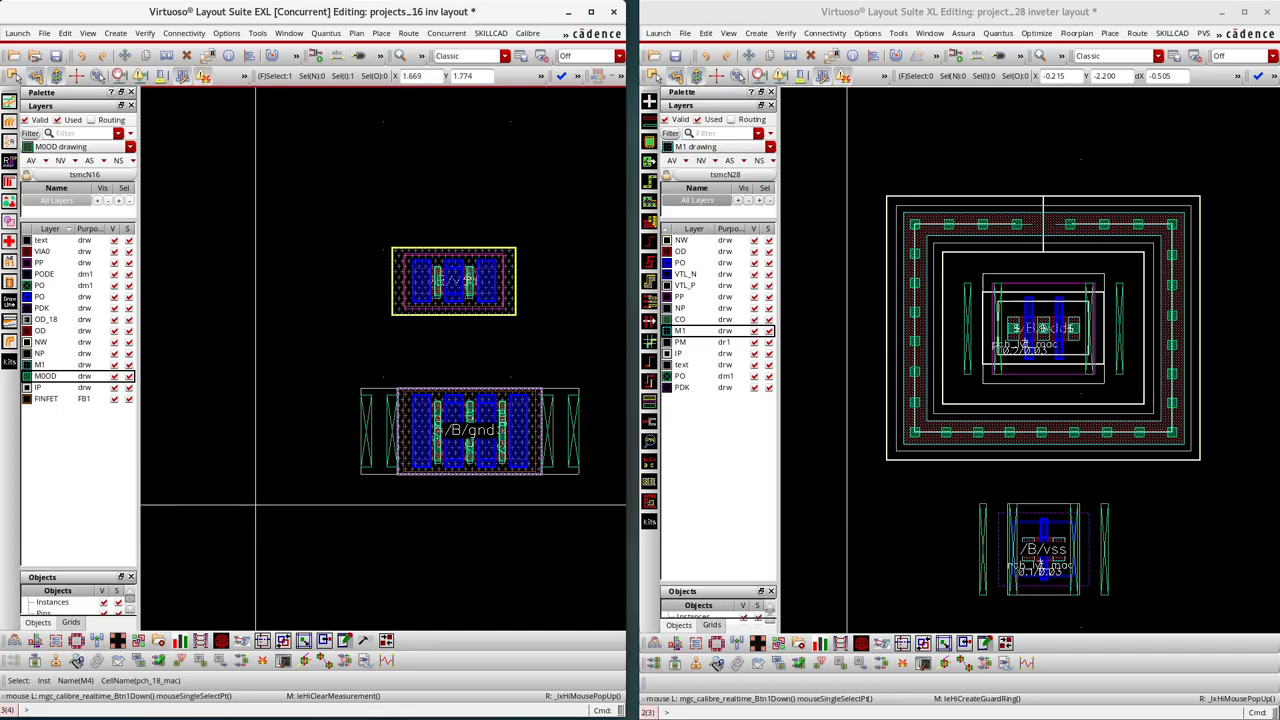
# Step: Start a fluid guard ring for the 16 nm pch_18_mac transistor and show its creation options
pyautogui.moveTo(568, 197); pyautogui.dragTo(371, 366)
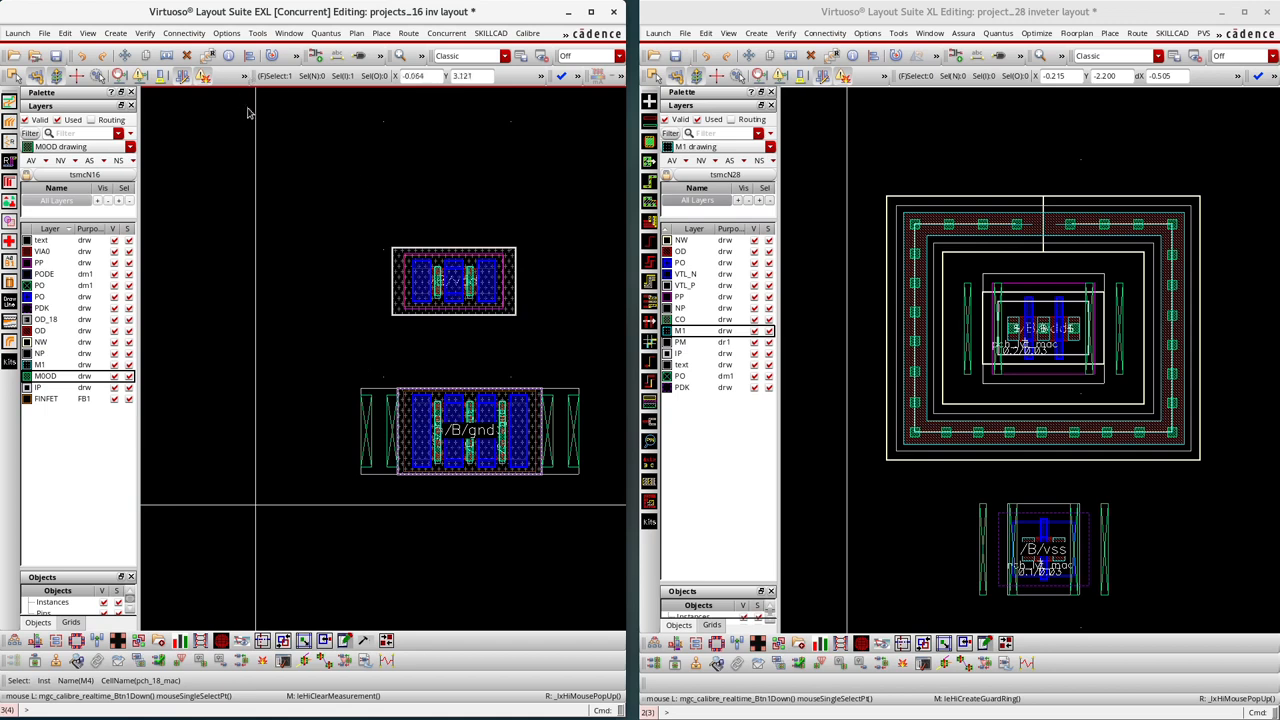
pyautogui.click(115, 33)
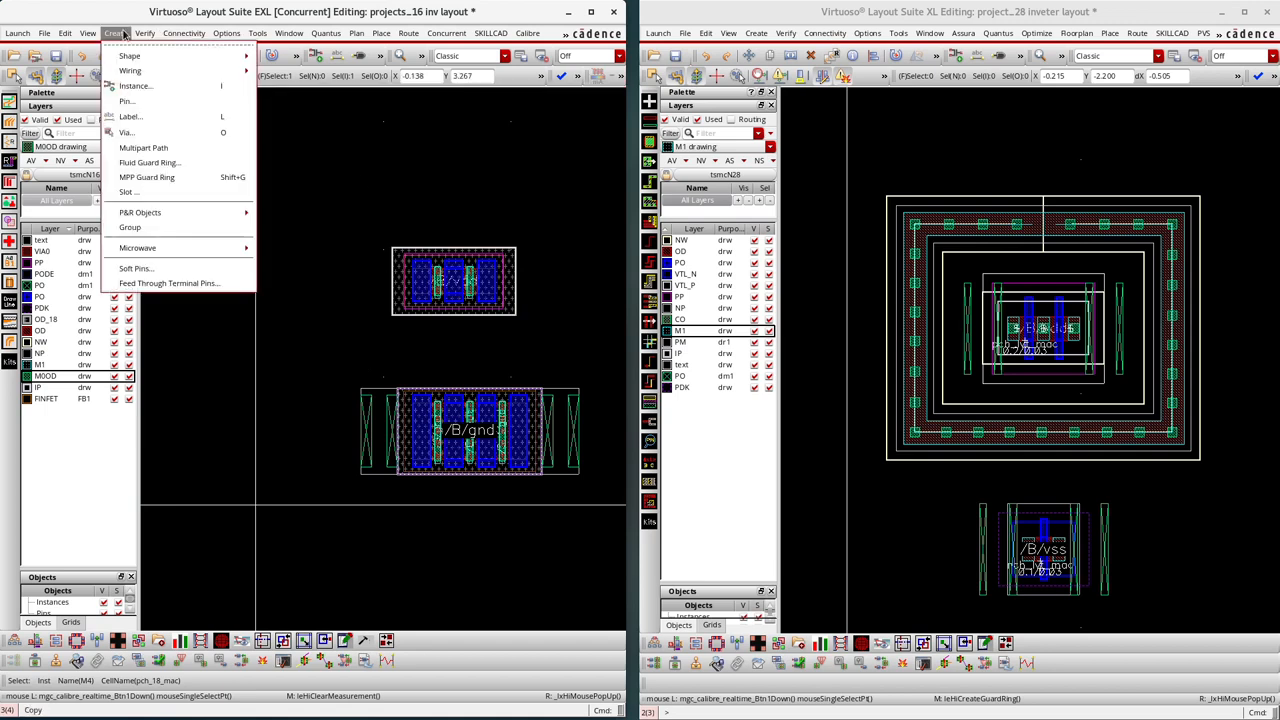
pyautogui.click(170, 170)
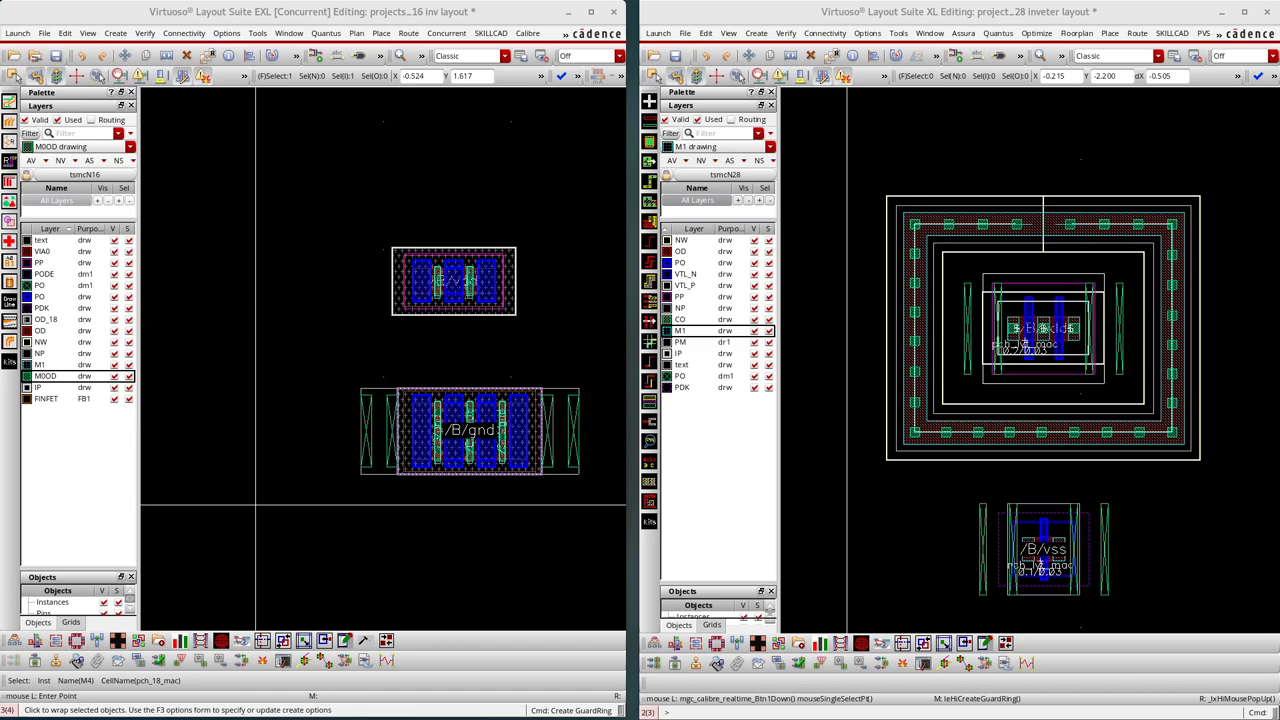
pyautogui.press('F3')
pyautogui.moveTo(207, 16); pyautogui.dragTo(231, 141)
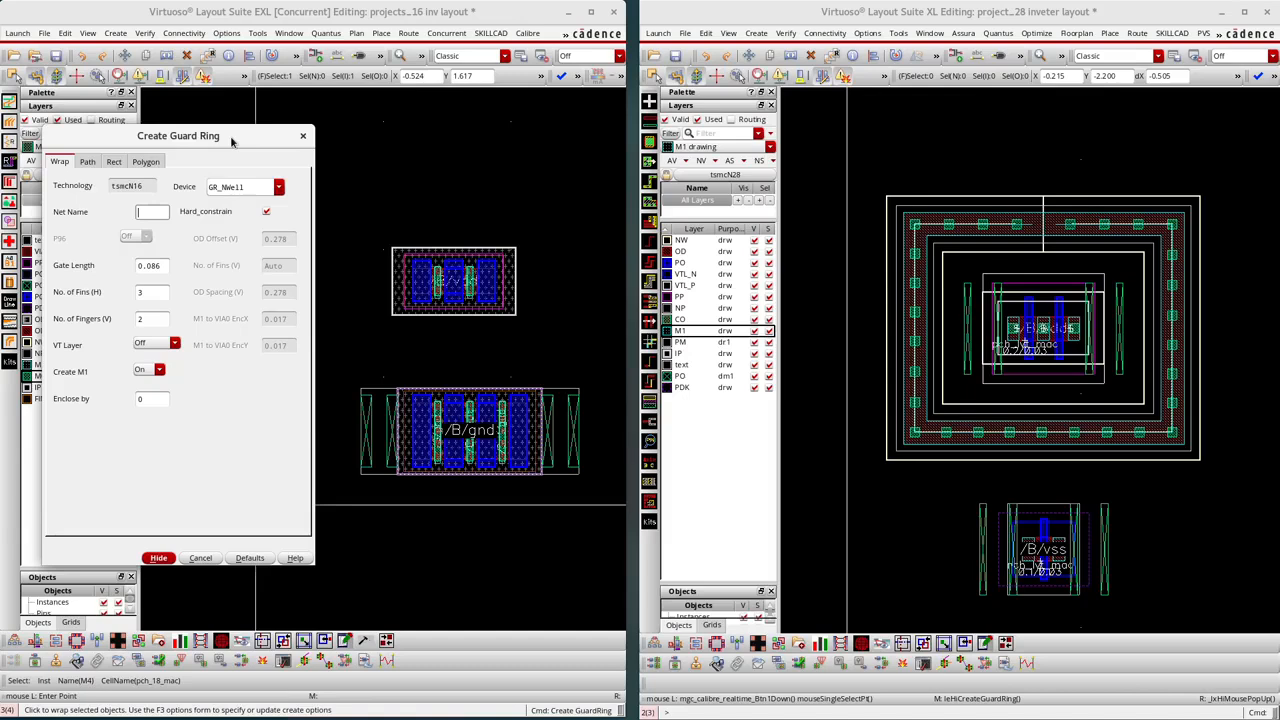
# Step: Review the 16 nm guard ring's creation modes and available devices, keeping GR_NWell as the device
pyautogui.click(114, 162)
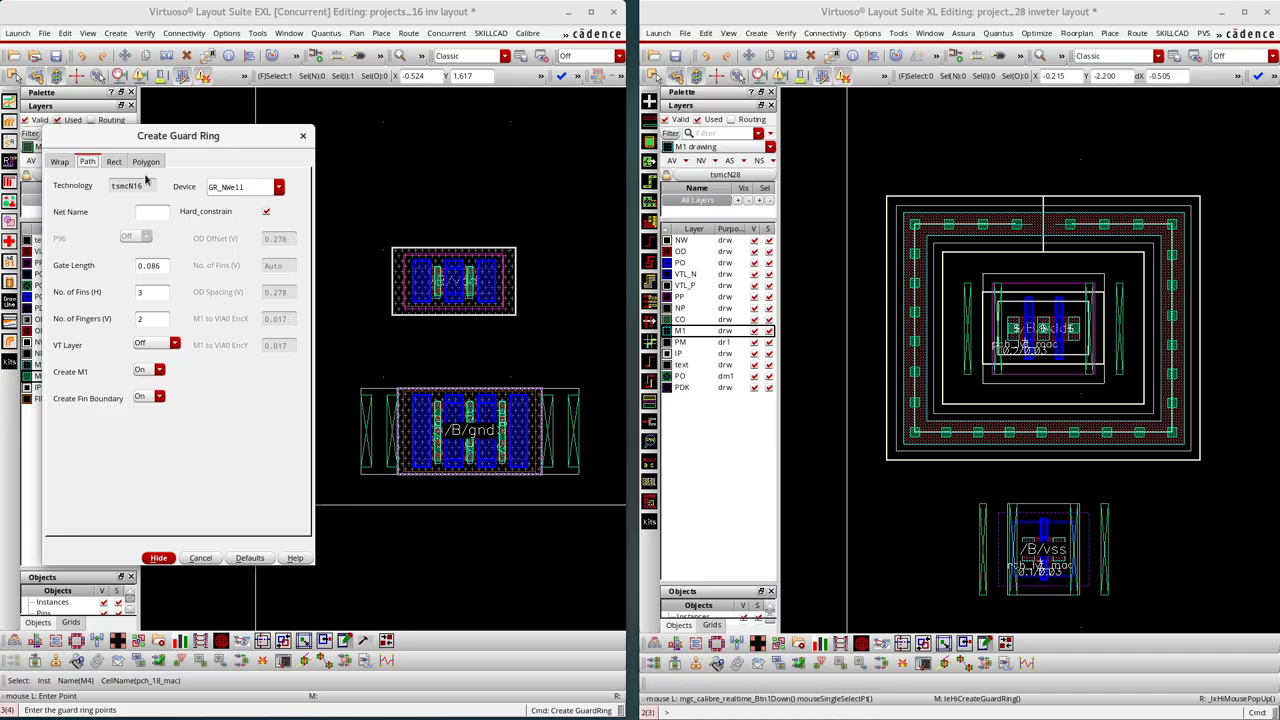
pyautogui.click(147, 162)
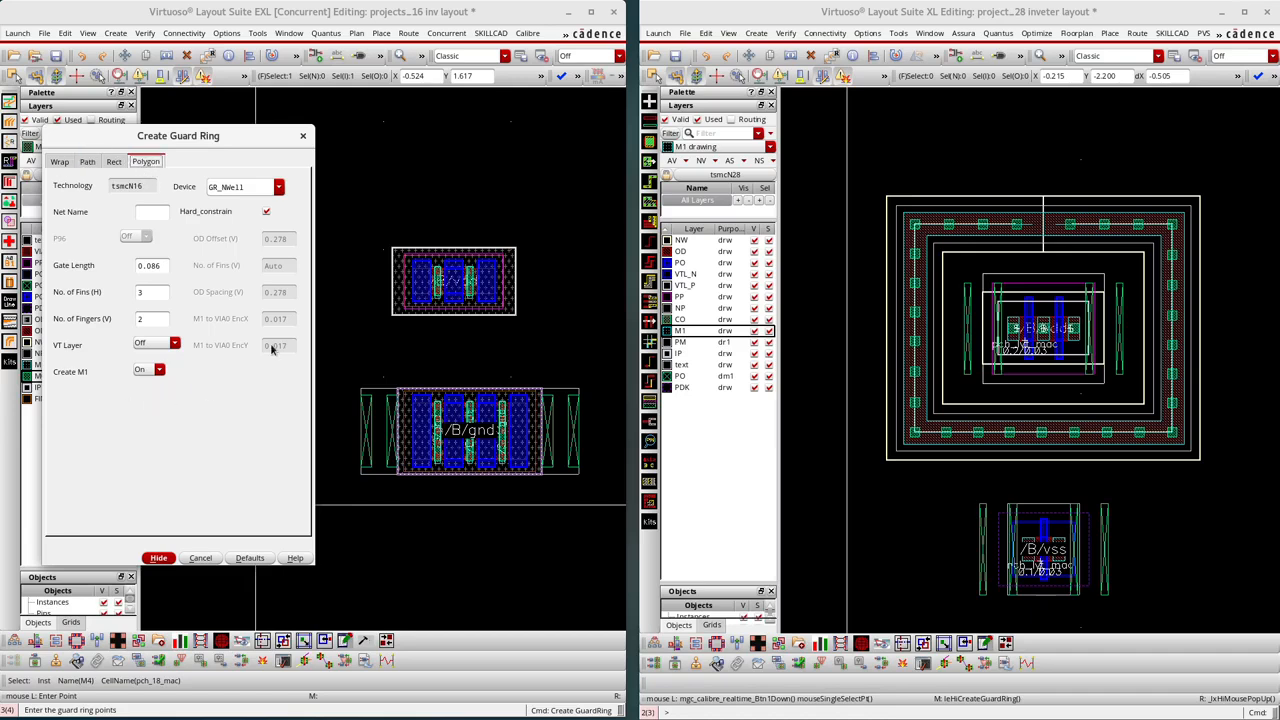
pyautogui.click(60, 162)
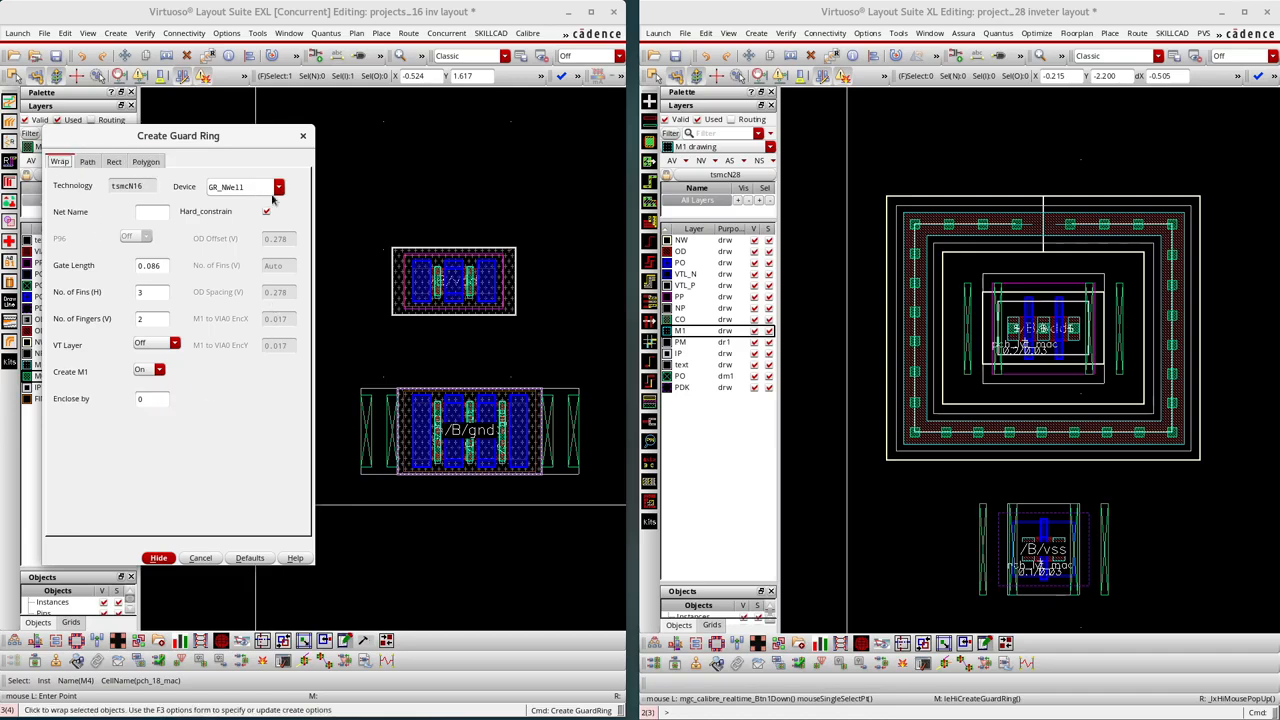
pyautogui.click(280, 189)
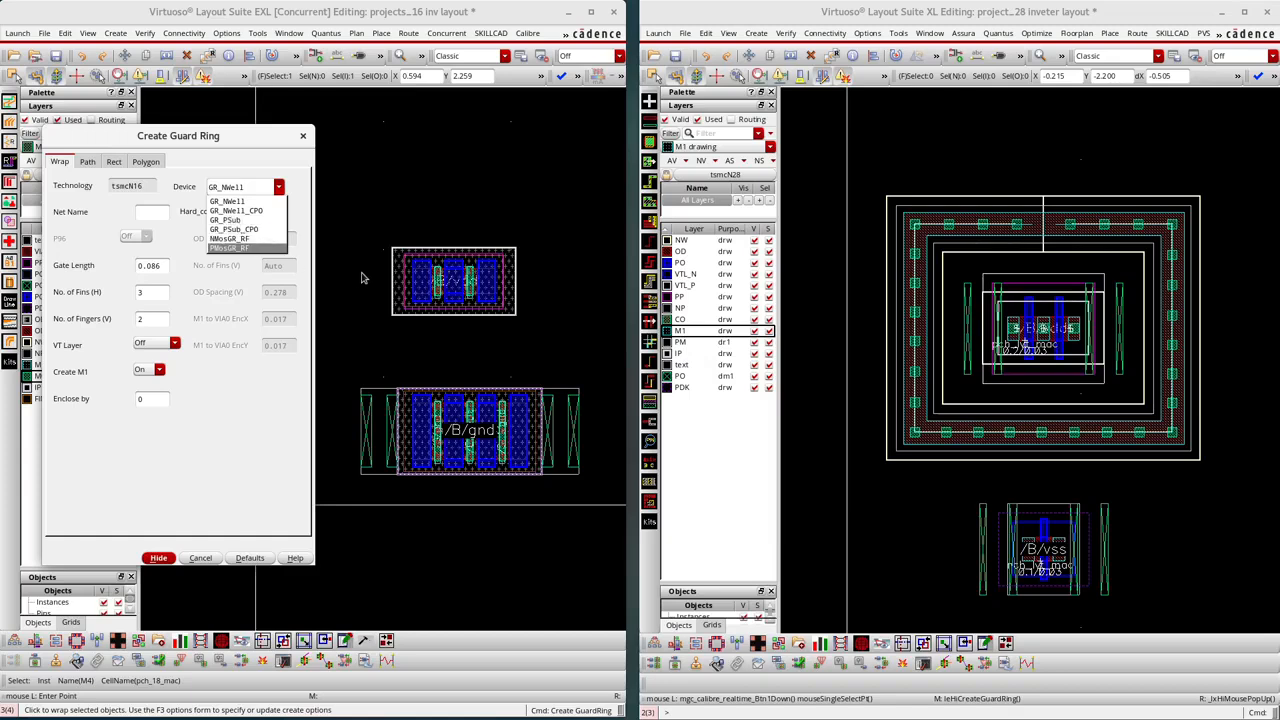
pyautogui.click(240, 204)
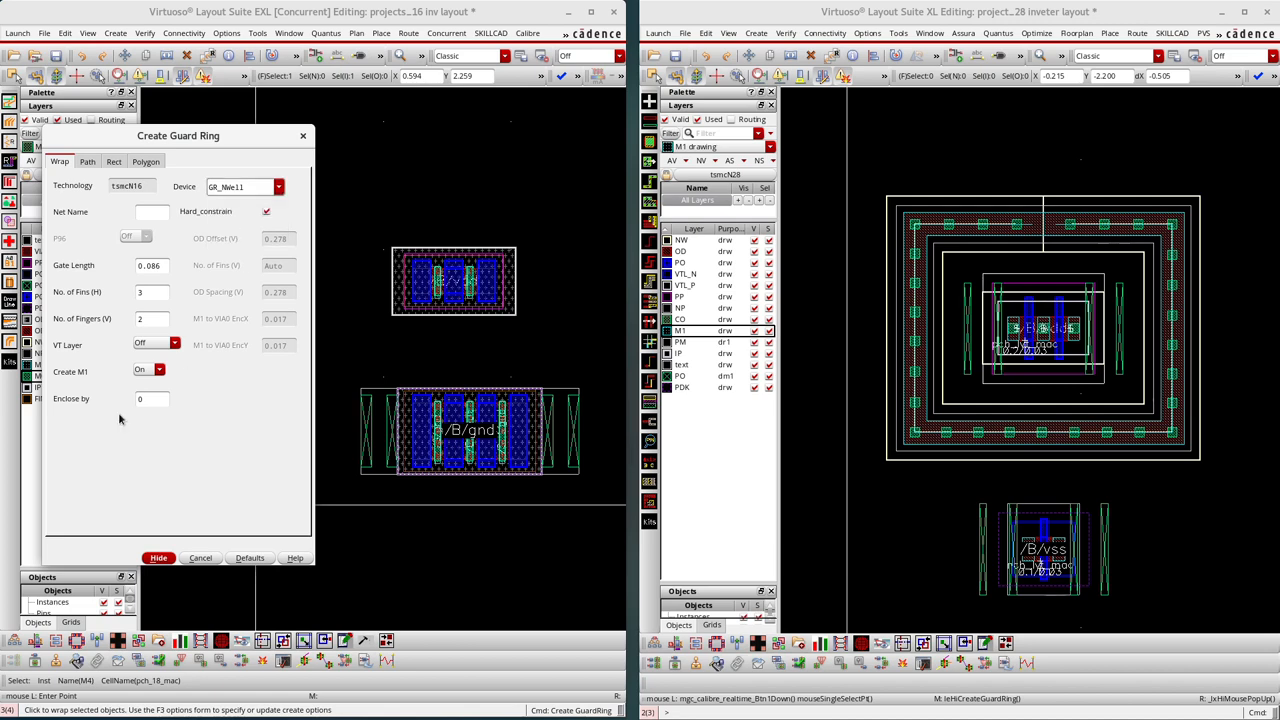
# Step: Switch the 16 nm guard ring to Path mode and review its settings, keeping Create M1 on and VT Layer off
pyautogui.click(87, 162)
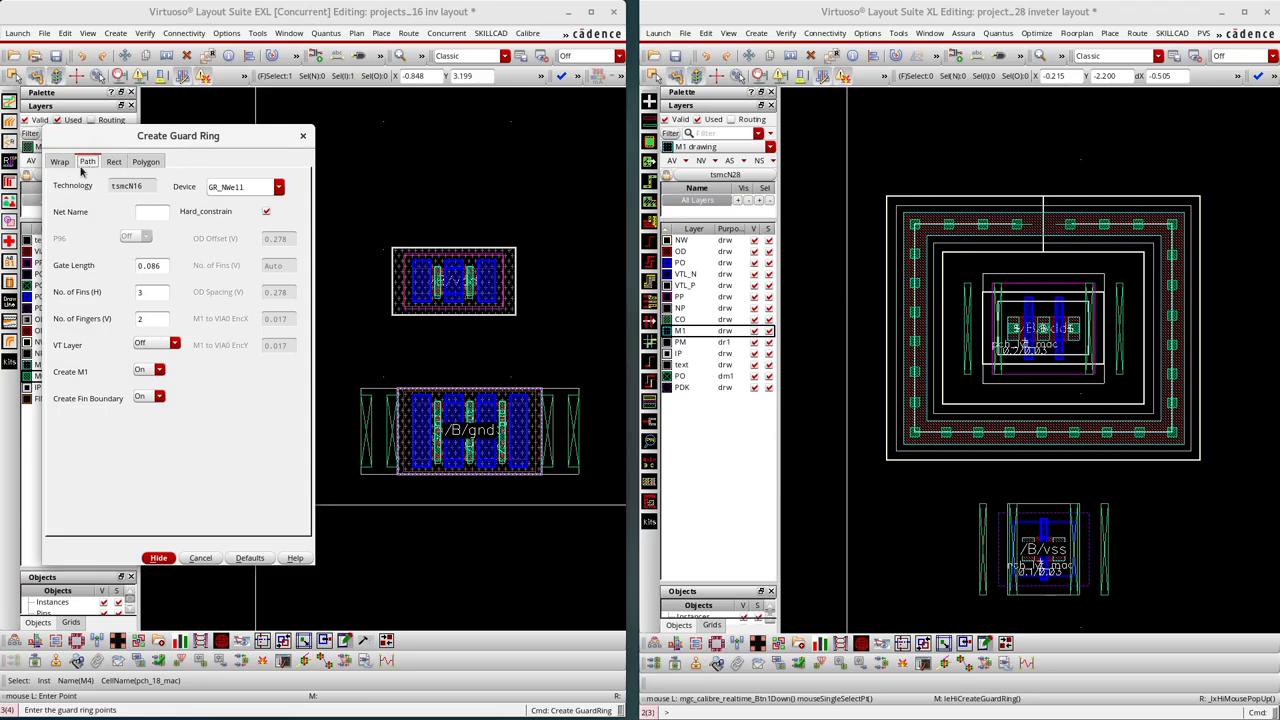
pyautogui.click(60, 164)
pyautogui.click(88, 162)
pyautogui.click(158, 370)
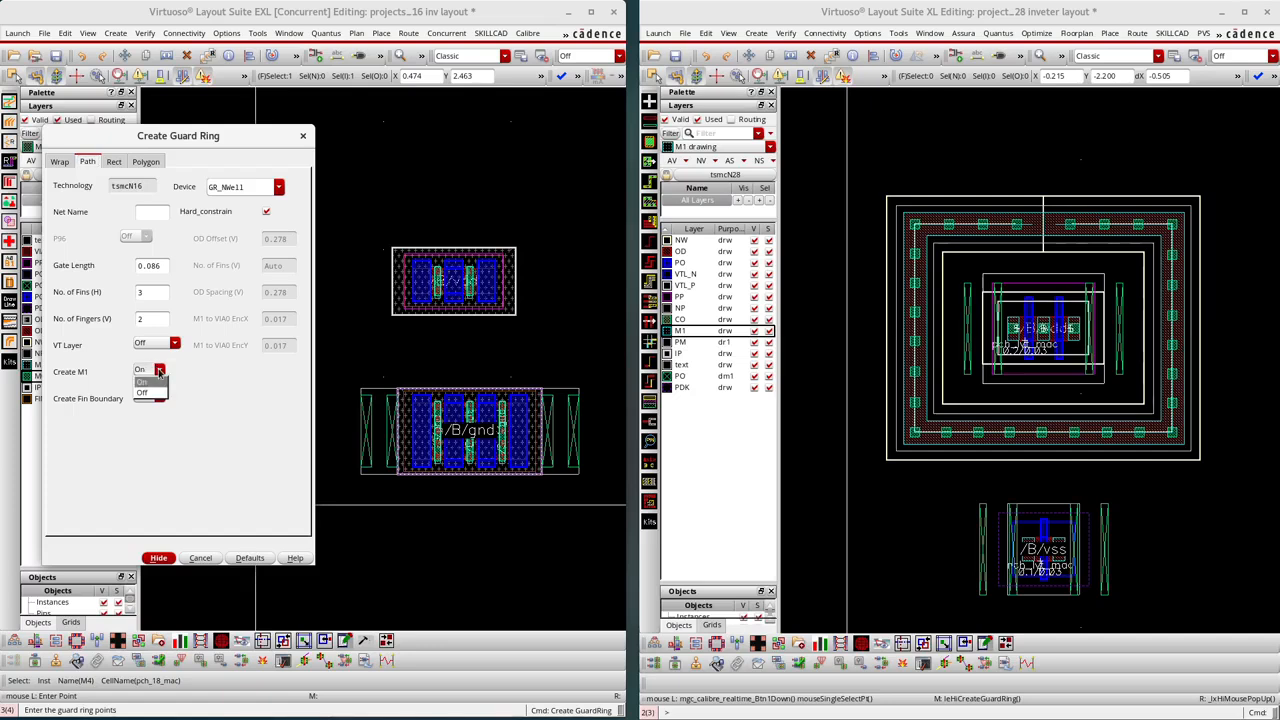
pyautogui.click(158, 371)
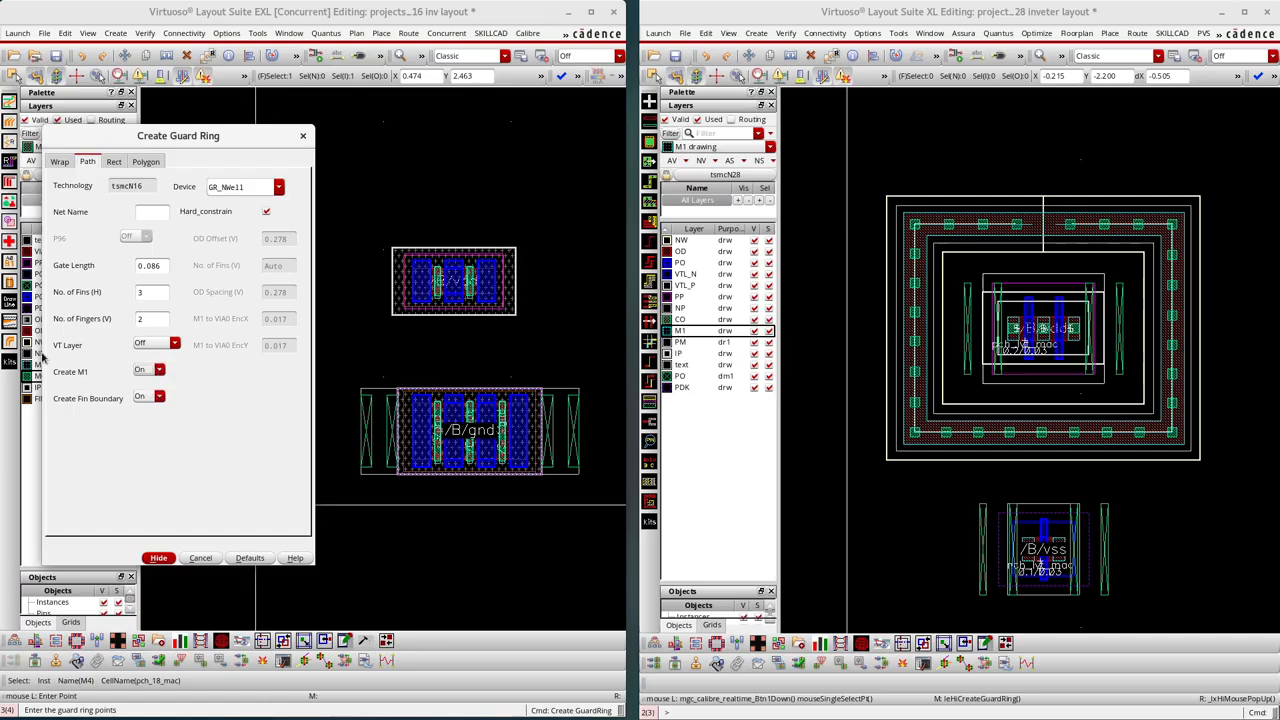
pyautogui.click(174, 344)
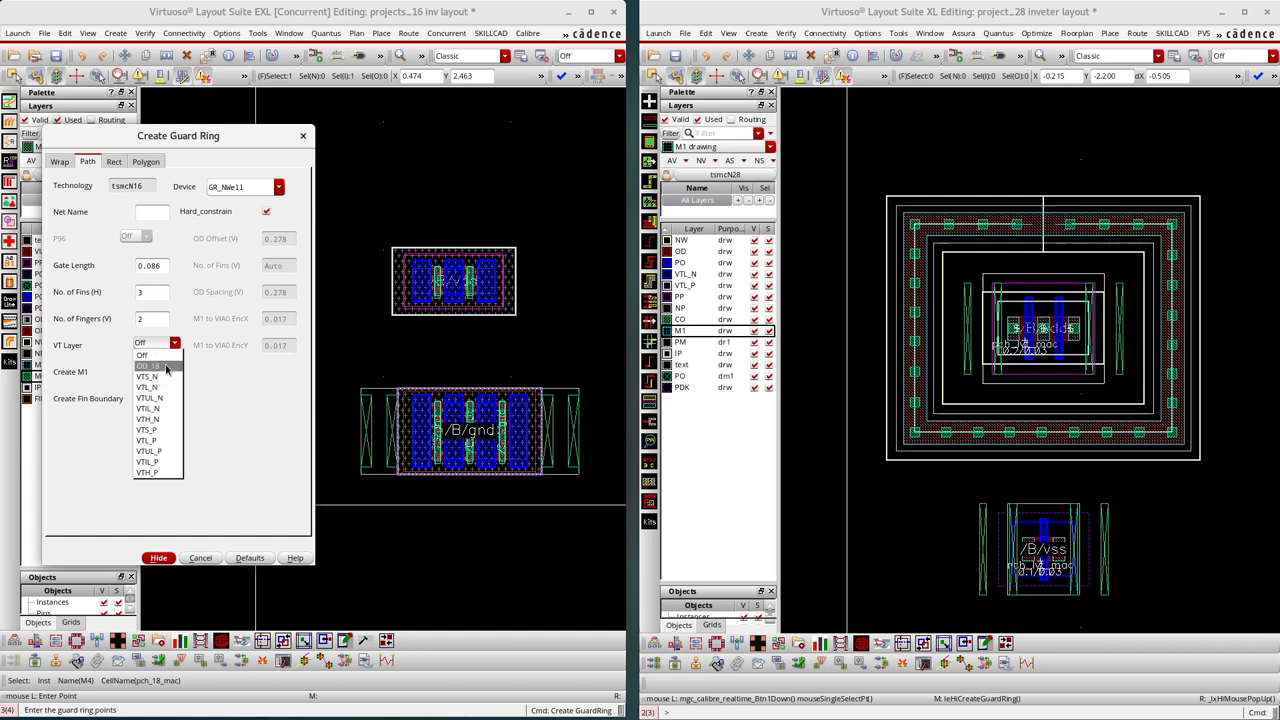
pyautogui.click(165, 357)
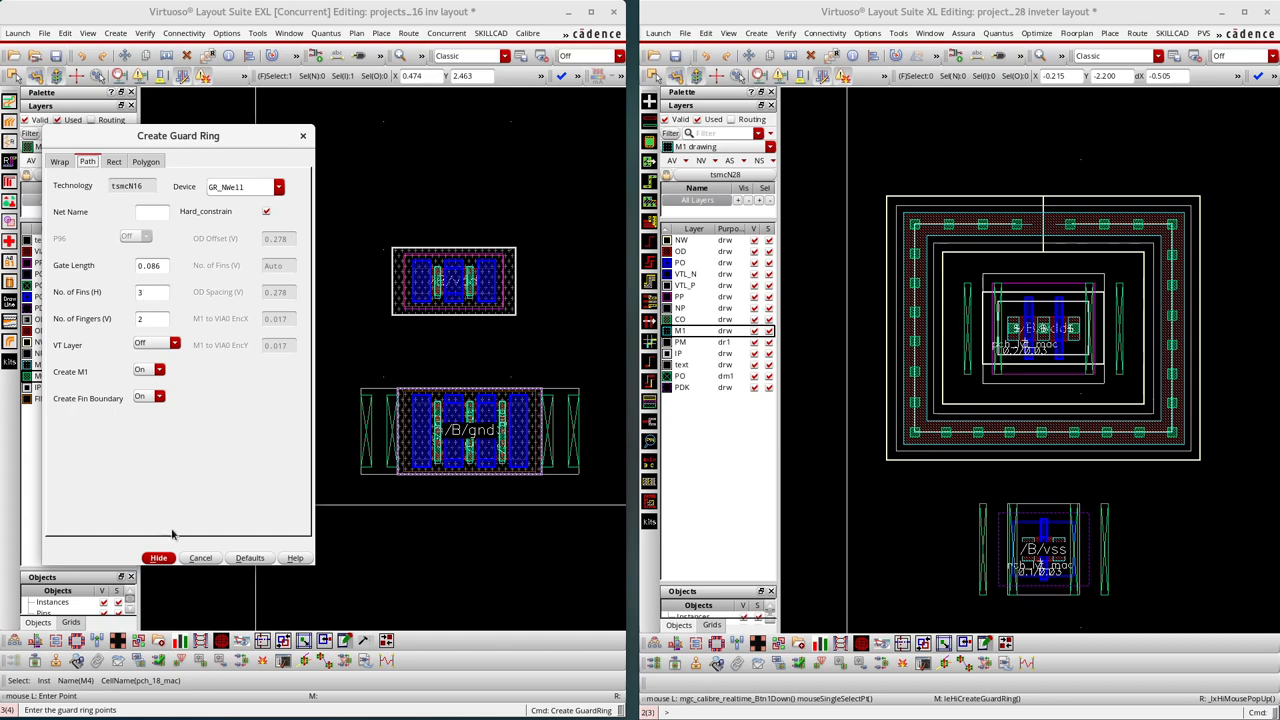
# Step: Draw an L-shaped GR_NWell guard ring path above and along the right side of the 16 nm pch_18_mac transistor
pyautogui.click(159, 557)
pyautogui.click(366, 212)
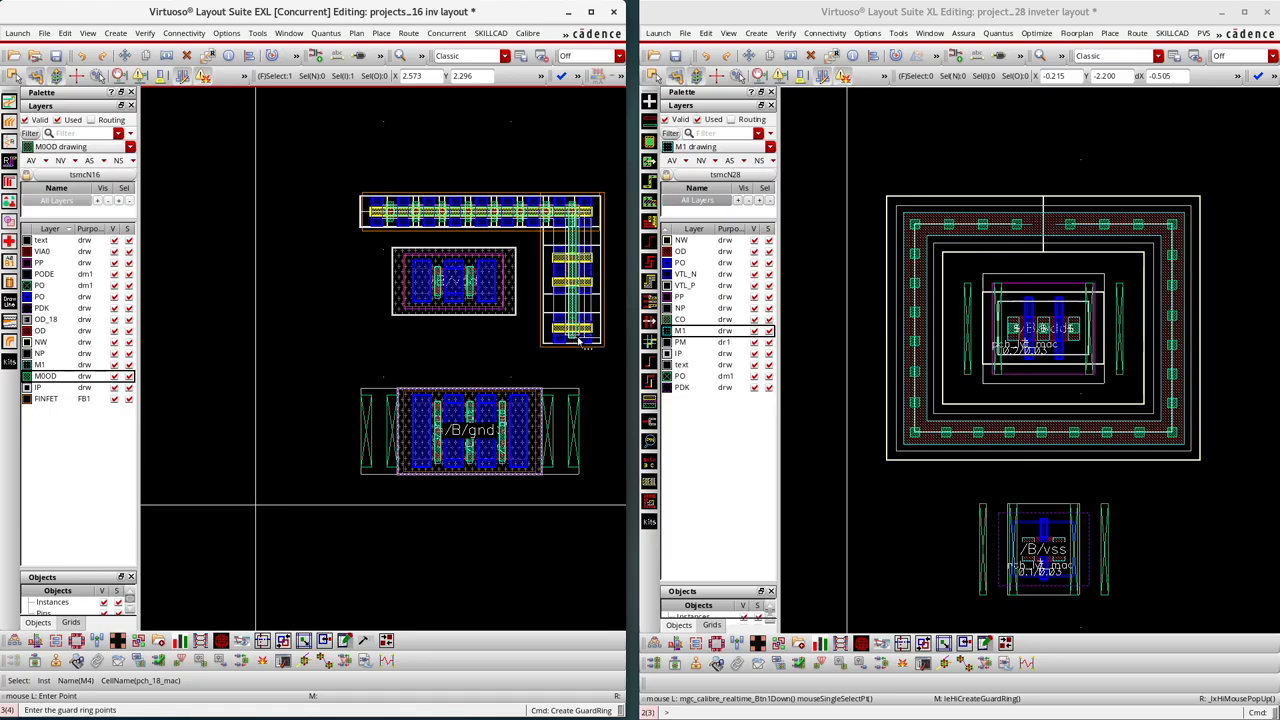
pyautogui.doubleClick(580, 340)
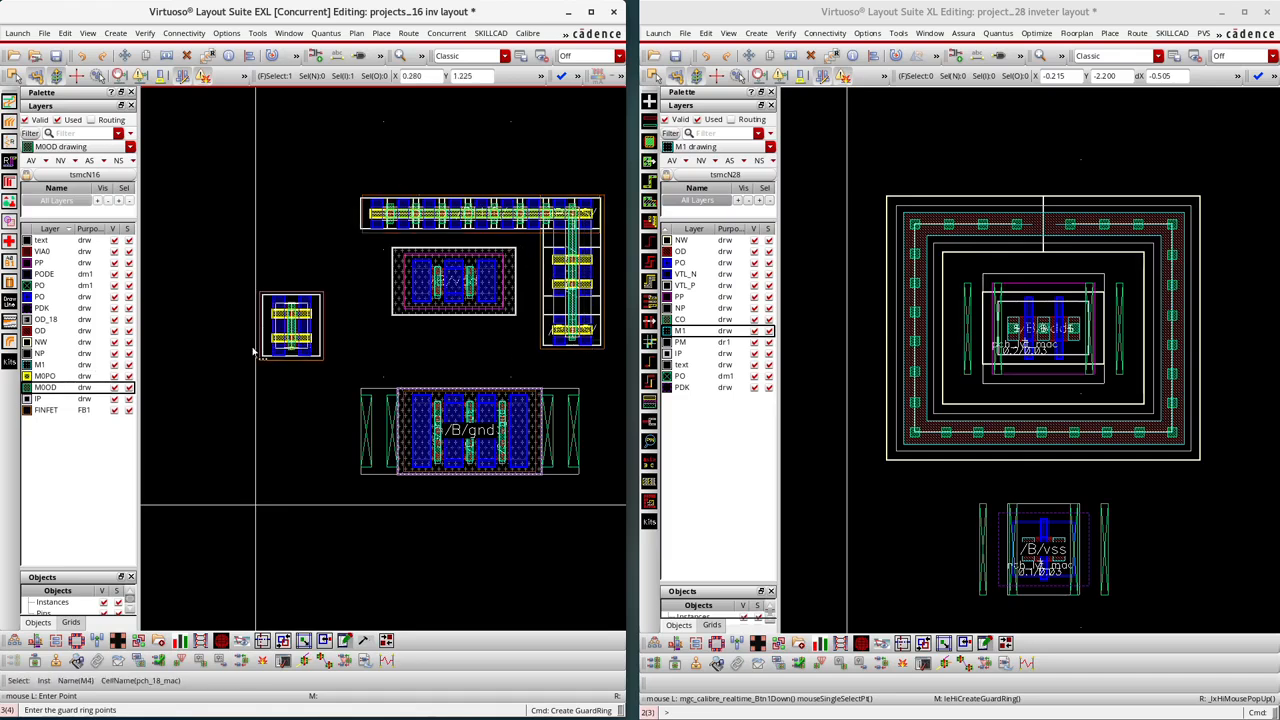
pyautogui.press('Escape')
pyautogui.press('f')
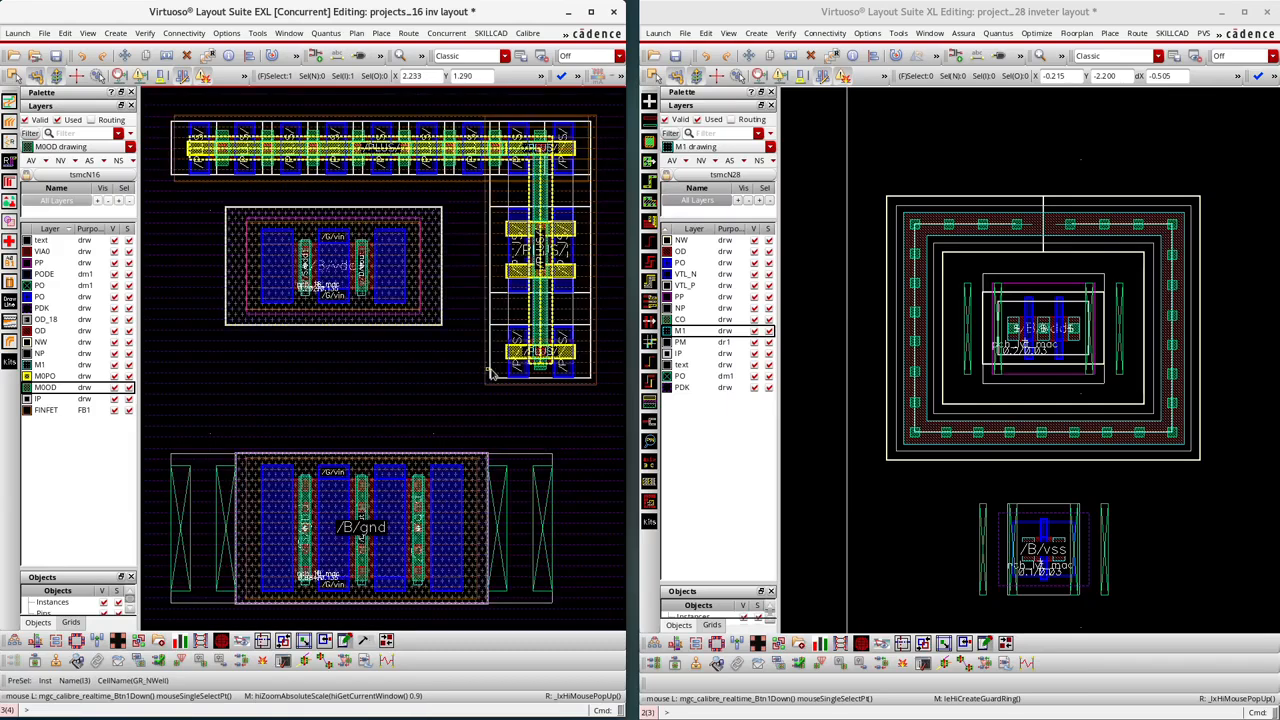
# Step: Select the guard ring around the 28 nm pch_lvt_mac to compare it with the 16 nm guard ring
pyautogui.click(884, 197)
pyautogui.click(888, 158)
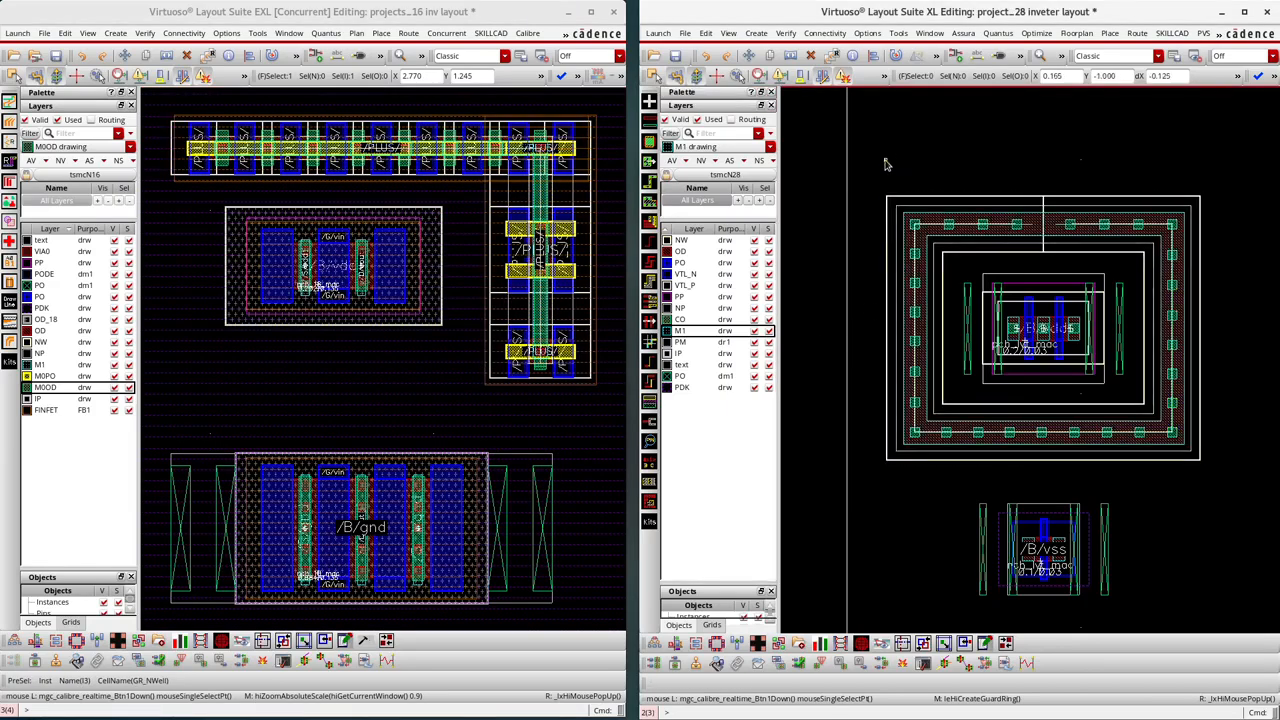
pyautogui.click(918, 258)
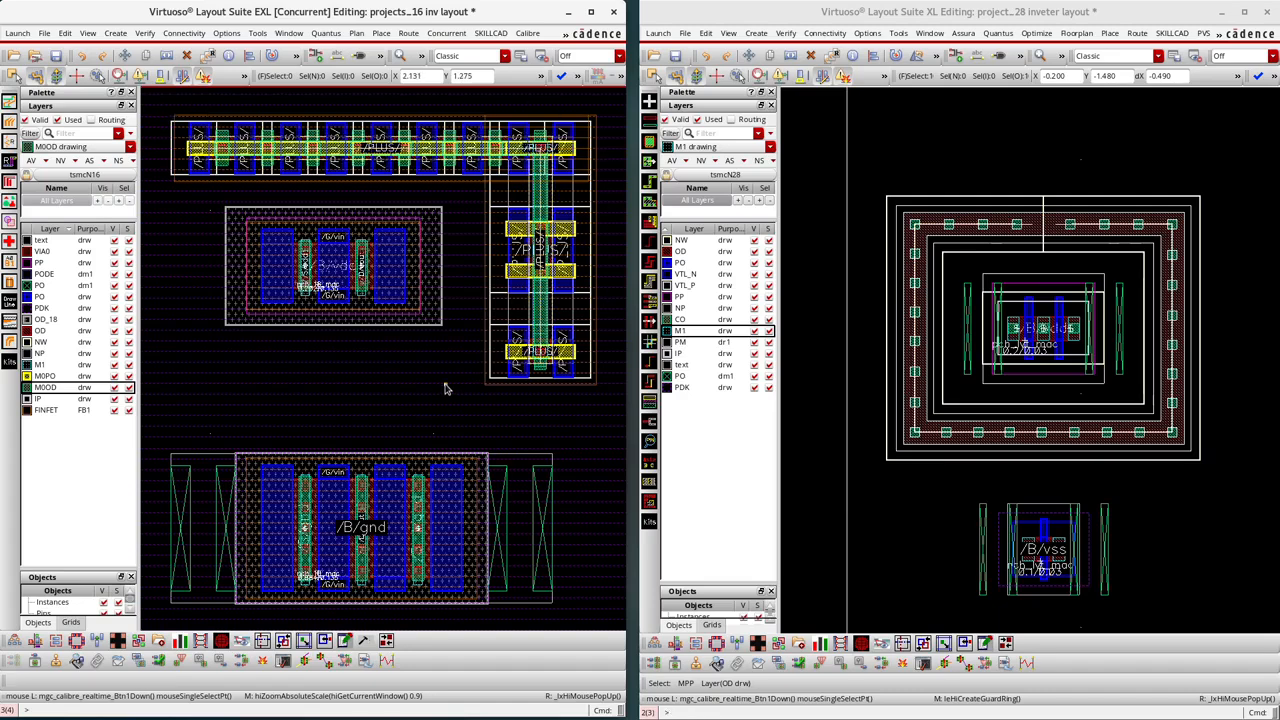
# Step: Isolate the M0PO and PO layers in the 16 nm layout to examine the guard ring's poly contacts
pyautogui.scroll(1, 486, 301)
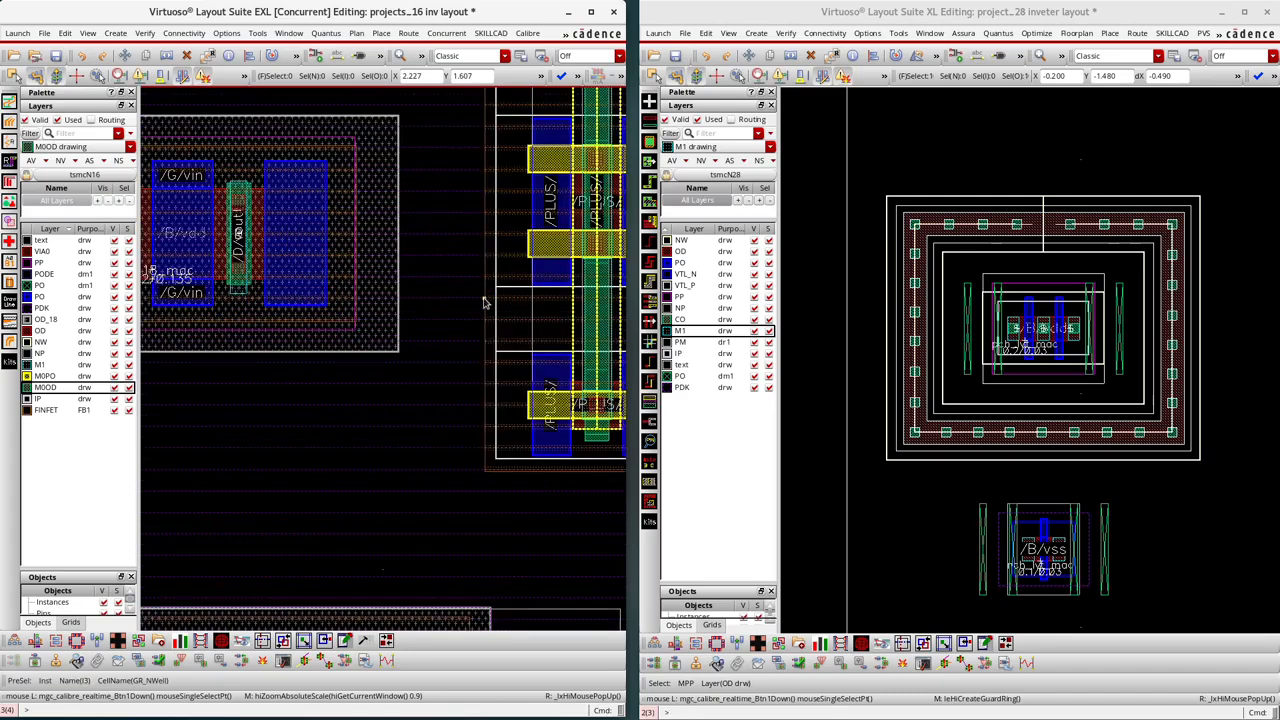
pyautogui.scroll(-1, 403, 343)
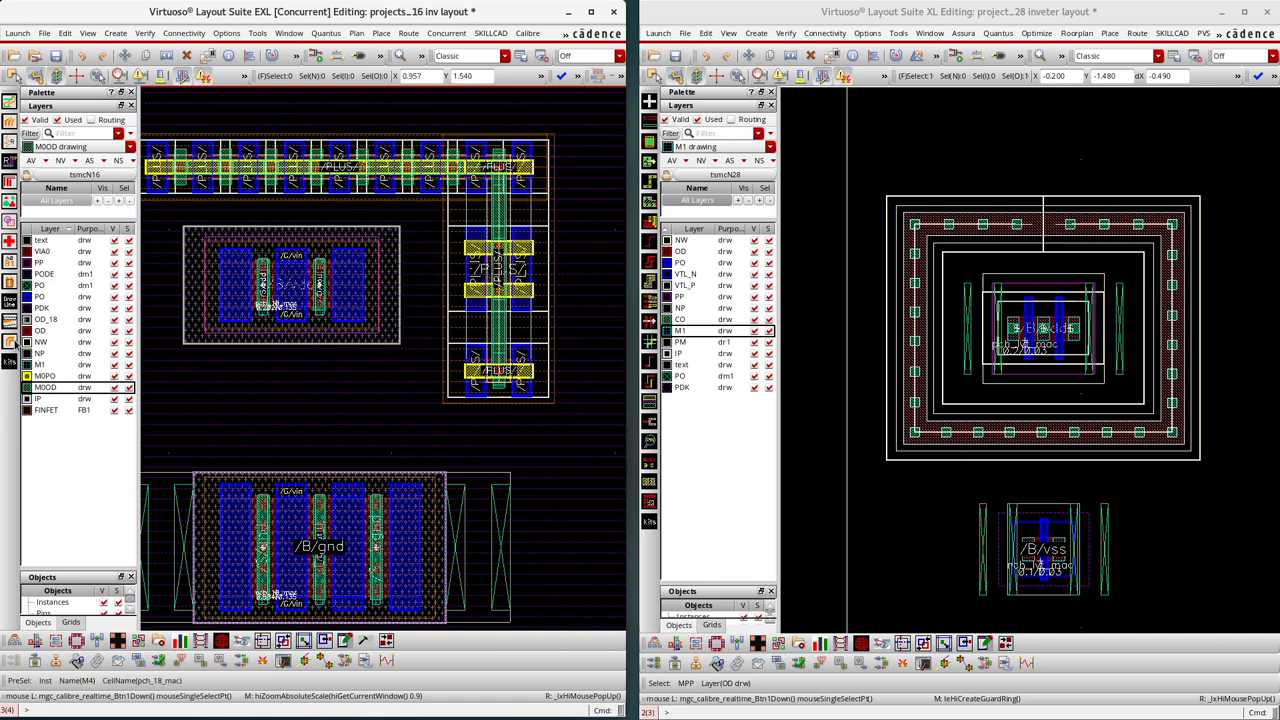
pyautogui.click(48, 376)
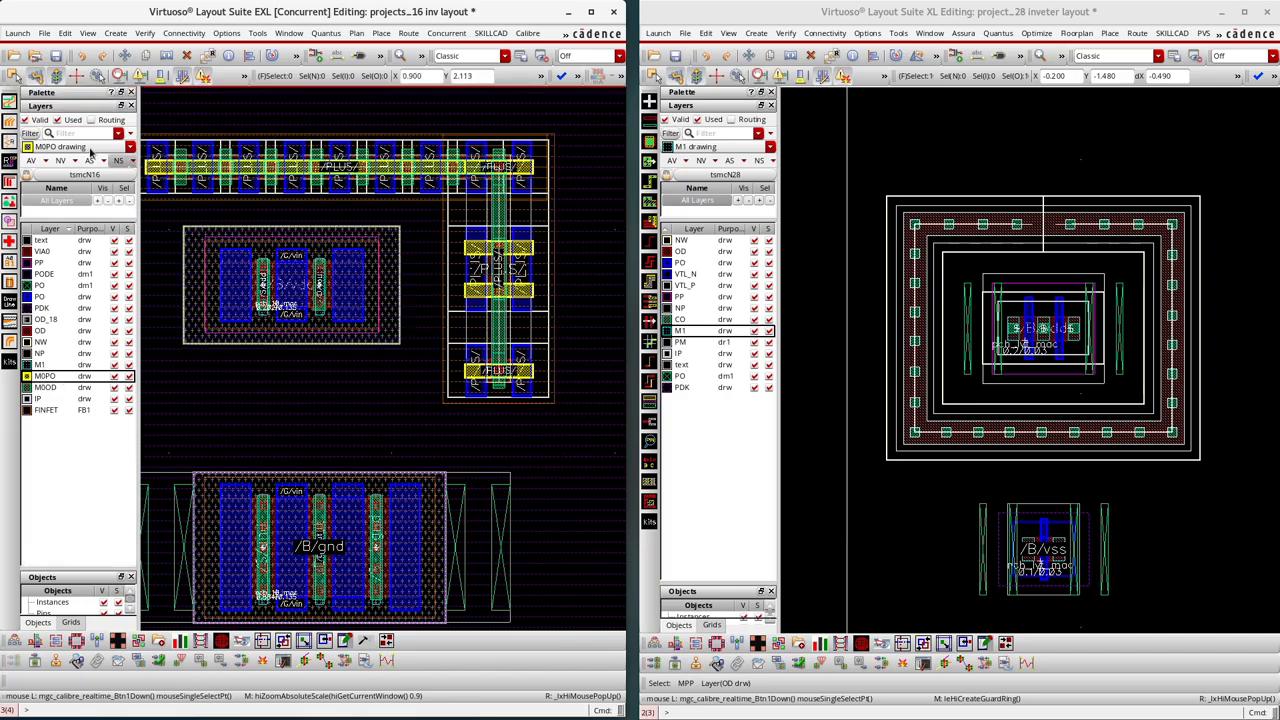
pyautogui.click(60, 162)
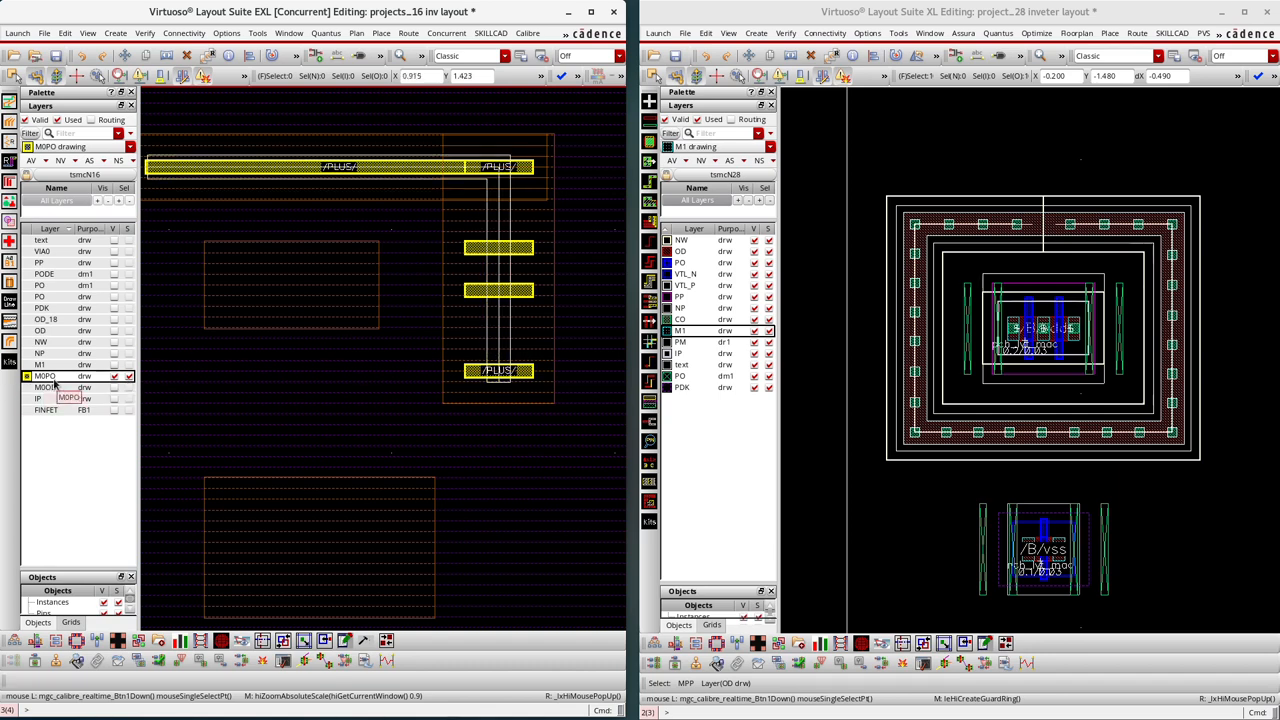
pyautogui.click(114, 296)
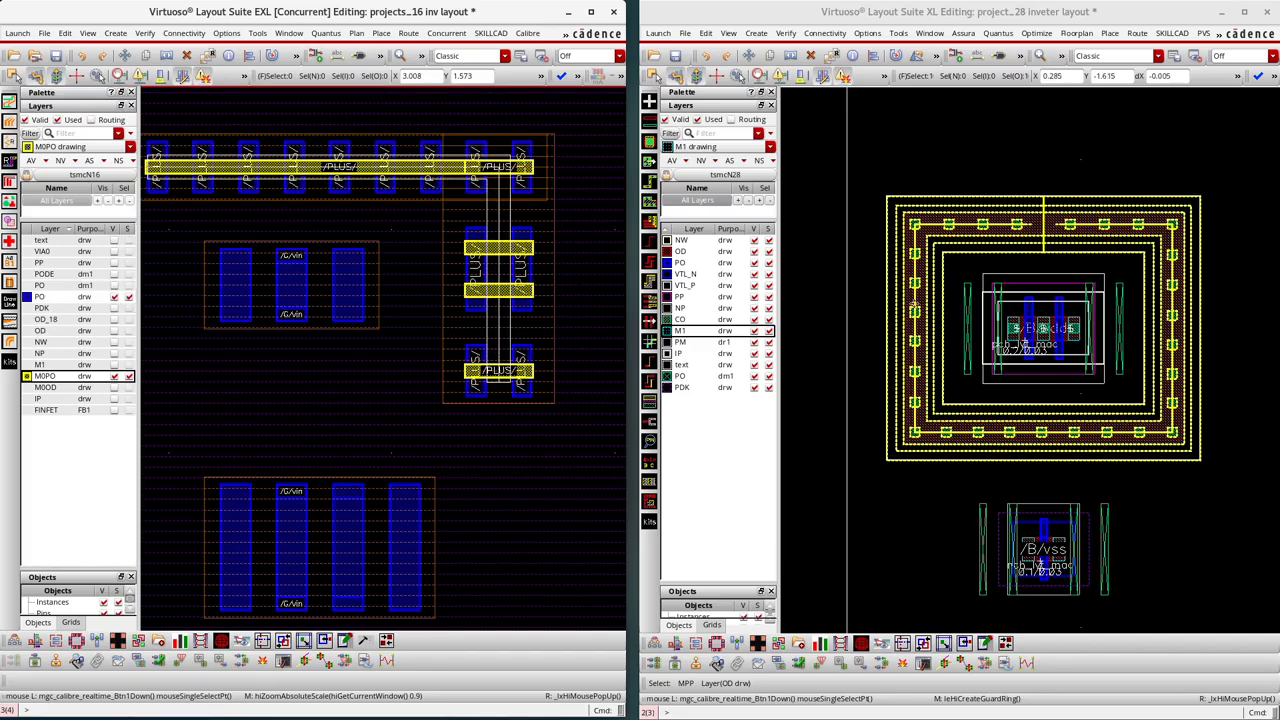
# Step: Examine the 16 nm guard ring's horizontal and vertical sections with their M0PO strips and poly, comparing them with the 28 nm guard ring
pyautogui.click(868, 268)
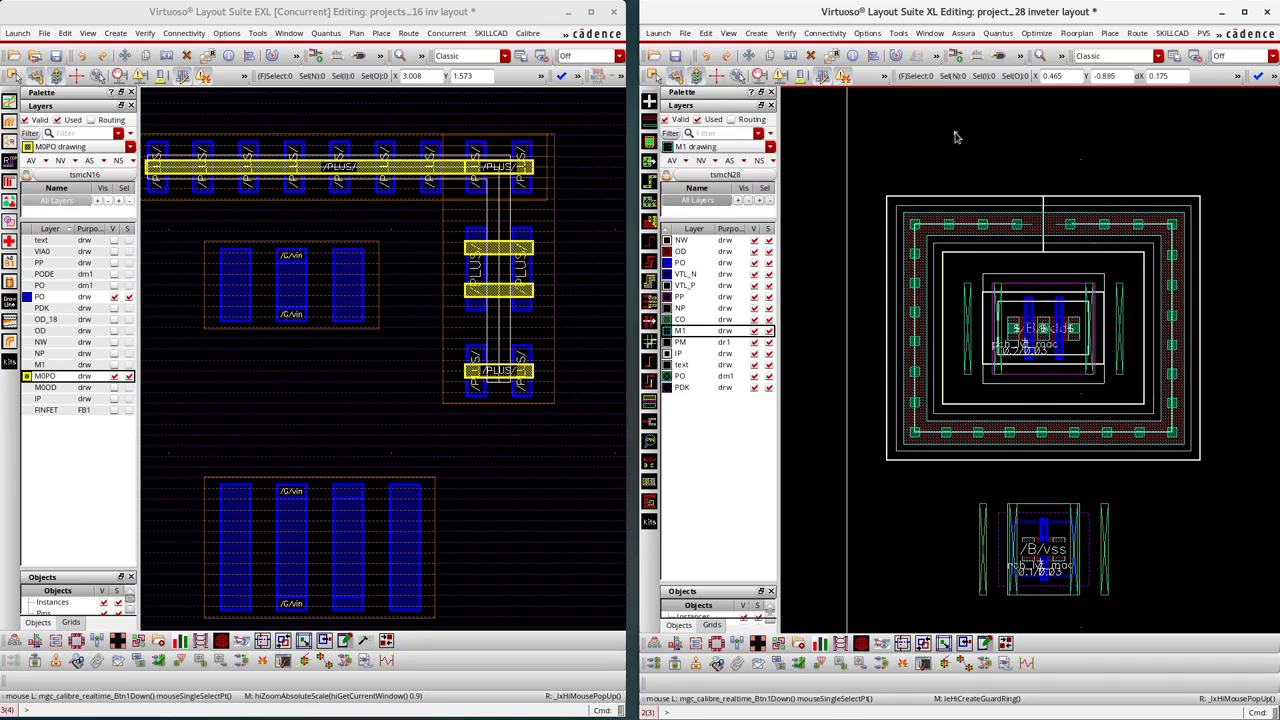
pyautogui.keyDown('ctrl'); pyautogui.scroll(-3, 432, 321); pyautogui.keyUp('ctrl')
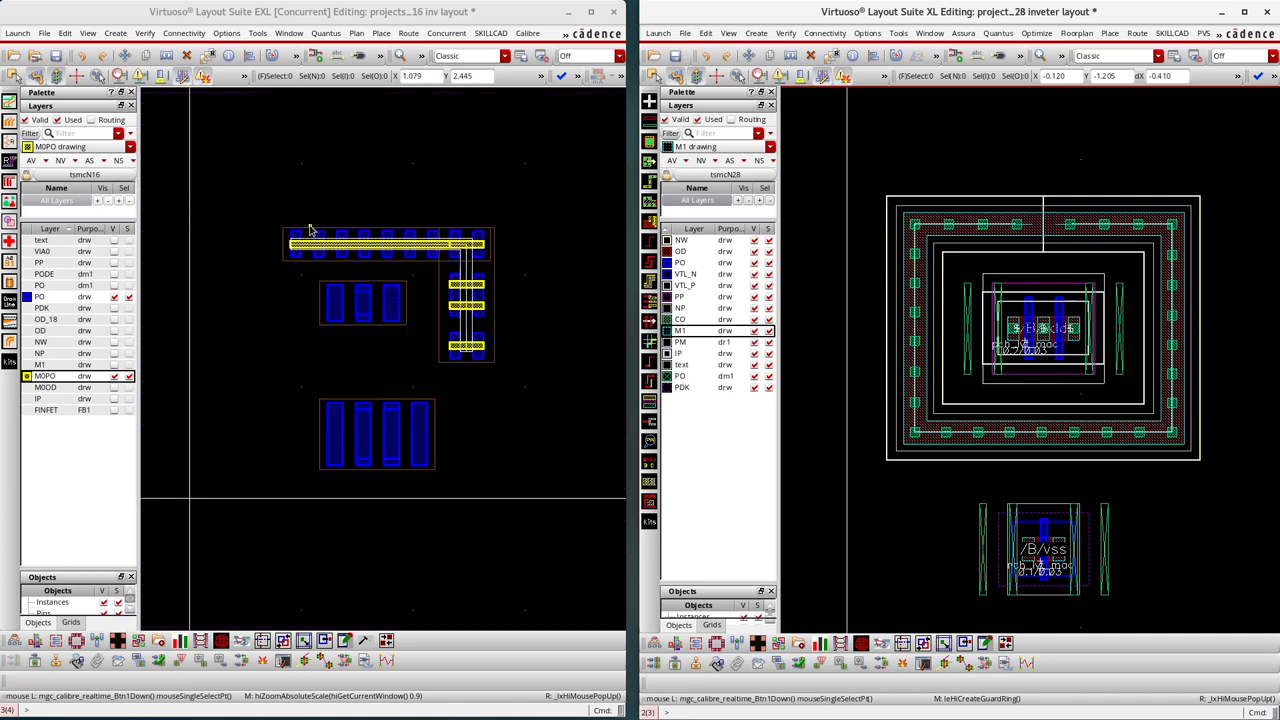
pyautogui.keyDown('ctrl'); pyautogui.scroll(3, 297, 238); pyautogui.keyUp('ctrl')
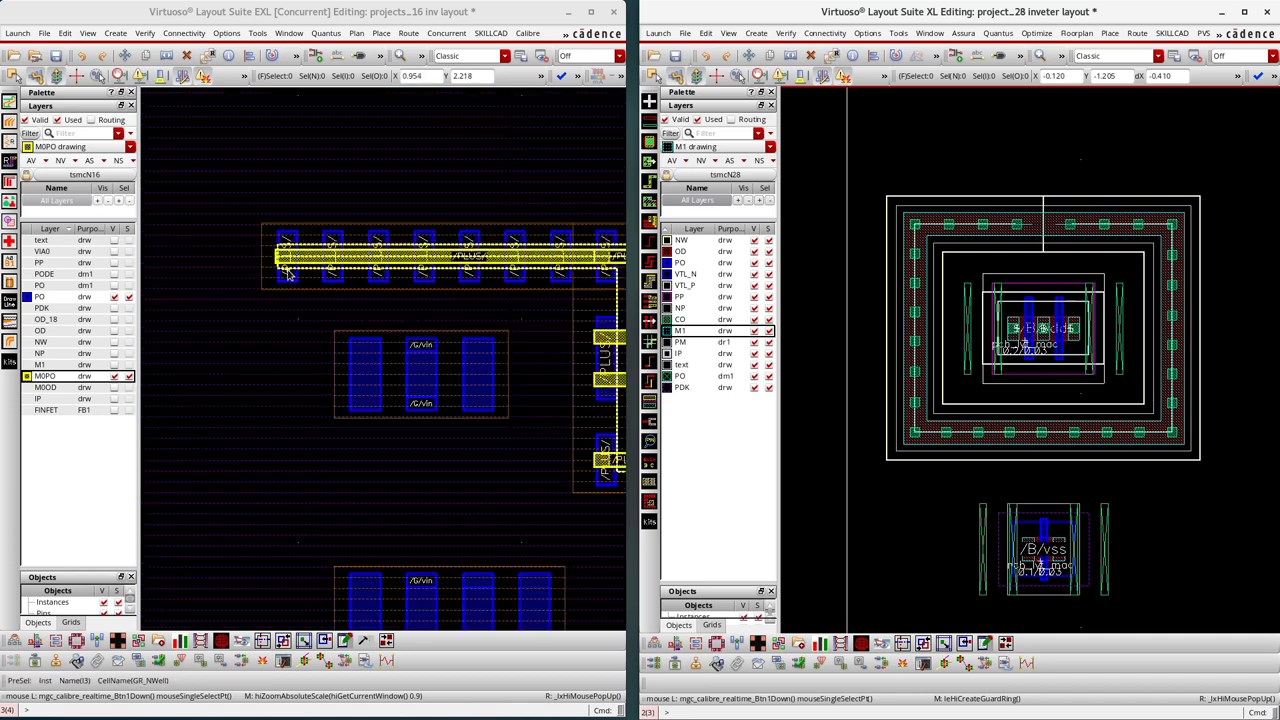
pyautogui.press('f')
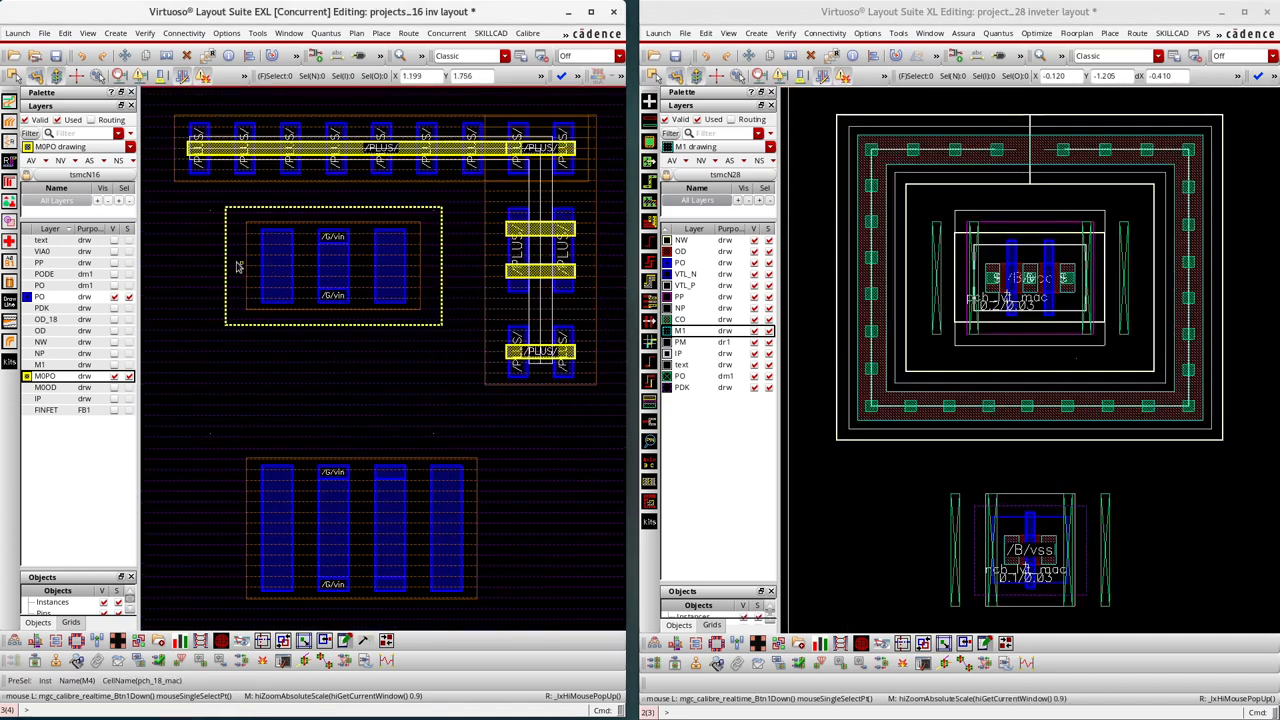
pyautogui.click(542, 461)
pyautogui.click(531, 368)
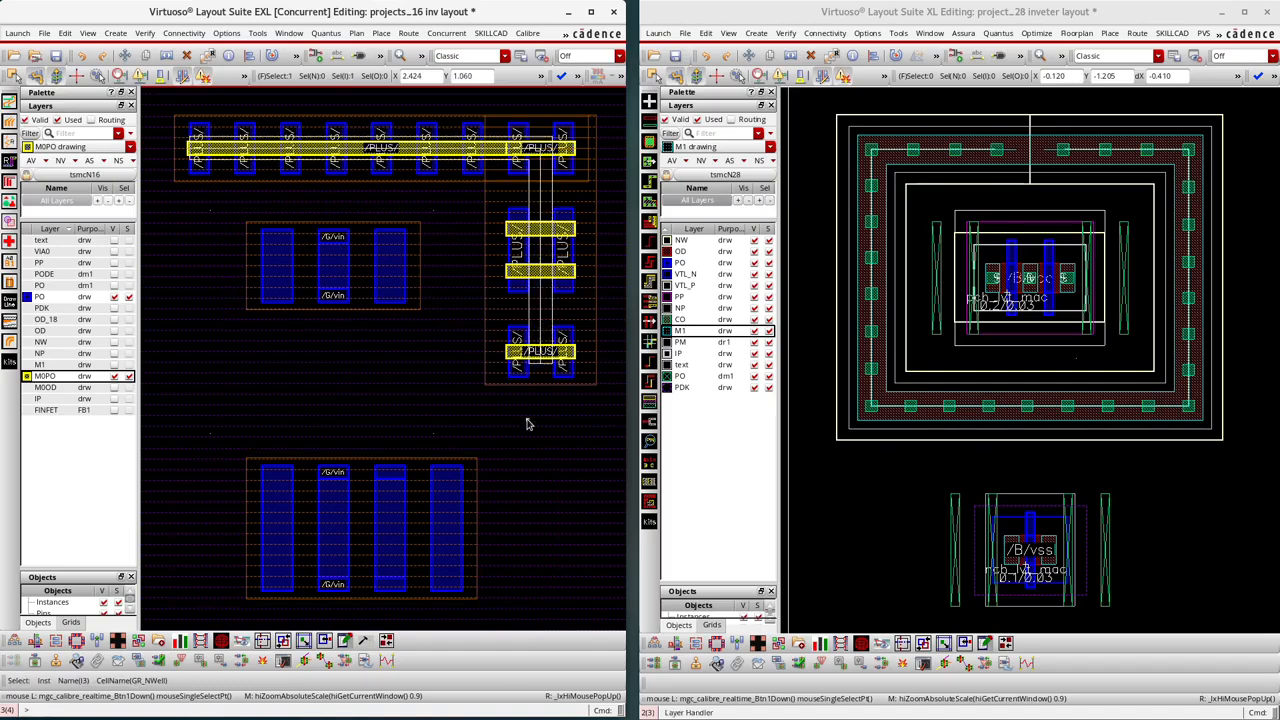
pyautogui.moveTo(486, 198); pyautogui.dragTo(612, 310)
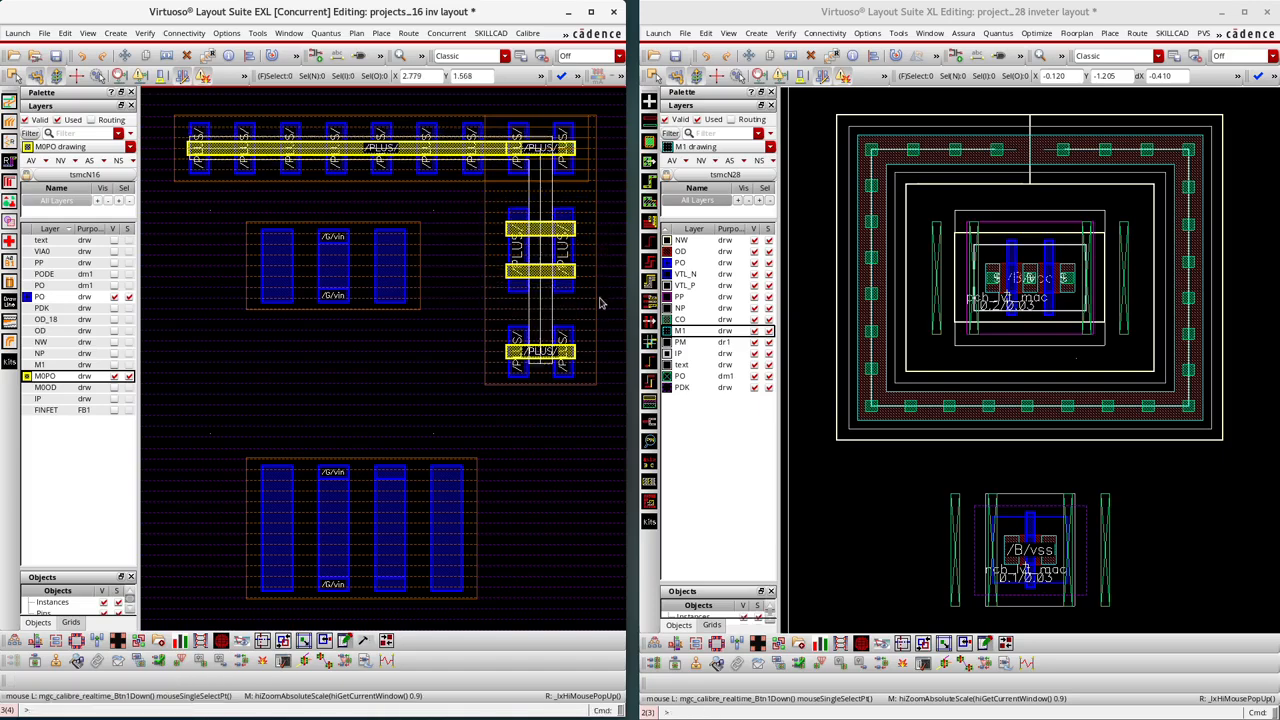
pyautogui.moveTo(582, 253); pyautogui.dragTo(614, 296)
pyautogui.moveTo(161, 102); pyautogui.dragTo(620, 206)
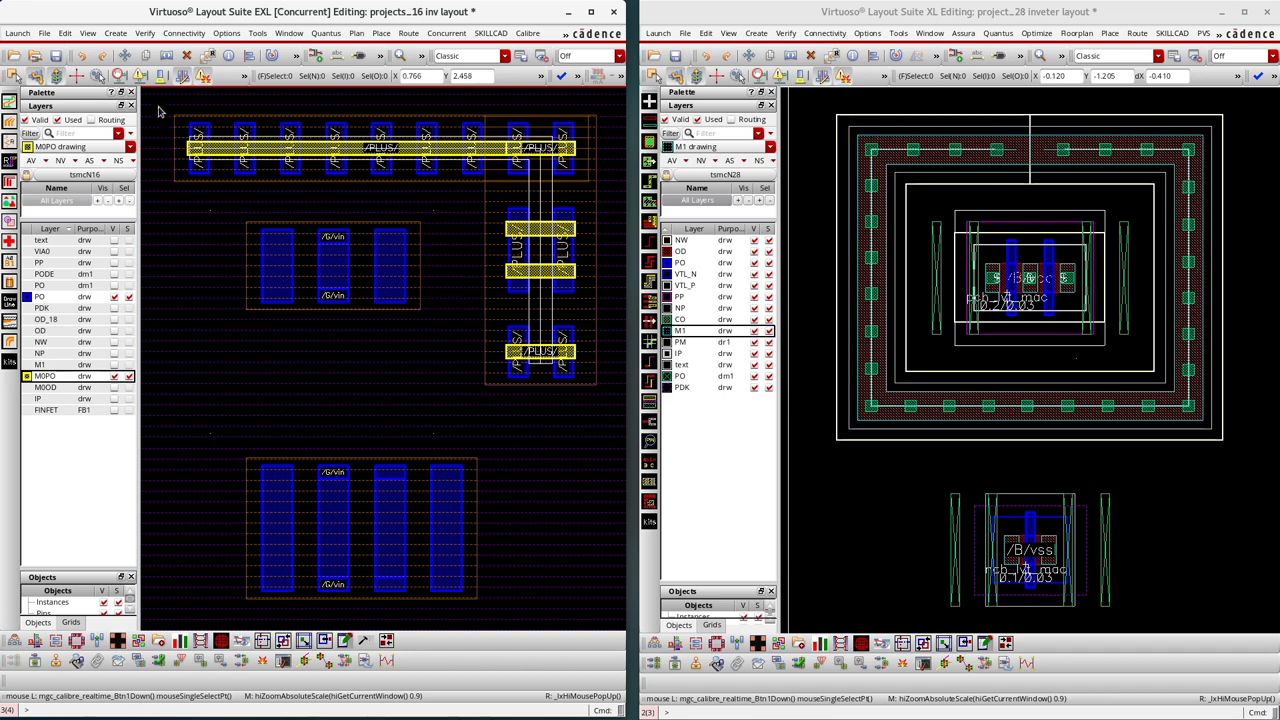
pyautogui.moveTo(157, 106); pyautogui.dragTo(603, 238)
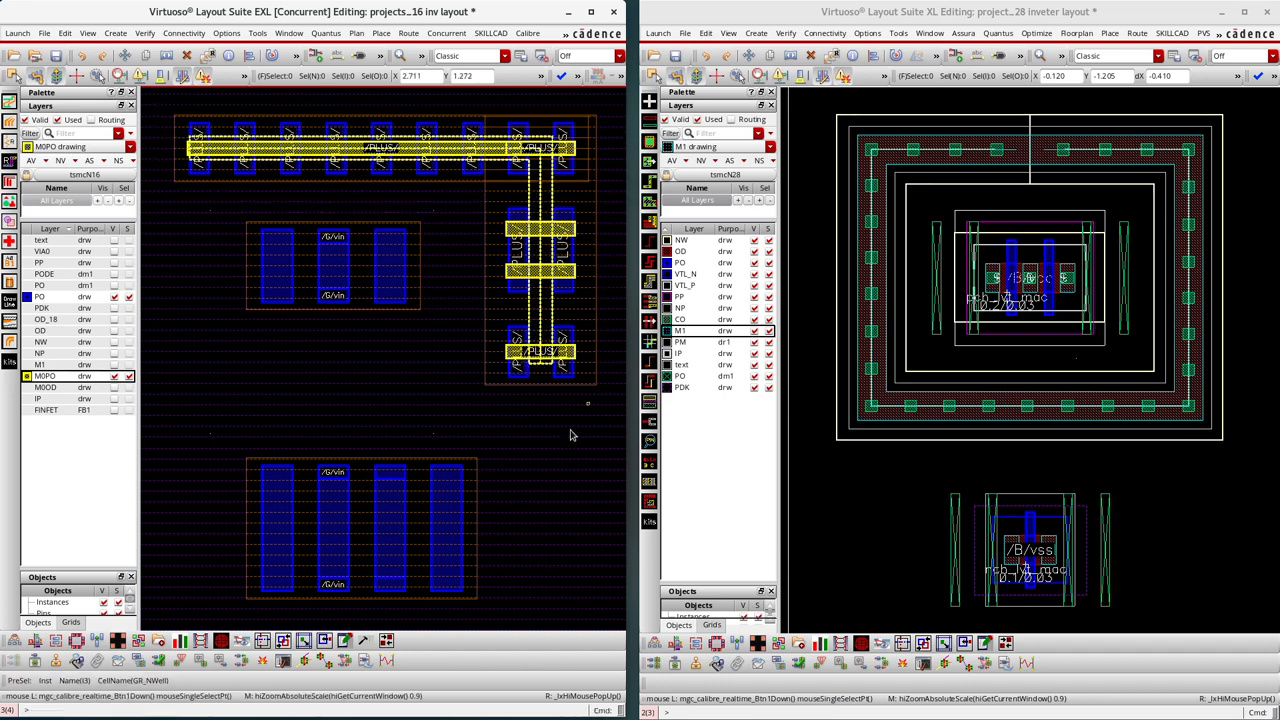
pyautogui.click(466, 476)
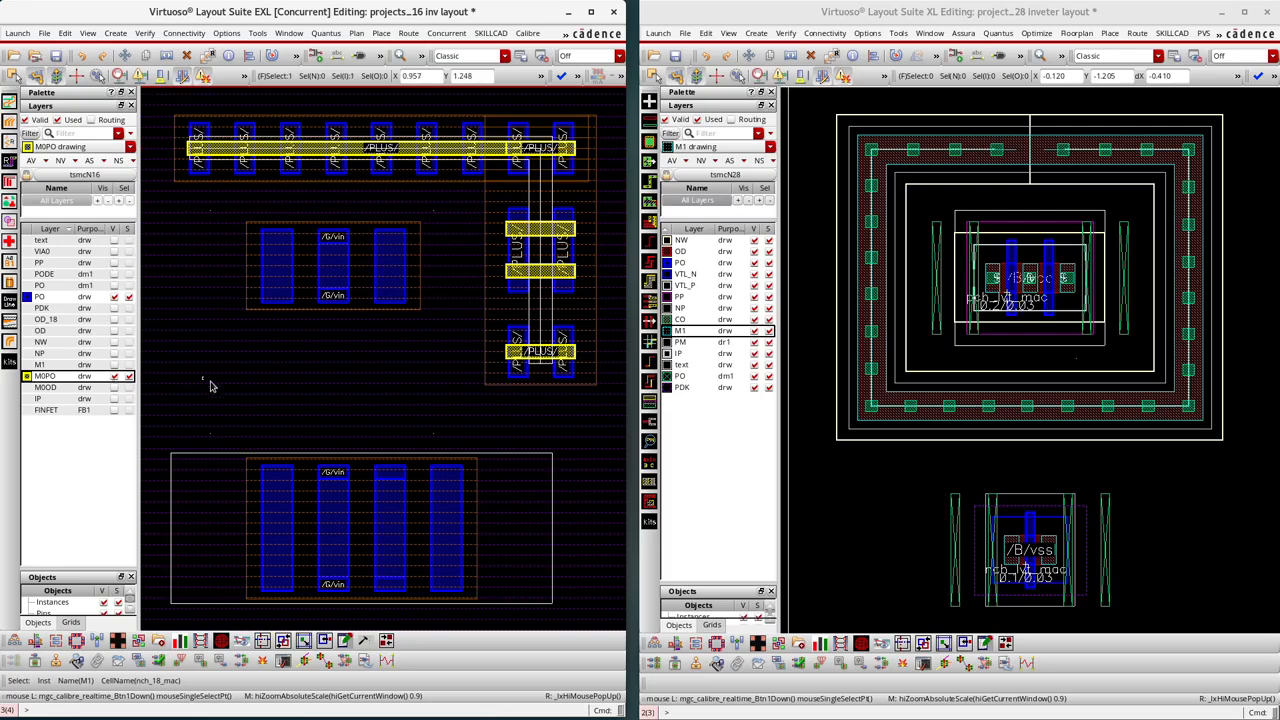
# Step: Show only M1 in the 16 nm layout, add back M0PO, M0OD, IP, NP, NW, OD and OD_18, and make OD_18 the active layer
pyautogui.press('1')
pyautogui.click(380, 409)
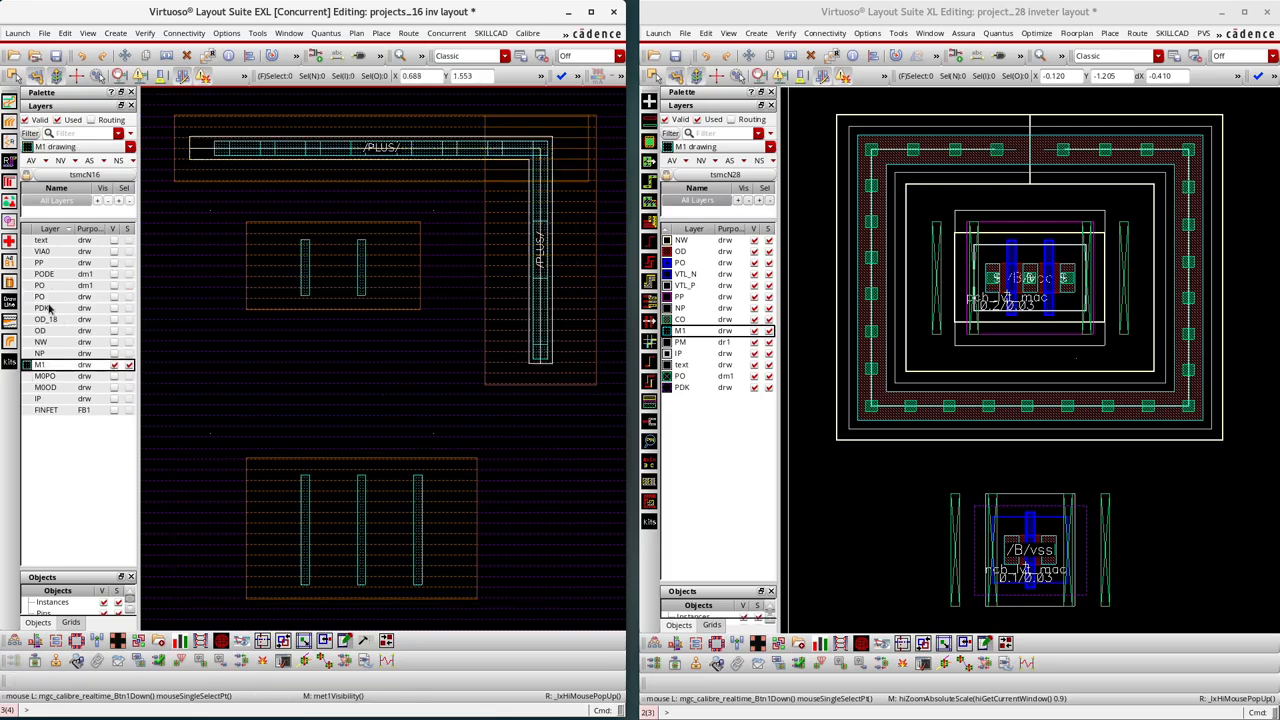
pyautogui.click(114, 375)
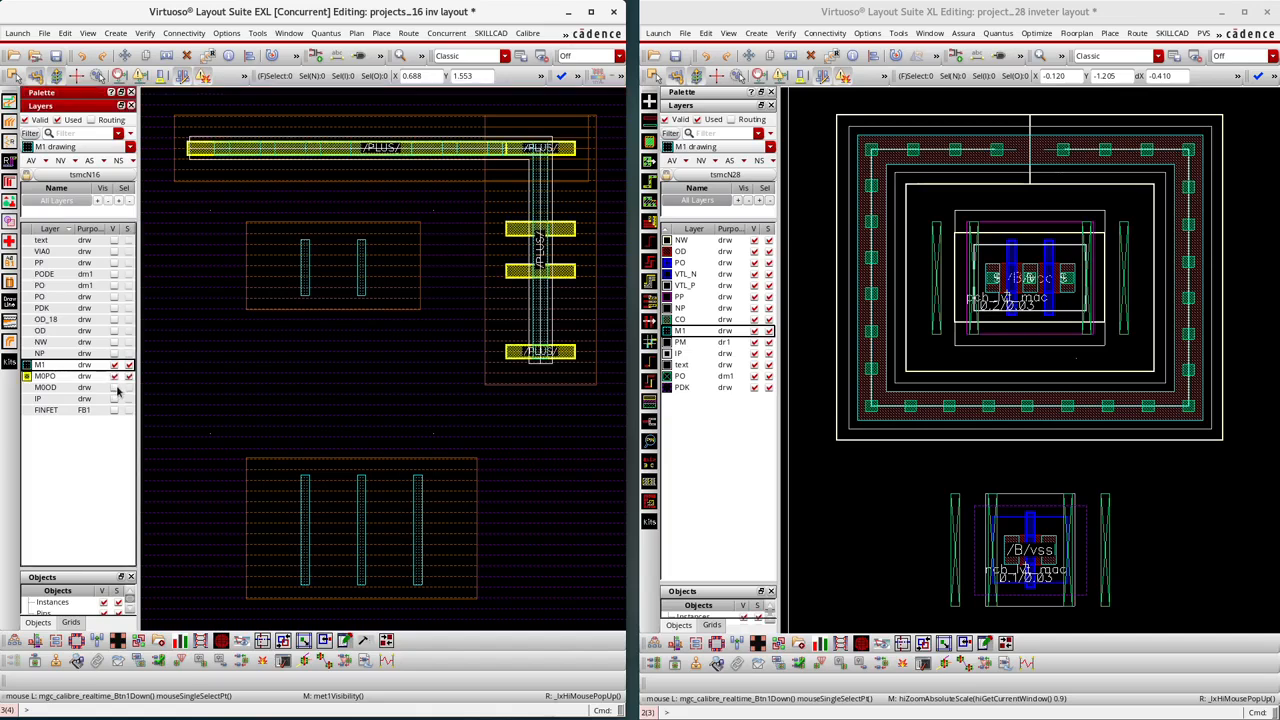
pyautogui.click(114, 387)
pyautogui.click(114, 398)
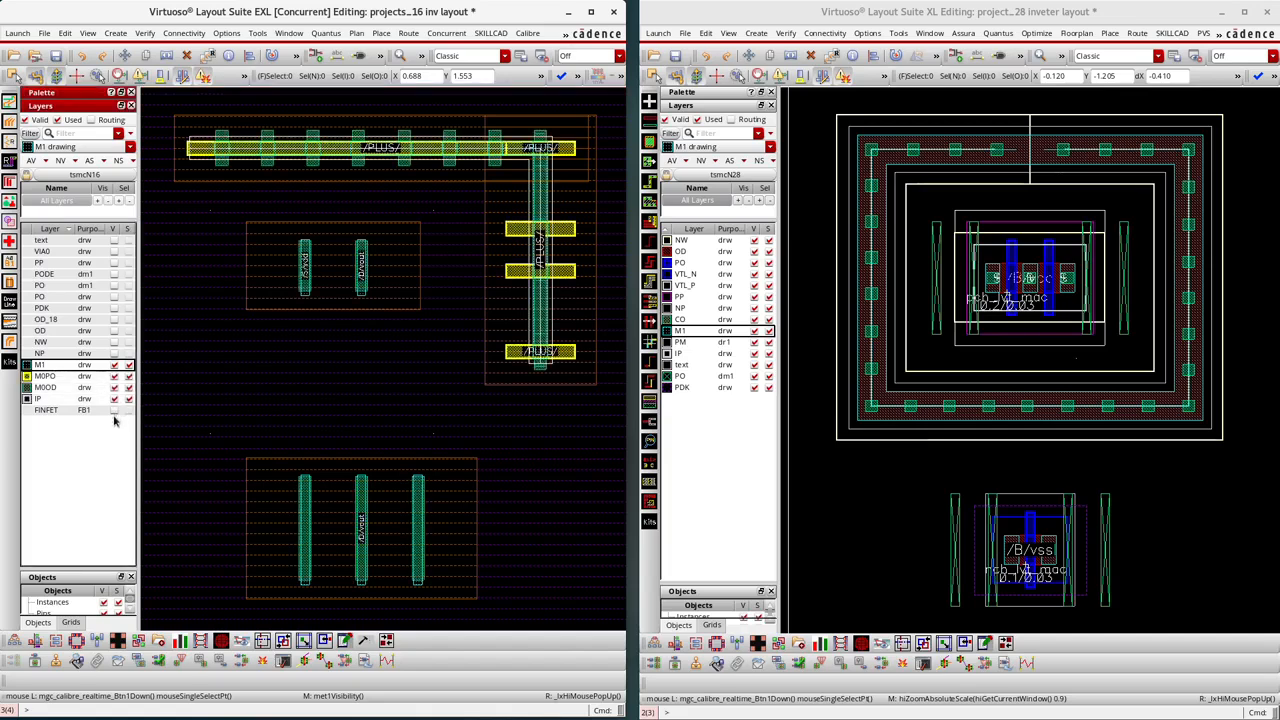
pyautogui.click(114, 353)
pyautogui.click(114, 342)
pyautogui.click(114, 330)
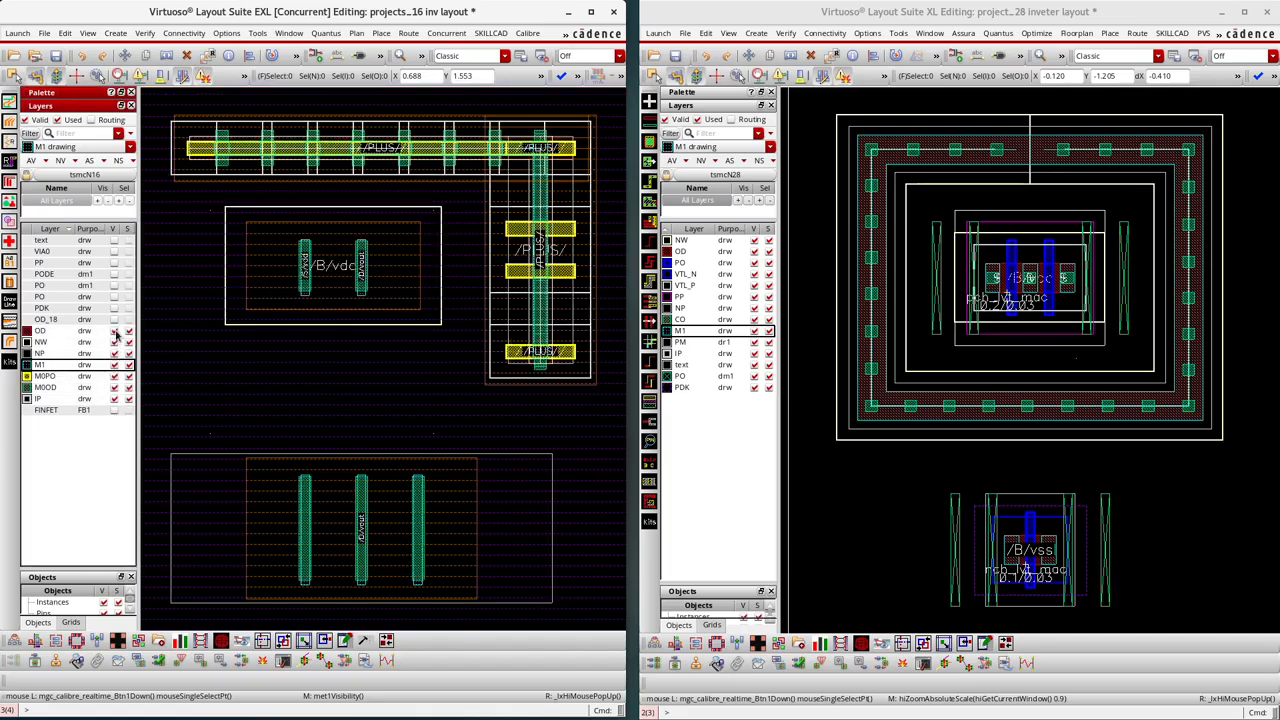
pyautogui.click(114, 320)
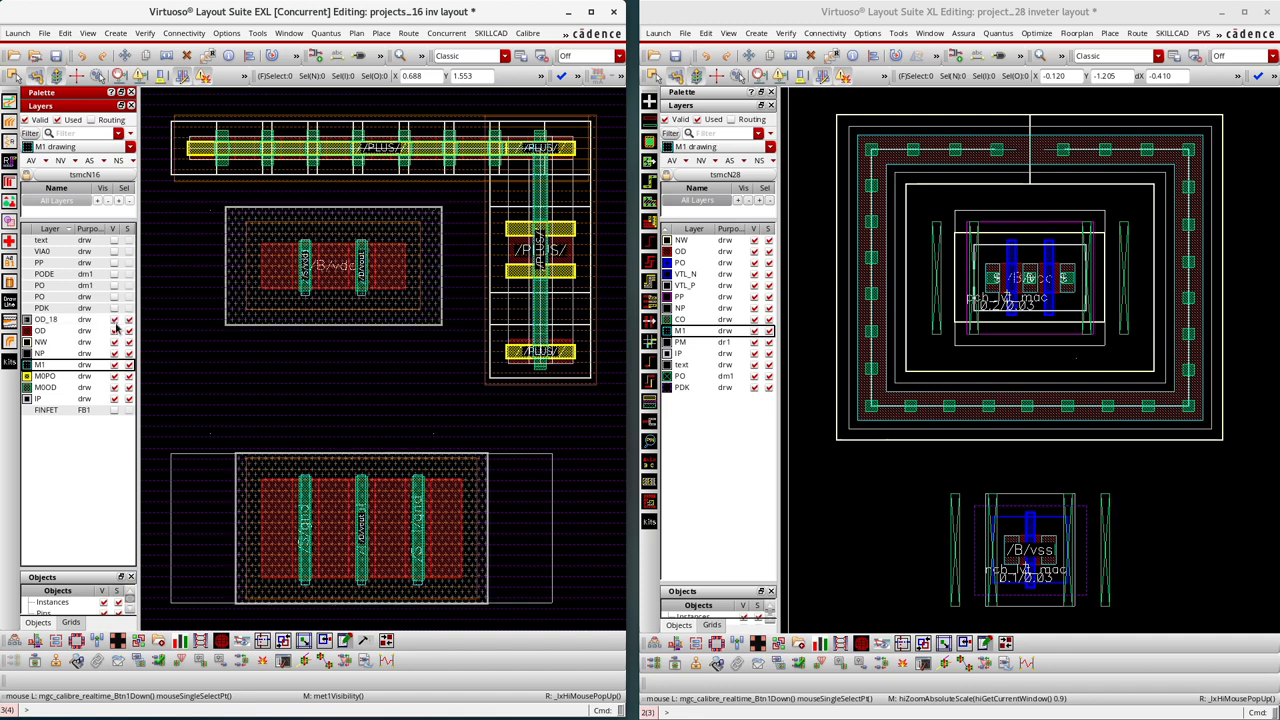
pyautogui.click(48, 320)
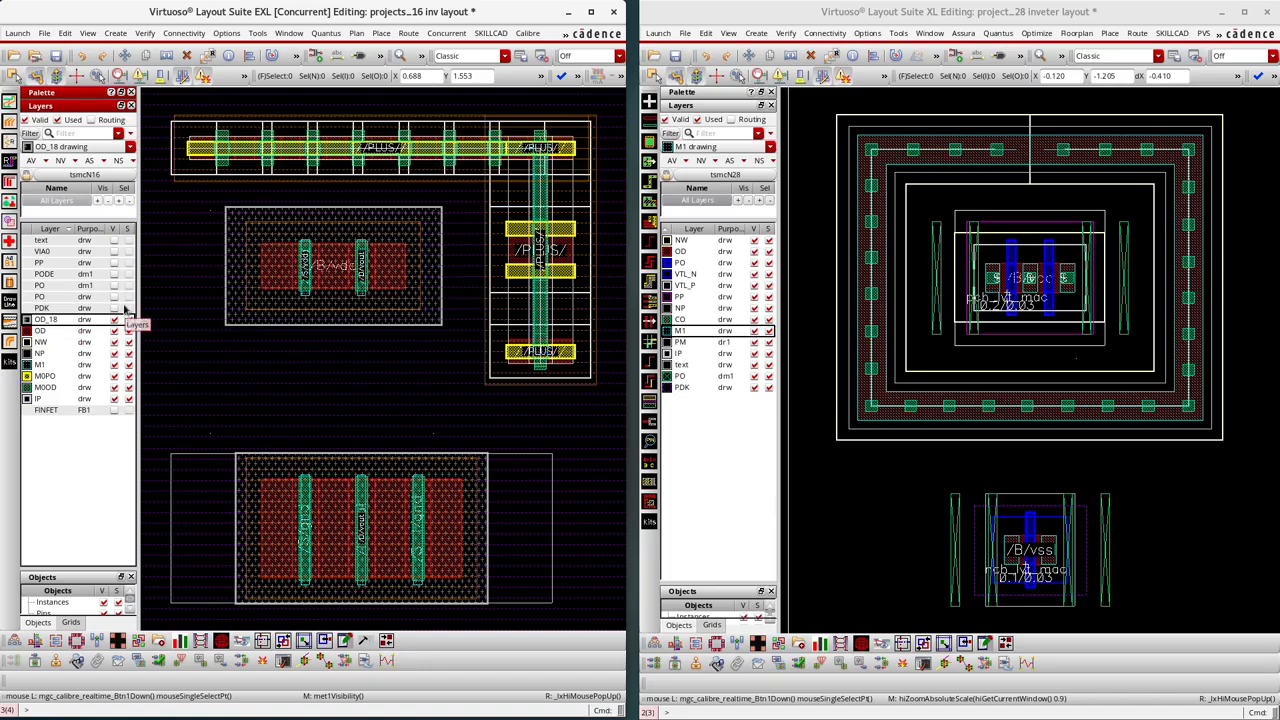
# Step: Toggle the visibility of the PODE and PO dummy (dm1) layers to check where they occur in the 16 nm layout
pyautogui.click(114, 274)
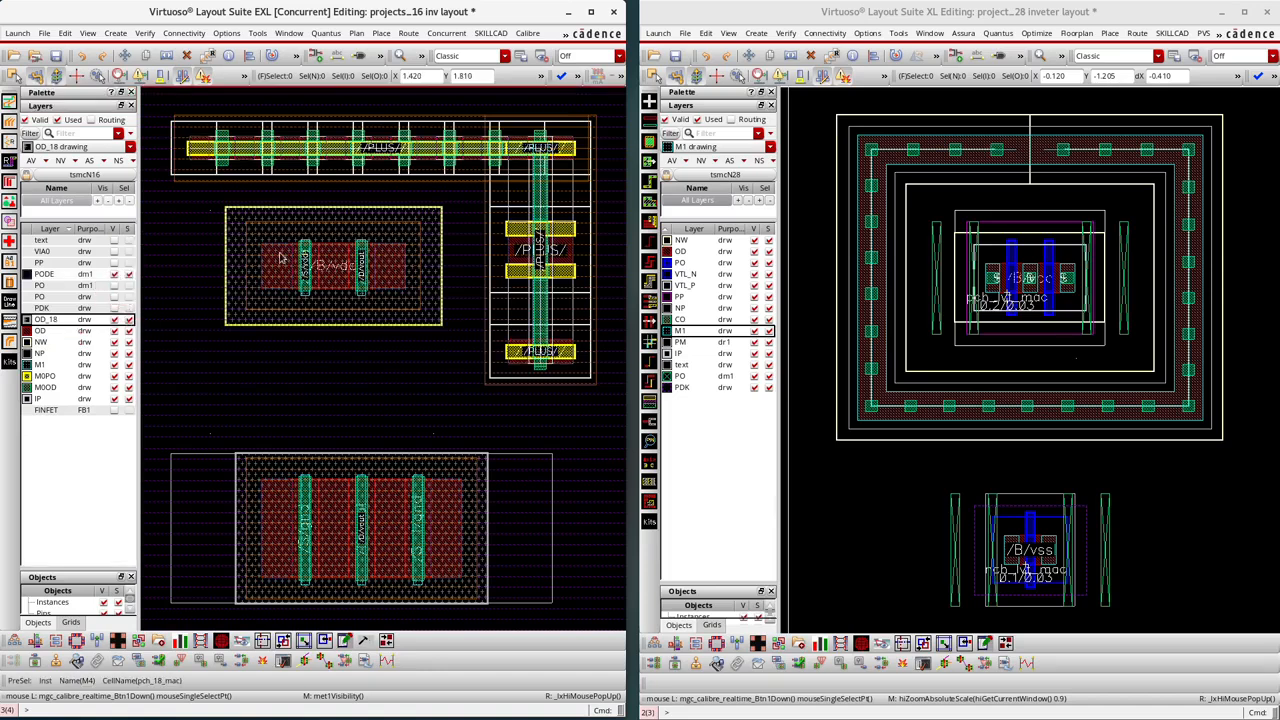
pyautogui.click(114, 276)
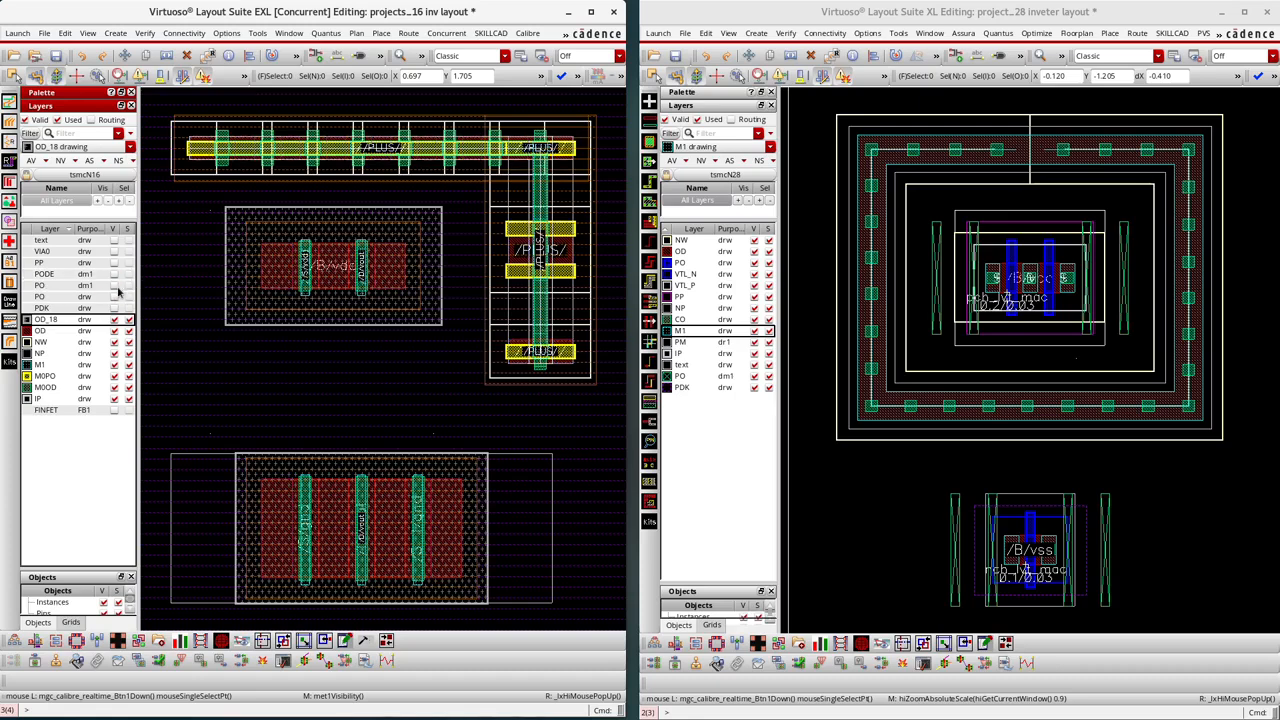
pyautogui.click(114, 286)
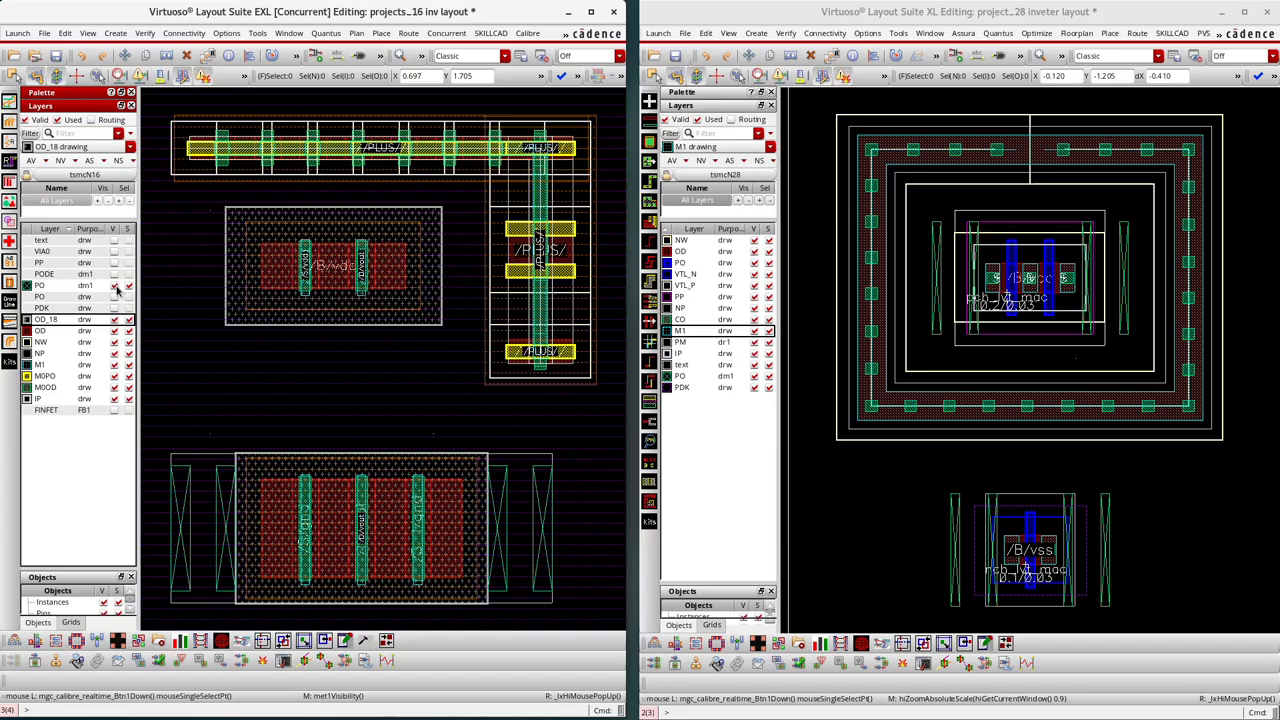
pyautogui.click(115, 287)
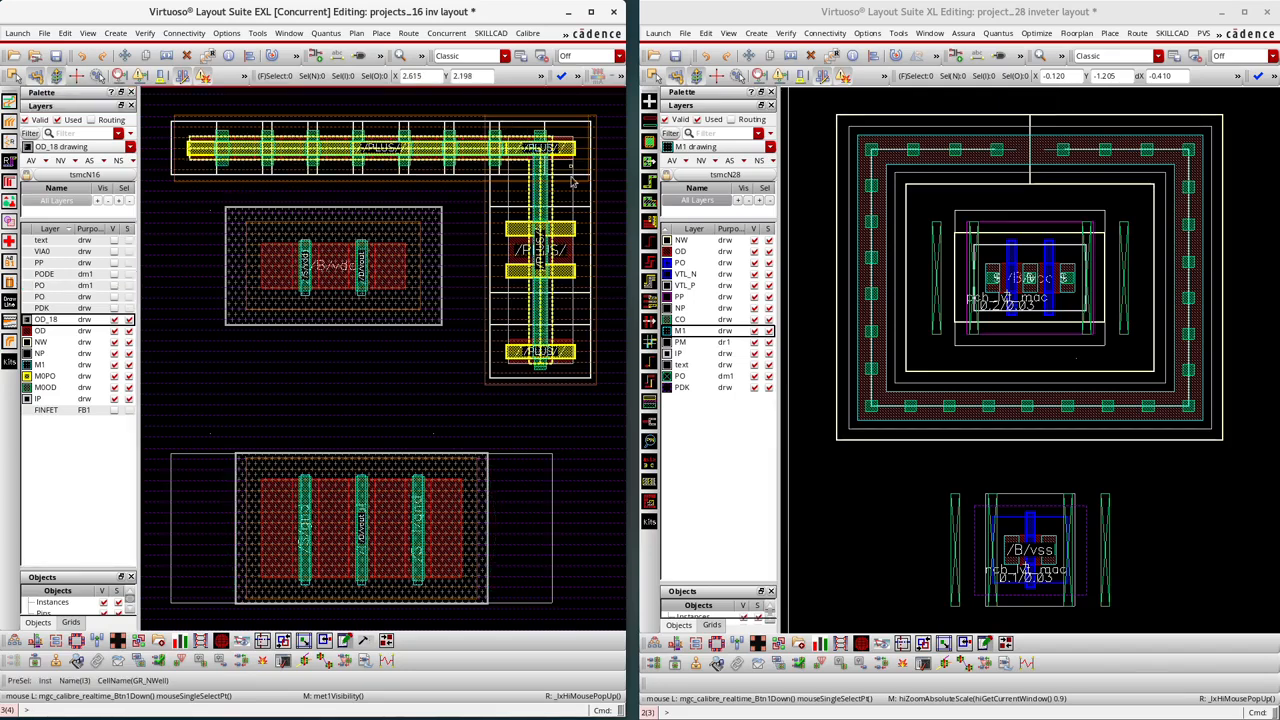
pyautogui.click(114, 275)
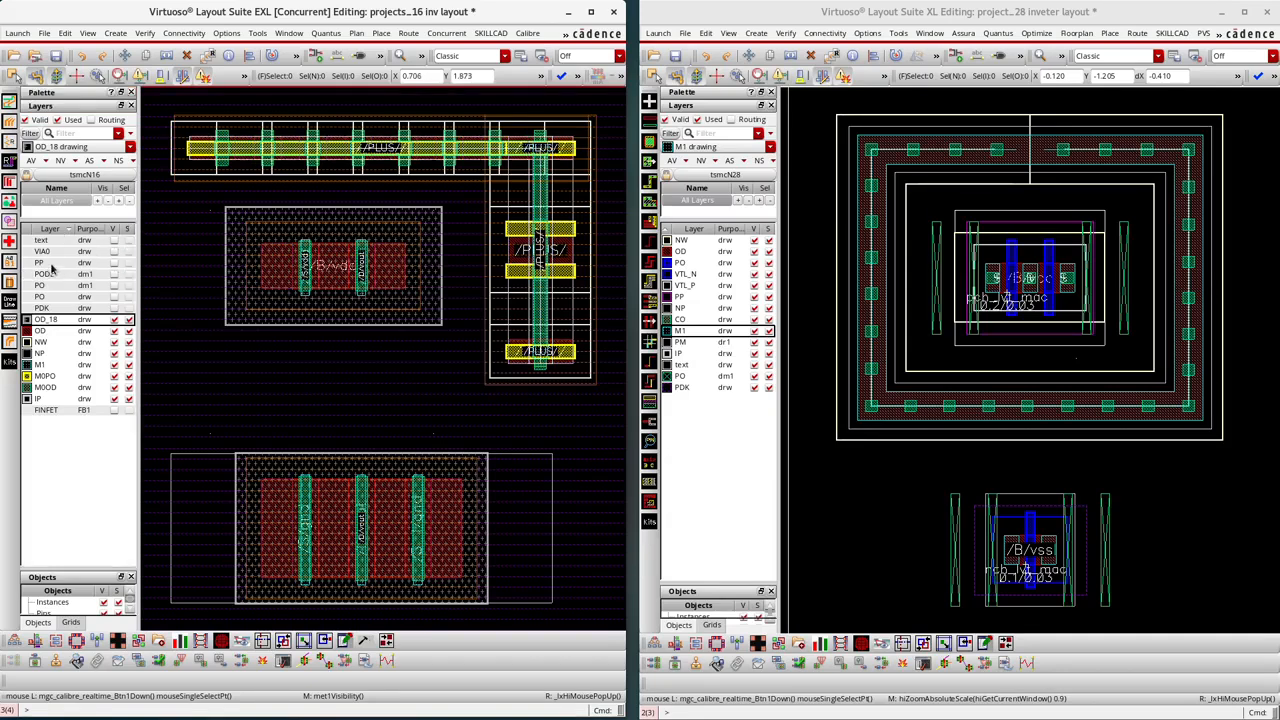
# Step: Make all layers visible again in the 16 nm layout and review its guard ring and transistors beside the 28 nm version
pyautogui.click(32, 160)
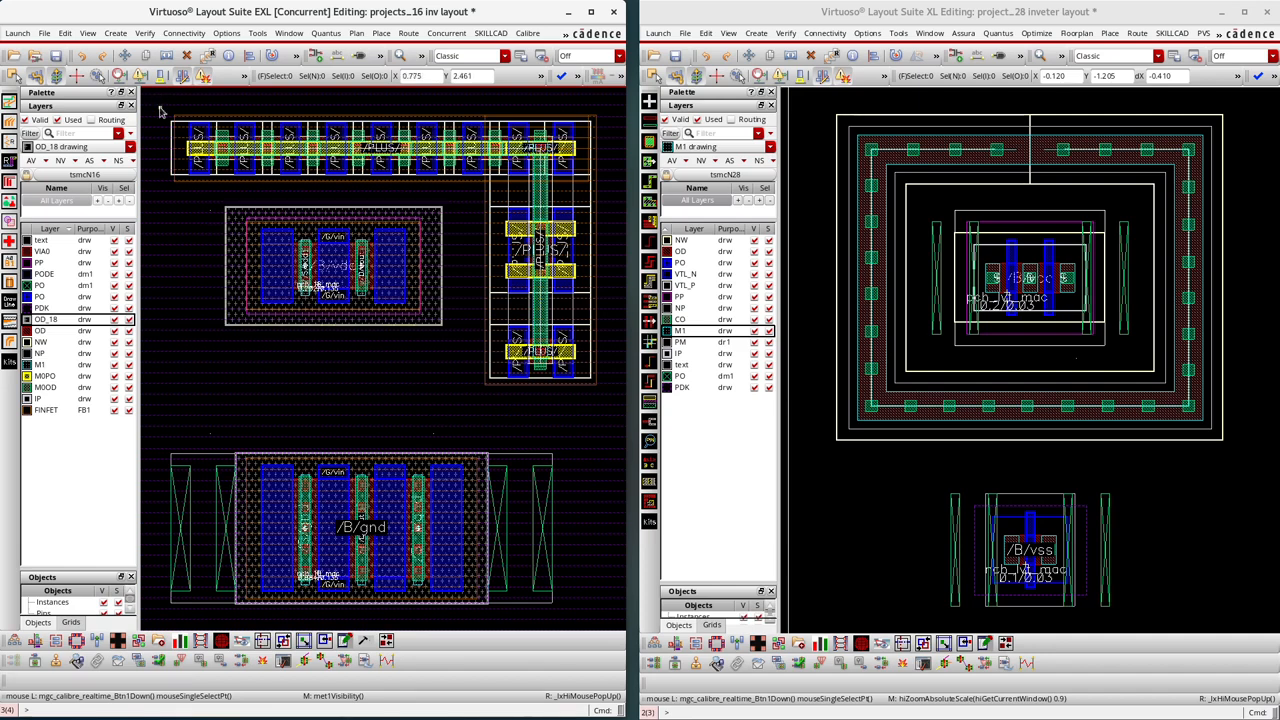
pyautogui.click(875, 514)
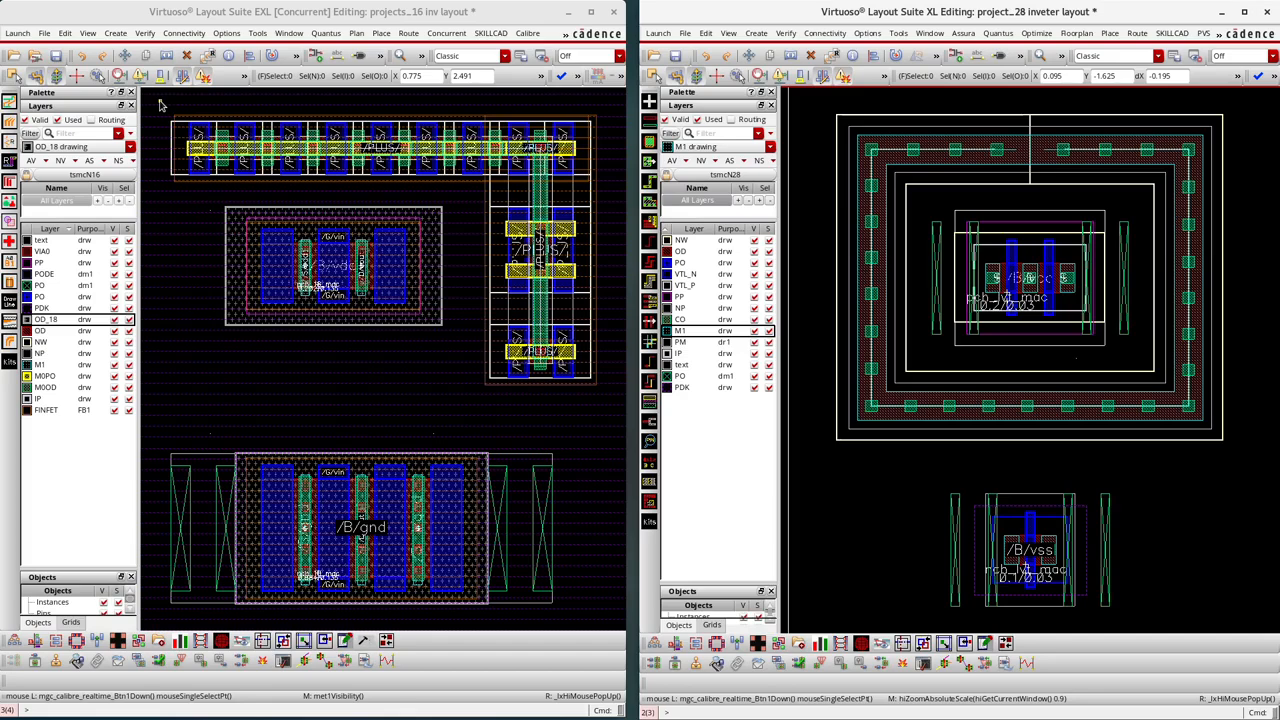
pyautogui.moveTo(160, 104); pyautogui.dragTo(618, 440)
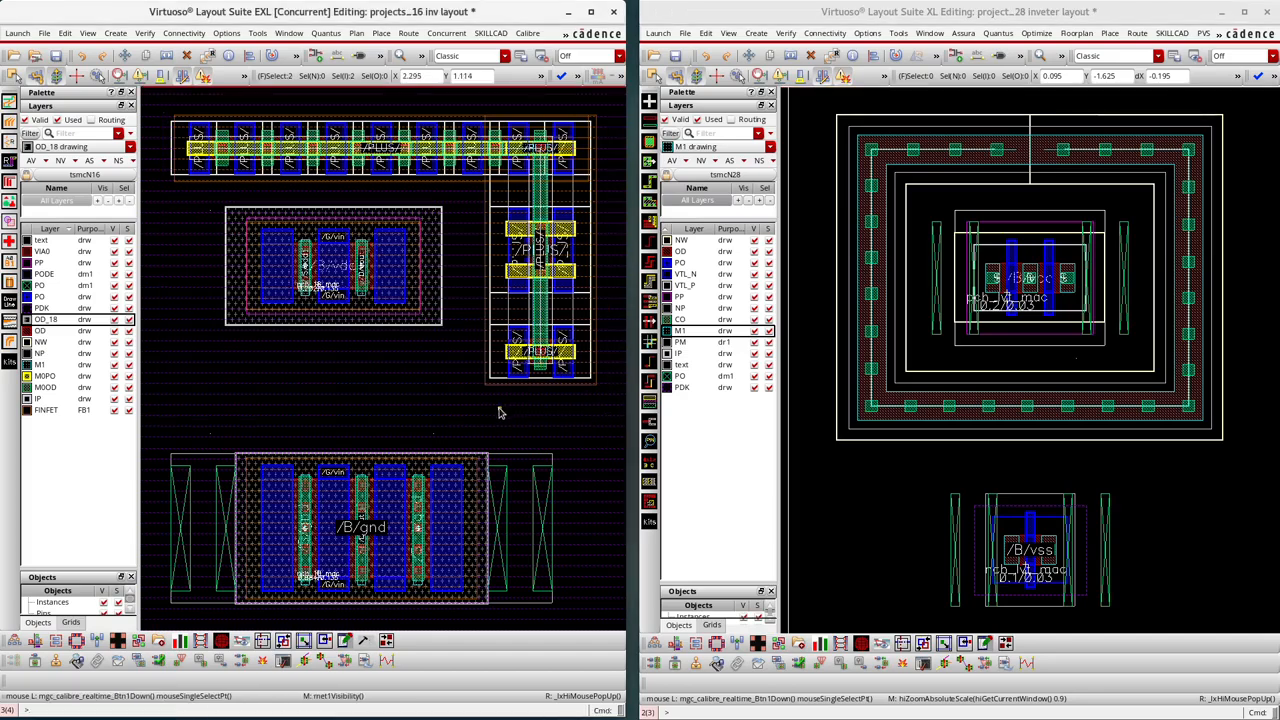
pyautogui.click(156, 95)
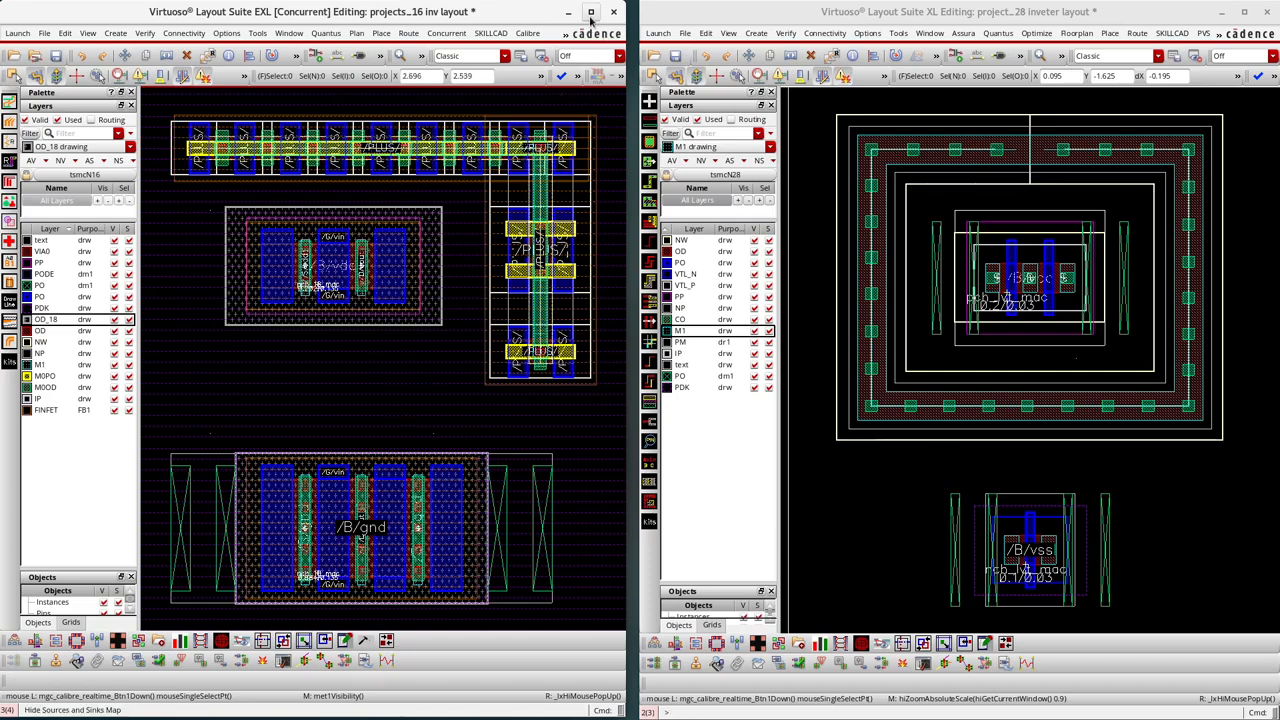
pyautogui.click(621, 78)
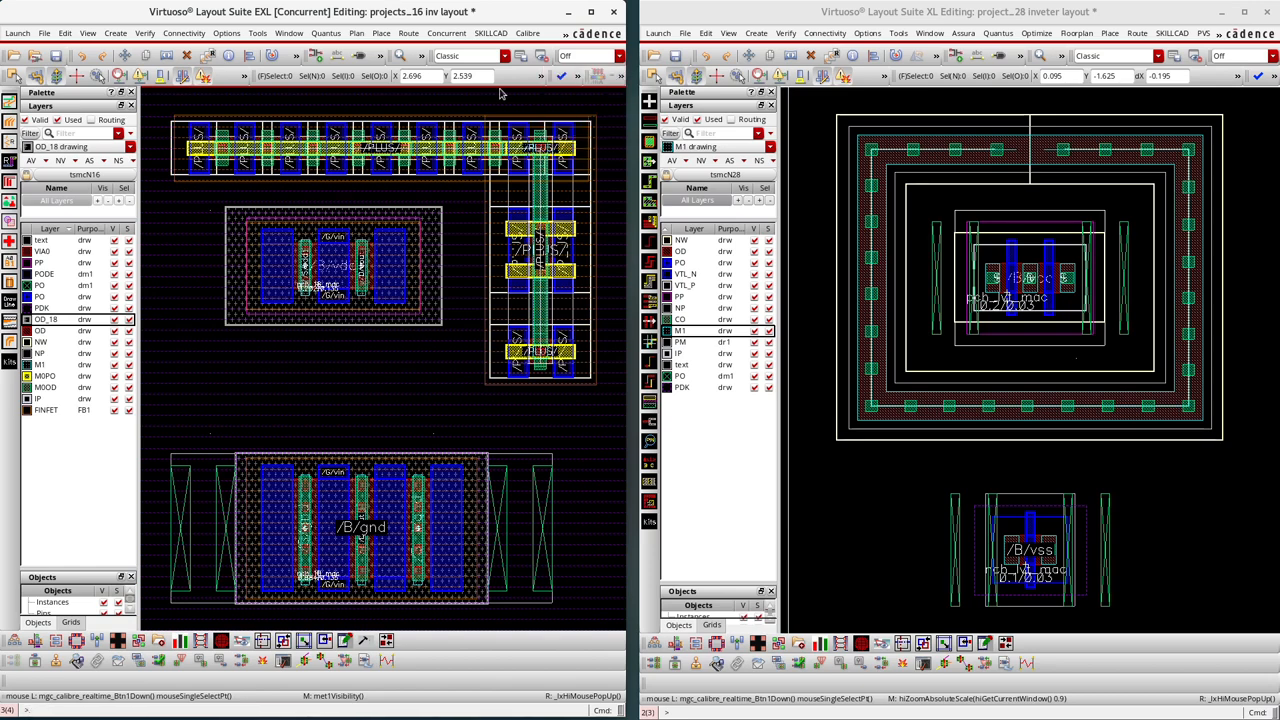
# Step: Maximize the 16 nm layout window and run a Calibre RealTime DRC with the check area set to Window
pyautogui.click(591, 11)
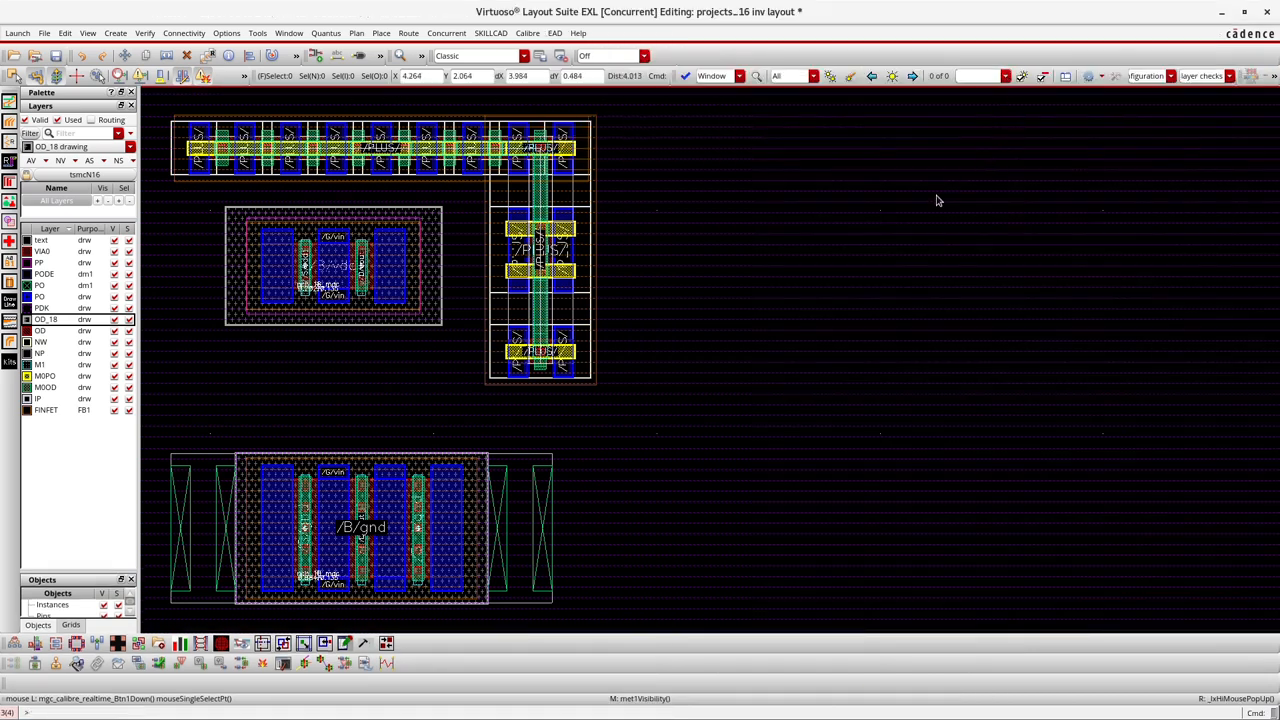
pyautogui.press('Left')
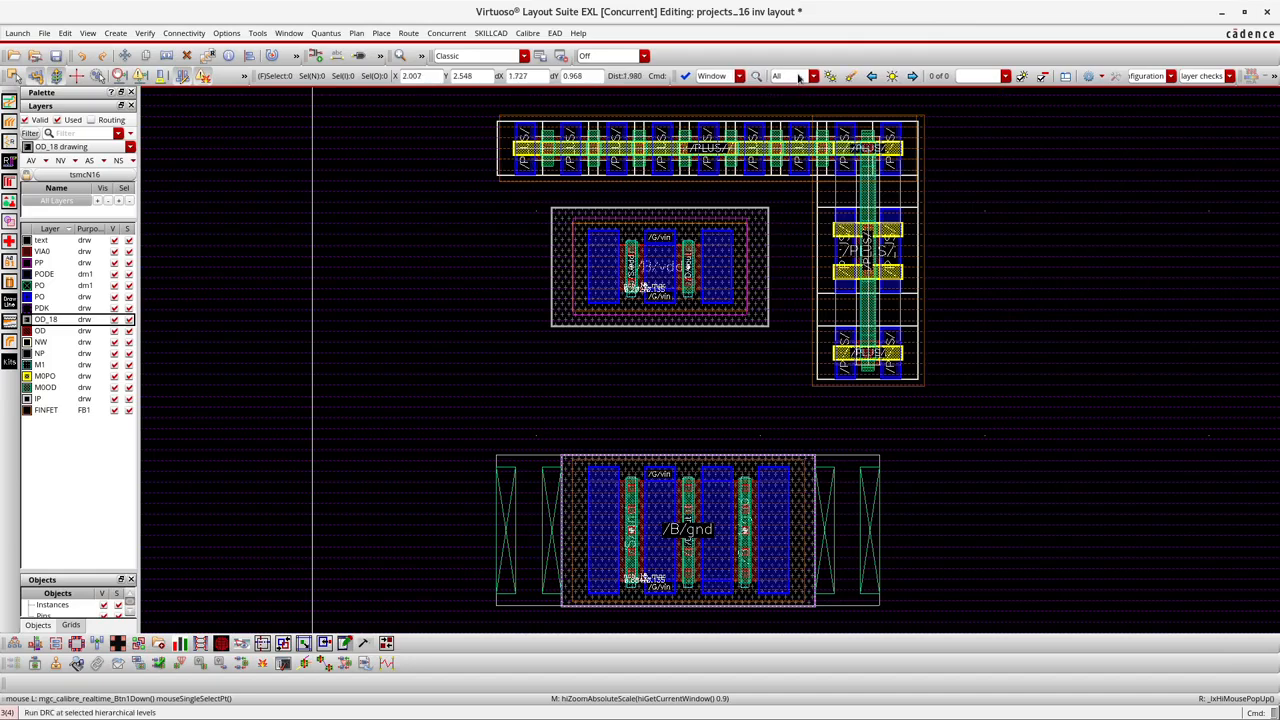
pyautogui.click(740, 77)
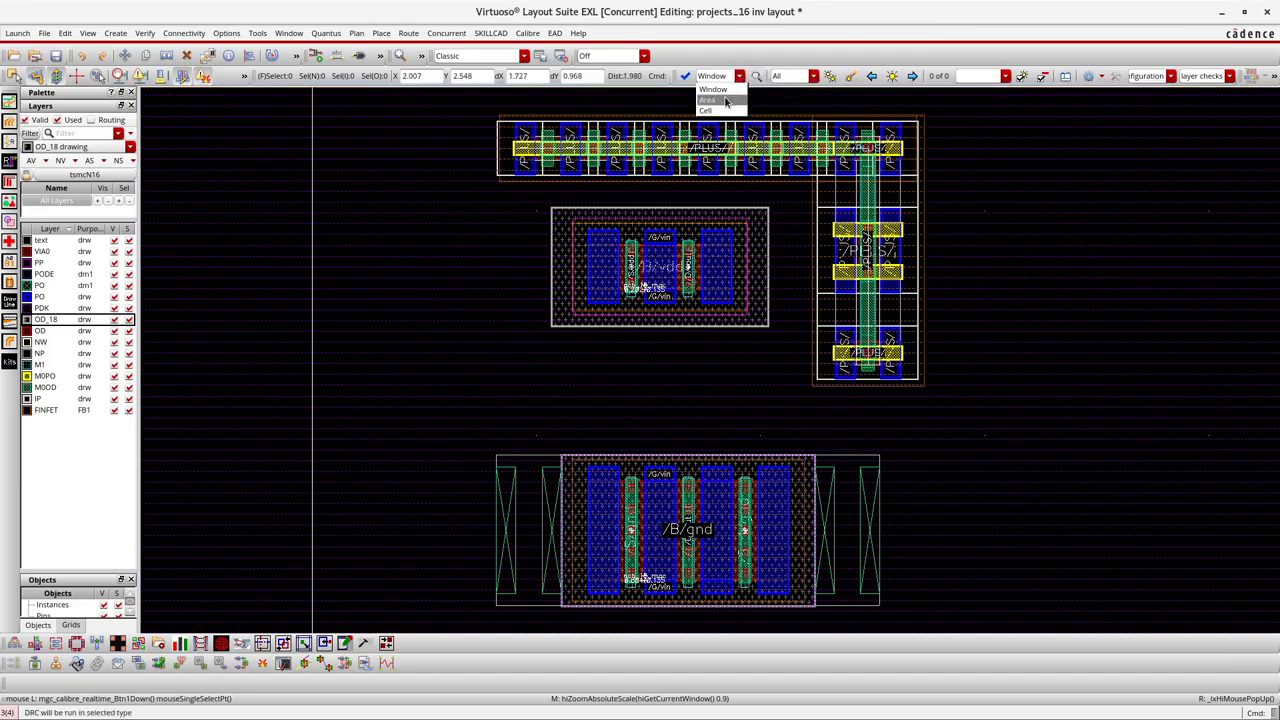
pyautogui.click(726, 101)
pyautogui.click(739, 77)
pyautogui.click(723, 91)
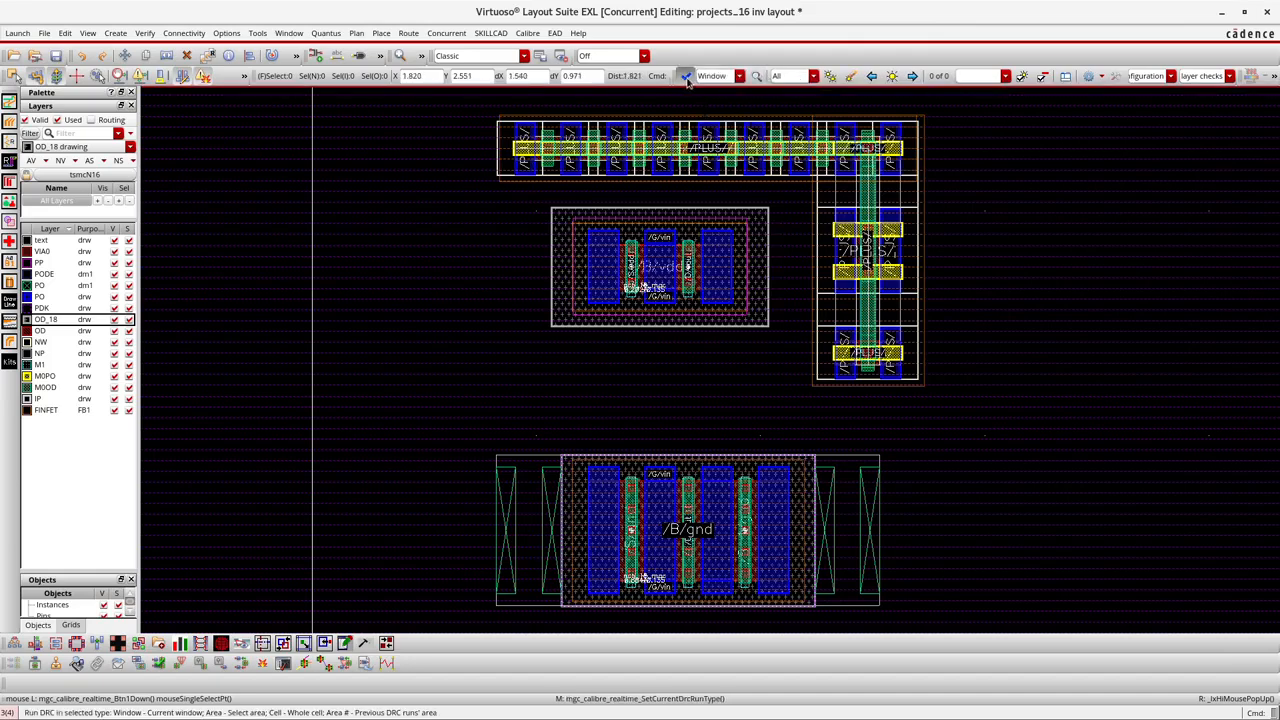
pyautogui.click(686, 78)
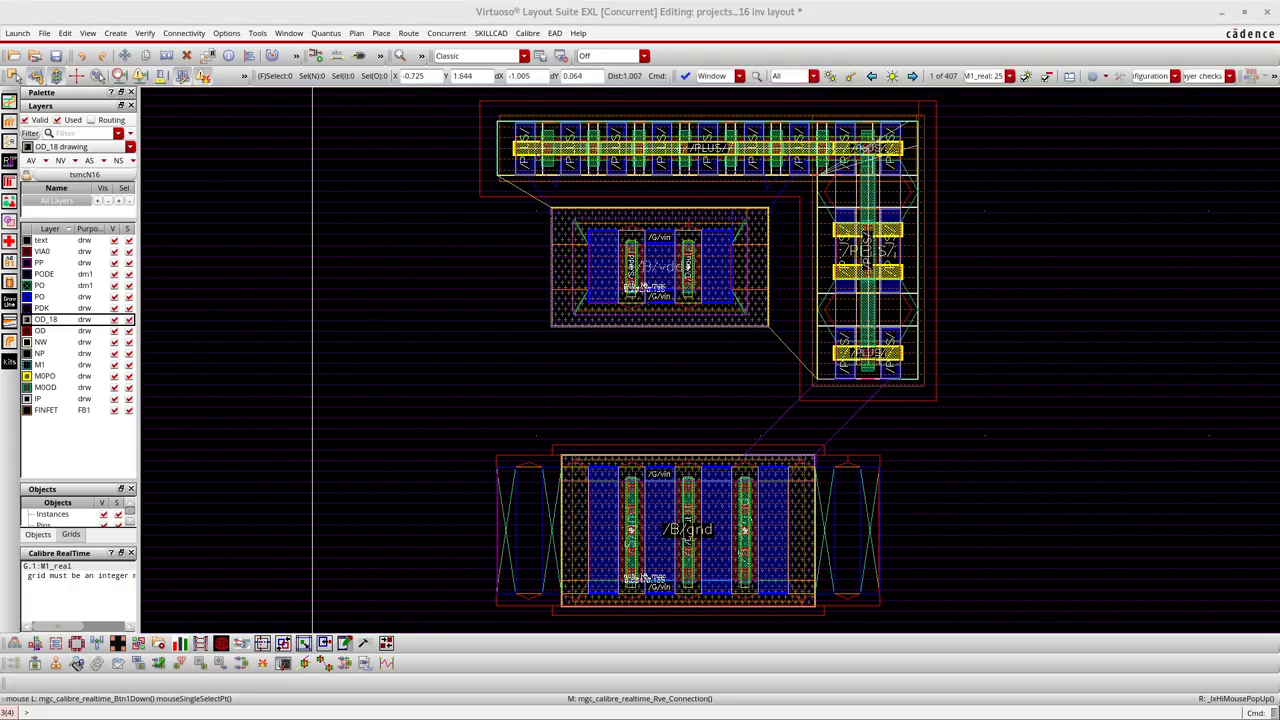
# Step: Open the Calibre RealTime results for the 16 nm layout and inspect checks G.1:M1i, NW.A.1, NW.EN.1 and OD.A.1
pyautogui.moveTo(0, 160); pyautogui.dragTo(547, 102)
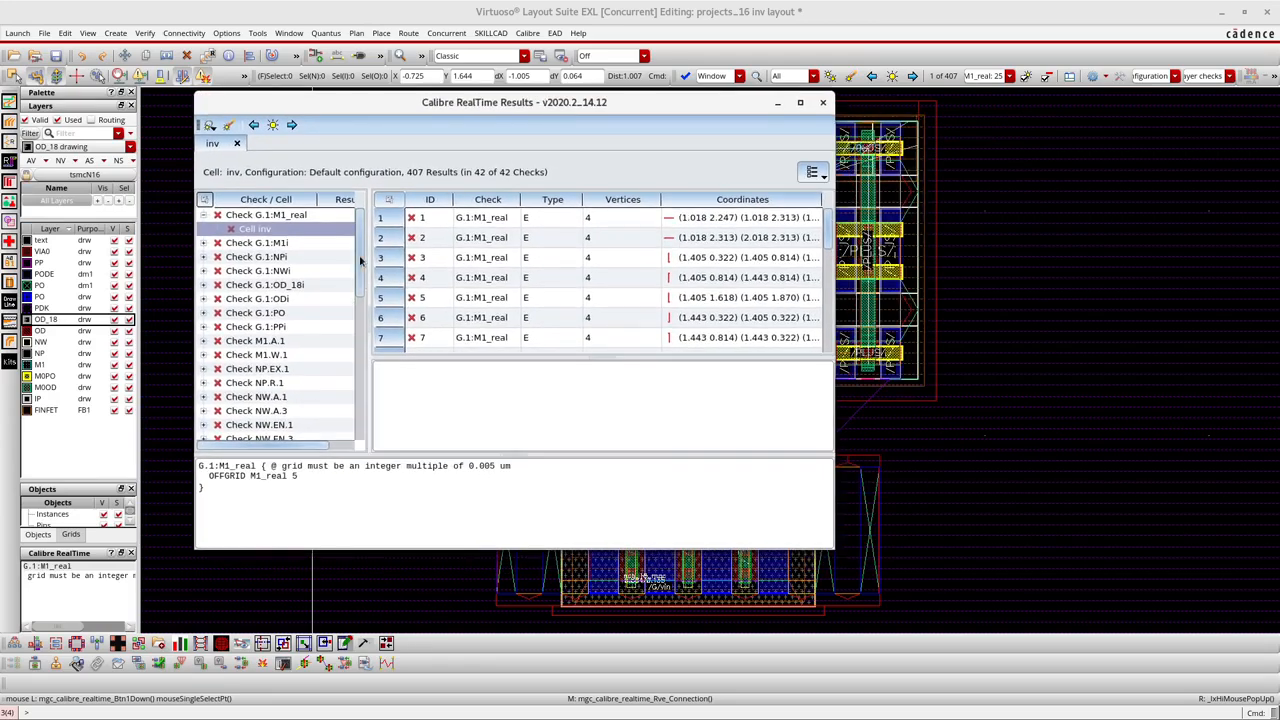
pyautogui.click(264, 244)
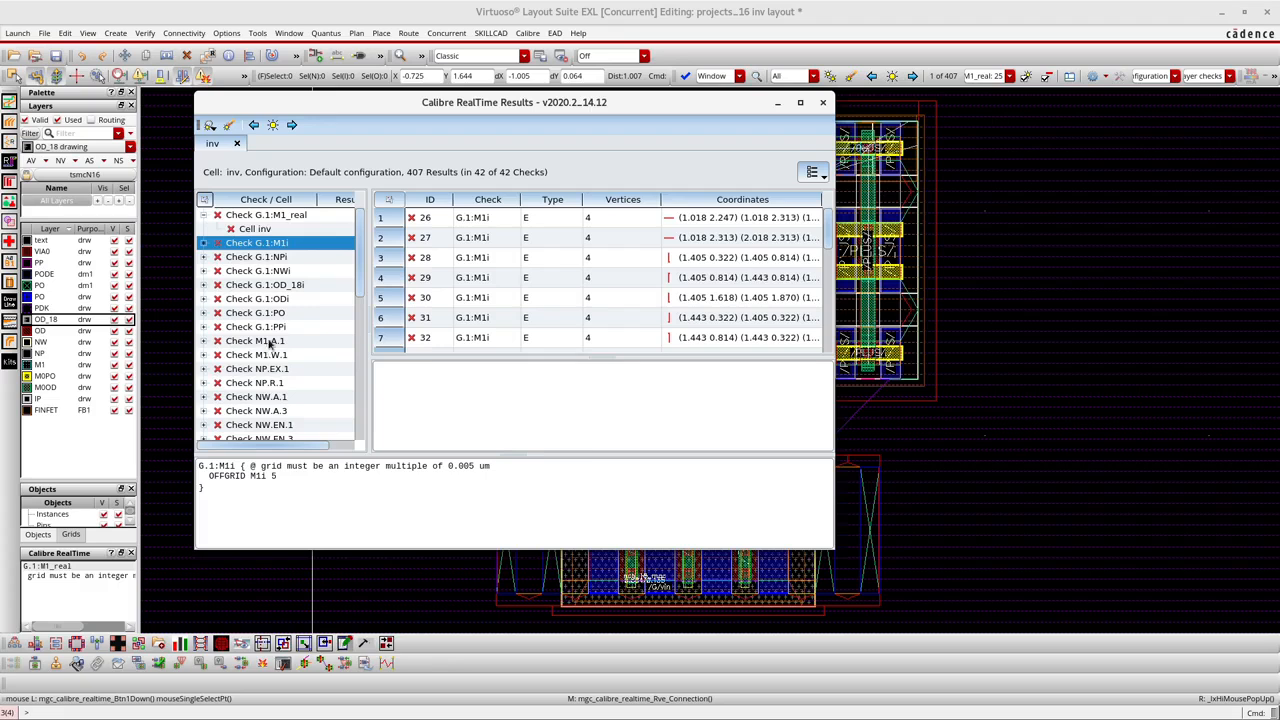
pyautogui.scroll(-3, 283, 262)
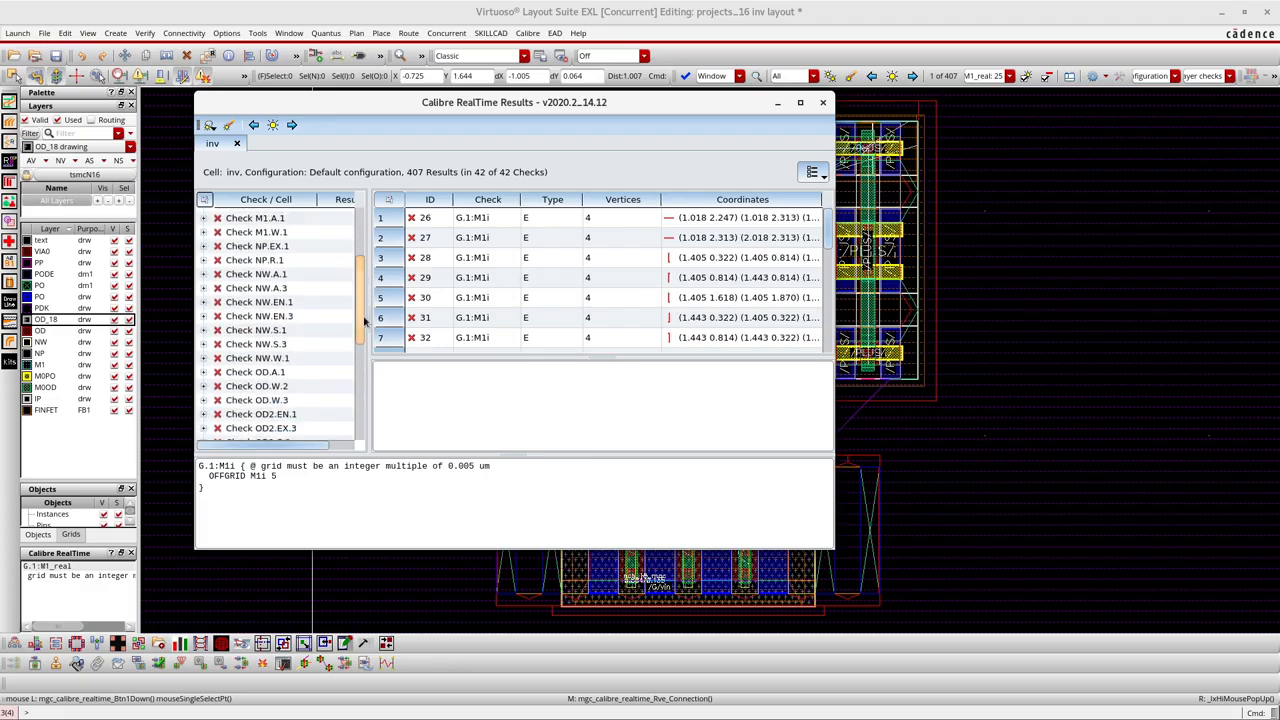
pyautogui.click(280, 271)
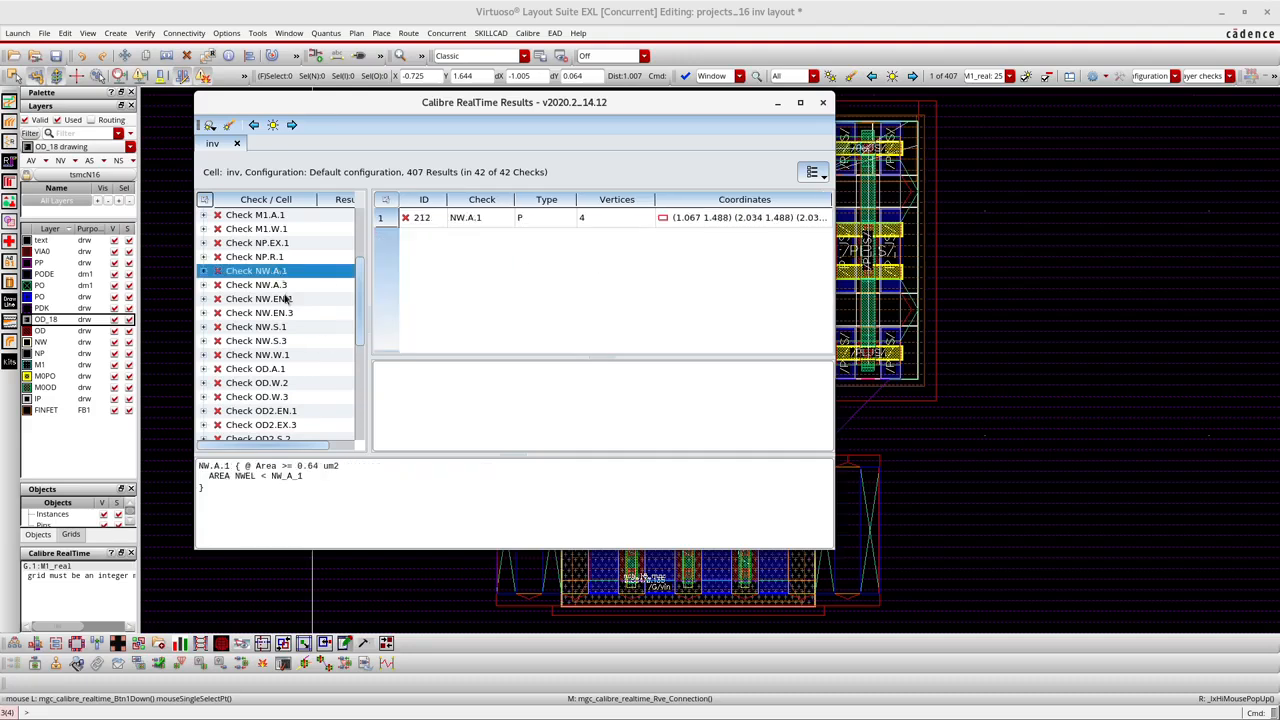
pyautogui.click(280, 299)
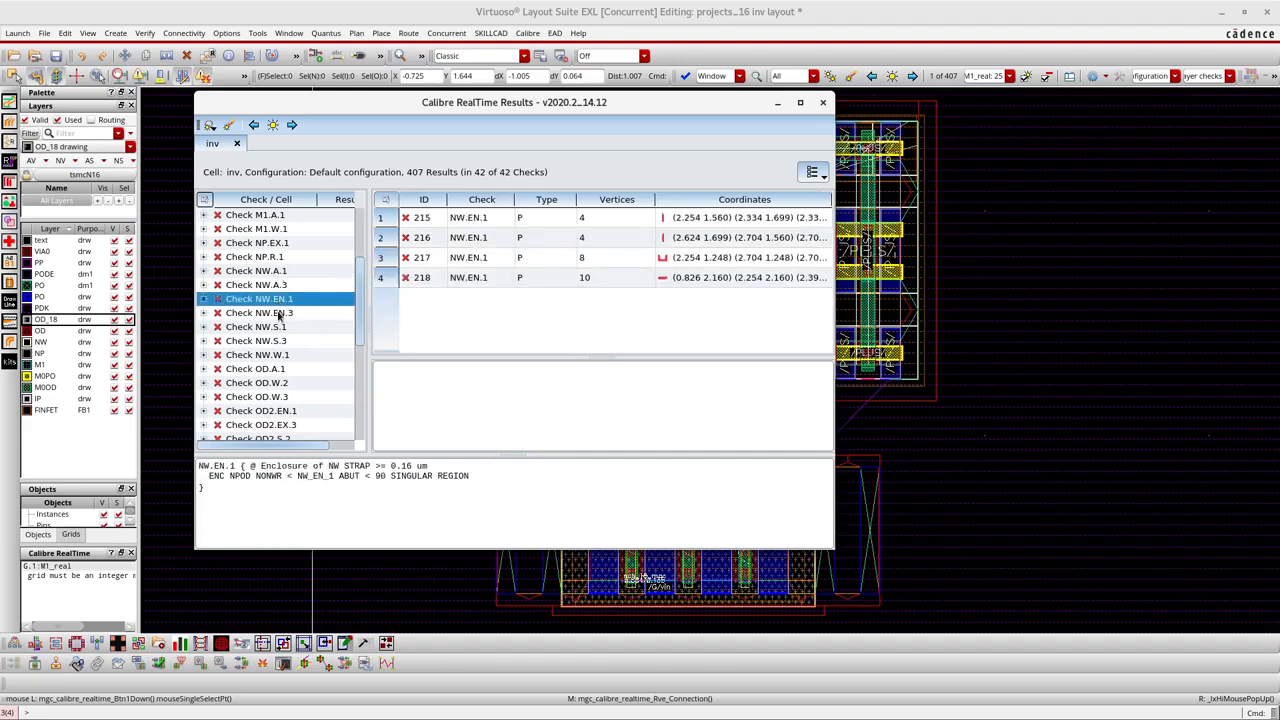
pyautogui.click(270, 370)
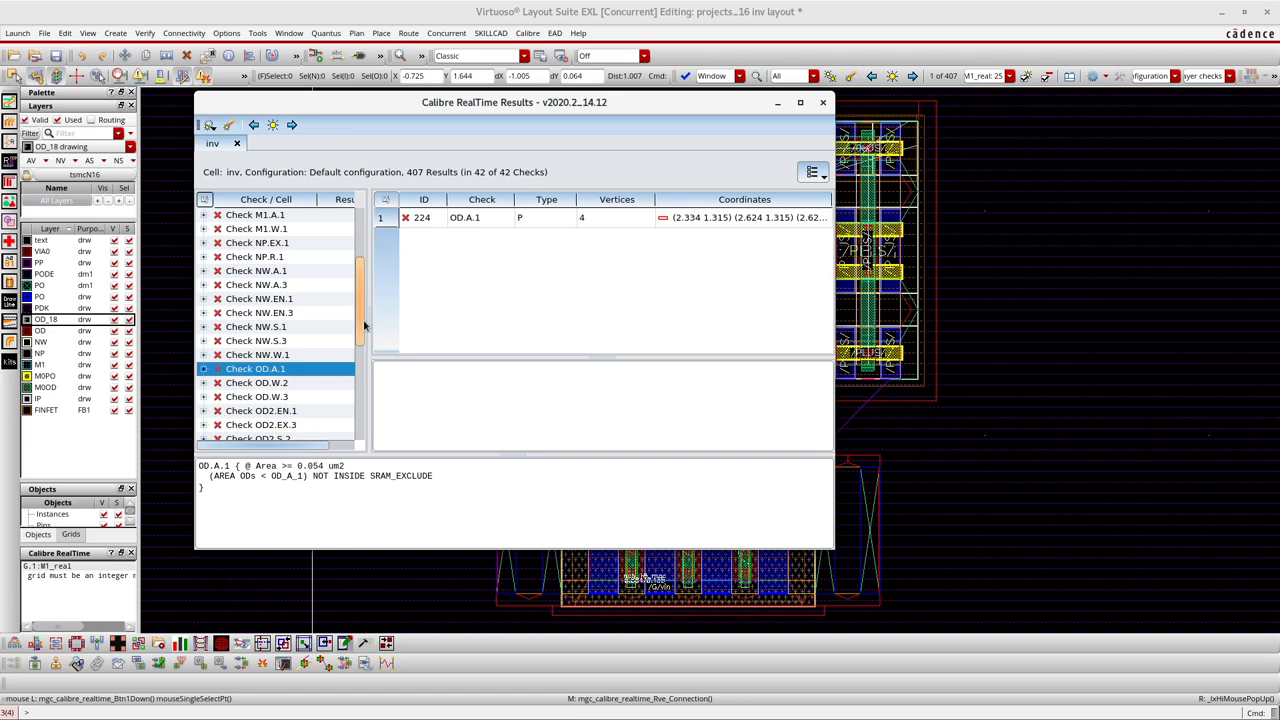
# Step: Look through the remaining OD, OD2 and PO checks of the 16 nm DRC, then close the results window
pyautogui.scroll(-2, 302, 330)
pyautogui.scroll(-2, 277, 394)
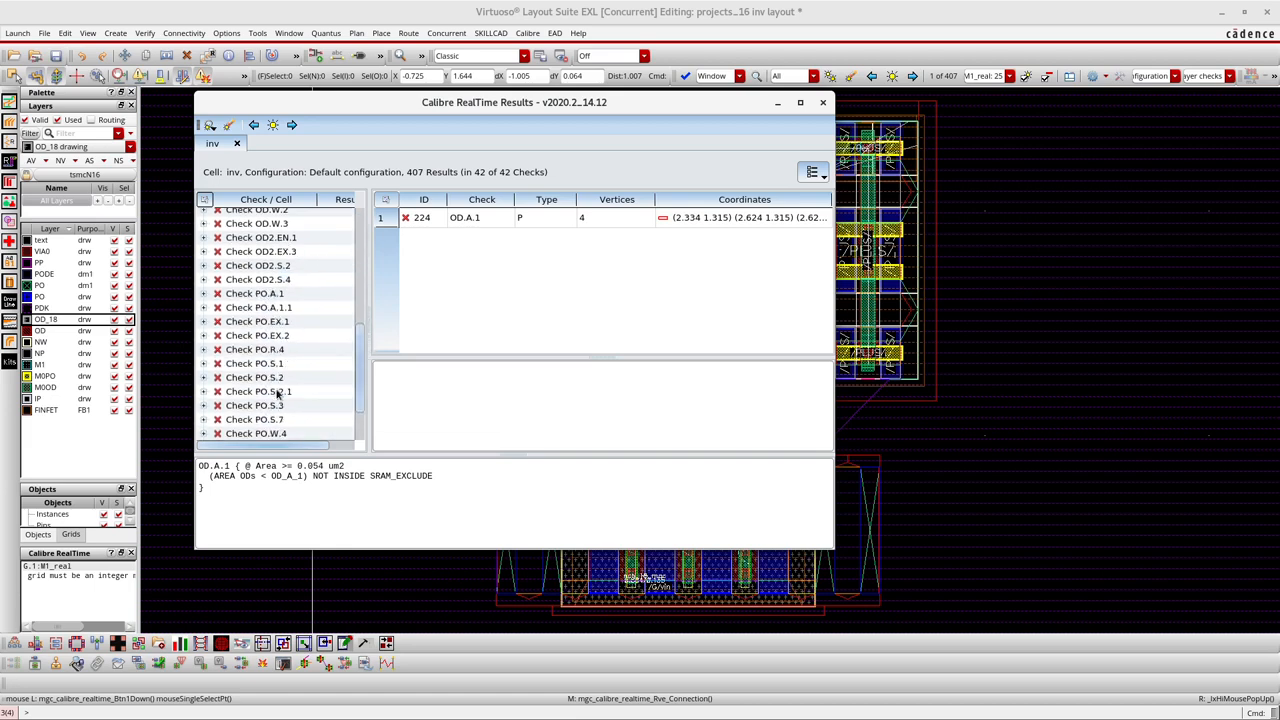
pyautogui.scroll(-2, 279, 396)
pyautogui.scroll(5, 280, 399)
pyautogui.scroll(3, 280, 398)
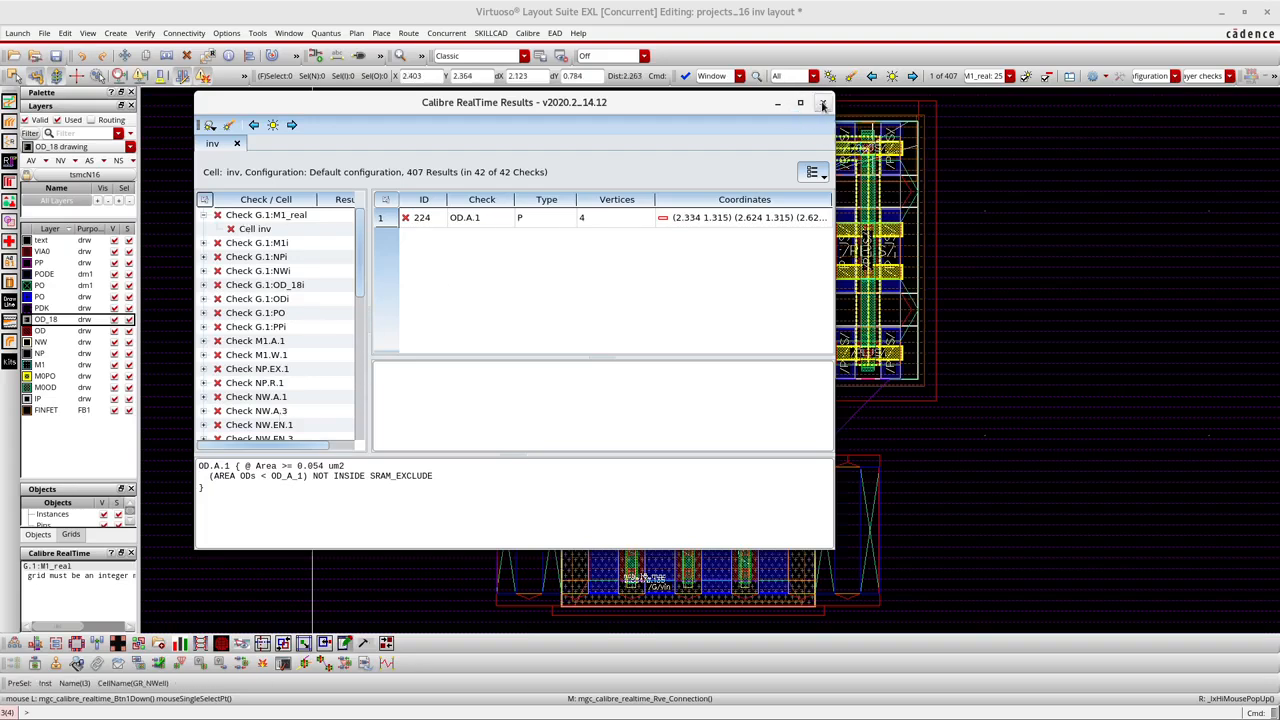
pyautogui.moveTo(709, 106); pyautogui.dragTo(557, 122)
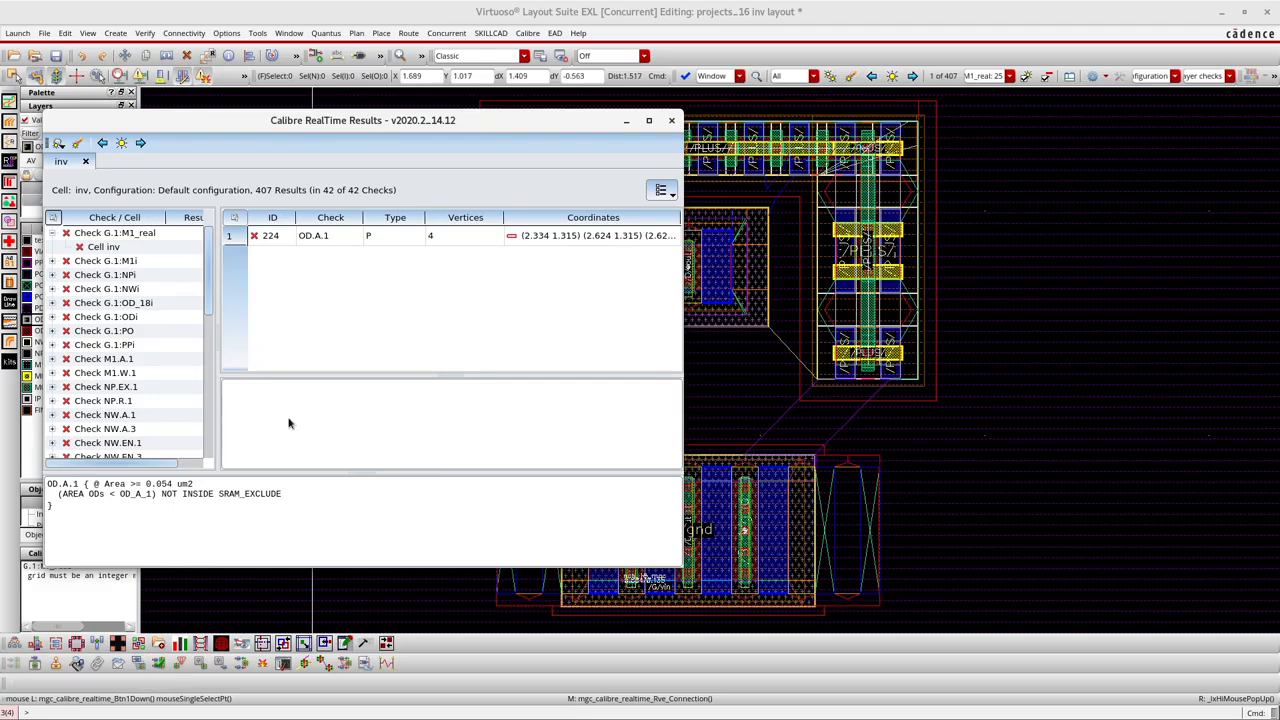
pyautogui.click(1034, 457)
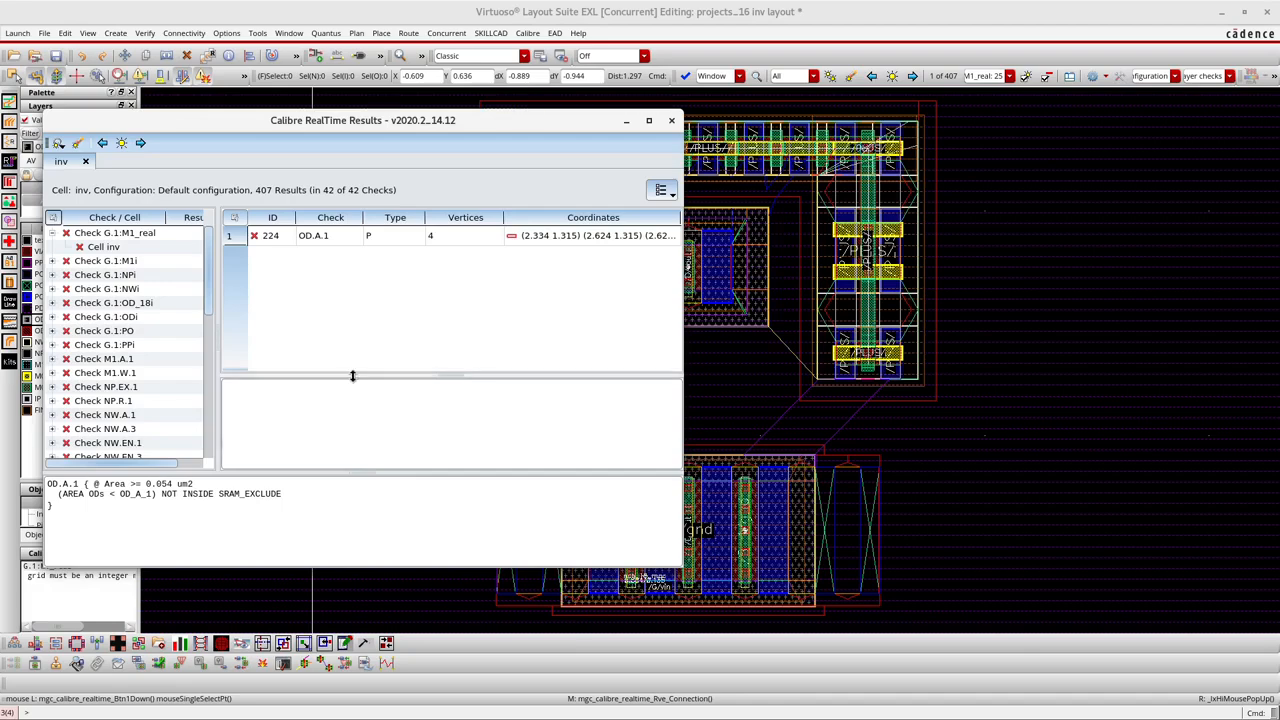
pyautogui.moveTo(426, 120); pyautogui.dragTo(567, 142)
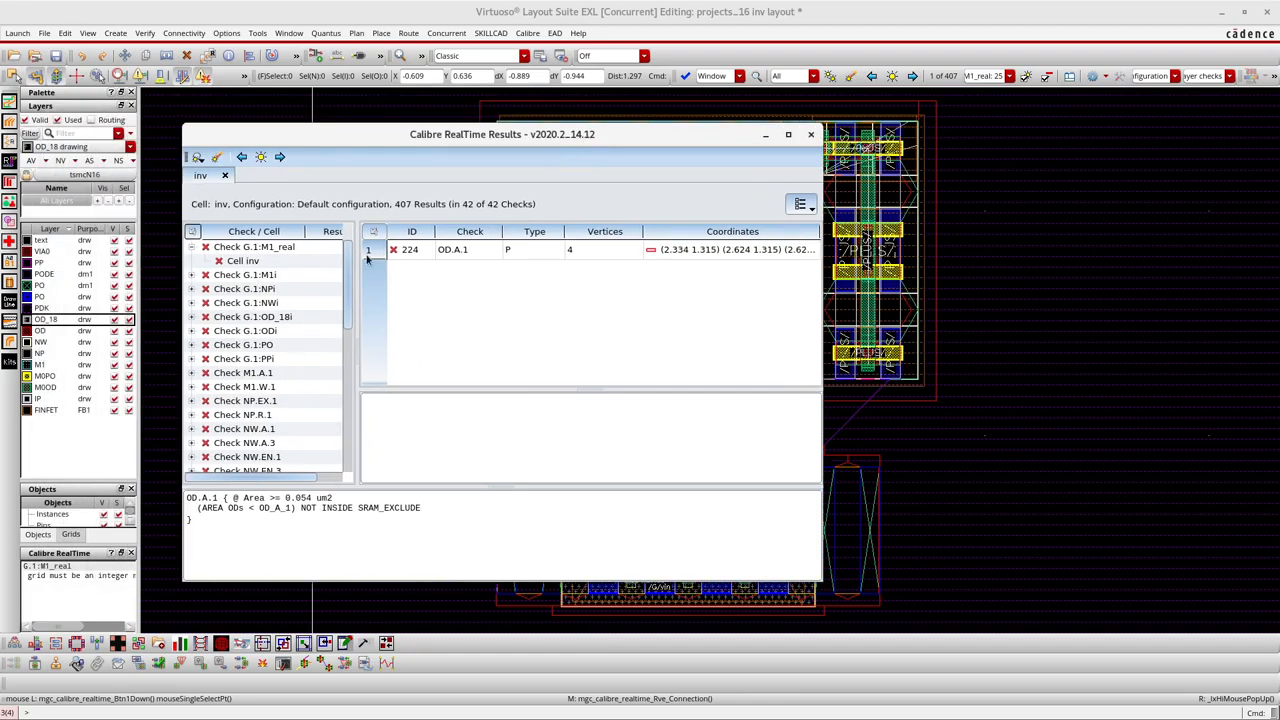
pyautogui.click(813, 135)
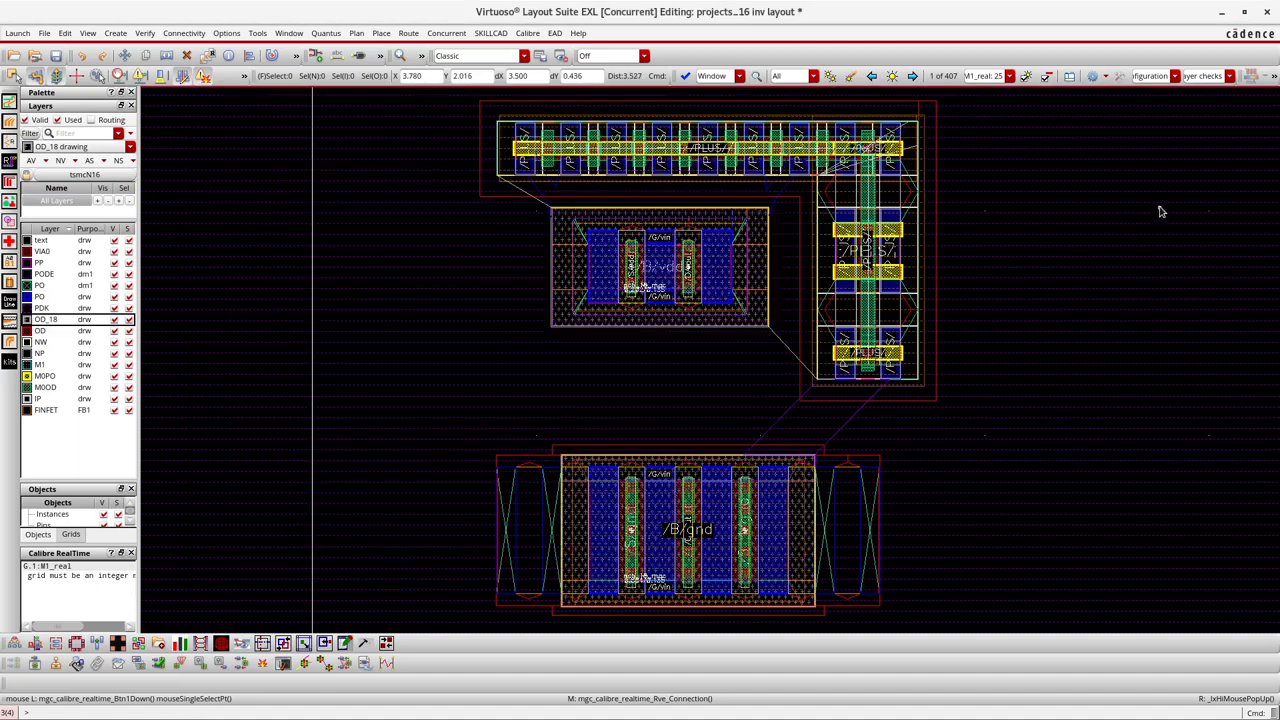
# Step: Clear the DRC highlights in the 16 nm layout, restore its window beside the 28 nm one and fit the layout
pyautogui.click(891, 76)
pyautogui.click(1244, 12)
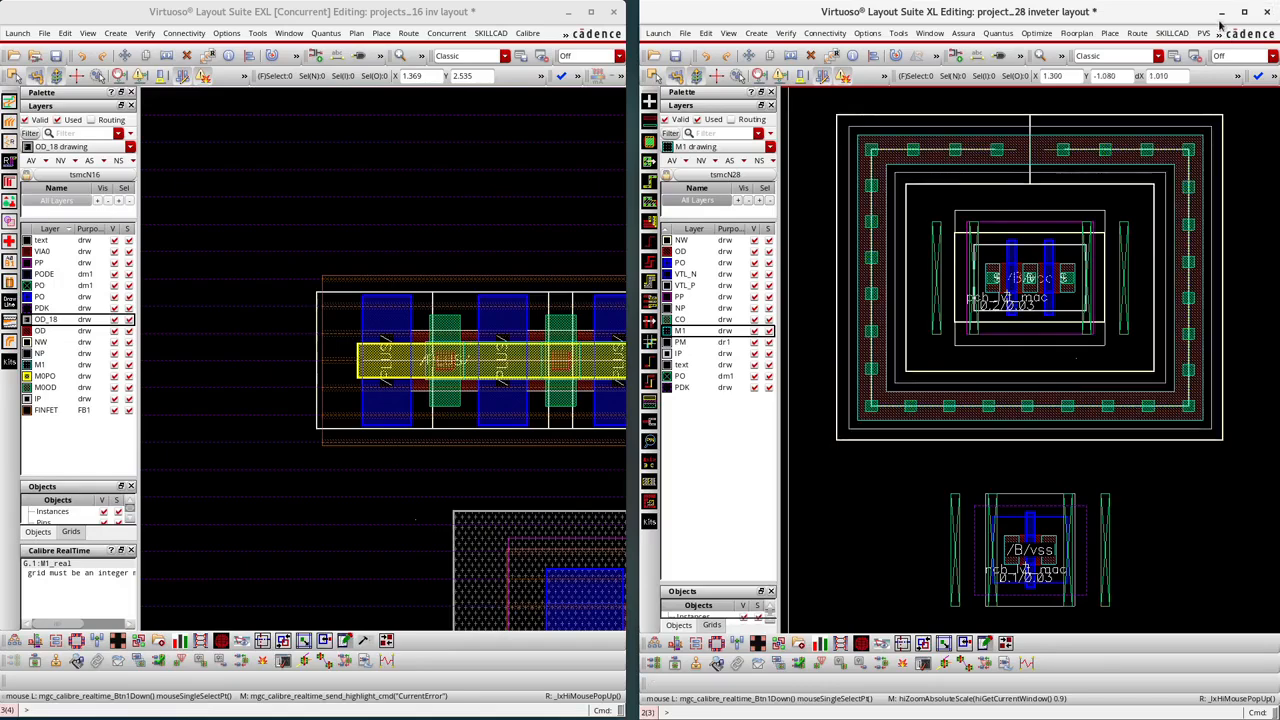
pyautogui.click(612, 163)
pyautogui.press('f')
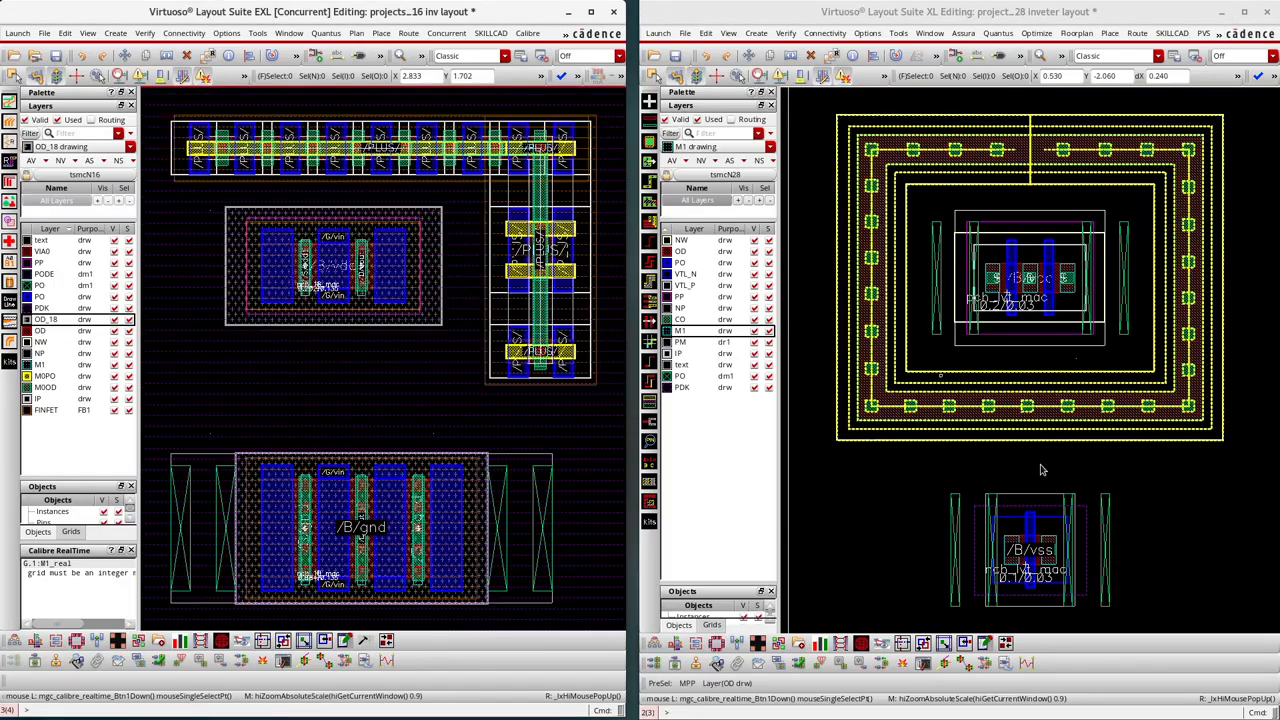
# Step: Maximize the 28 nm layout window, run a Calibre RealTime DRC and place its results window beside the layout
pyautogui.click(1243, 13)
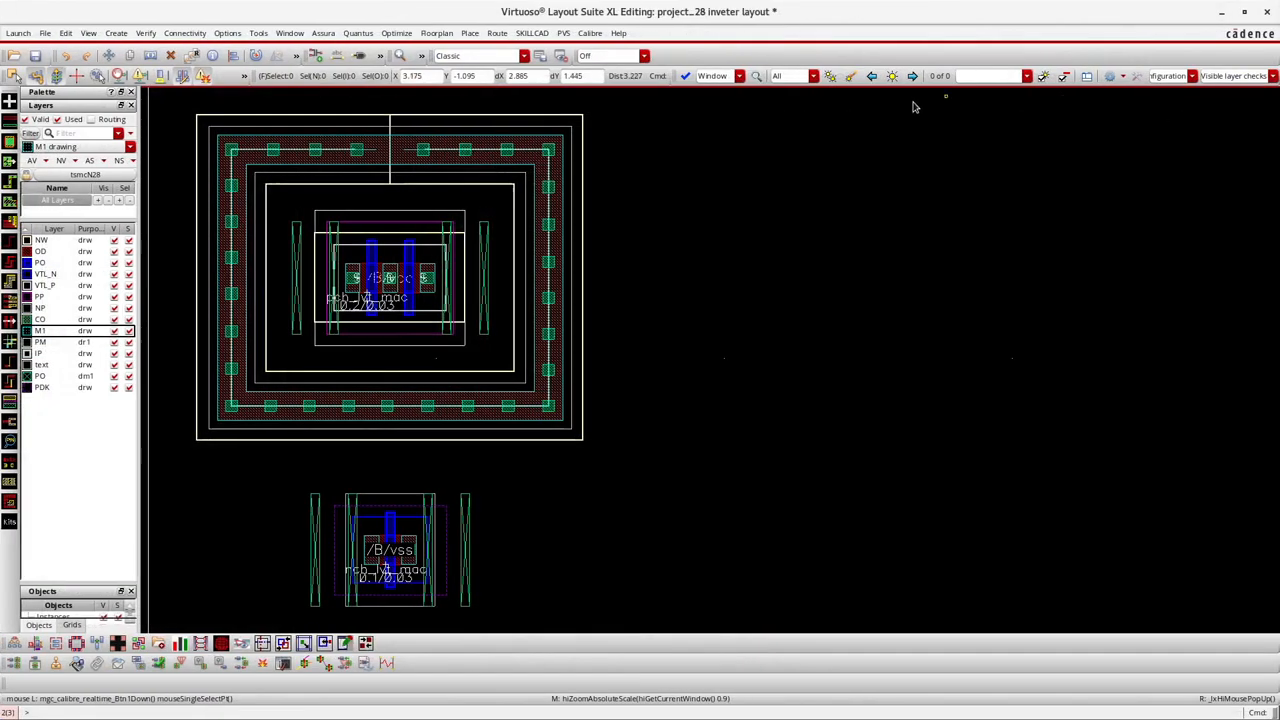
pyautogui.click(685, 76)
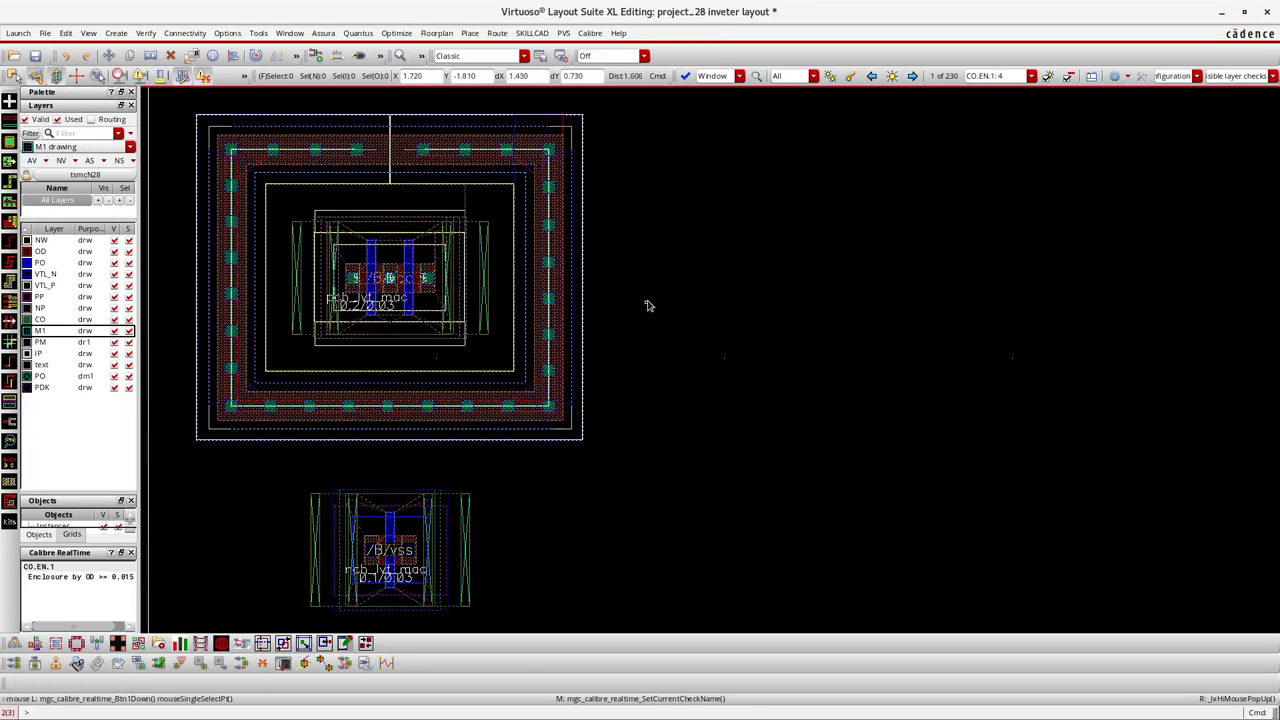
pyautogui.click(1094, 80)
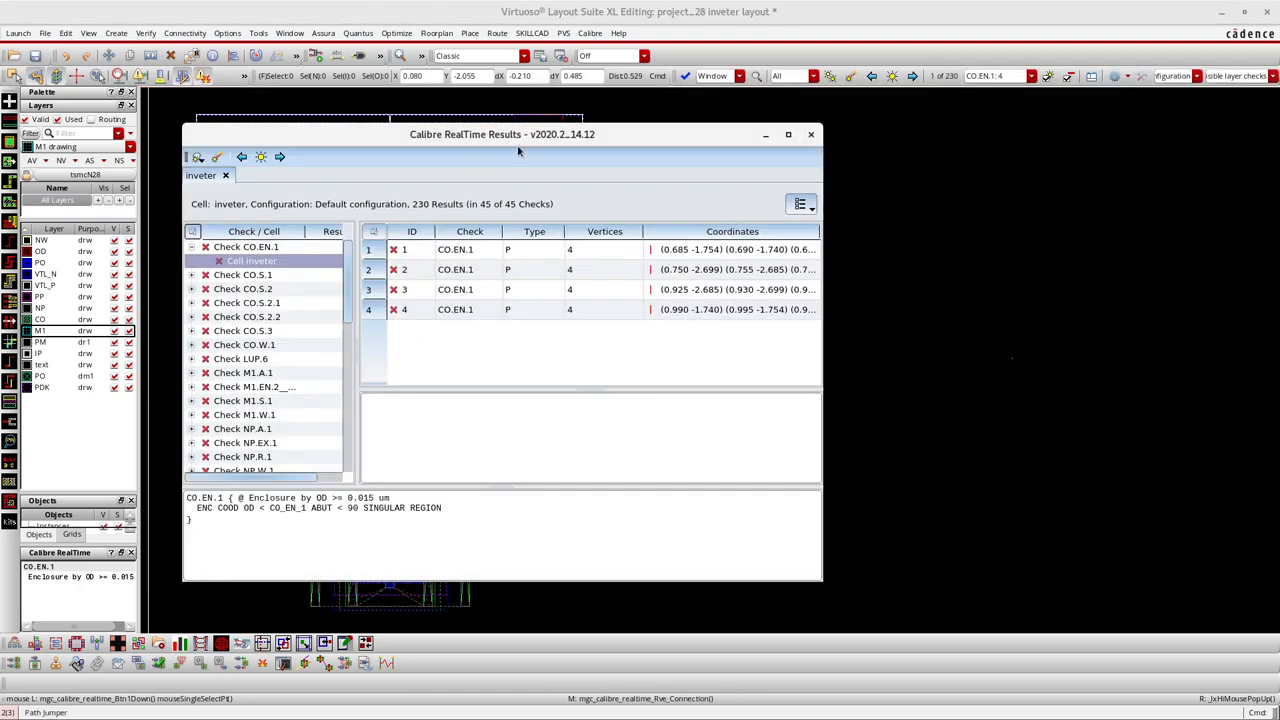
pyautogui.moveTo(518, 150); pyautogui.dragTo(975, 155)
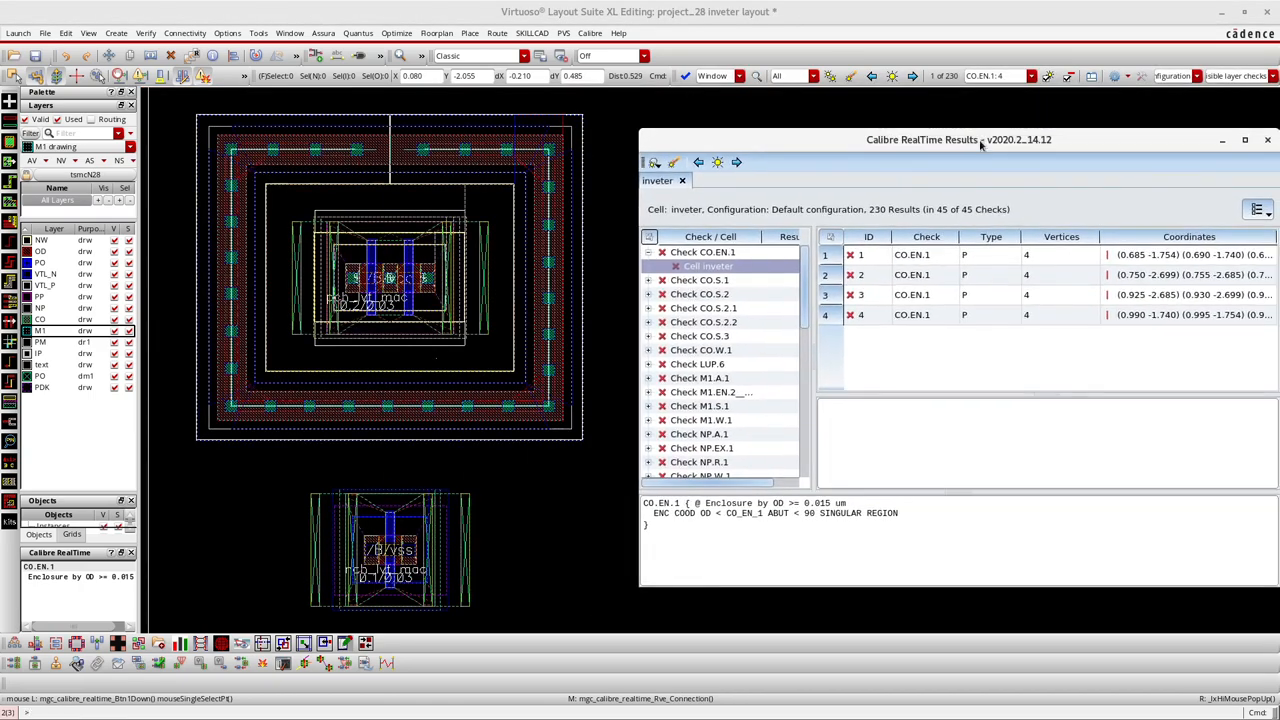
# Step: Read the LUP.6 check of the 28 nm DRC and examine the guard ring and transistors it concerns
pyautogui.click(710, 366)
pyautogui.scroll(-1, 384, 480)
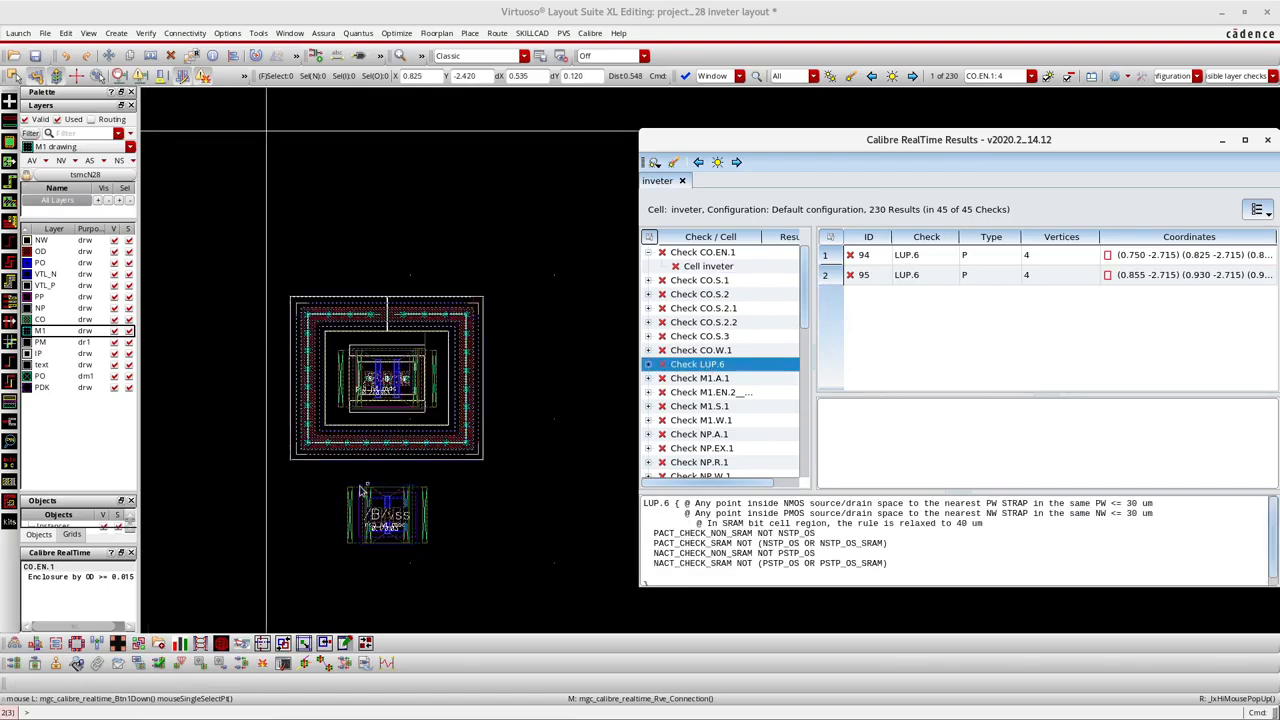
pyautogui.moveTo(330, 472); pyautogui.dragTo(463, 580)
pyautogui.moveTo(548, 258); pyautogui.dragTo(263, 471)
pyautogui.click(757, 298)
pyautogui.press('f')
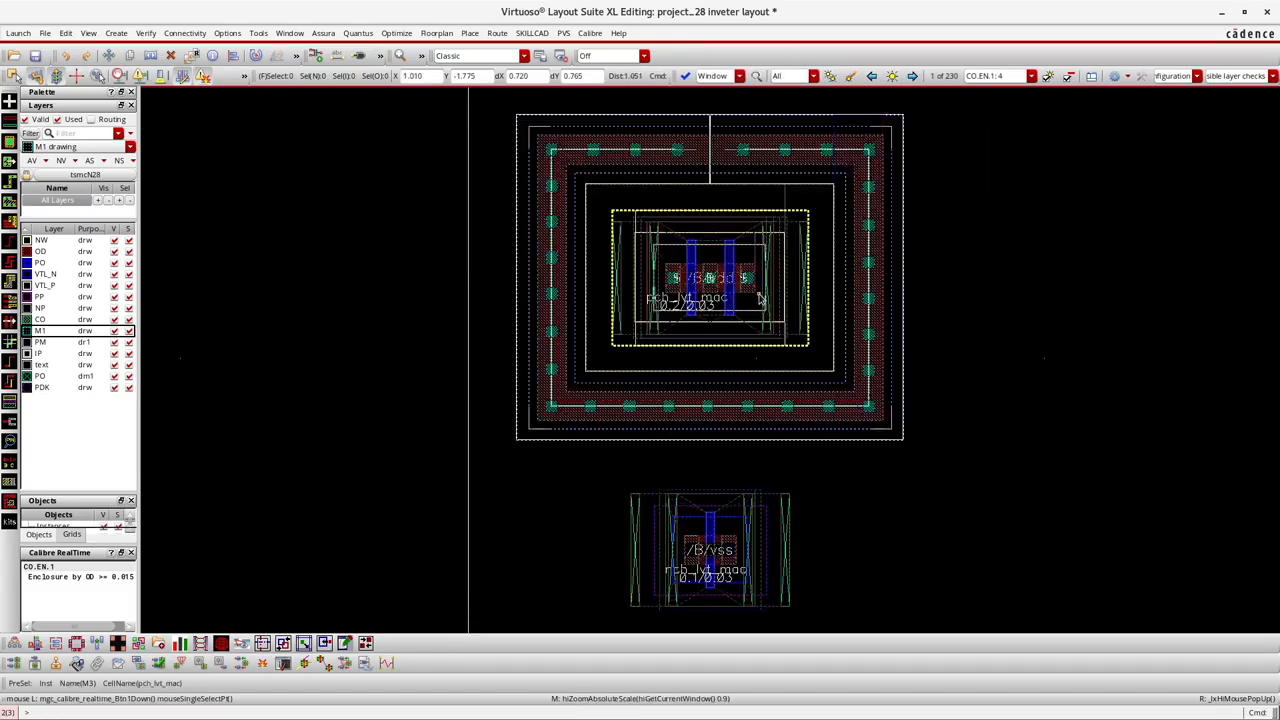
# Step: Dock the 28 nm layout window beside the 16 nm one and bring its DRC results window to the front
pyautogui.click(1246, 13)
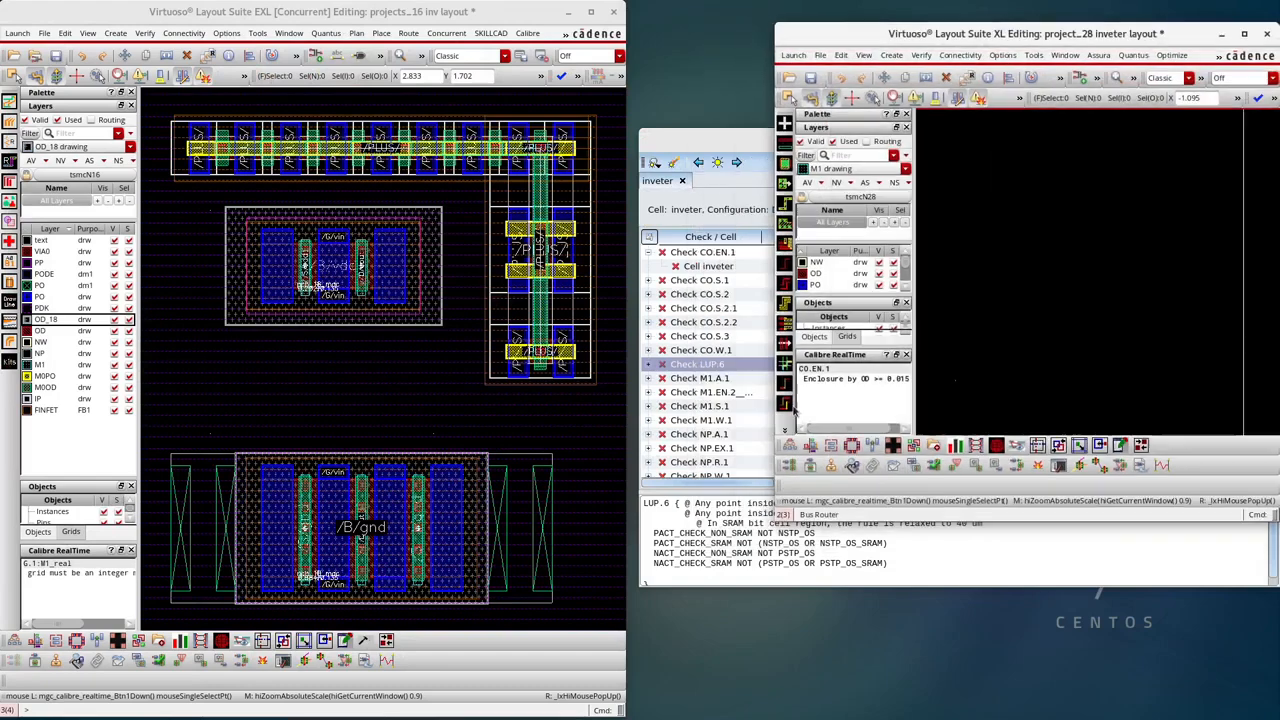
pyautogui.moveTo(1089, 40); pyautogui.dragTo(1279, 34)
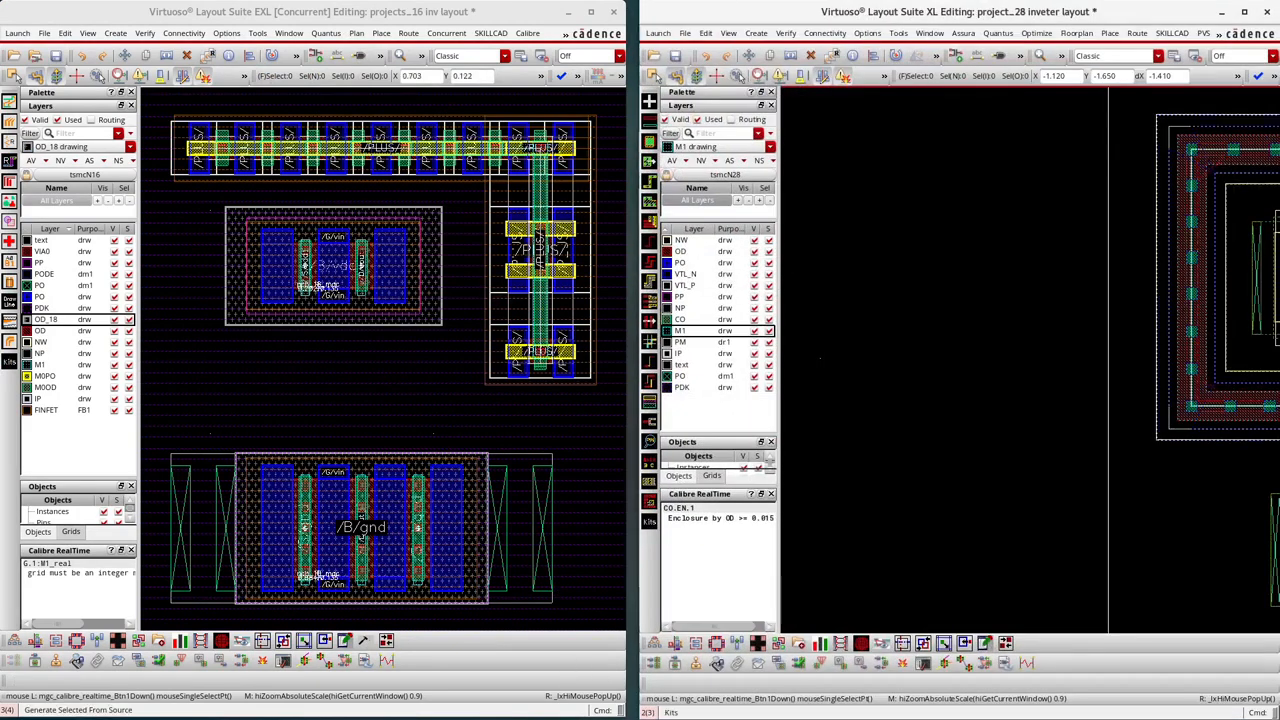
pyautogui.hotkey('alt', 'Tab')
pyautogui.moveTo(916, 134); pyautogui.dragTo(339, 109)
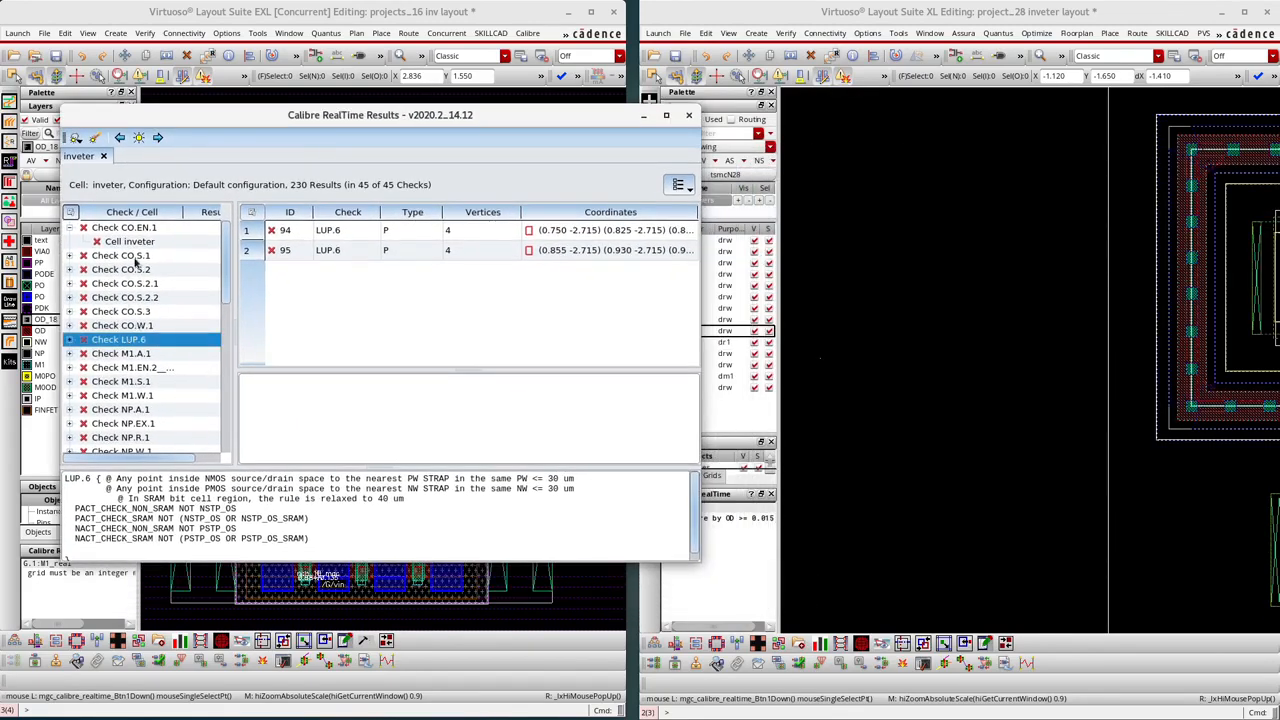
# Step: Inspect the CO.S.1 and M1.EN.2__M1.EN.3 checks and the rest of the 28 nm check list, then close the results
pyautogui.click(128, 256)
pyautogui.click(143, 368)
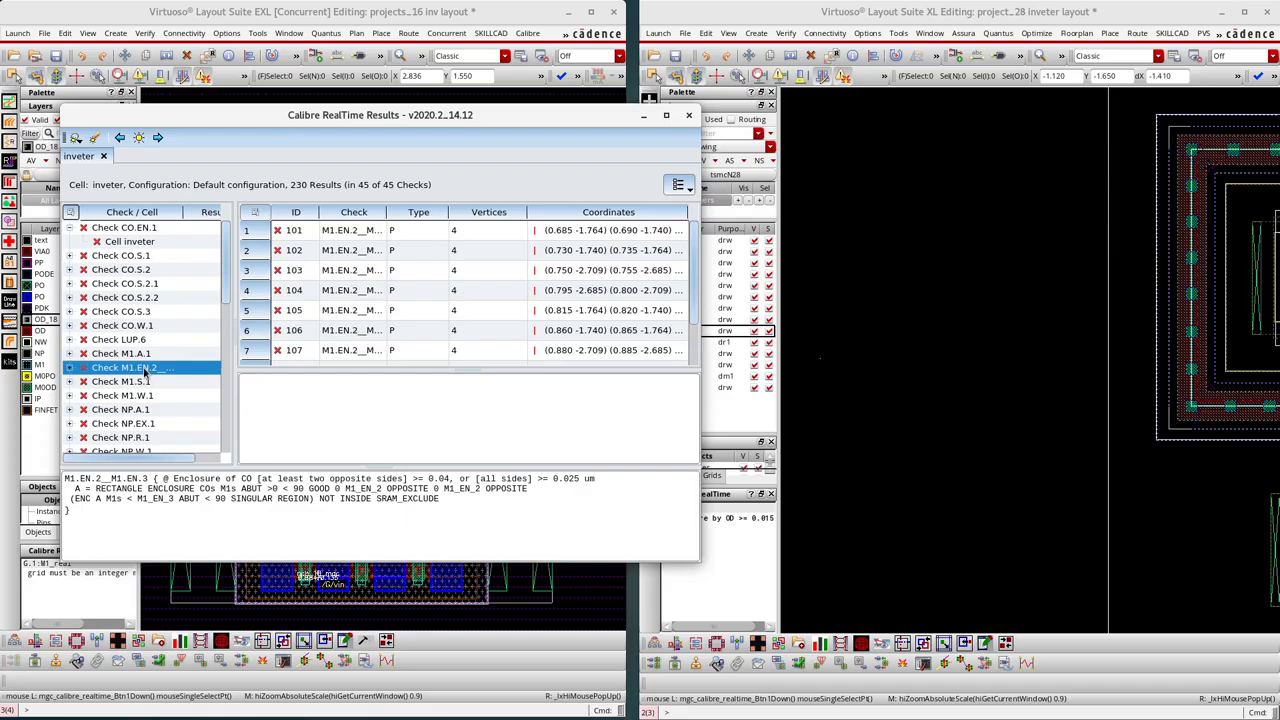
pyautogui.scroll(-5, 133, 413)
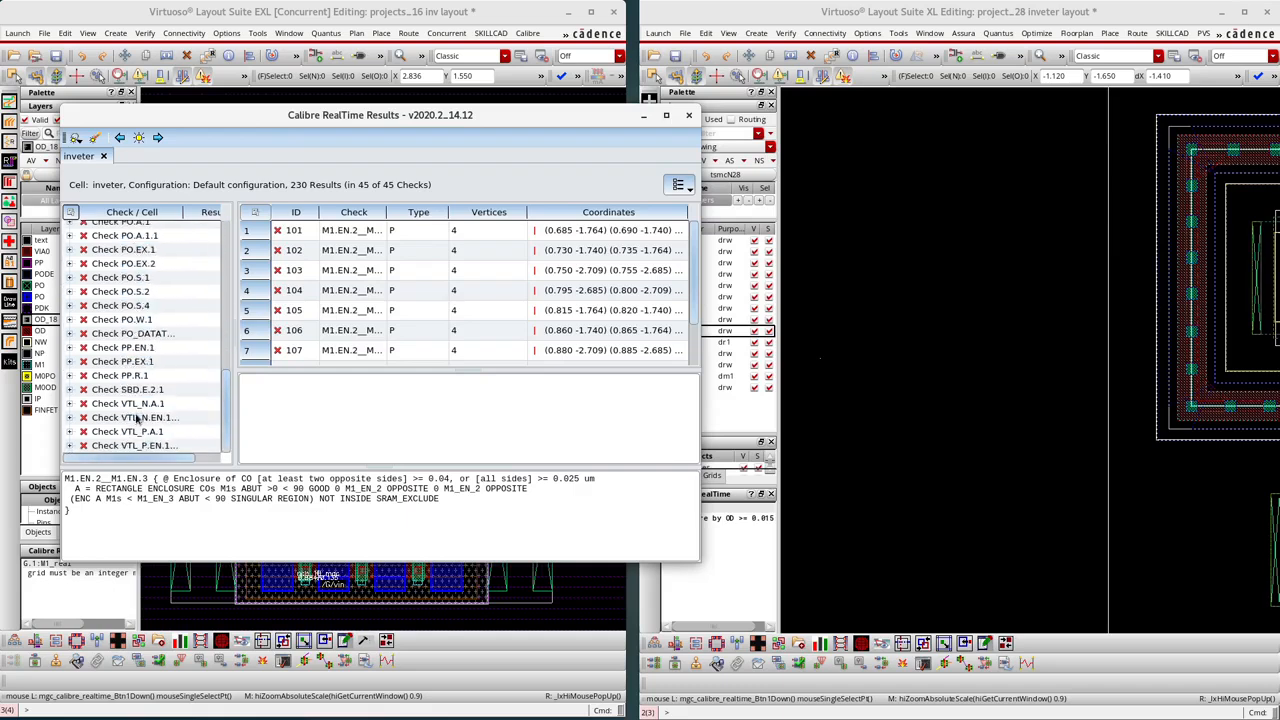
pyautogui.scroll(8, 160, 425)
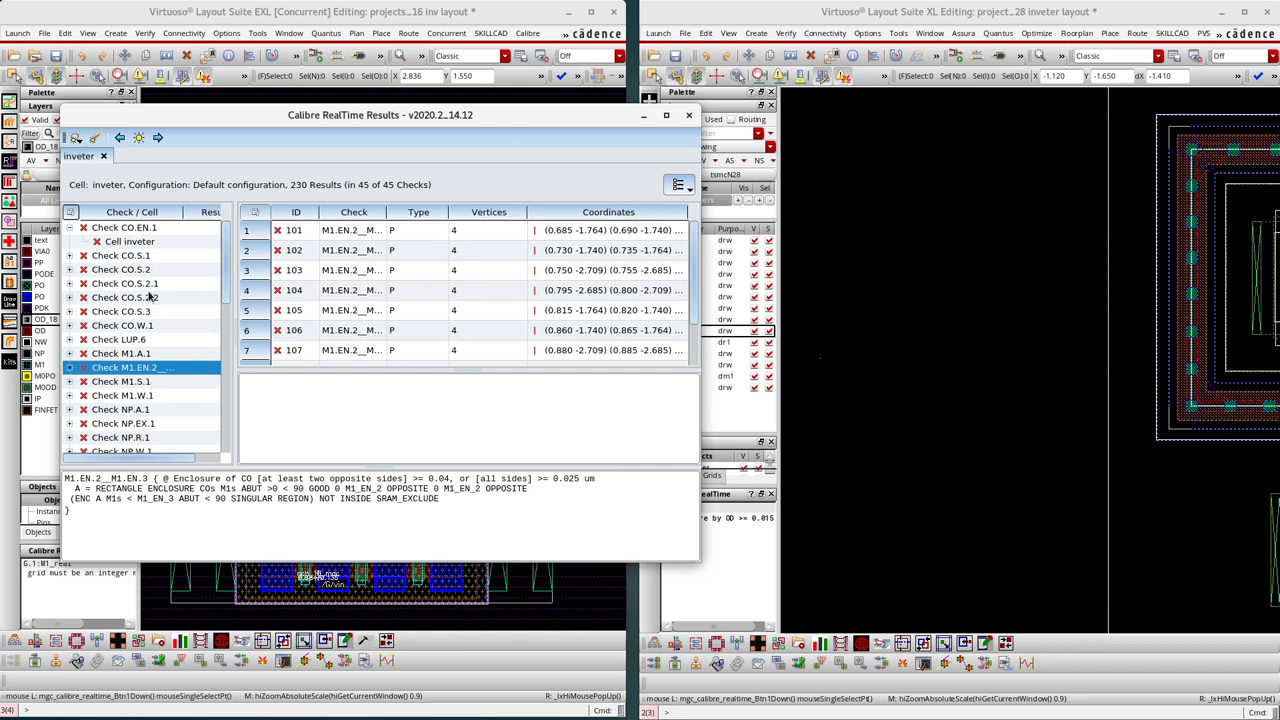
pyautogui.scroll(-6, 150, 298)
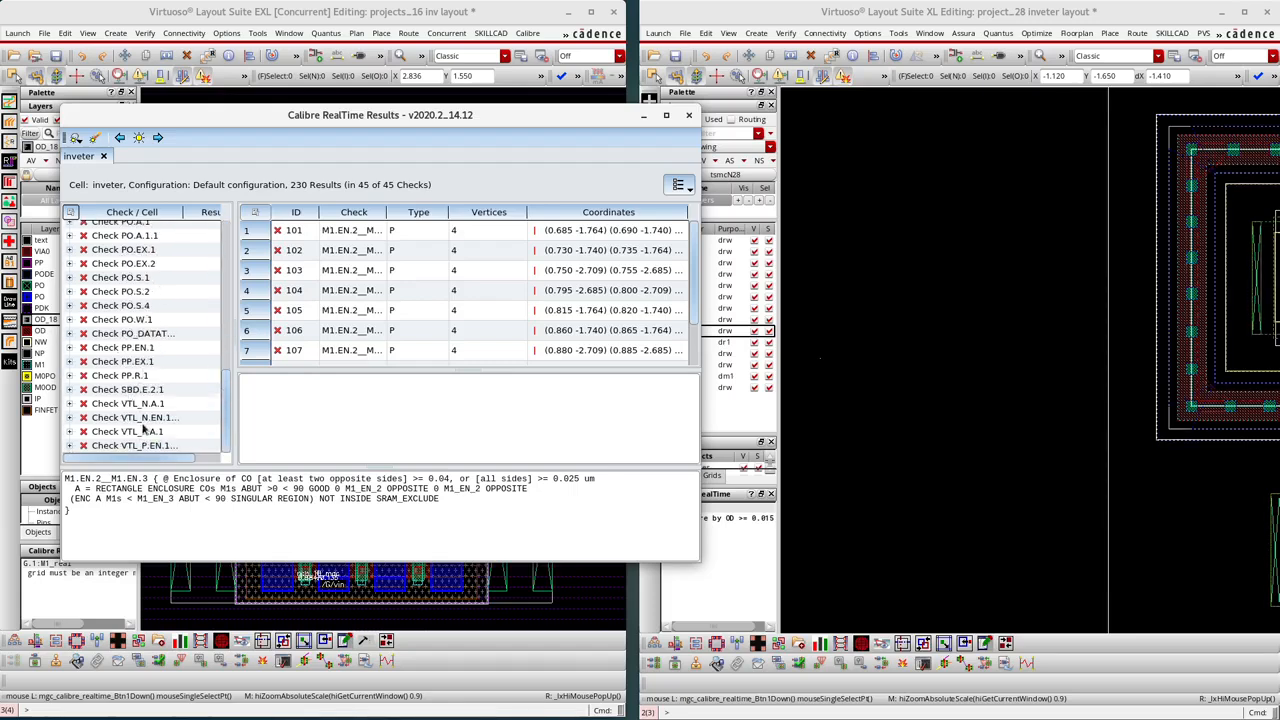
pyautogui.click(688, 115)
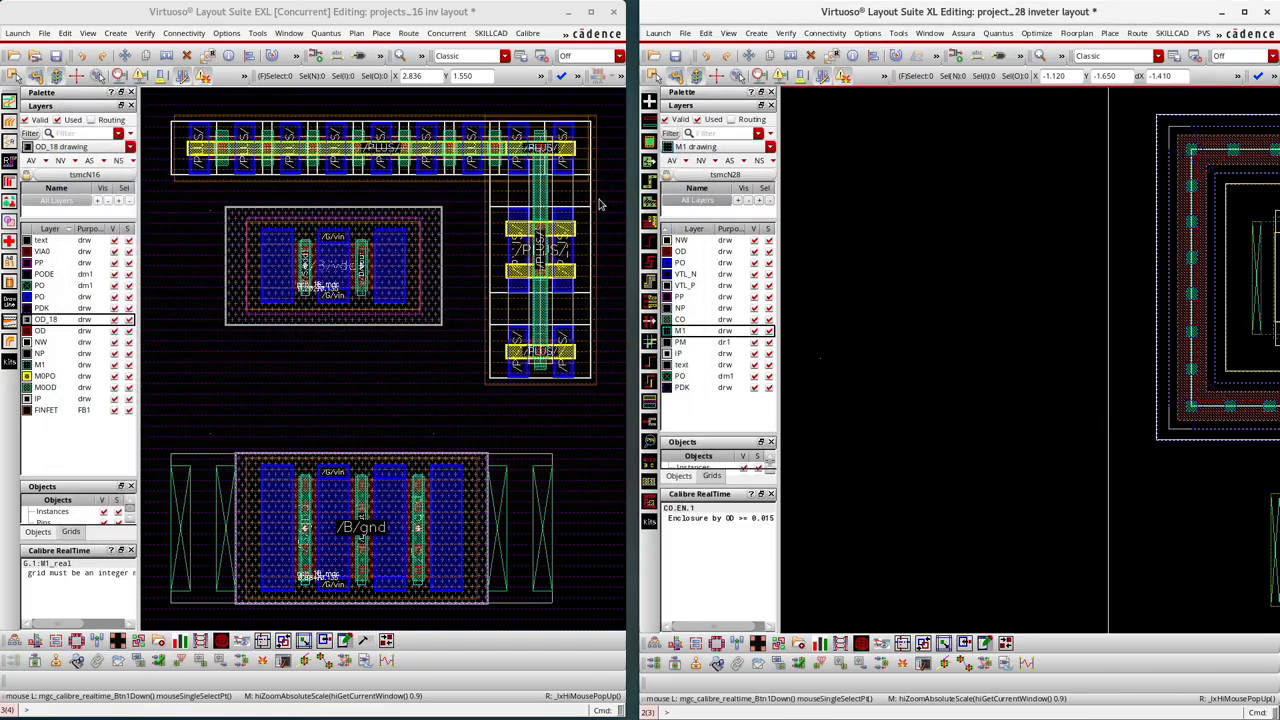
# Step: Clear the DRC highlights in the 28 nm layout, dock its window beside the 16 nm one and fit the layout
pyautogui.click(1245, 12)
pyautogui.click(893, 76)
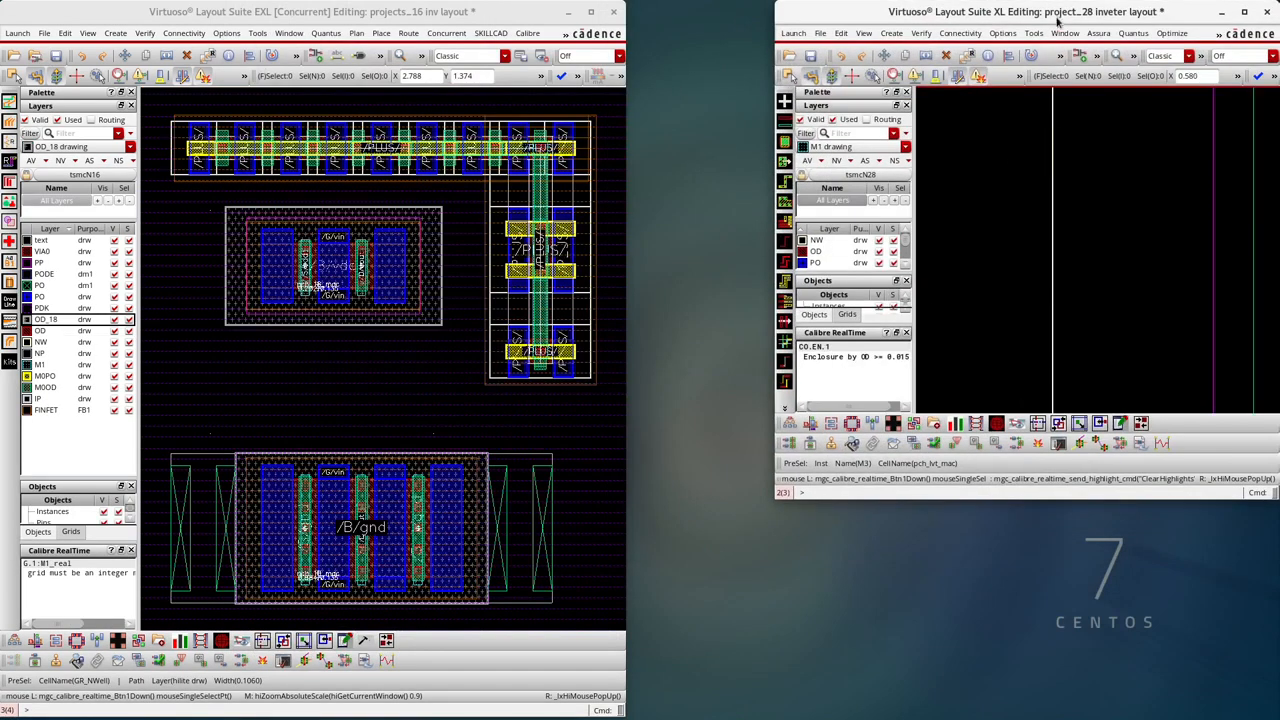
pyautogui.moveTo(1057, 16); pyautogui.dragTo(1279, 16)
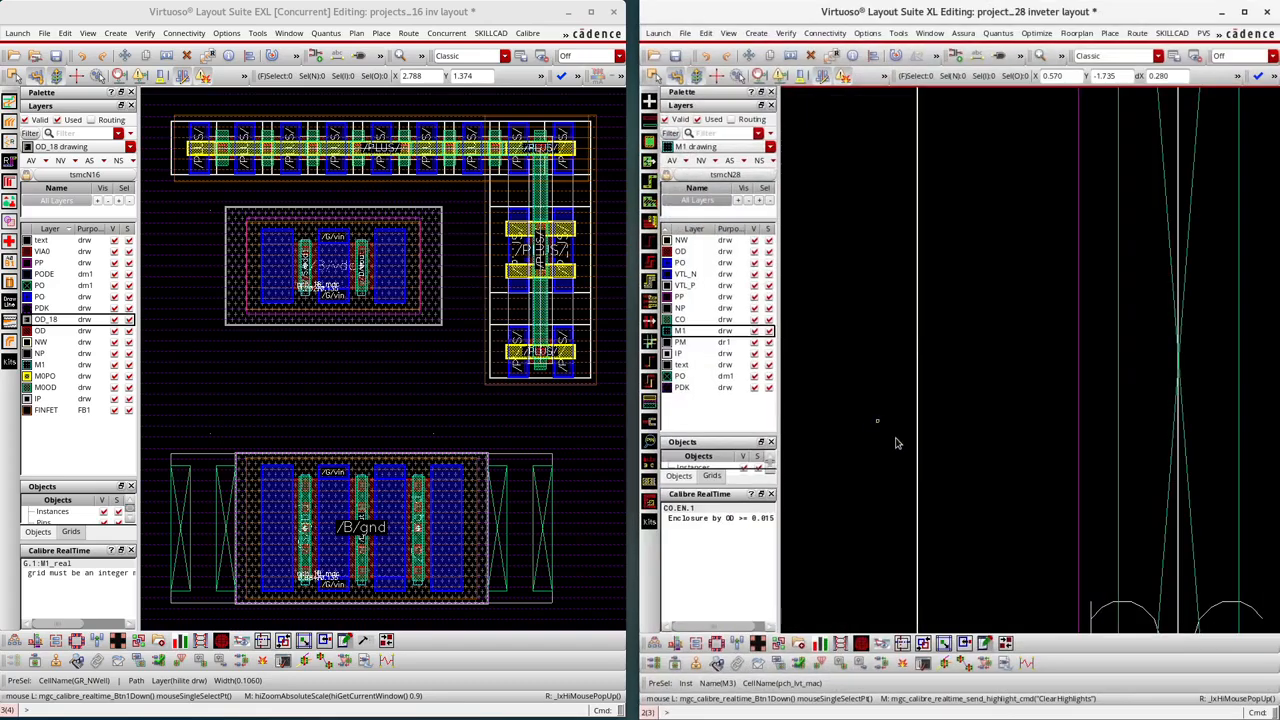
pyautogui.press('f')
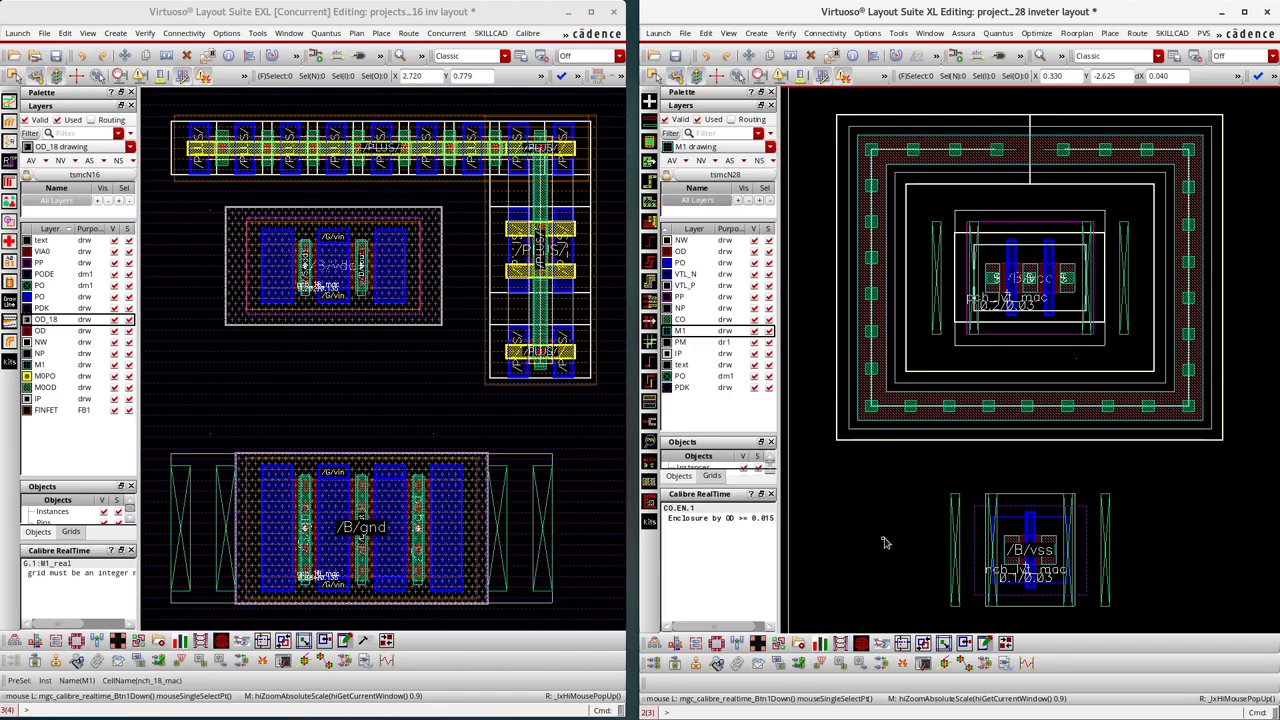
# Step: Close the Calibre RealTime pane in both layout windows and the Objects pane in the 16 nm window
pyautogui.click(771, 494)
pyautogui.click(131, 487)
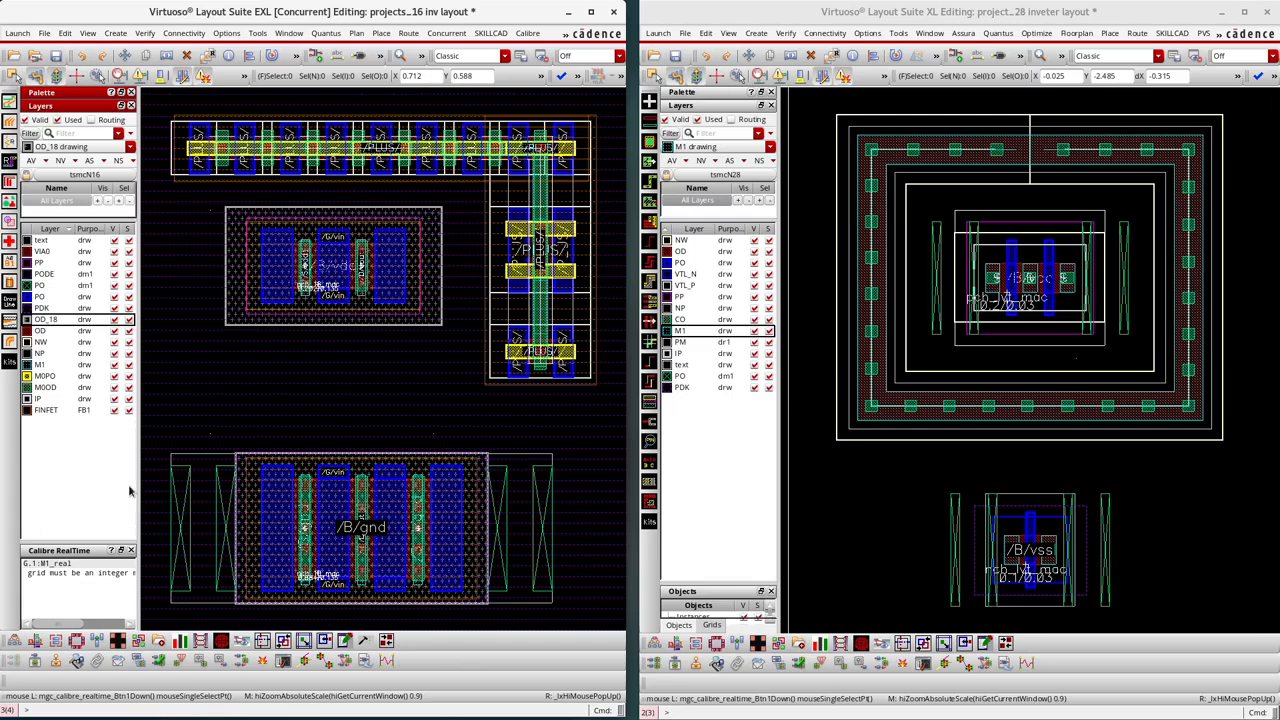
pyautogui.click(131, 550)
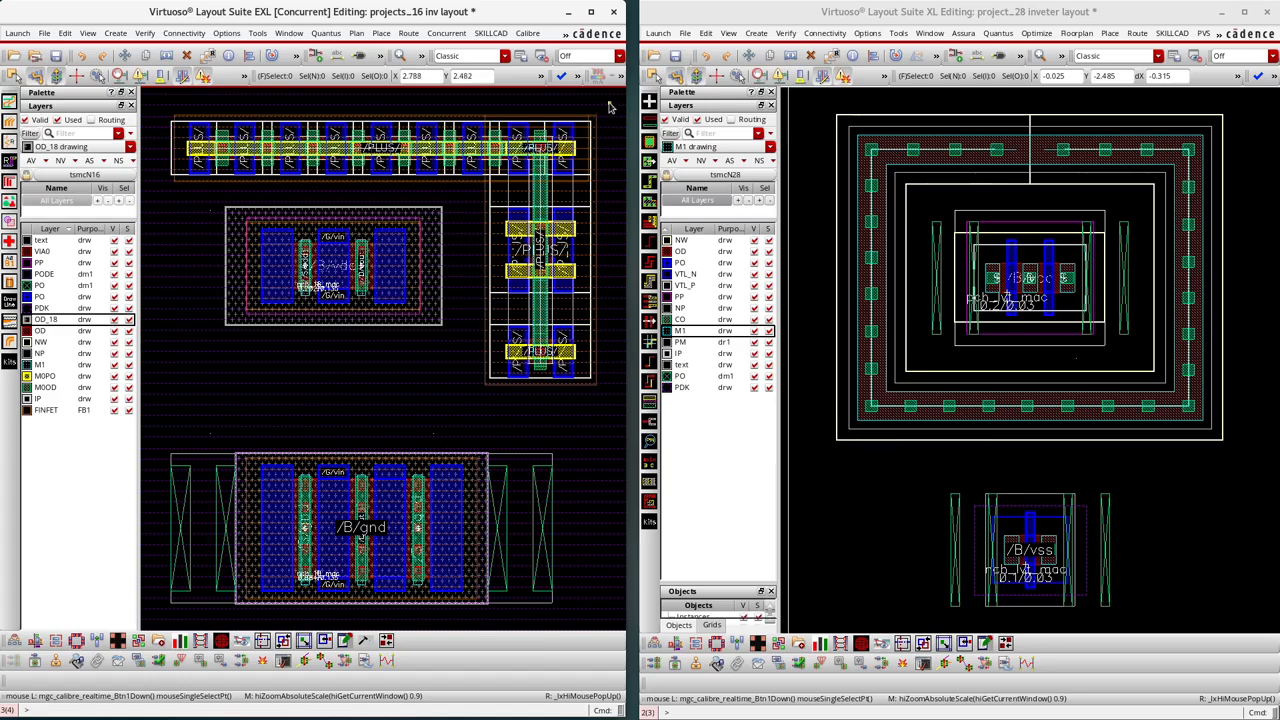
pyautogui.click(14, 76)
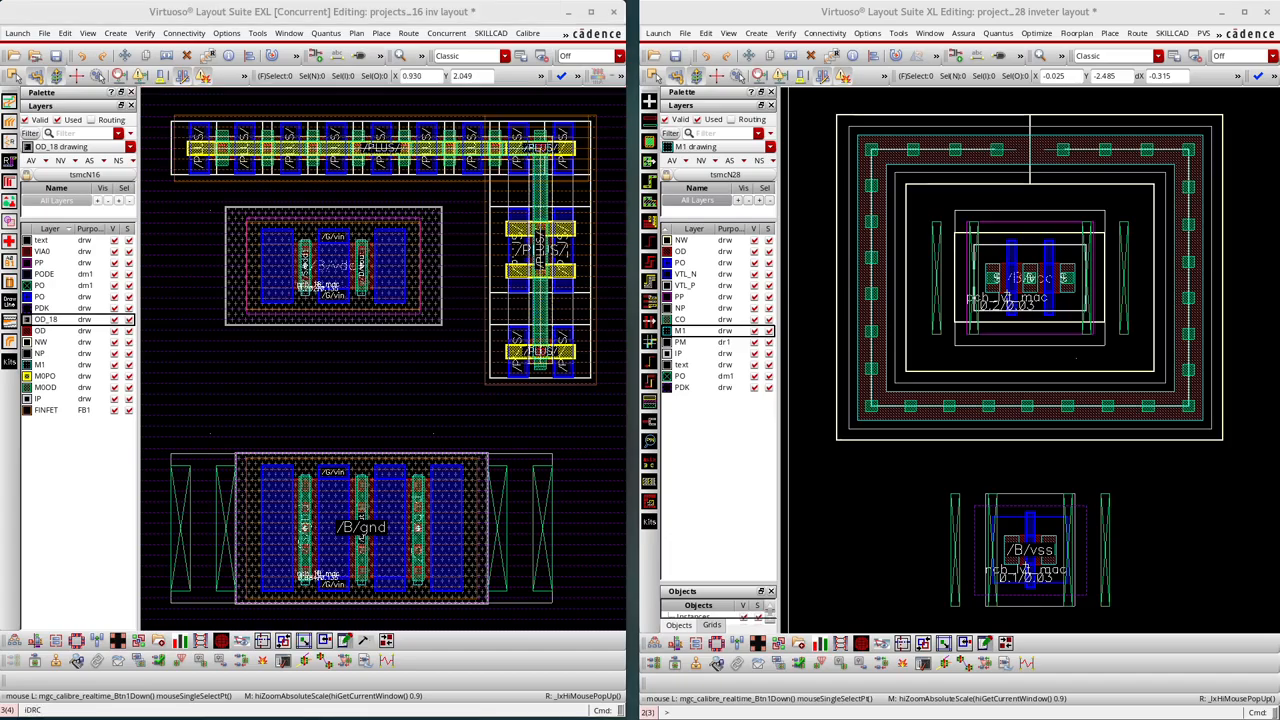